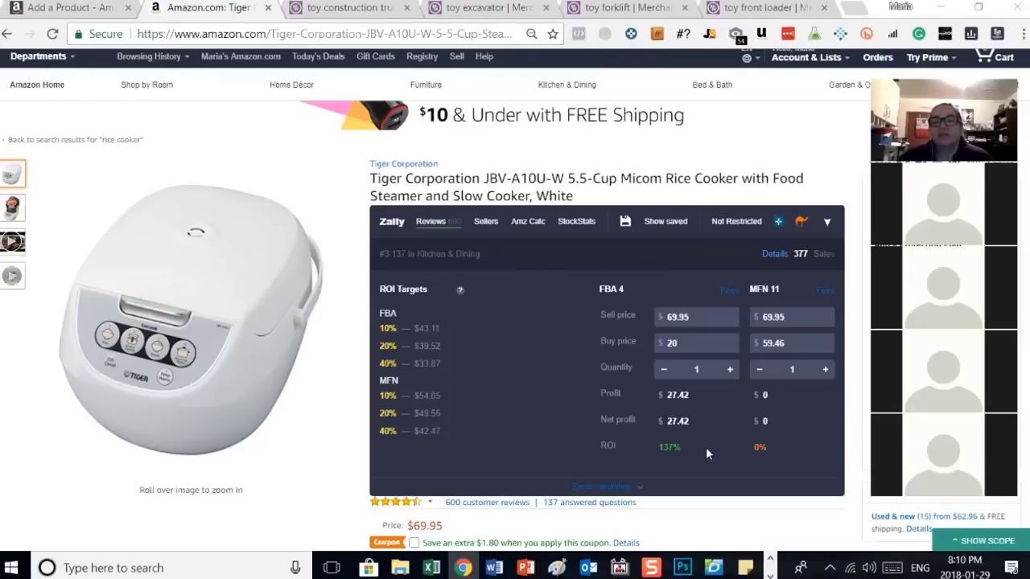
Step: Set the MFN buy price to 20 in the rice cooker's Zally profit calculator
double_click(796, 343)
text(20)
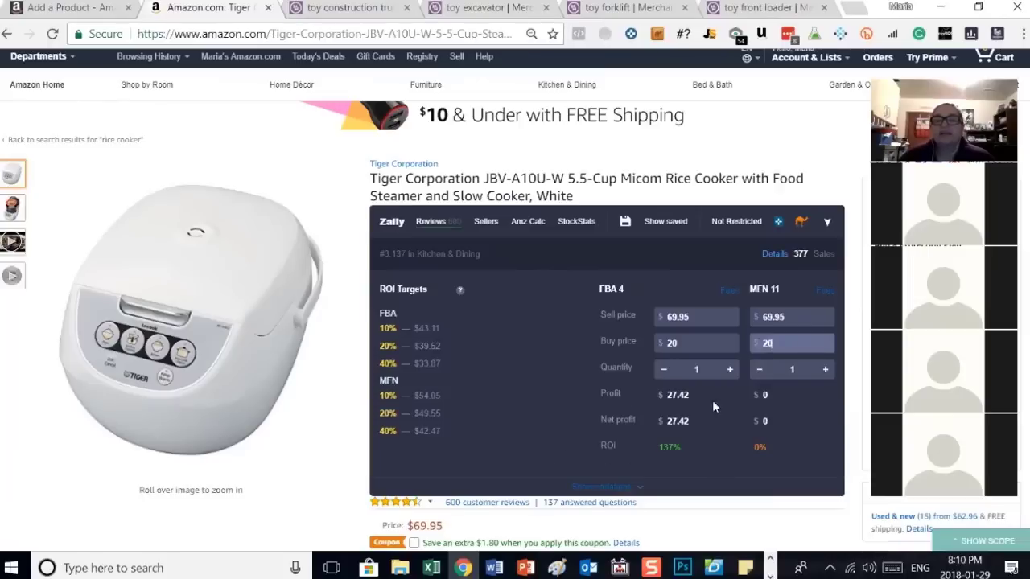
click(786, 468)
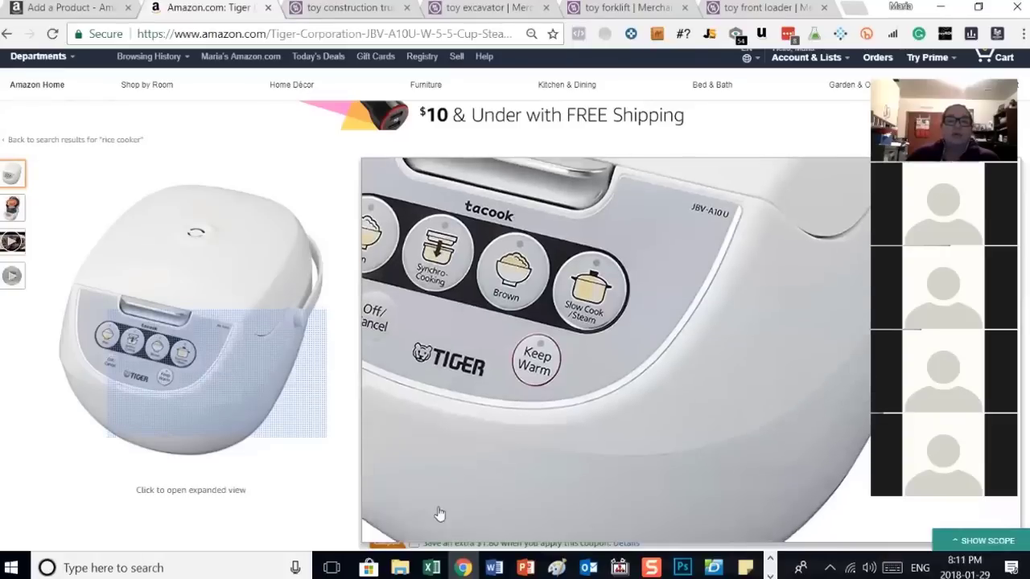
Step: Examine the rice cooker's listing, including its profit figures, price history graph, related products and manufacturer description
scroll(702, 501, down, 2)
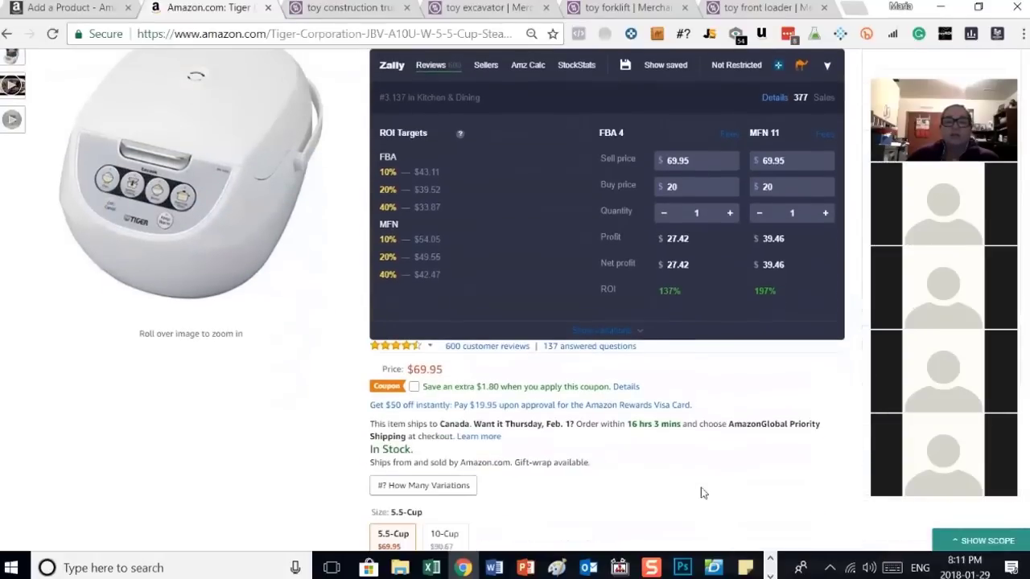
scroll(700, 490, down, 4)
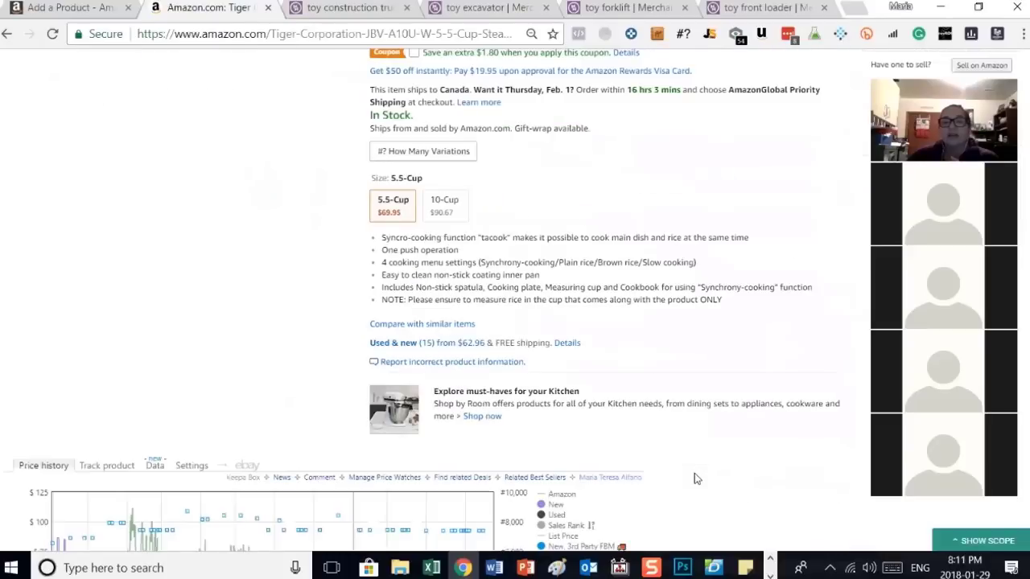
scroll(649, 409, down, 3)
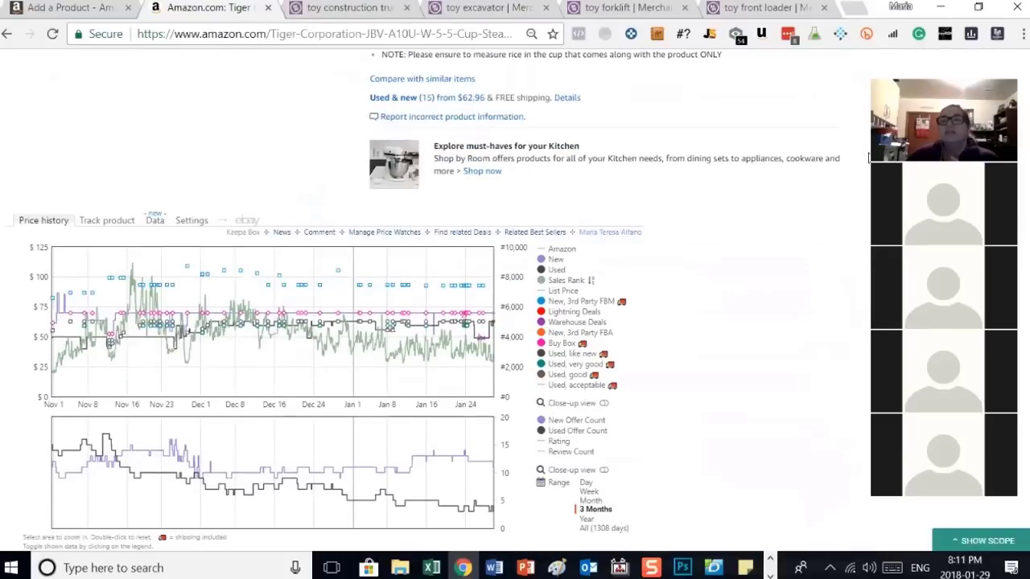
scroll(912, 276, down, 2)
scroll(913, 277, up, 8)
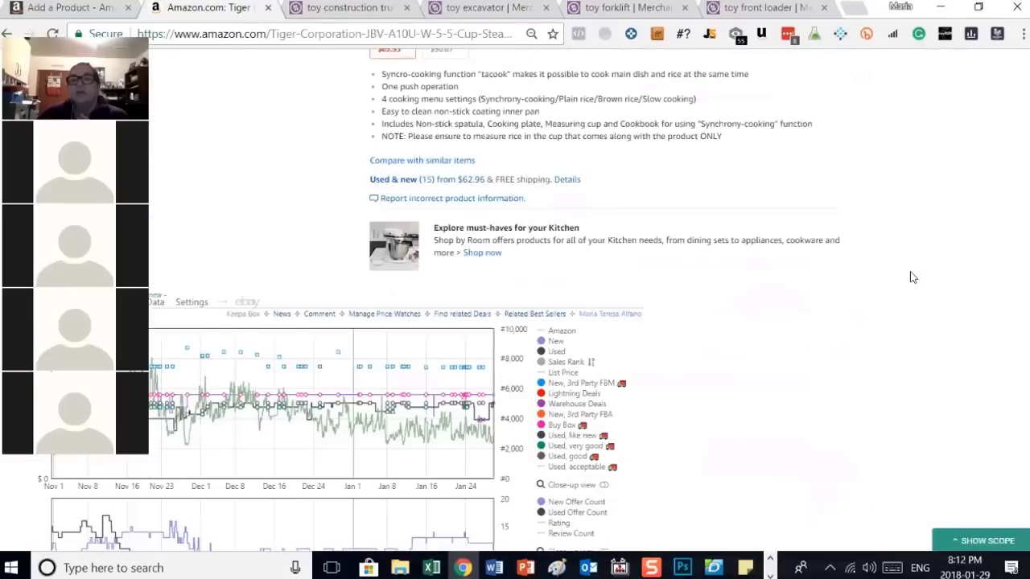
scroll(912, 277, up, 10)
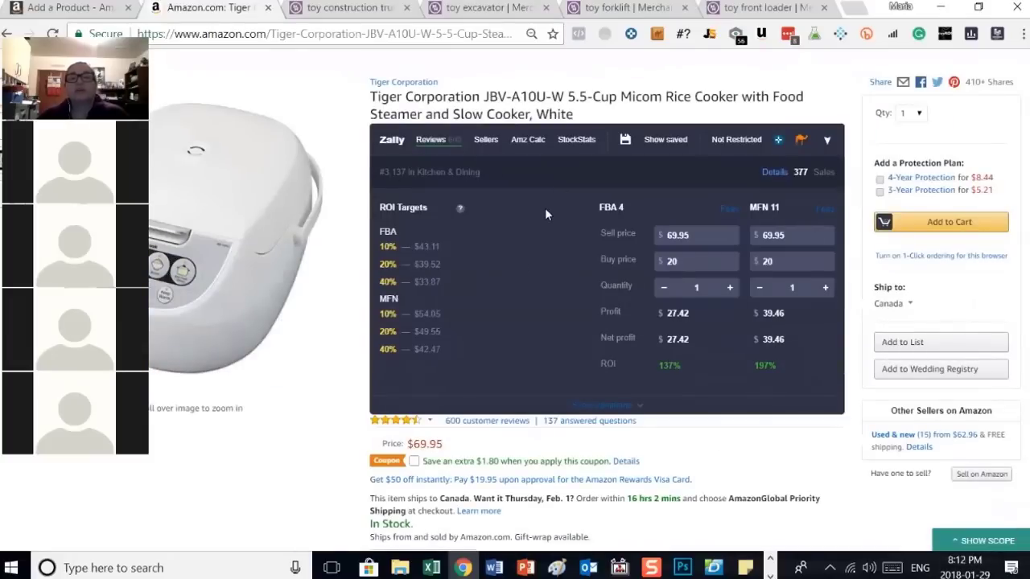
scroll(542, 214, down, 5)
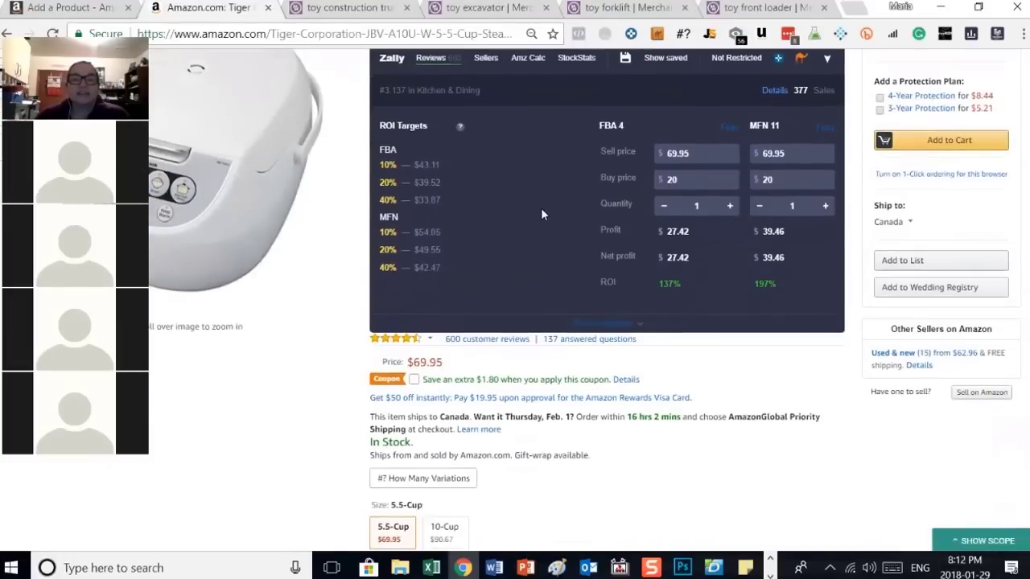
scroll(542, 214, down, 4)
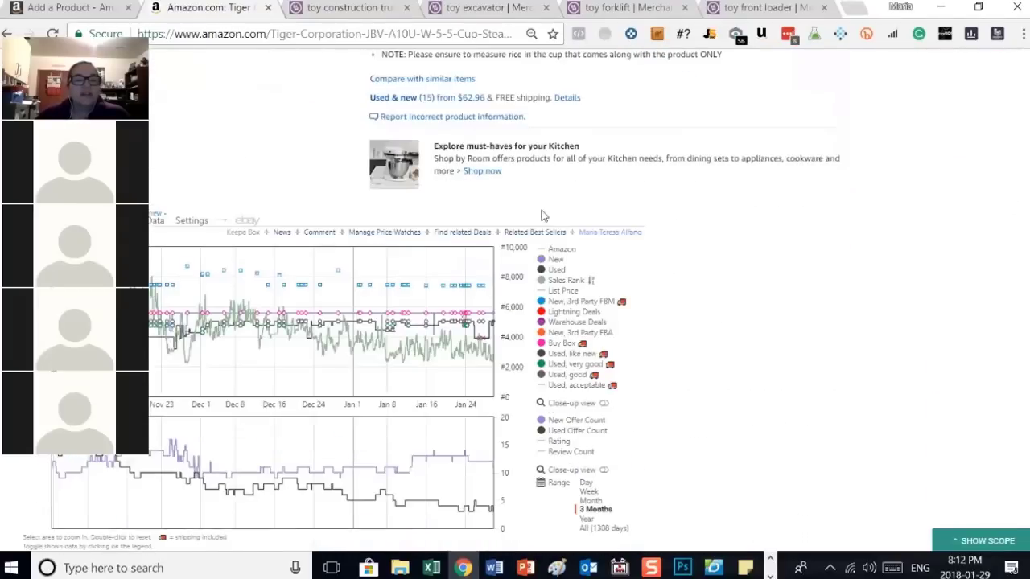
scroll(543, 216, down, 3)
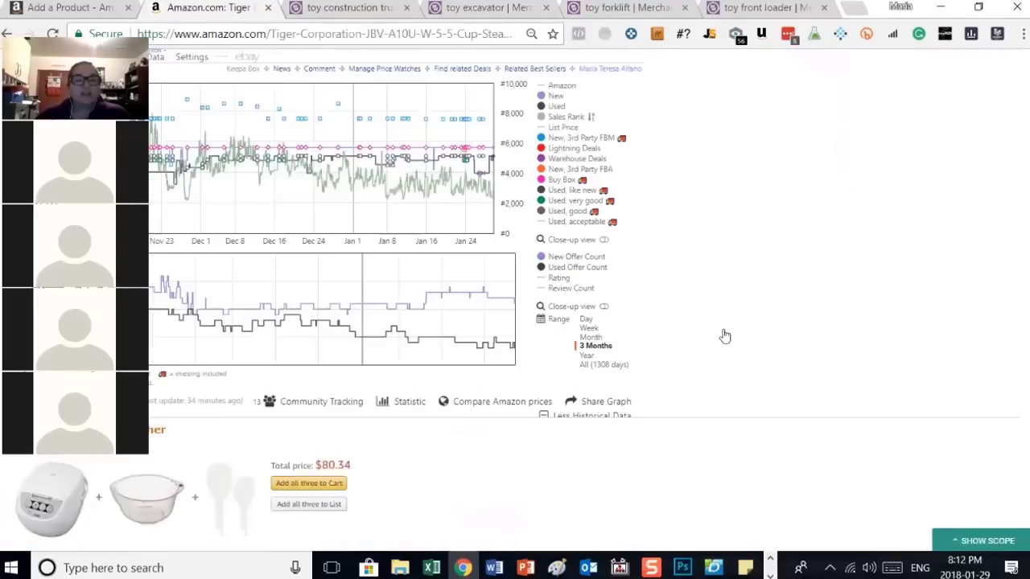
scroll(730, 334, down, 5)
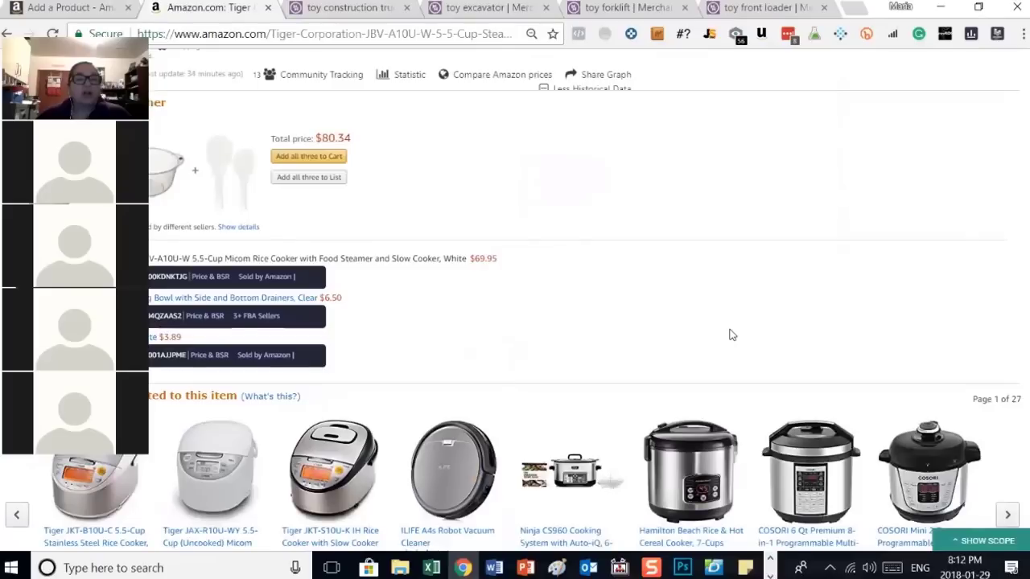
scroll(720, 336, down, 3)
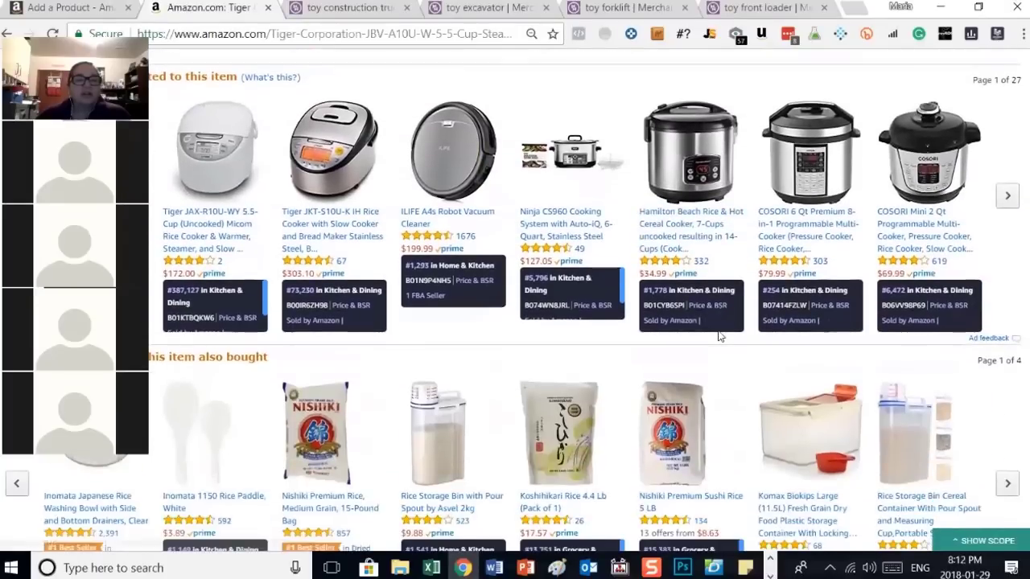
scroll(720, 336, down, 2)
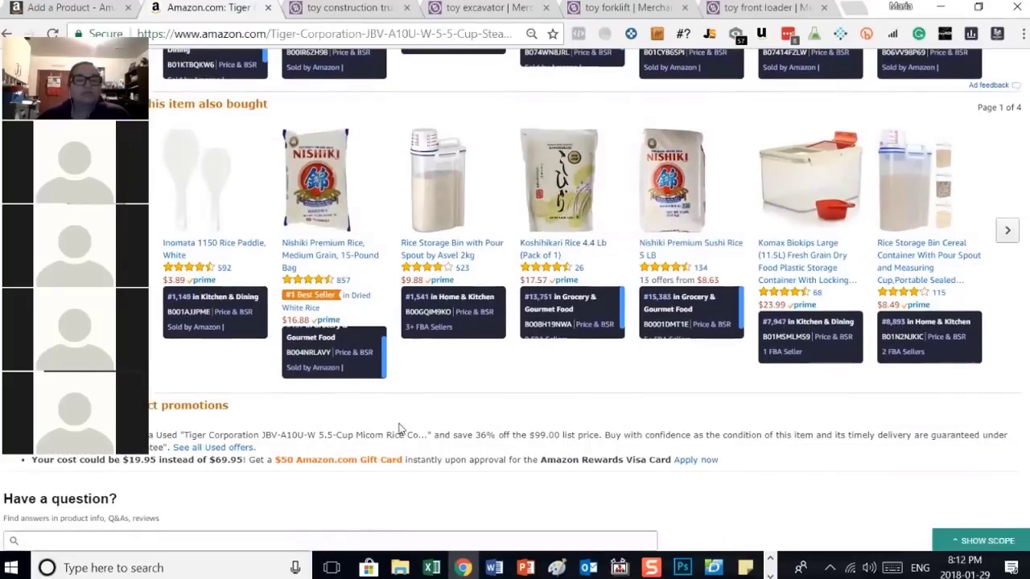
scroll(401, 429, down, 3)
scroll(401, 429, down, 5)
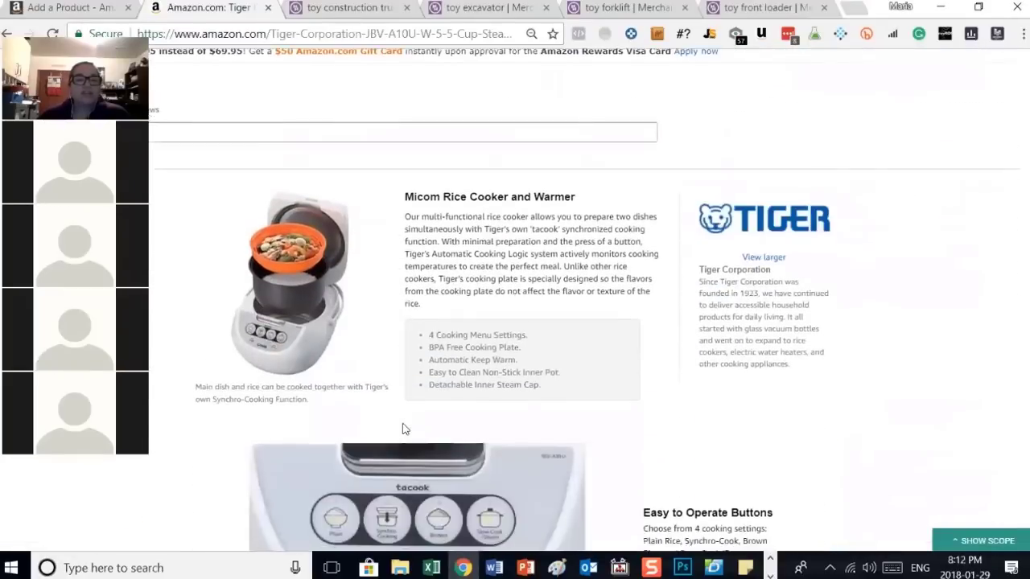
scroll(507, 419, down, 4)
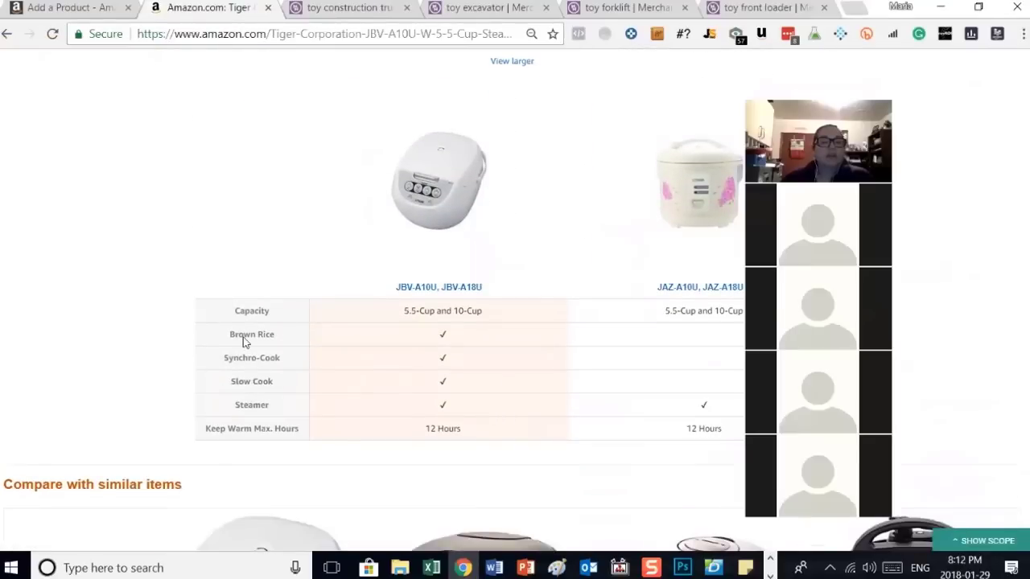
Step: Copy the rice cooker's ASIN from the product information table
scroll(244, 341, down, 7)
scroll(226, 330, down, 3)
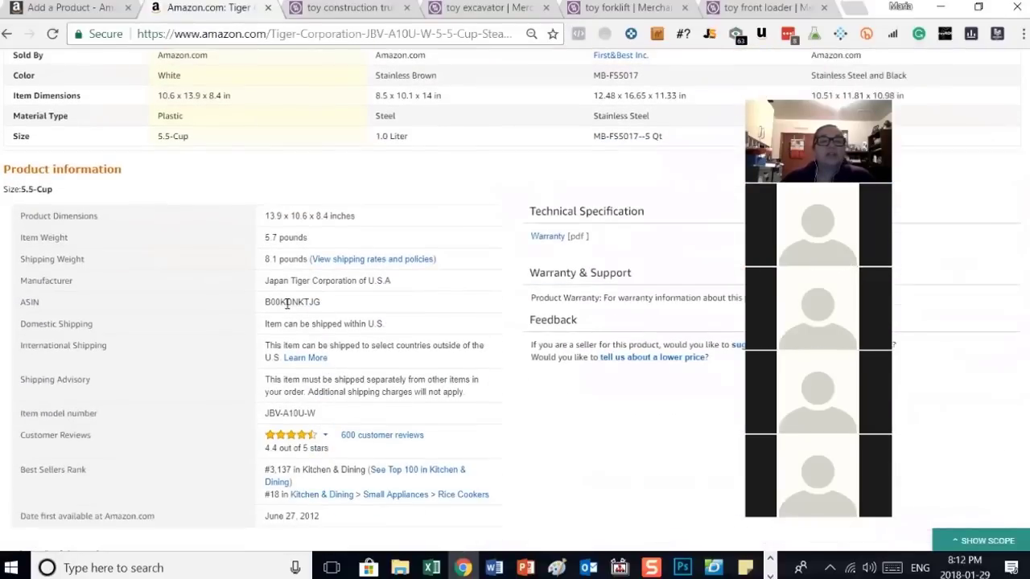
double_click(289, 302)
click(288, 302)
right_click(289, 302)
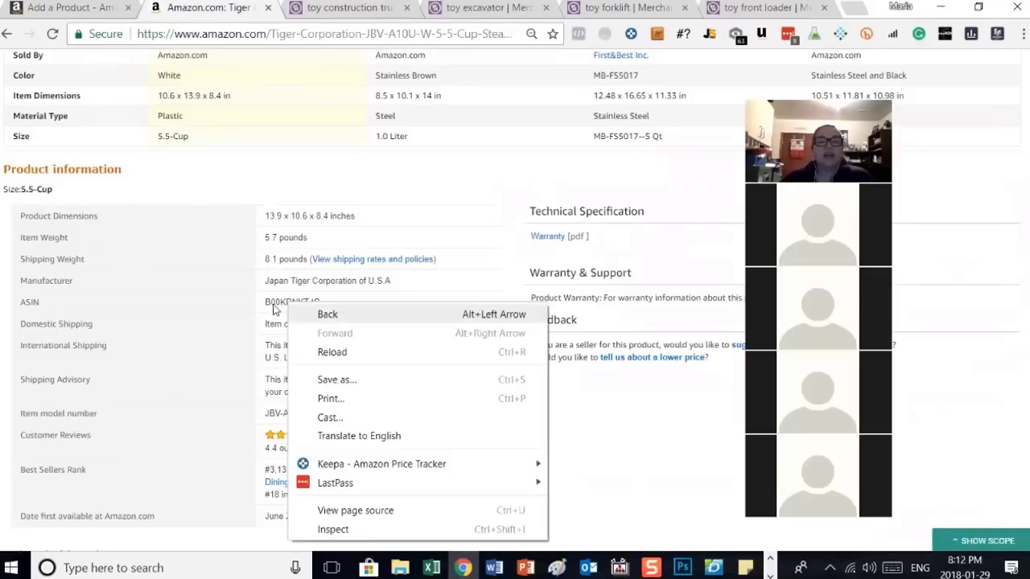
click(274, 304)
double_click(276, 303)
right_click(278, 304)
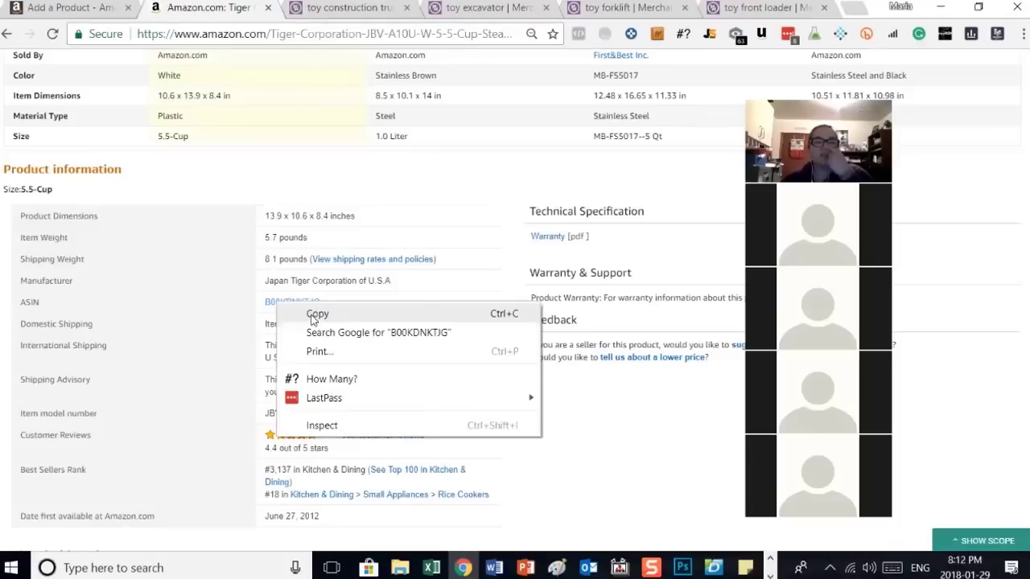
click(316, 315)
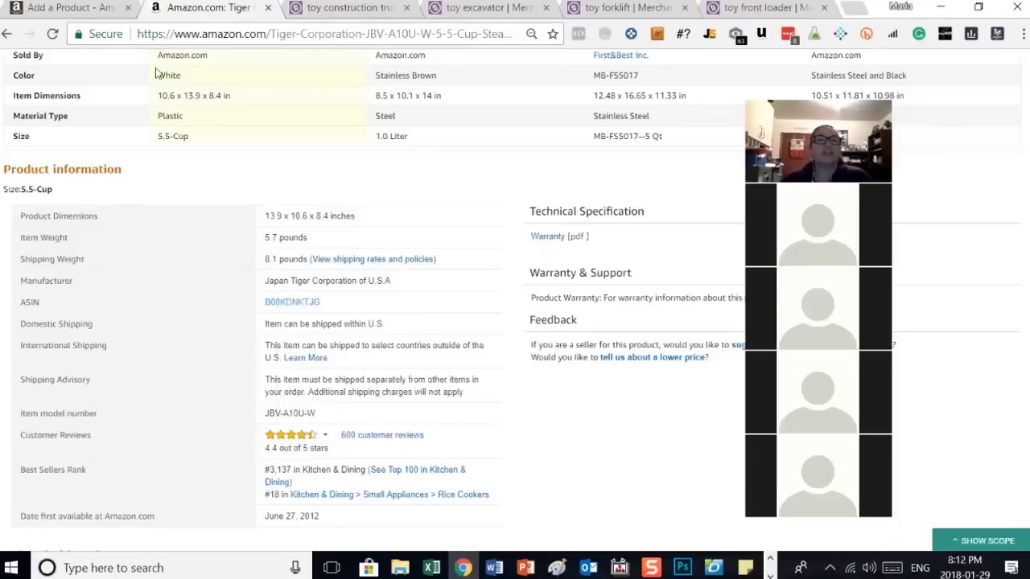
Step: Search Amazon's catalog for ASIN B00KDNKTJG on Seller Central's Add a Product page
click(72, 9)
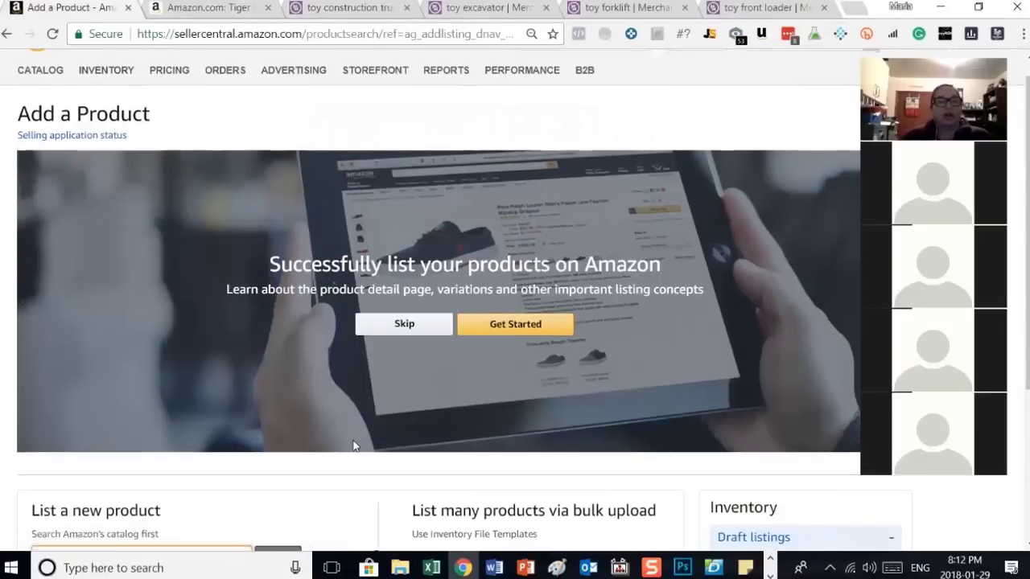
scroll(354, 445, down, 2)
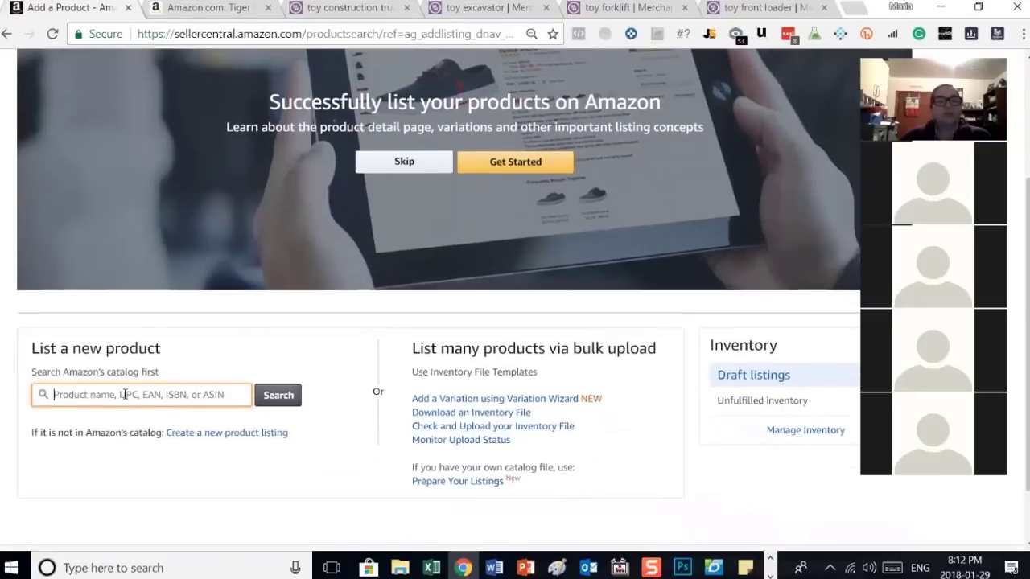
right_click(122, 394)
click(169, 240)
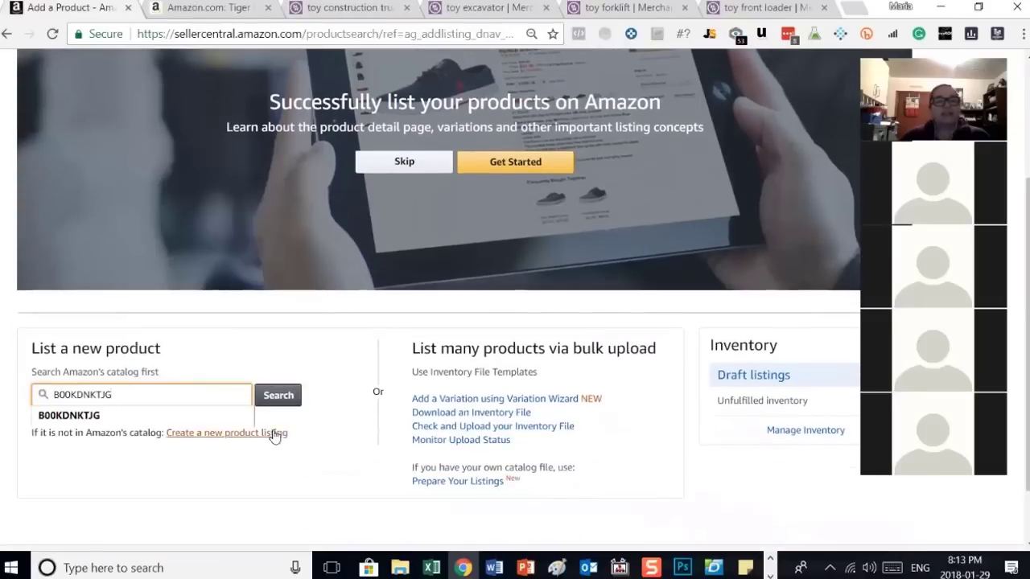
click(281, 395)
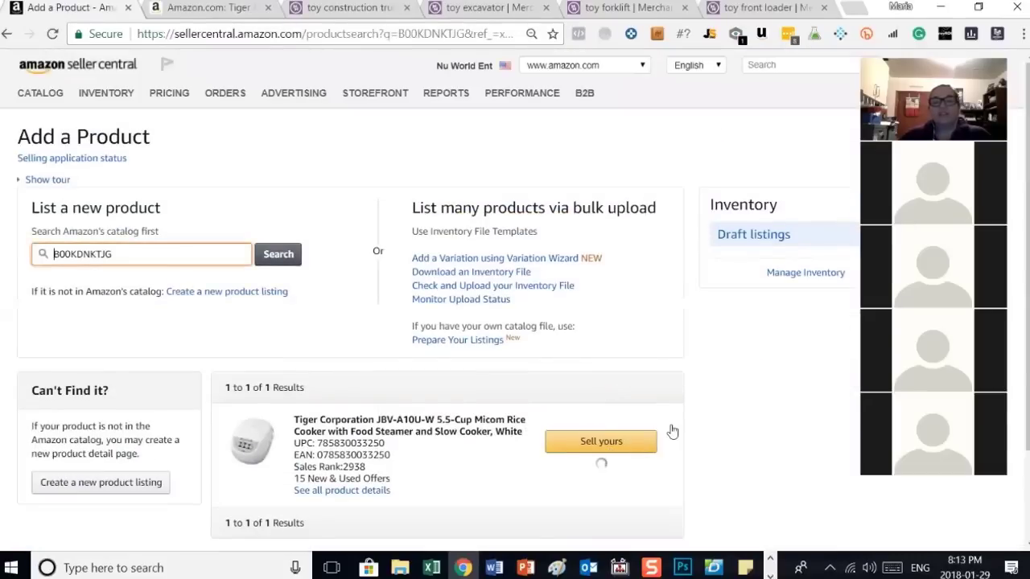
scroll(631, 402, down, 2)
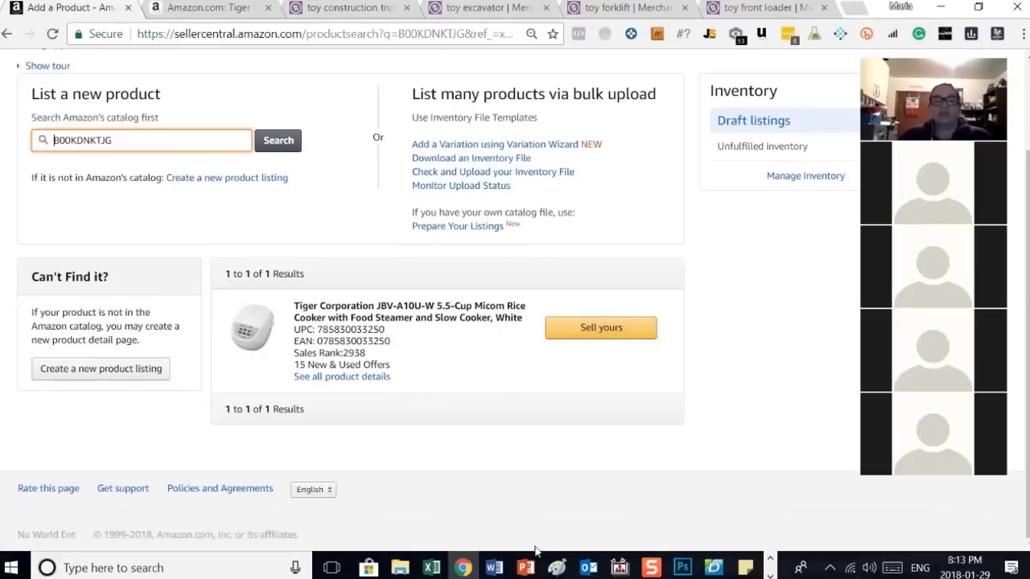
Step: Switch to PowerPoint and look through the four toy truck bundle slides, returning to the first one
click(525, 568)
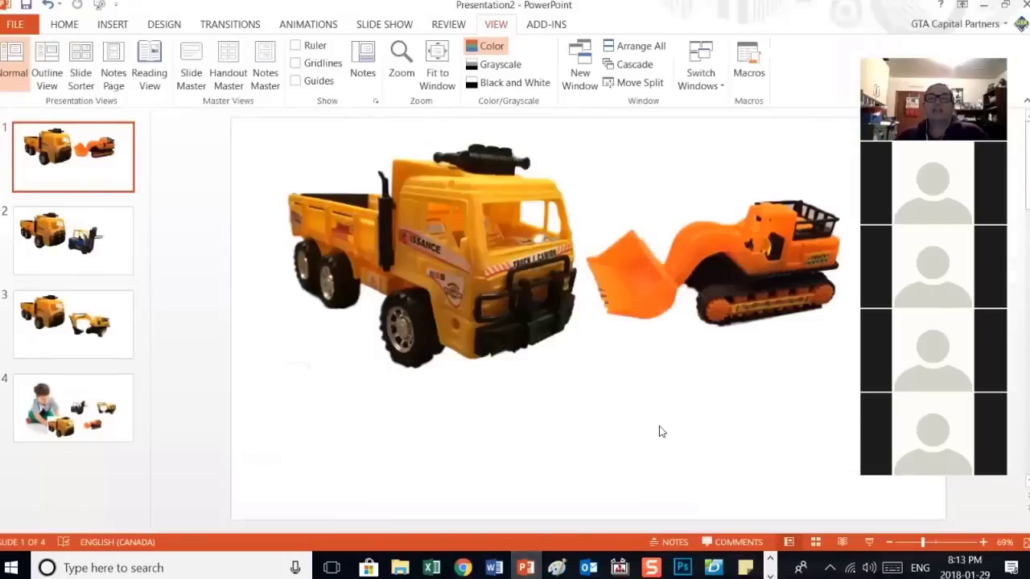
click(88, 250)
click(97, 321)
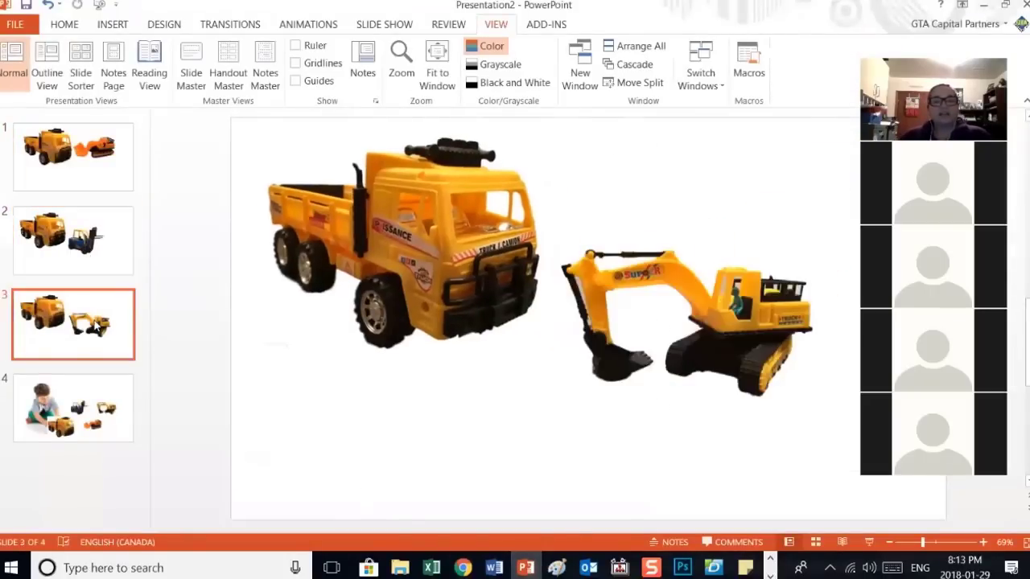
click(71, 172)
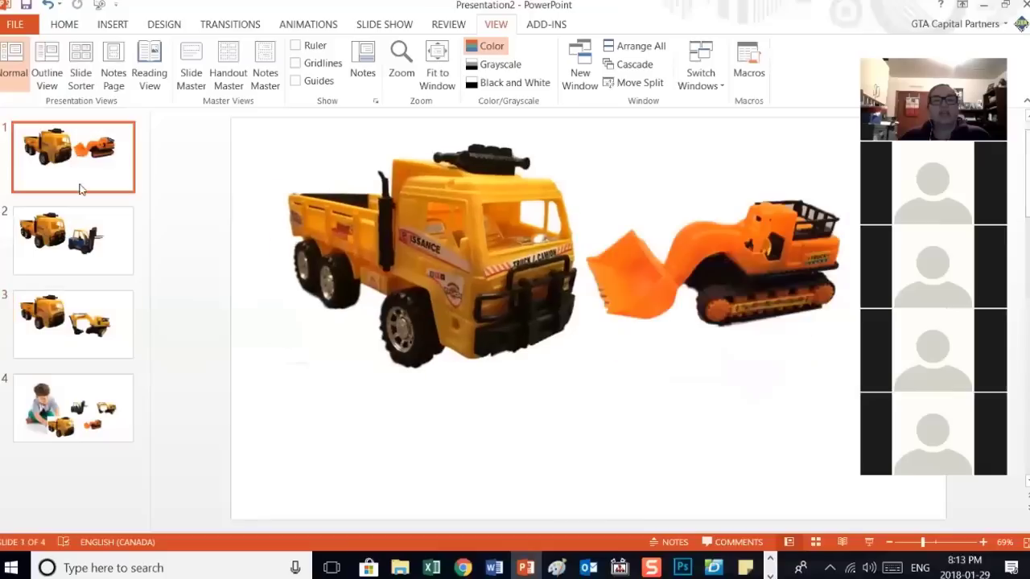
click(102, 248)
click(102, 319)
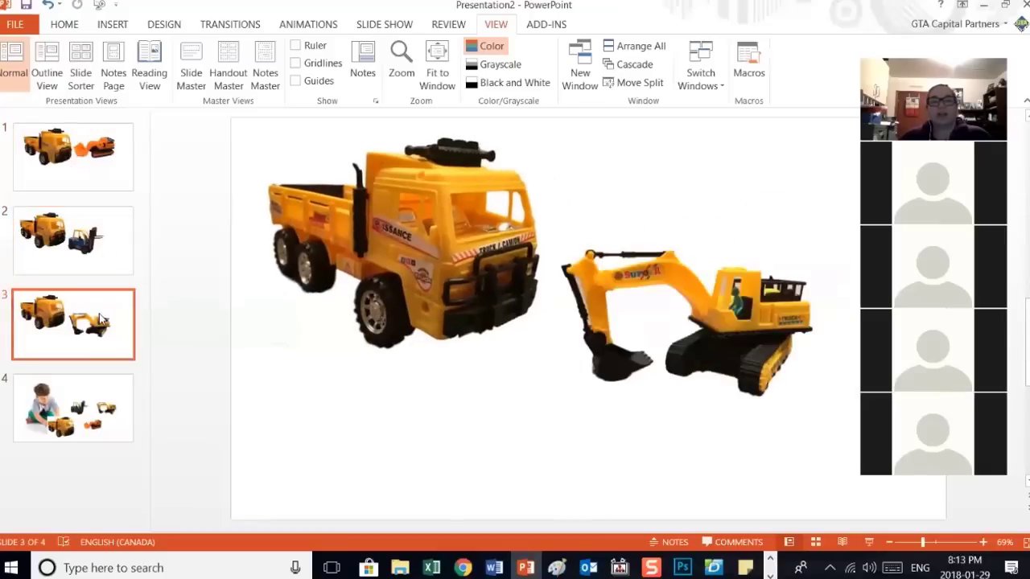
click(77, 406)
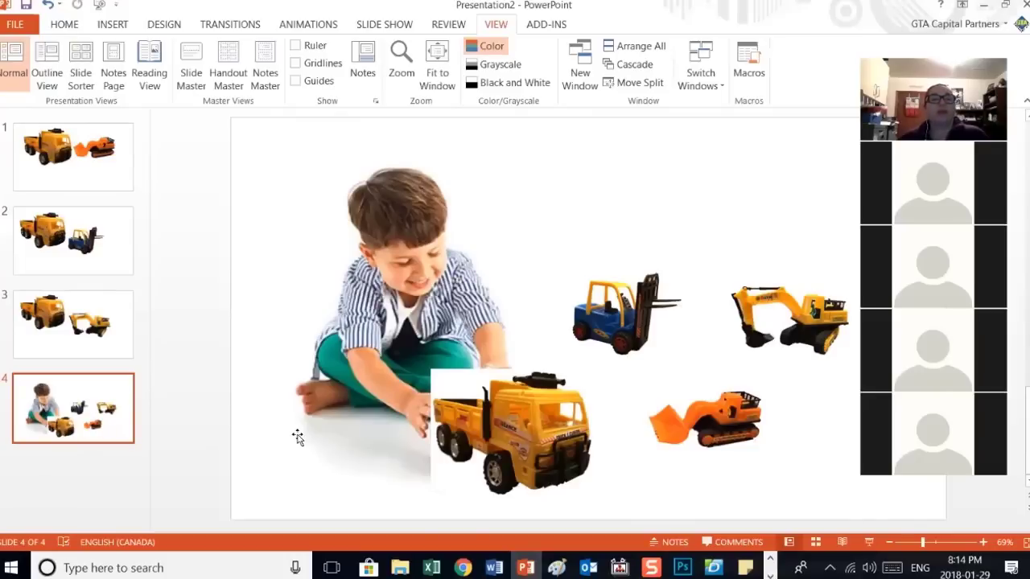
click(72, 166)
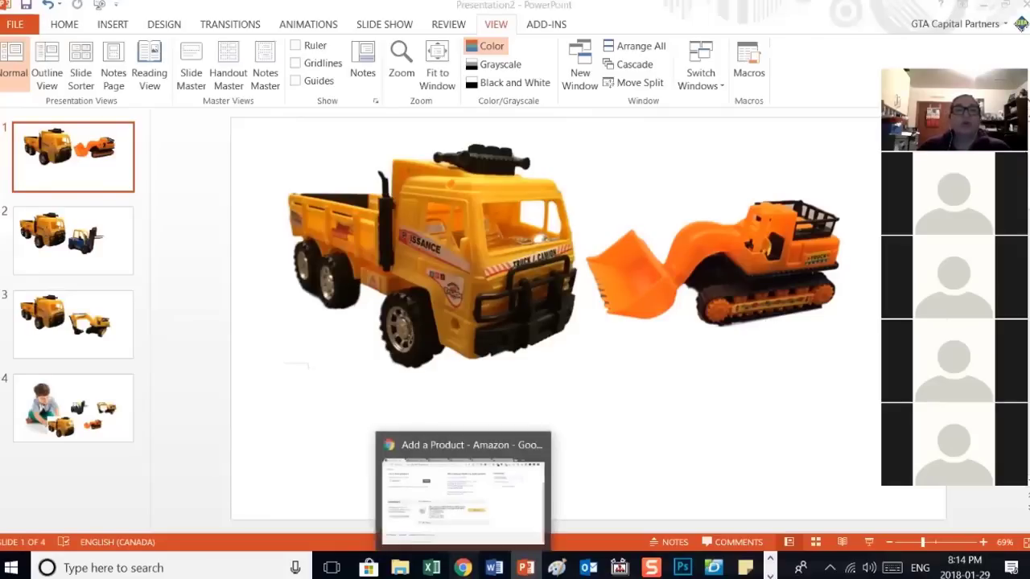
Step: Switch back to Chrome, open clippingmagic.com in a new tab and bring the uploaded toy images into view
click(463, 567)
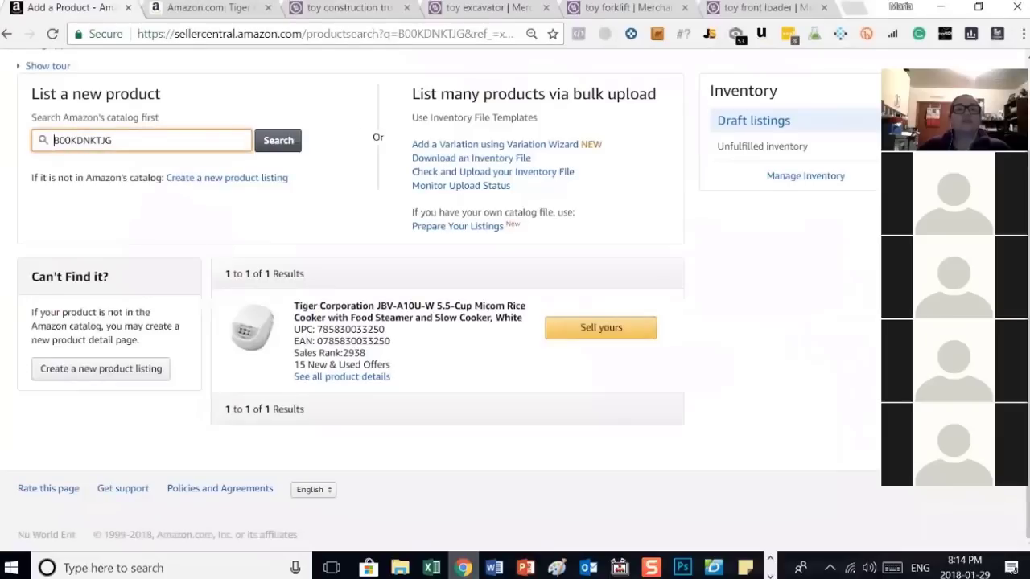
click(857, 10)
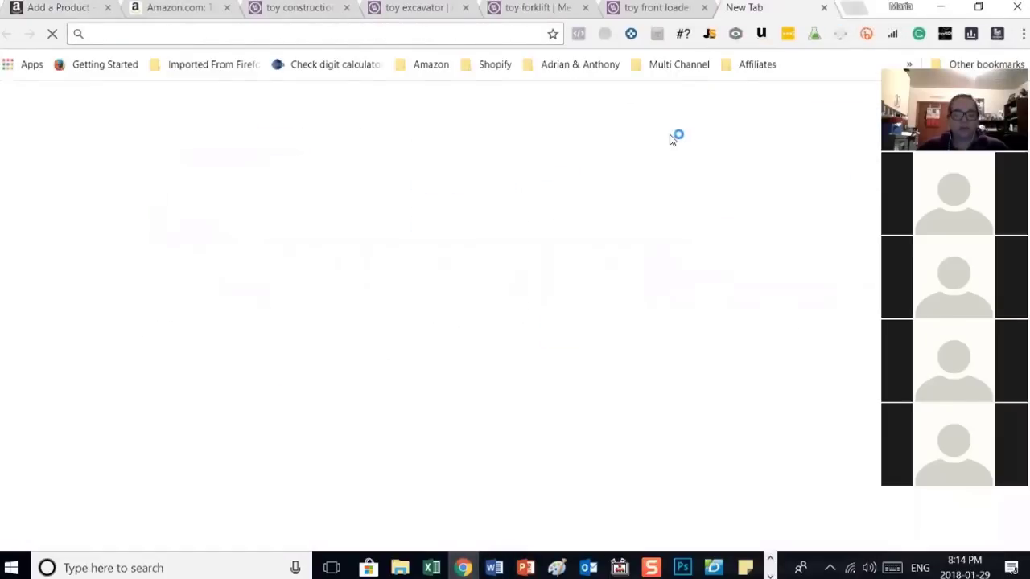
text(clippingmagic.com)
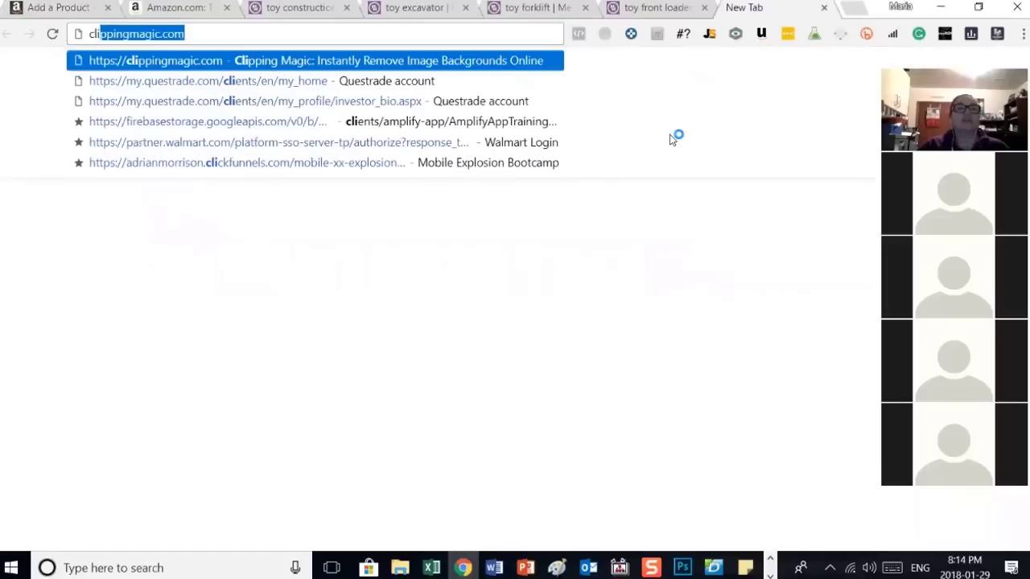
key(Return)
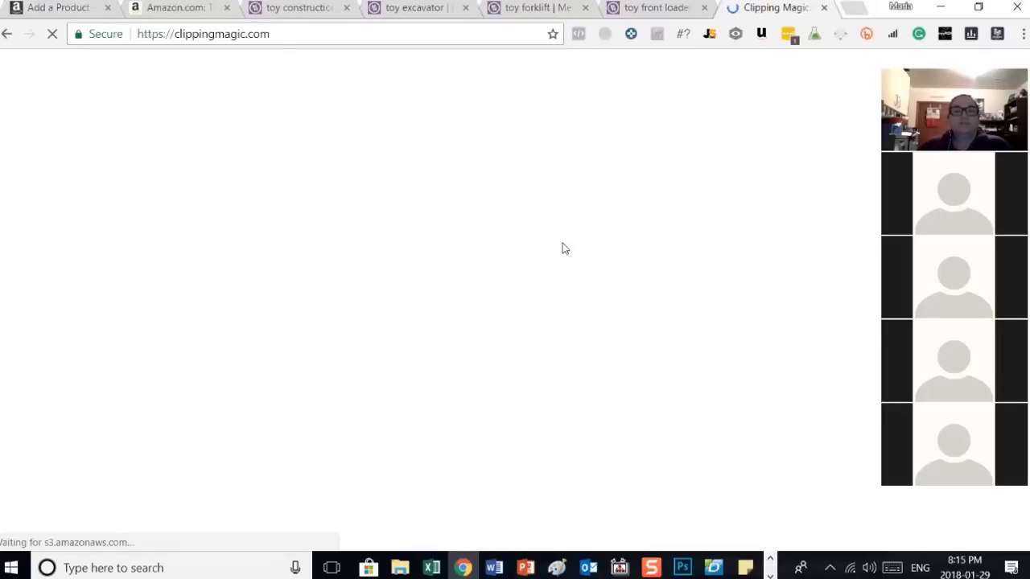
scroll(545, 285, down, 10)
scroll(545, 288, up, 3)
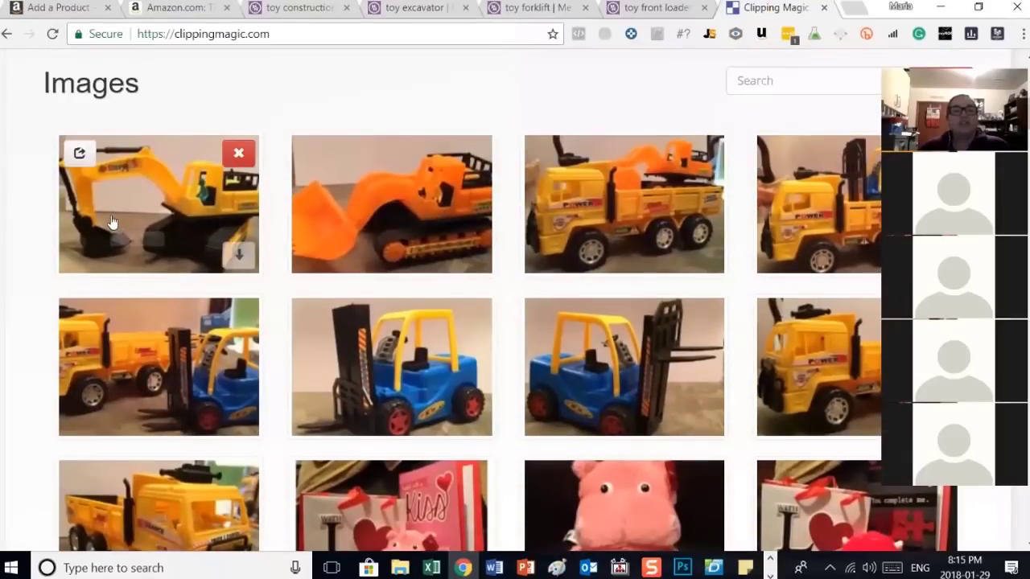
Step: Look over the uploaded toy photos on Clipping Magic, check the first truck bundle slide in PowerPoint, and return to Chrome
scroll(698, 333, up, 1)
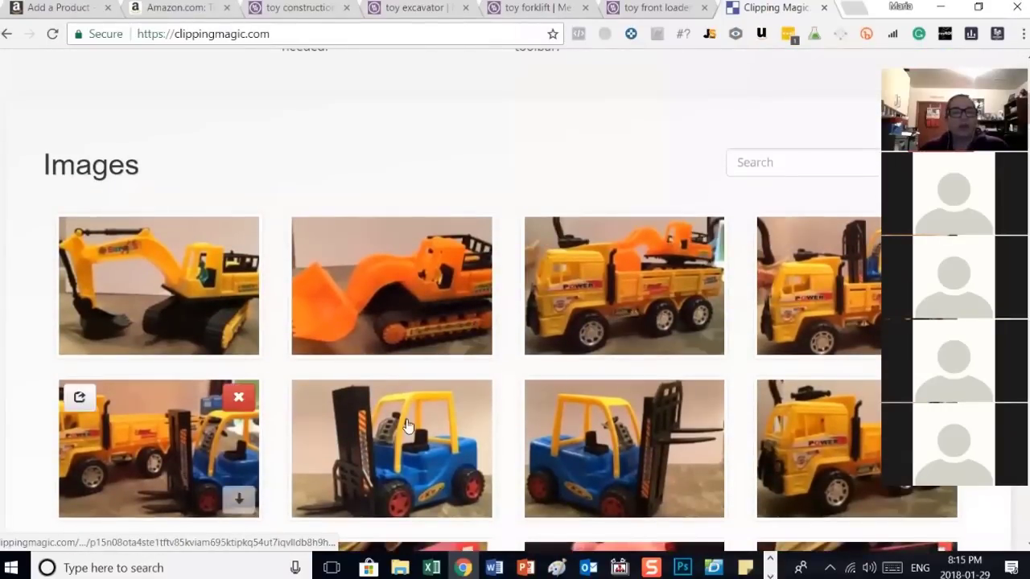
scroll(407, 425, down, 1)
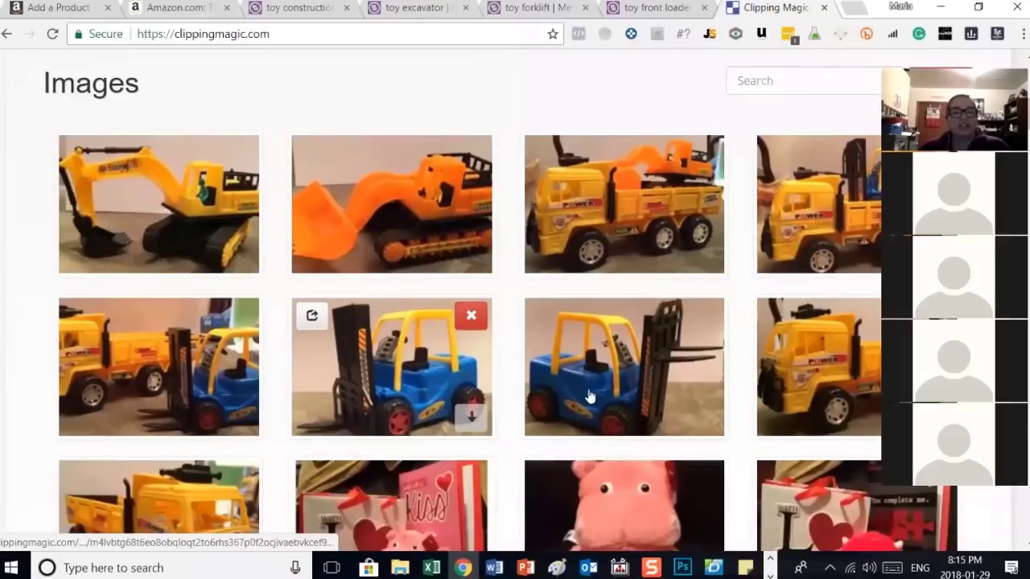
scroll(340, 437, down, 3)
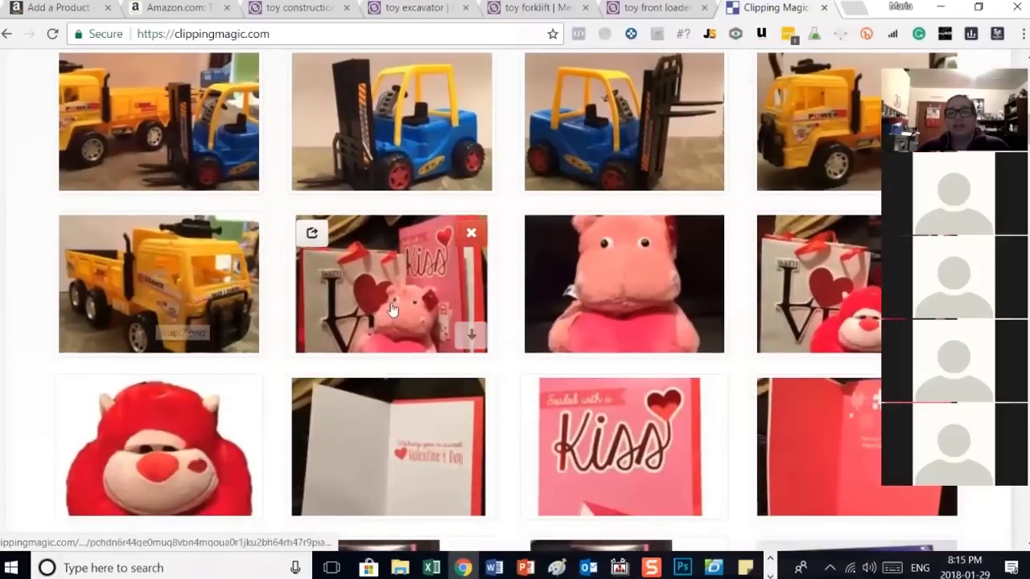
scroll(598, 333, up, 2)
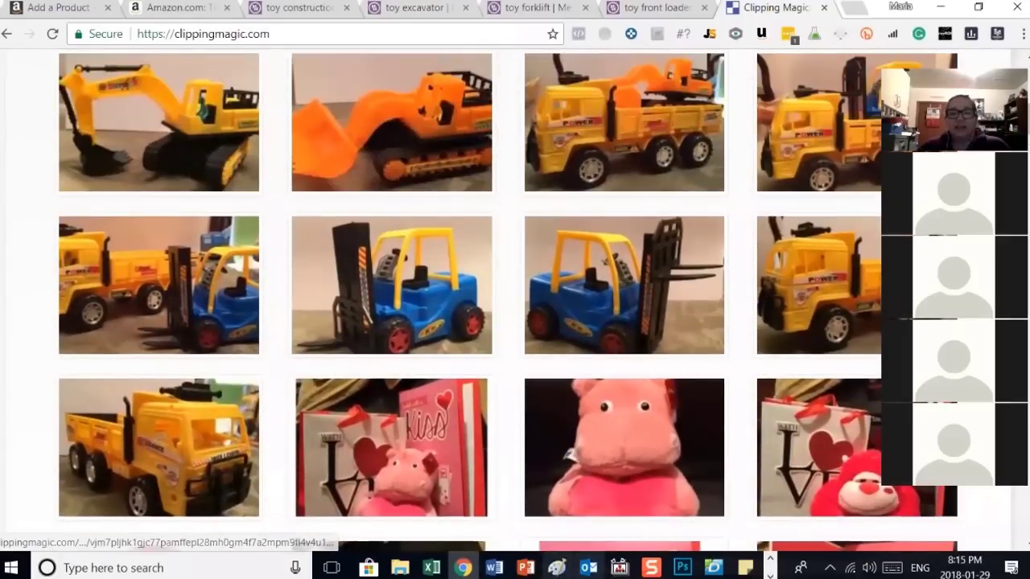
key(alt+Tab)
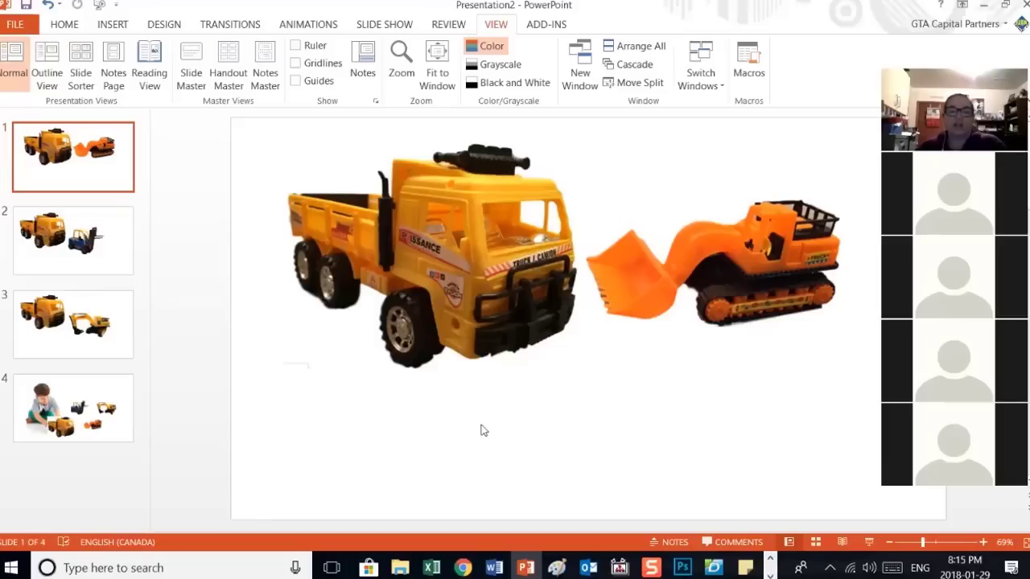
mouse_move(463, 568)
click(458, 494)
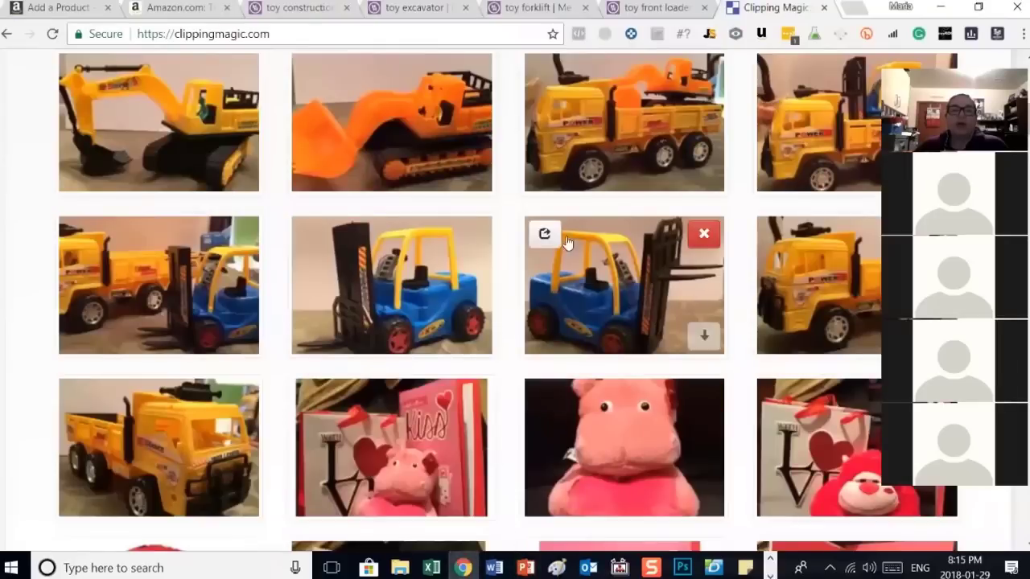
Step: Revisit Seller Central's Add a Product page, switch to Word and read the Truck Set listing form from Product Name through Search Term #5
click(53, 7)
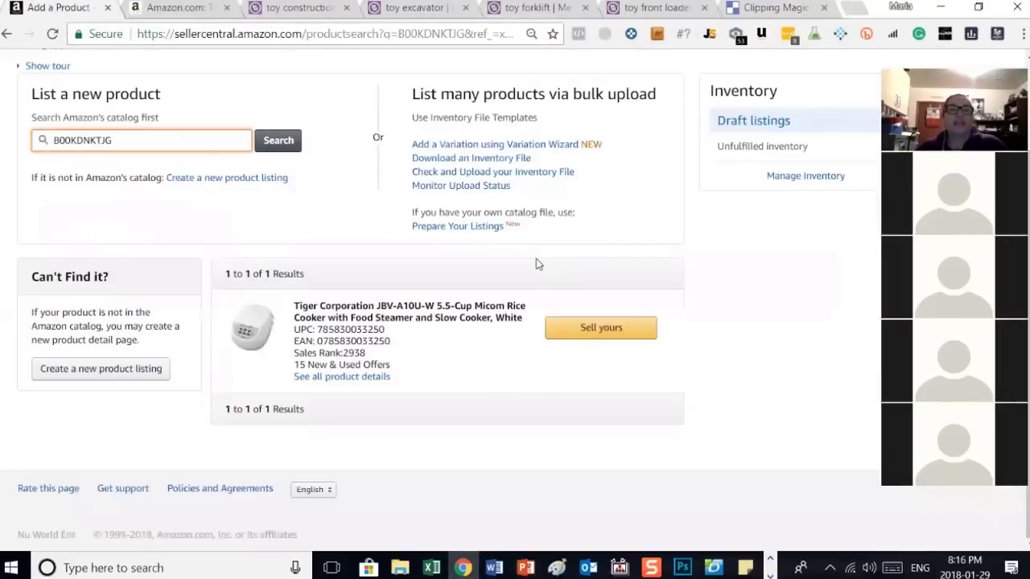
double_click(35, 140)
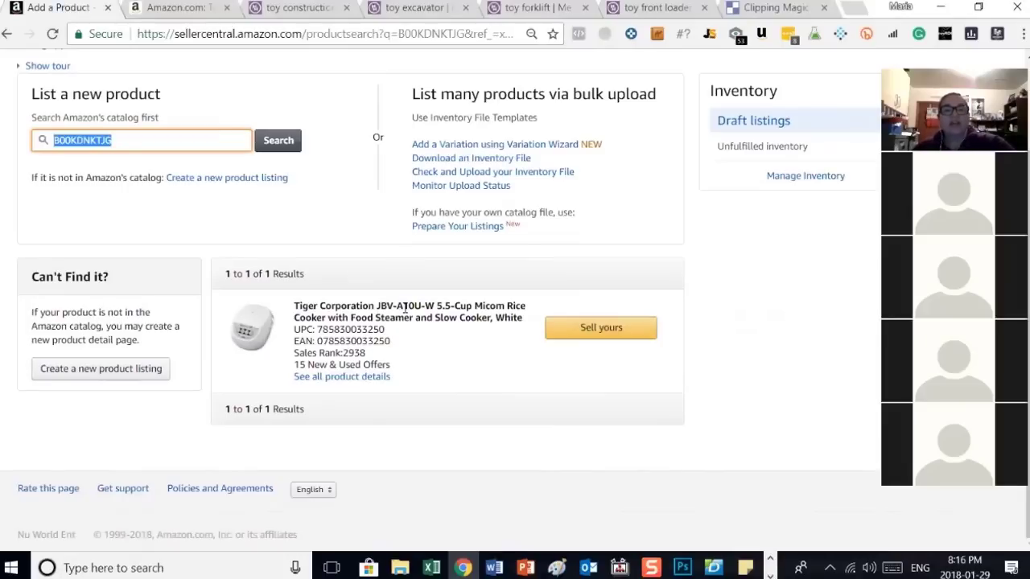
click(494, 568)
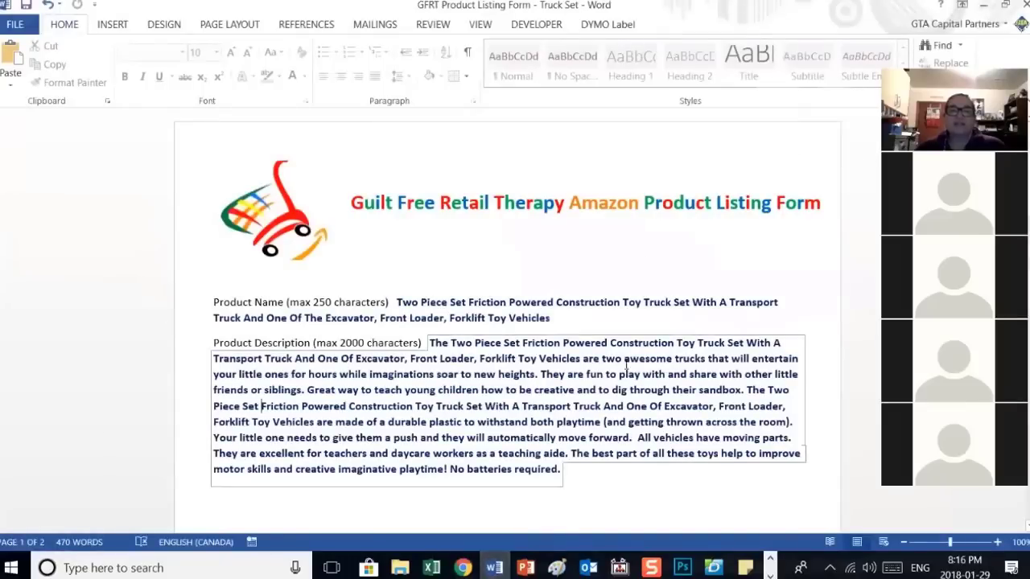
scroll(780, 286, down, 3)
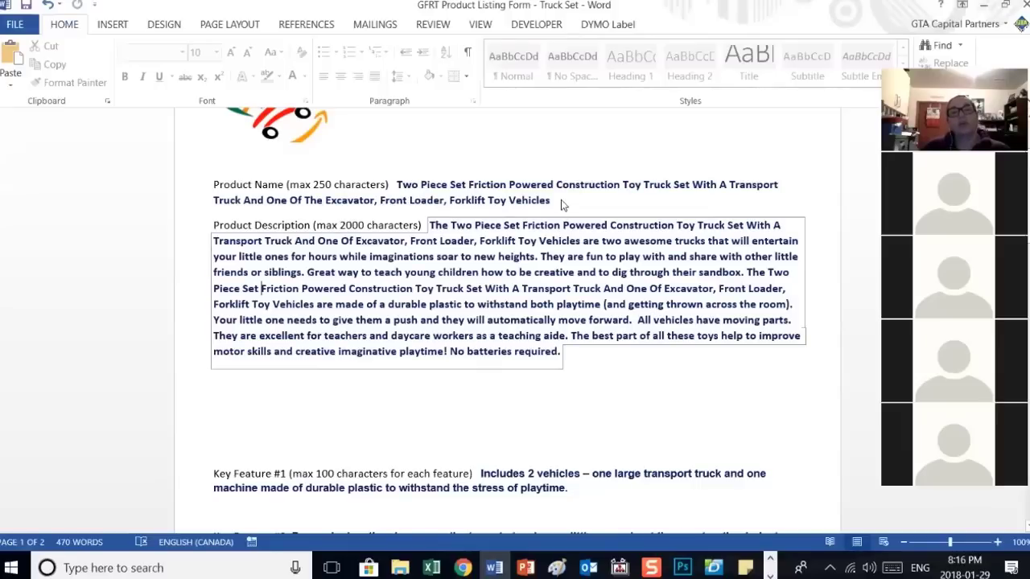
scroll(645, 376, down, 1)
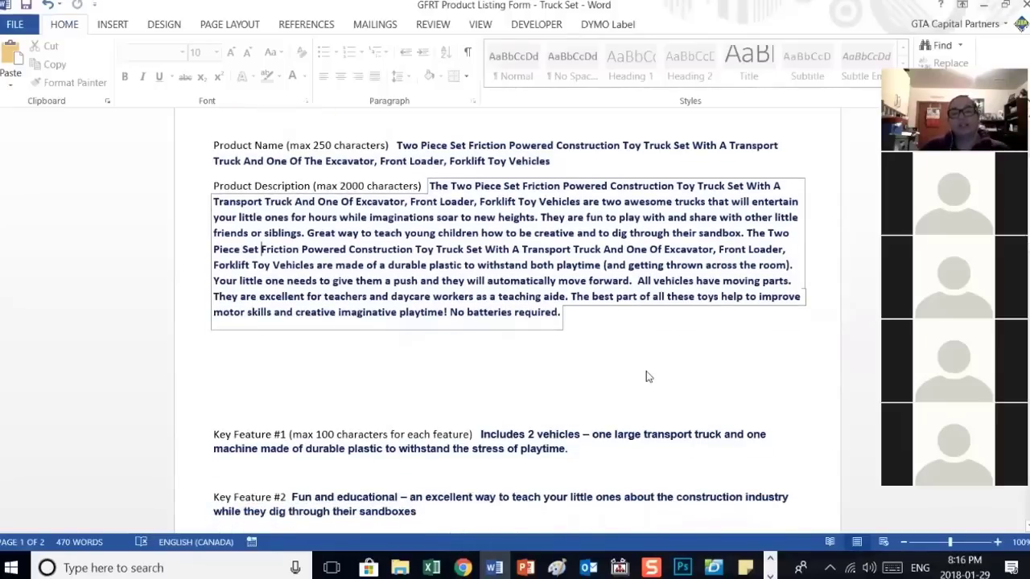
scroll(645, 377, down, 5)
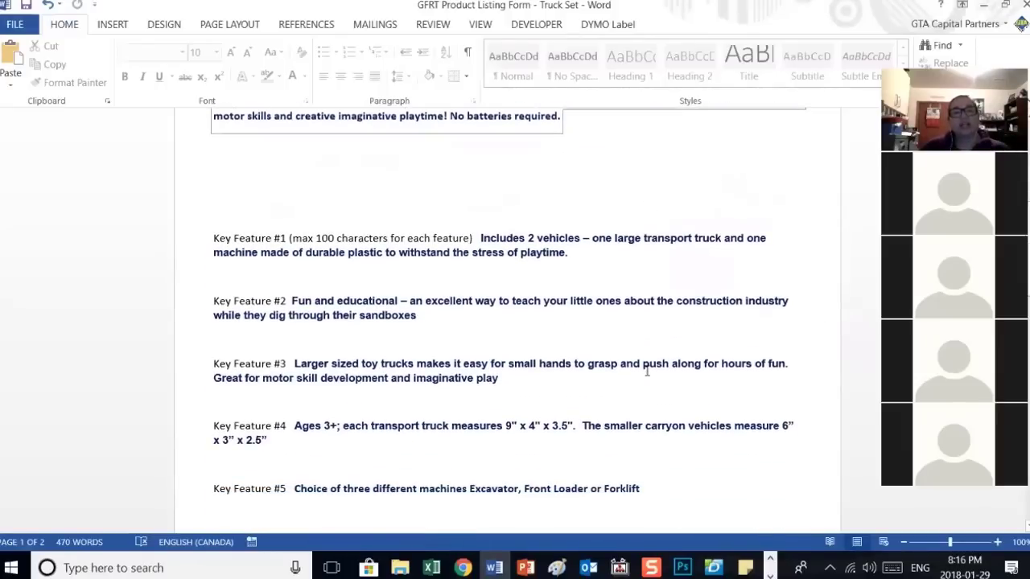
scroll(595, 316, down, 11)
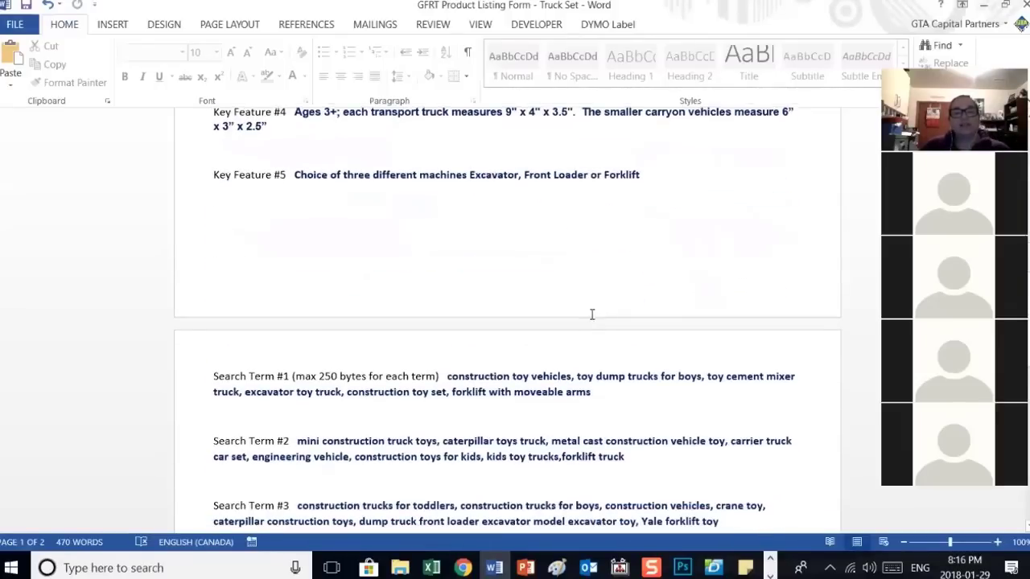
scroll(591, 313, down, 3)
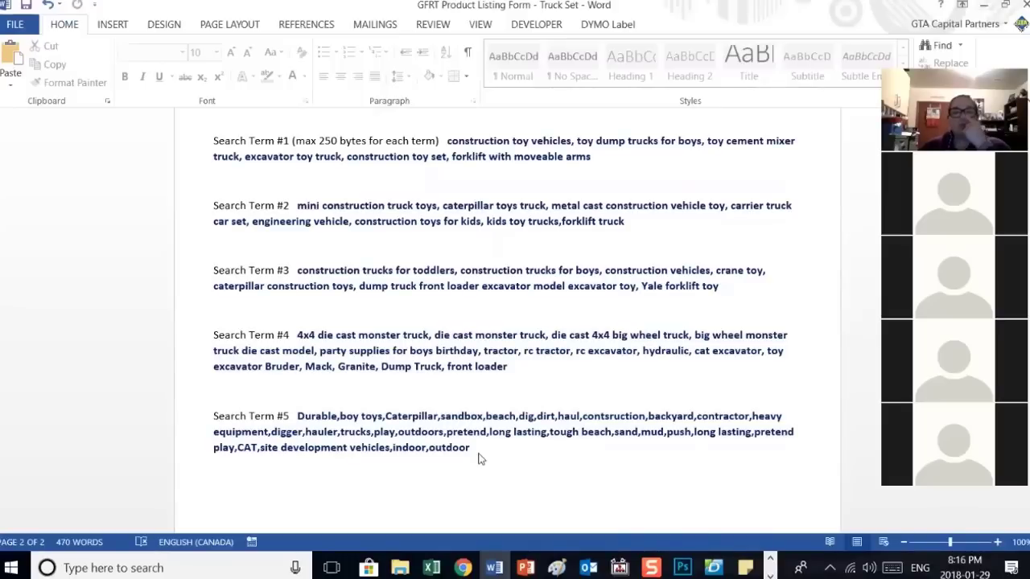
Step: Switch back to Chrome and start creating a new product listing from the Add a Product page
click(463, 567)
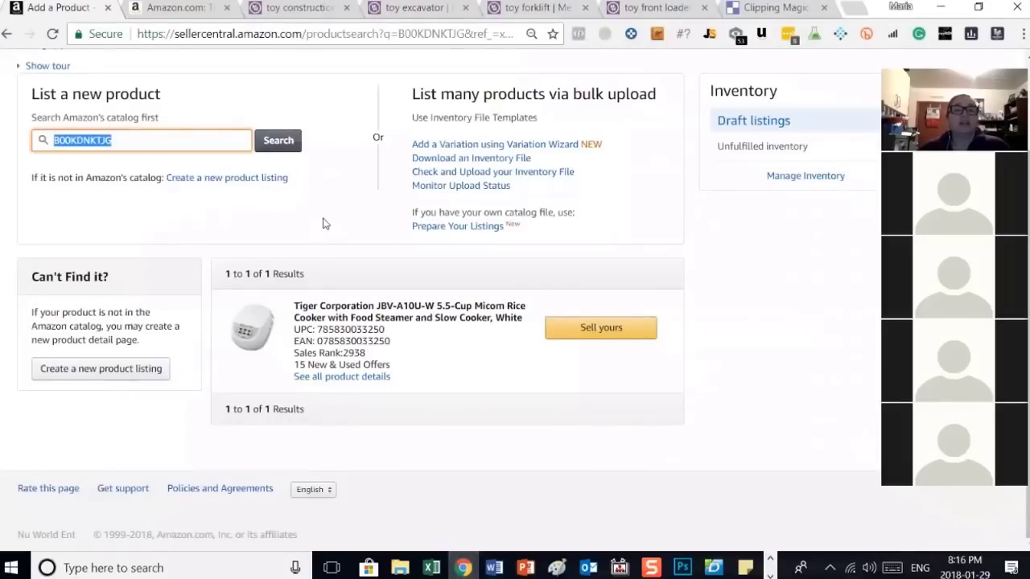
click(212, 181)
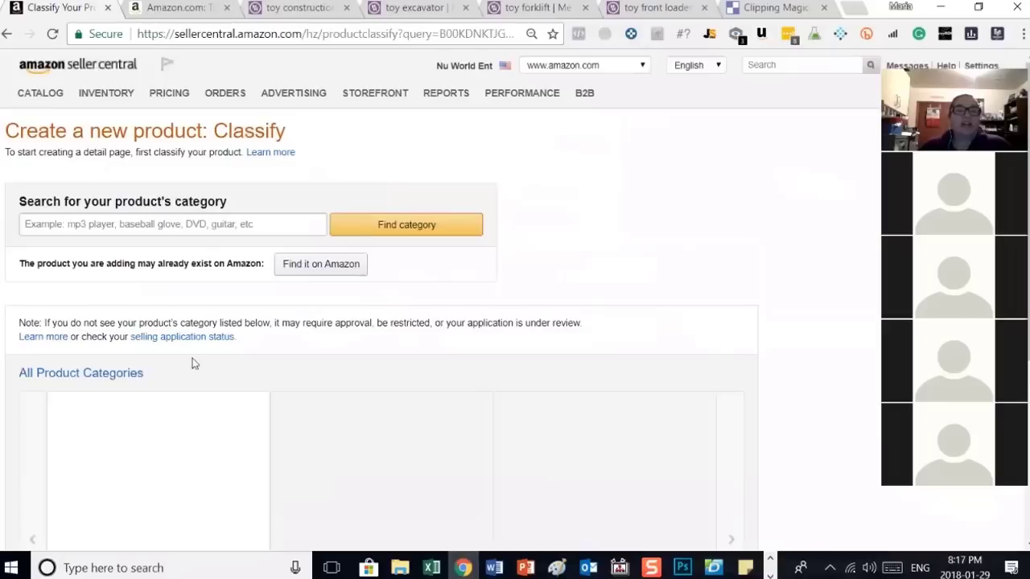
click(145, 219)
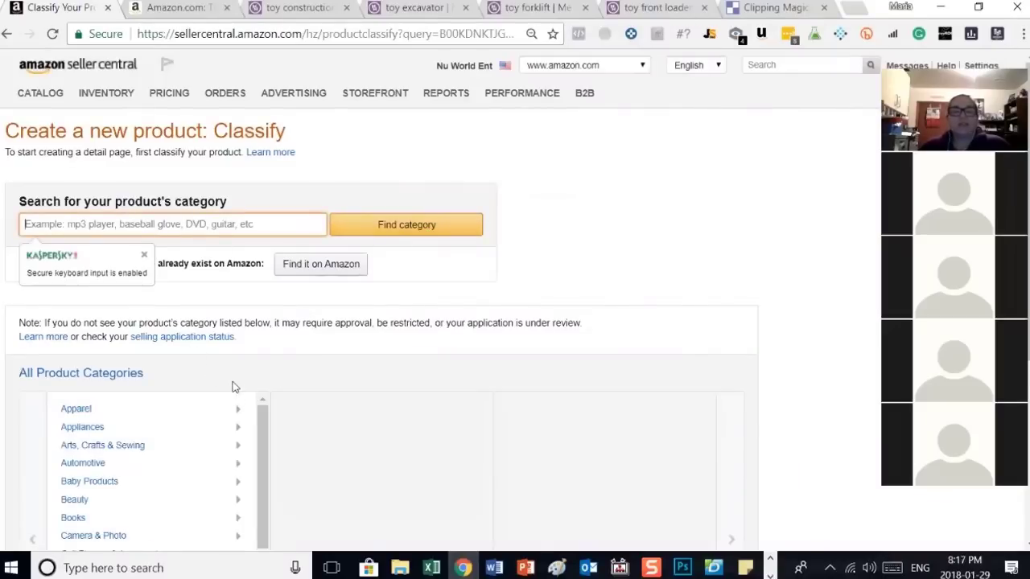
Step: Classify the new product under Toys & Games > Toy Vehicles > Toy Vehicles and select that category
scroll(198, 410, down, 10)
scroll(322, 402, down, 3)
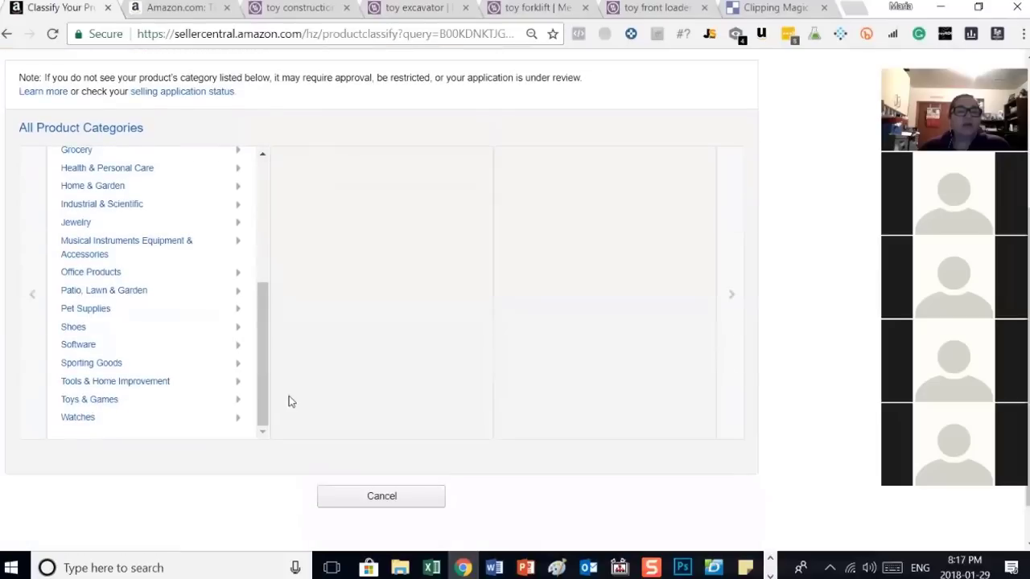
click(105, 400)
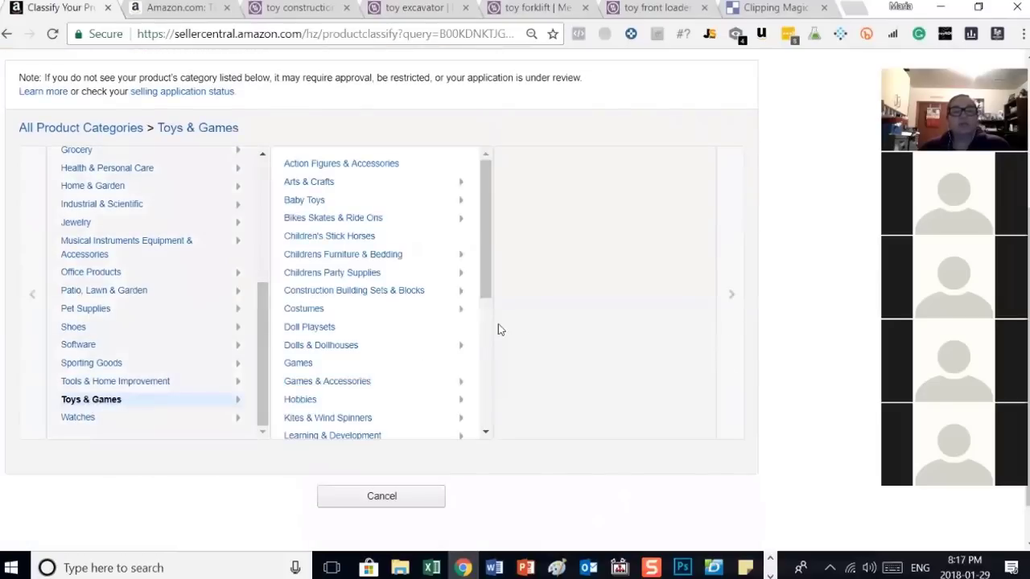
drag(489, 288, 500, 425)
click(385, 417)
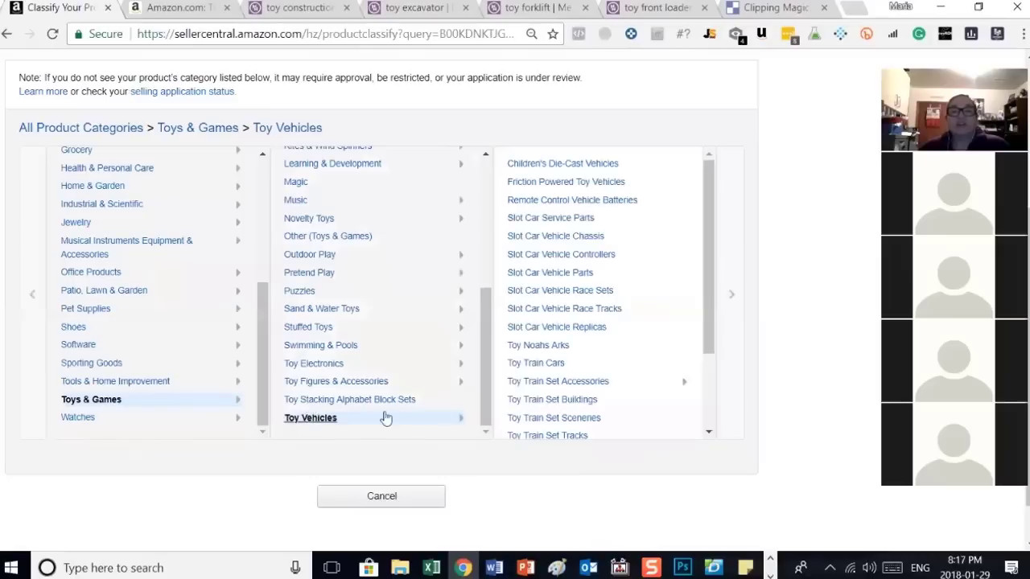
drag(711, 330, 702, 409)
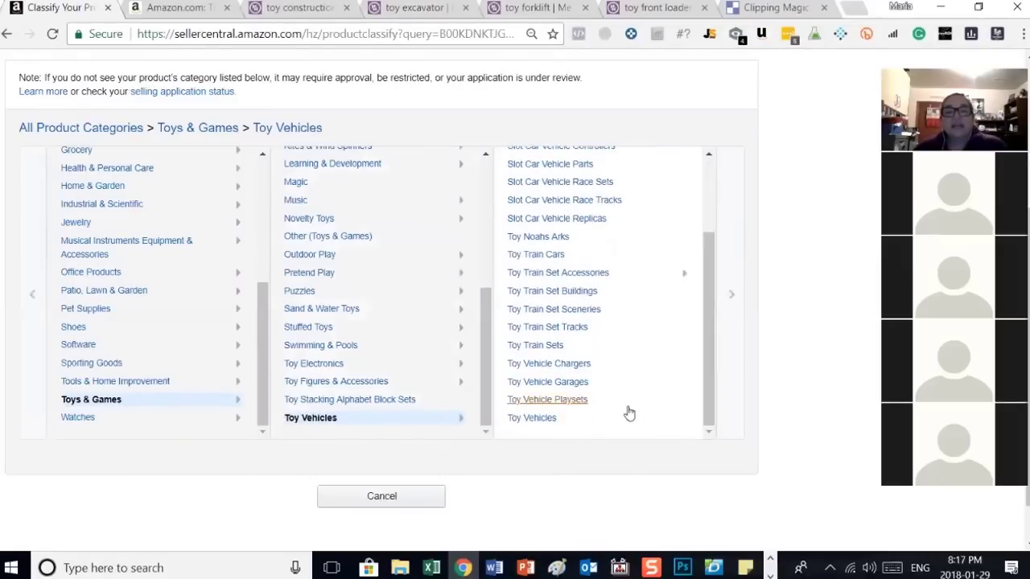
click(537, 417)
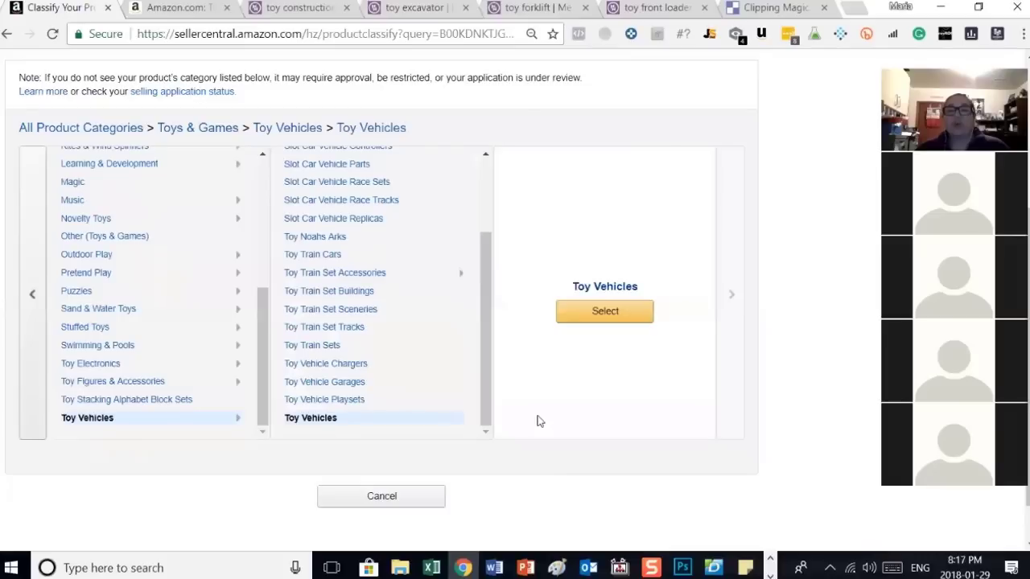
click(609, 314)
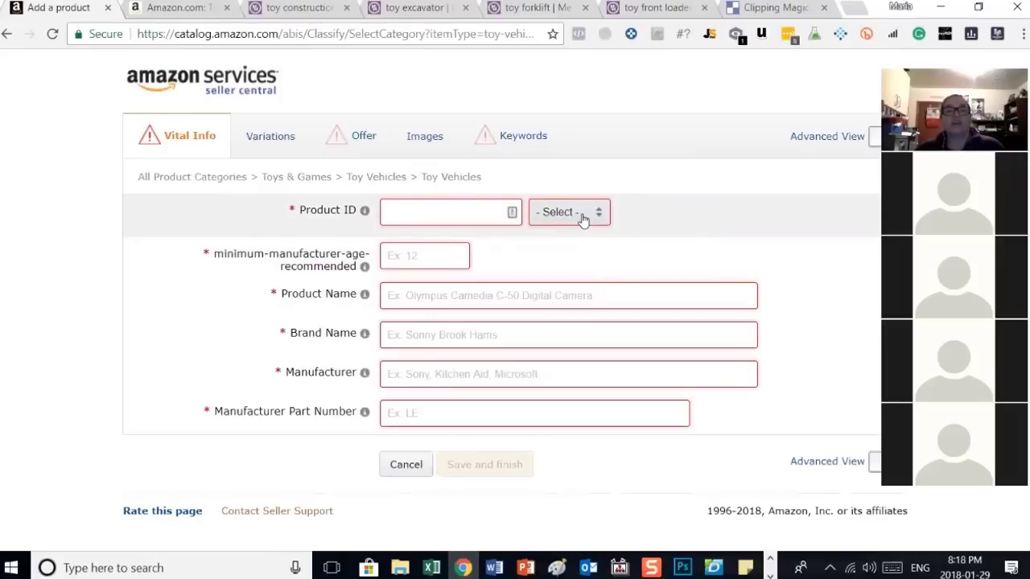
Step: Turn on Advanced View for the new listing and review the Vital Info fields
click(870, 138)
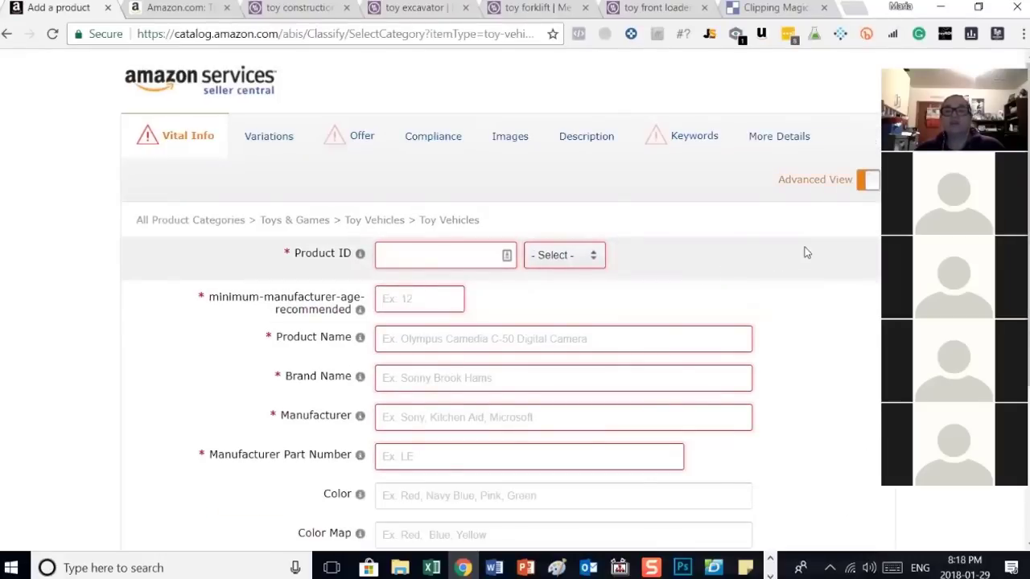
scroll(788, 261, down, 3)
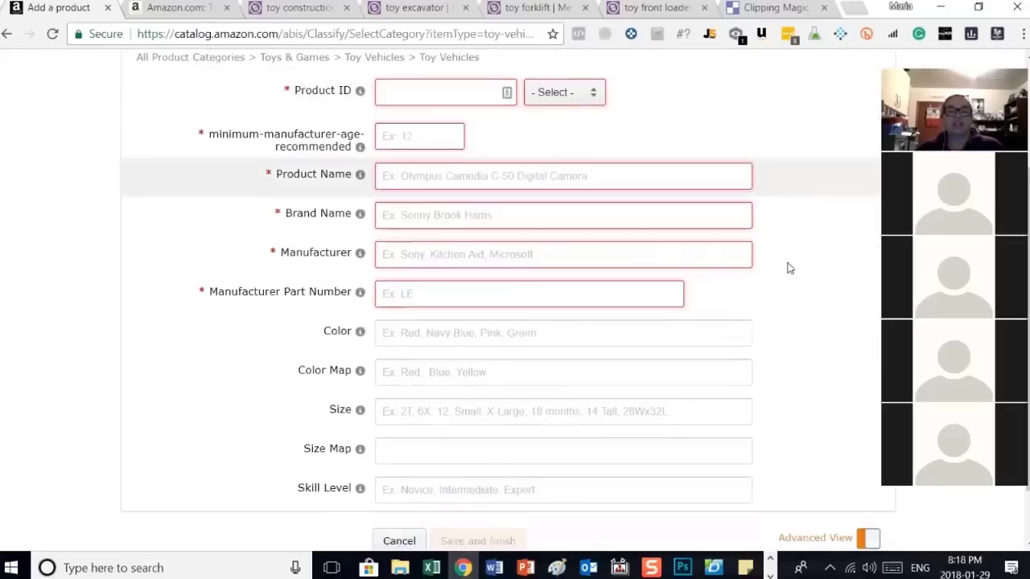
scroll(786, 266, down, 1)
scroll(786, 267, up, 3)
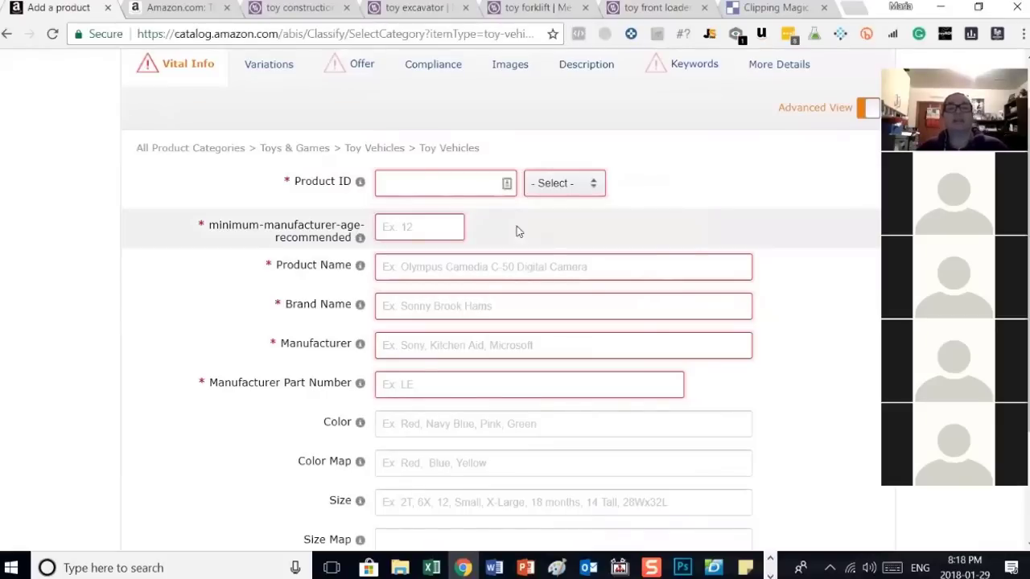
scroll(680, 222, up, 1)
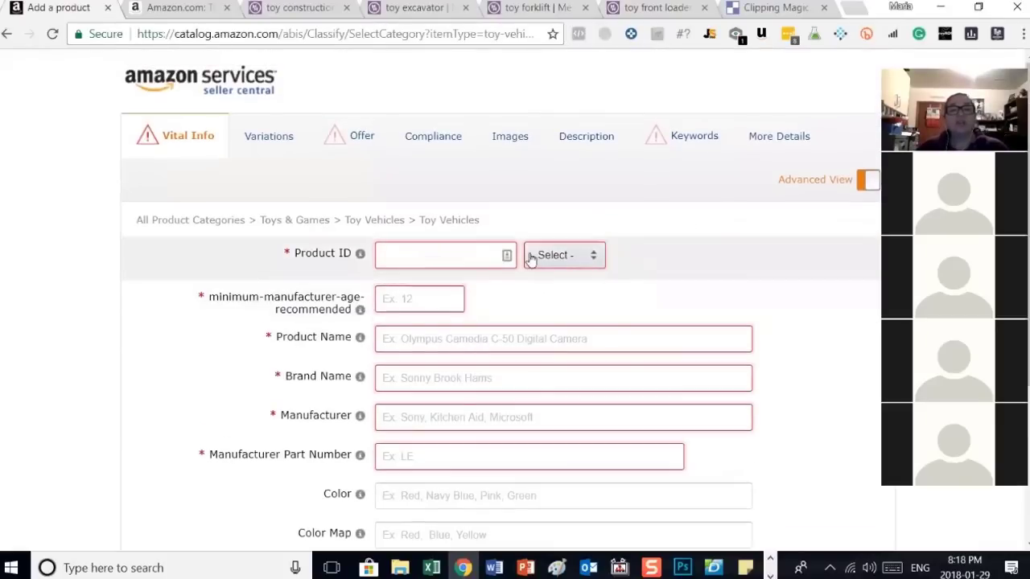
Step: Set the Product ID type to UPC and activate the Product ID field
click(569, 267)
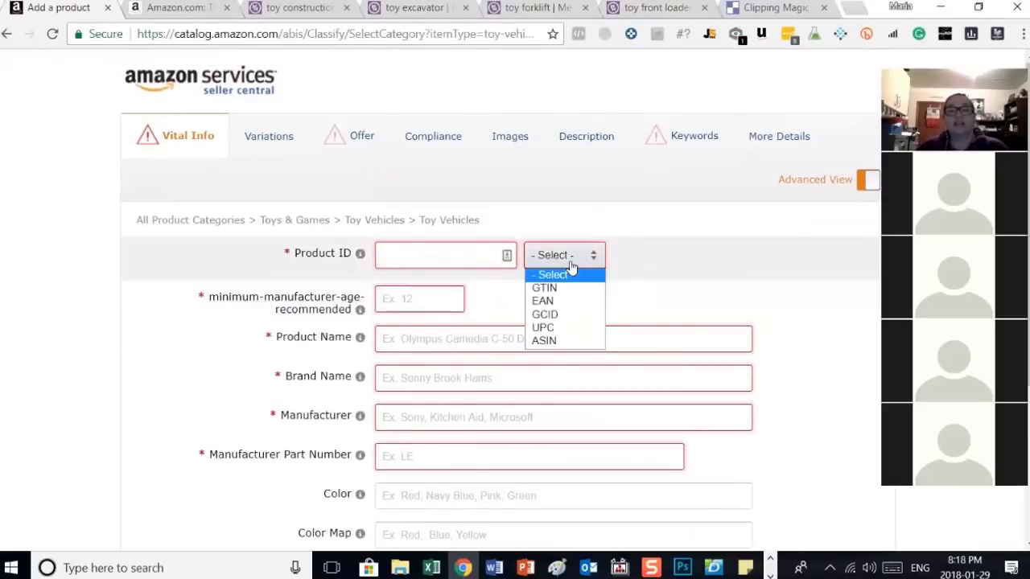
click(560, 329)
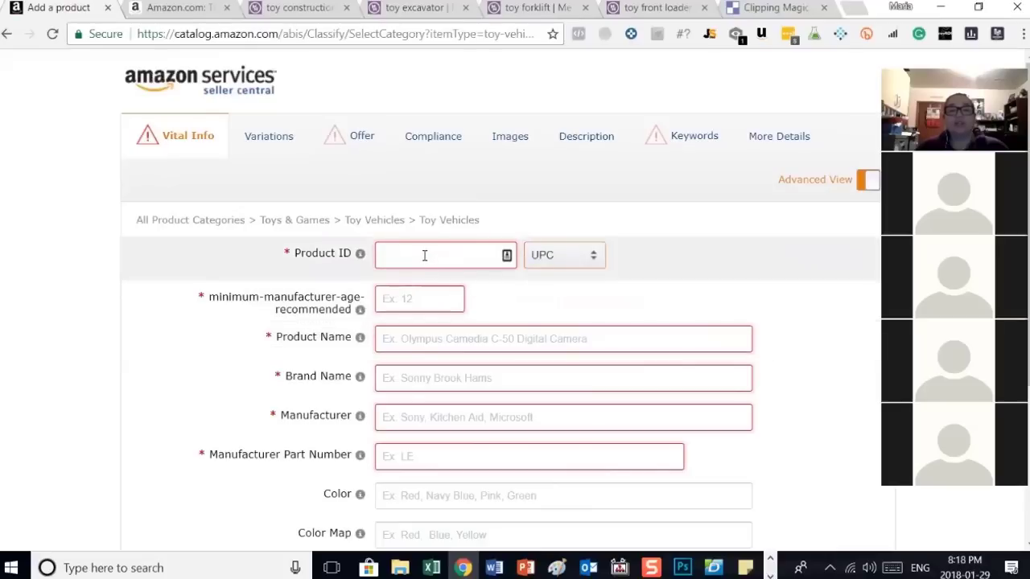
click(423, 255)
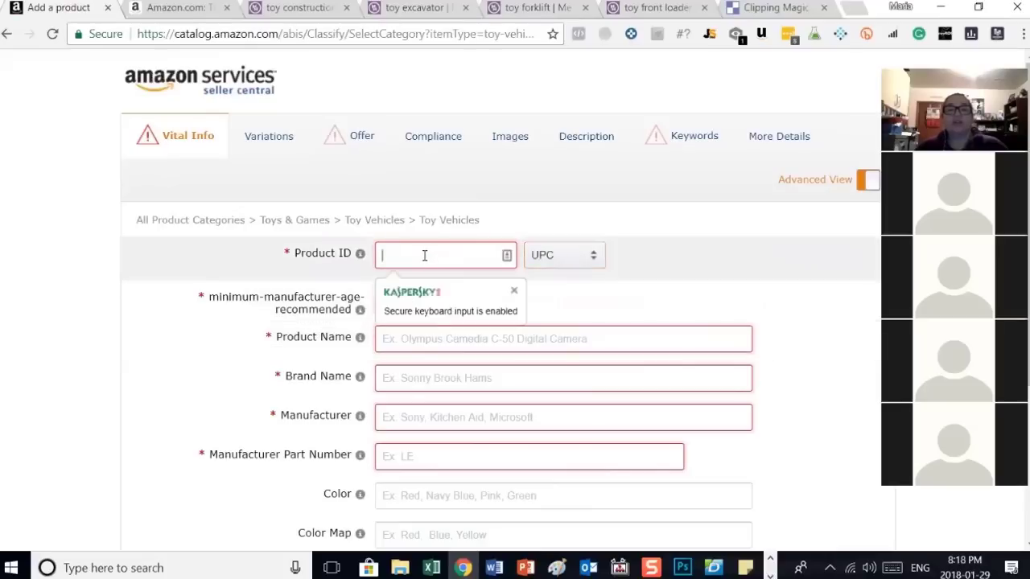
Step: Try ASIN as the Product ID type, and set the type back to UPC
click(591, 259)
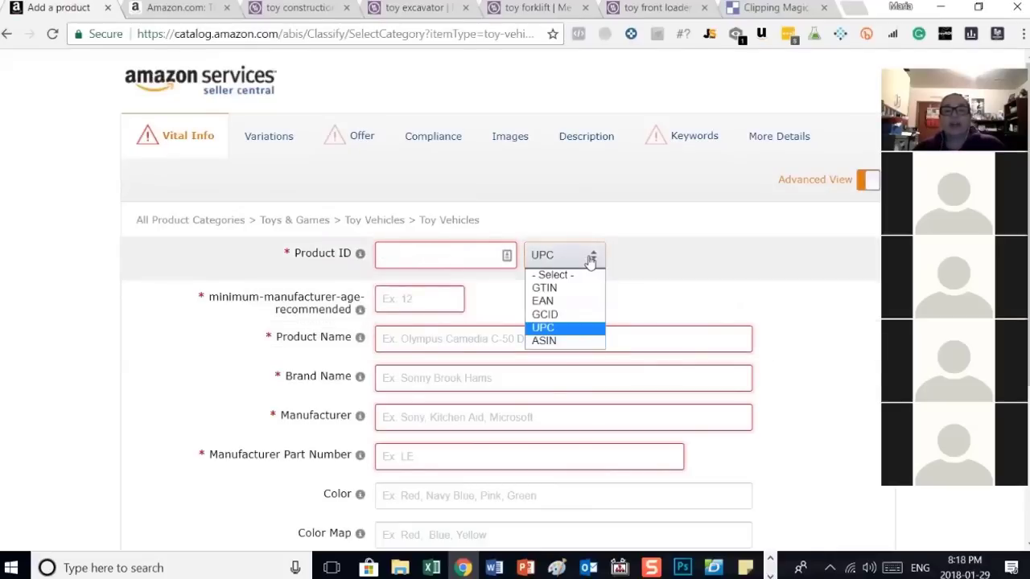
click(550, 340)
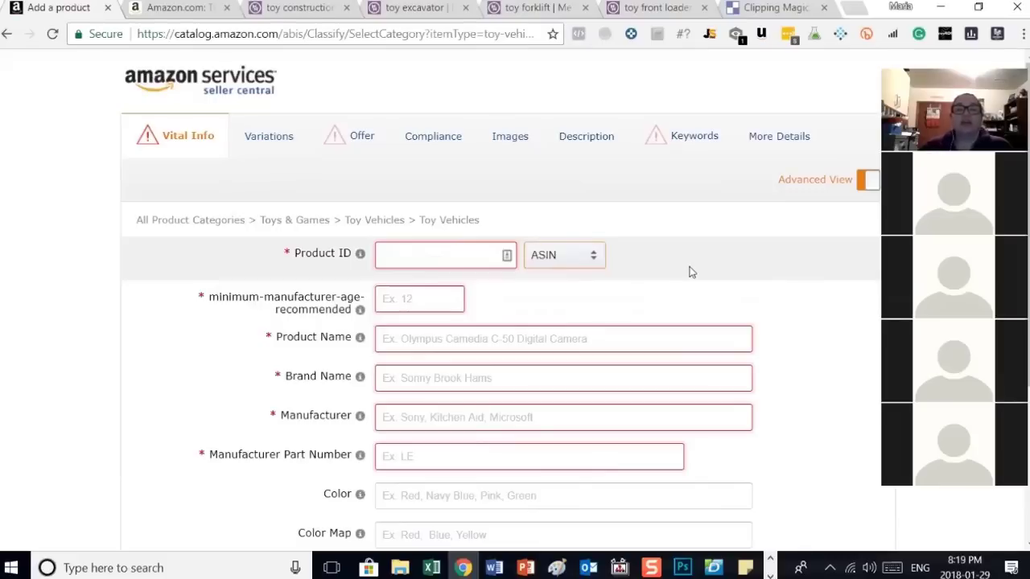
click(405, 257)
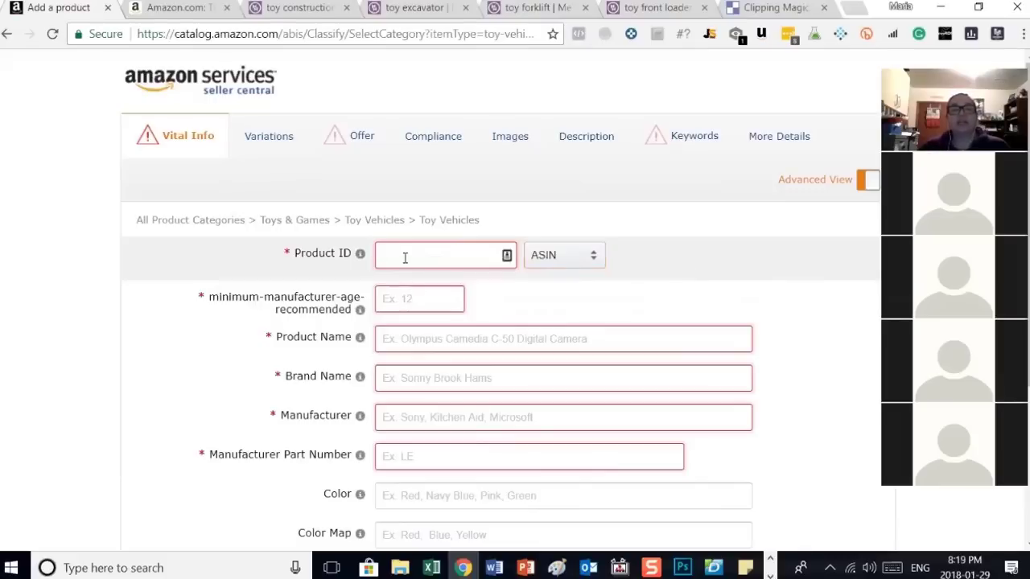
click(592, 265)
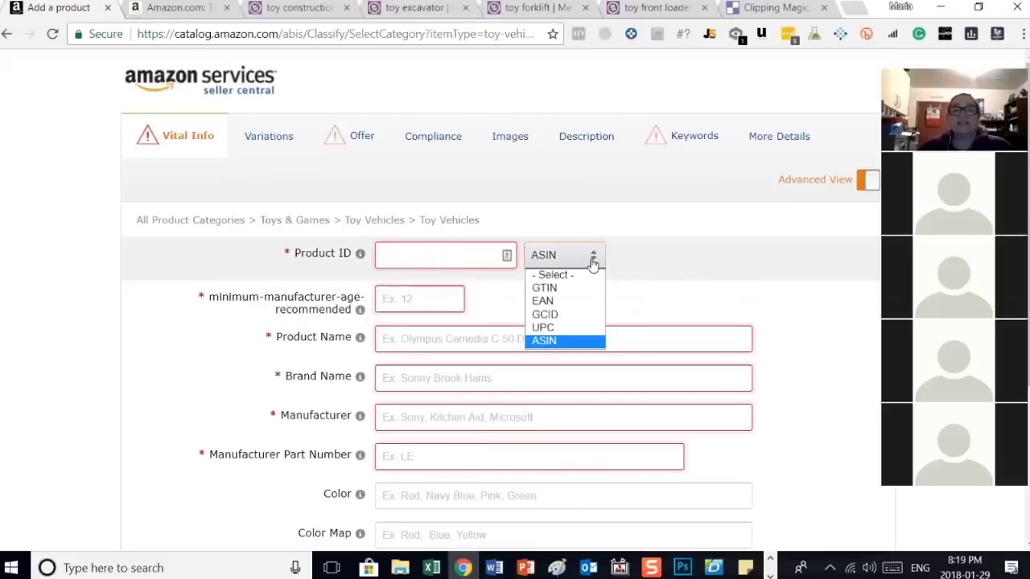
click(550, 327)
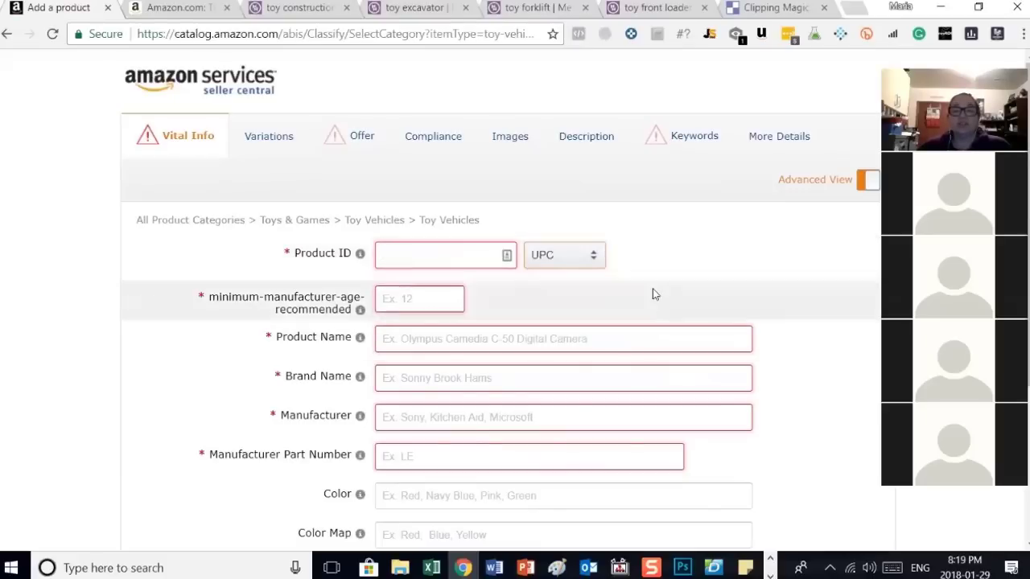
click(460, 261)
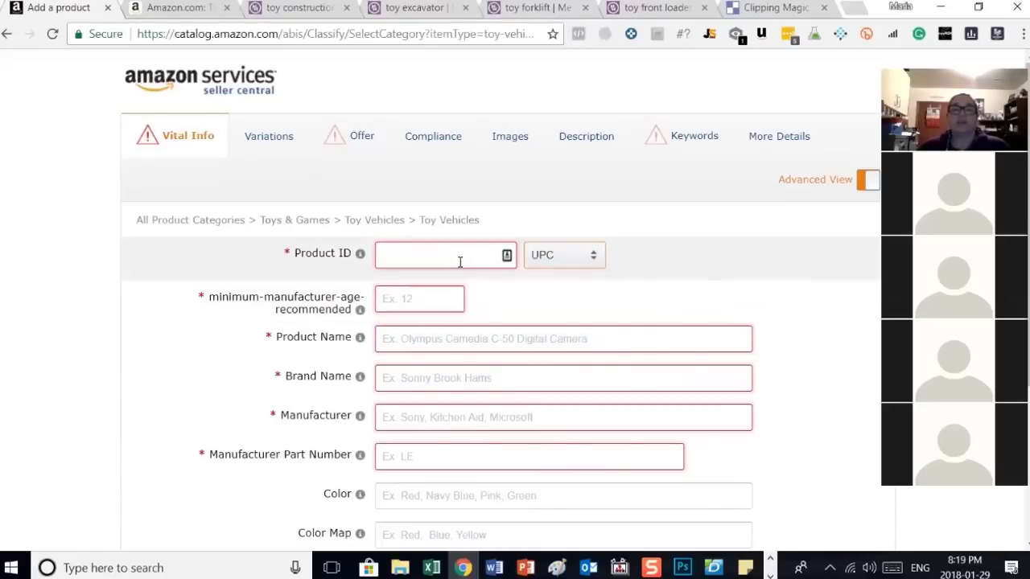
click(393, 255)
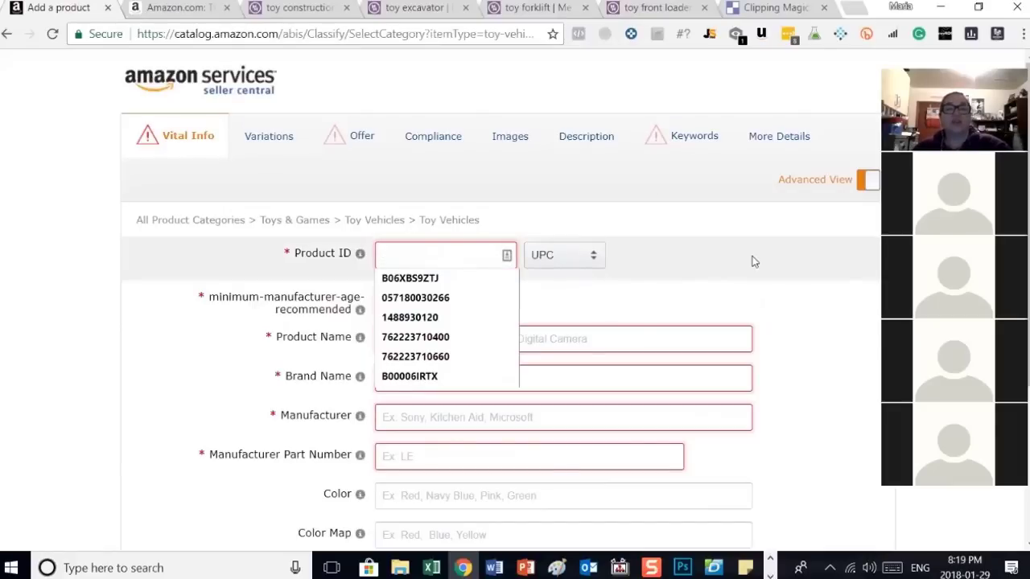
click(438, 281)
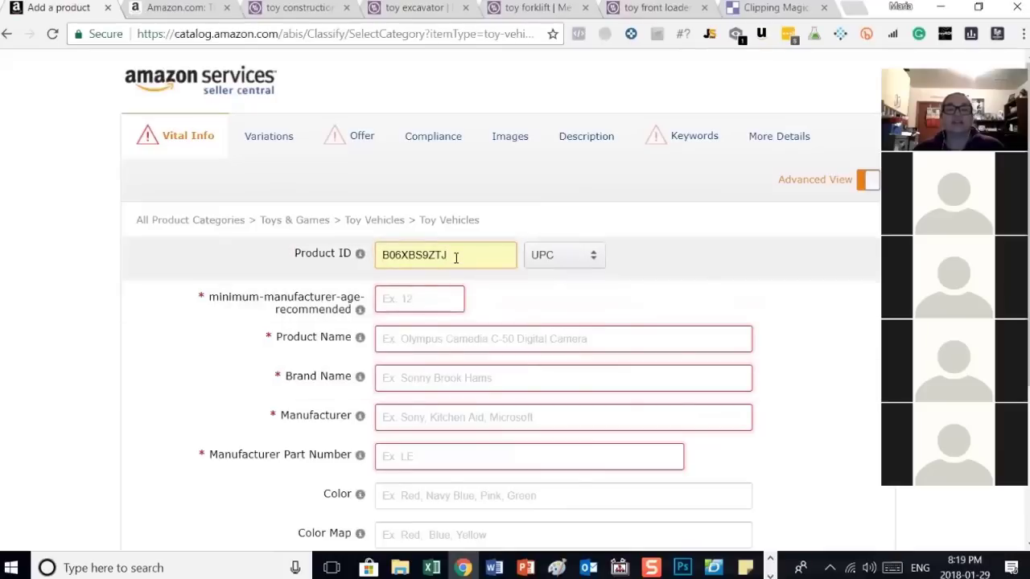
drag(455, 257, 320, 251)
key(End)
key(BackSpace)
key(BackSpace)
key(BackSpace)
key(BackSpace)
key(BackSpace)
key(BackSpace)
key(BackSpace)
key(BackSpace)
key(BackSpace)
key(BackSpace)
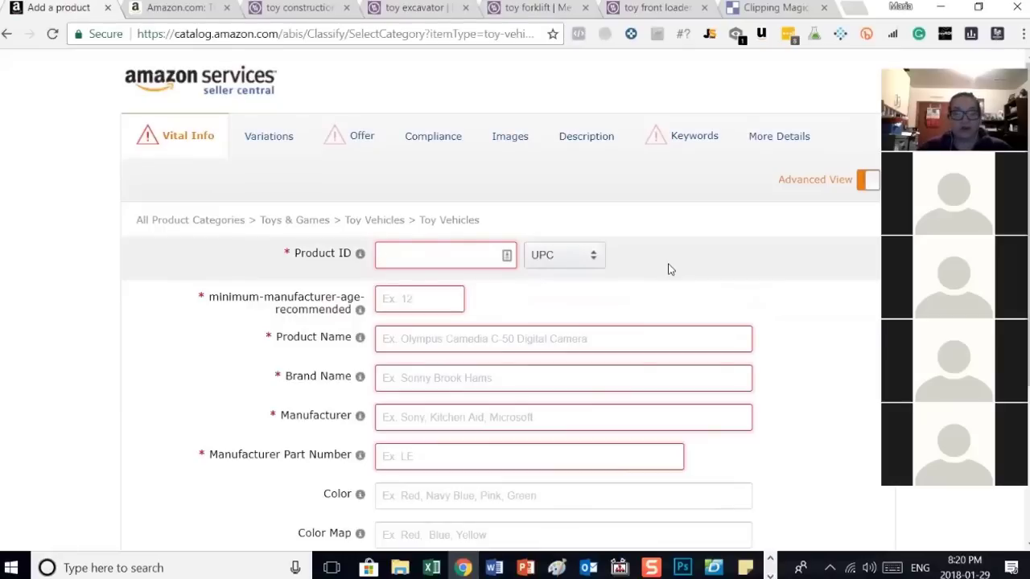
text(66)
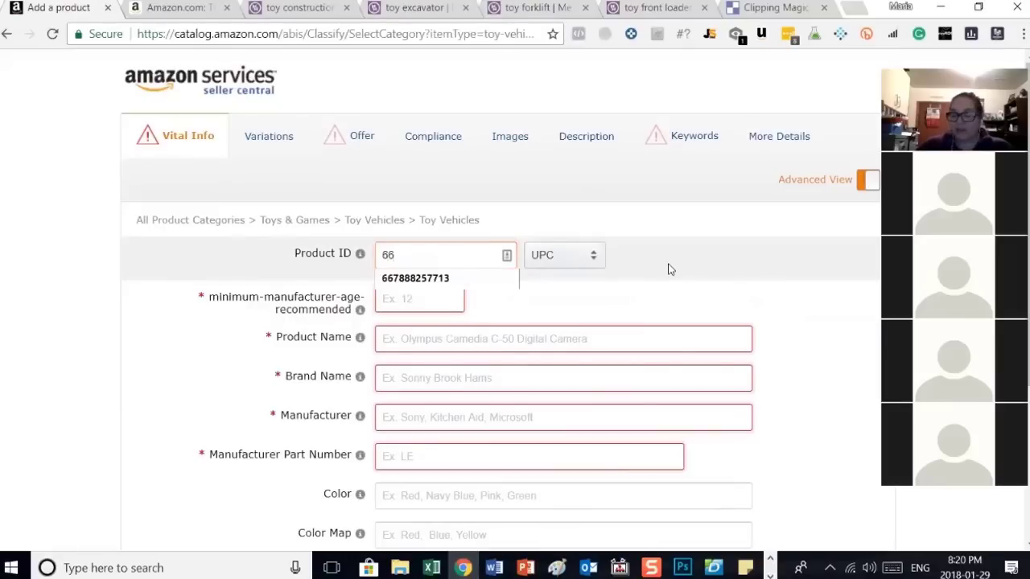
text(7)
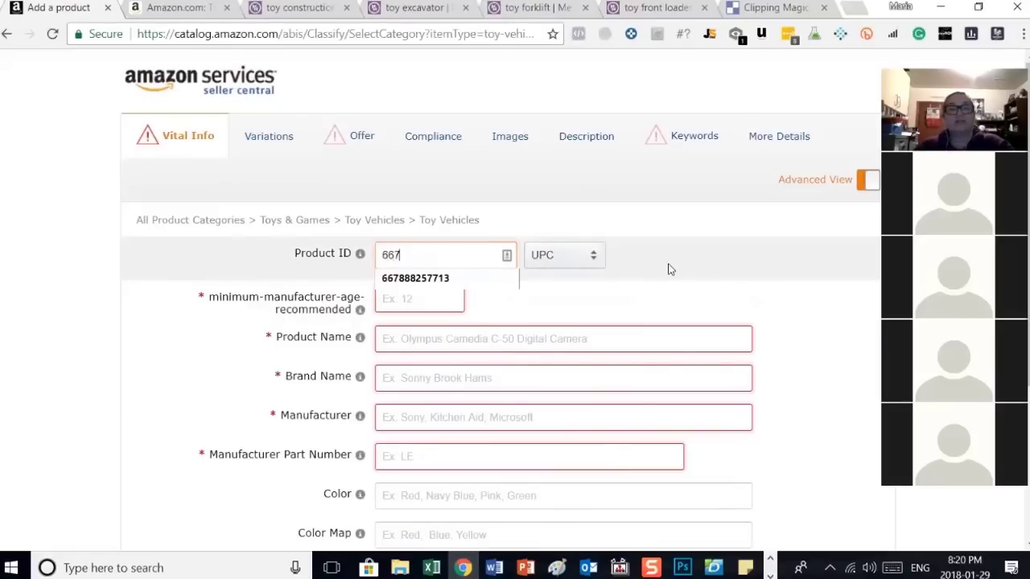
text(888)
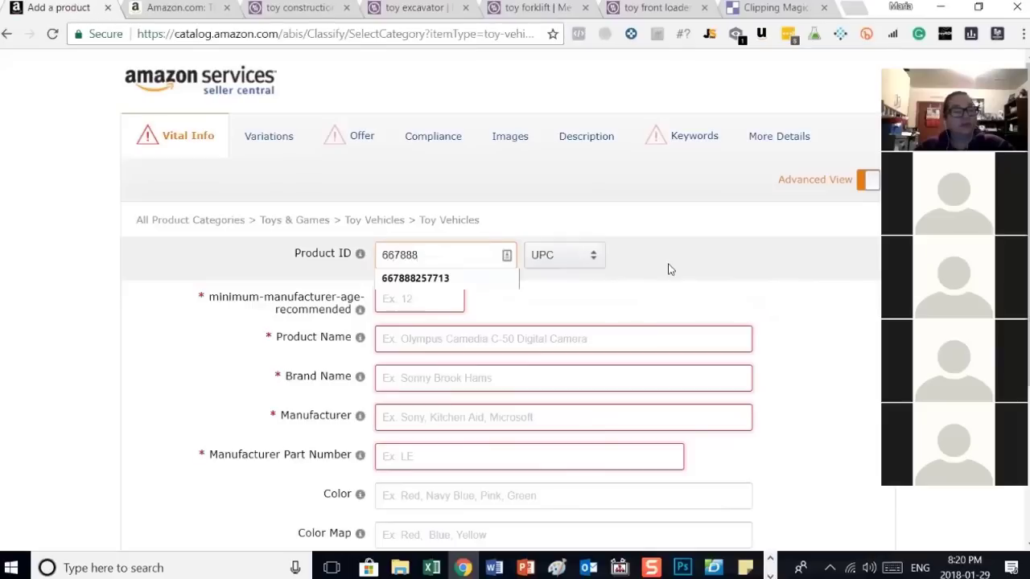
text(277605)
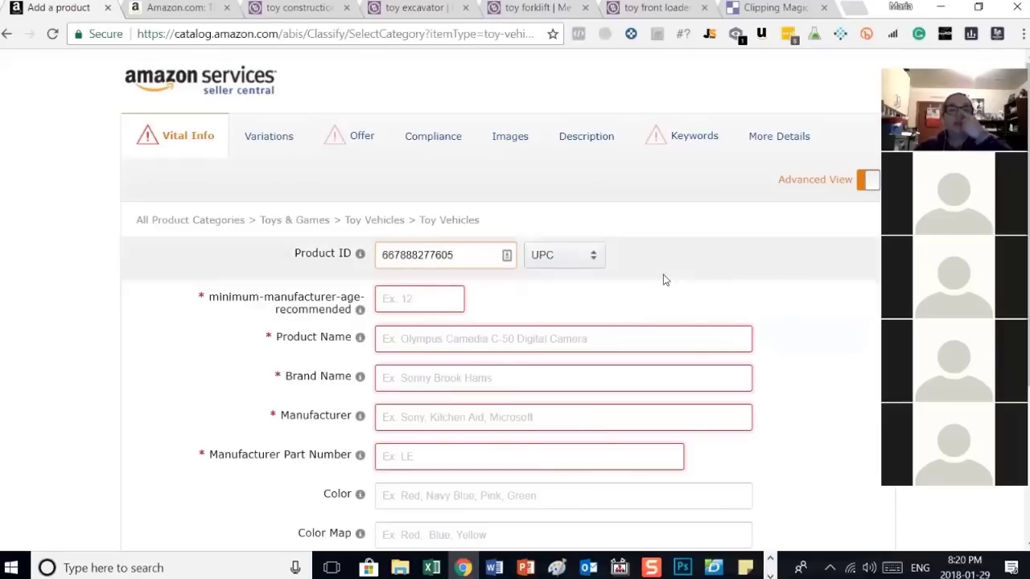
click(437, 300)
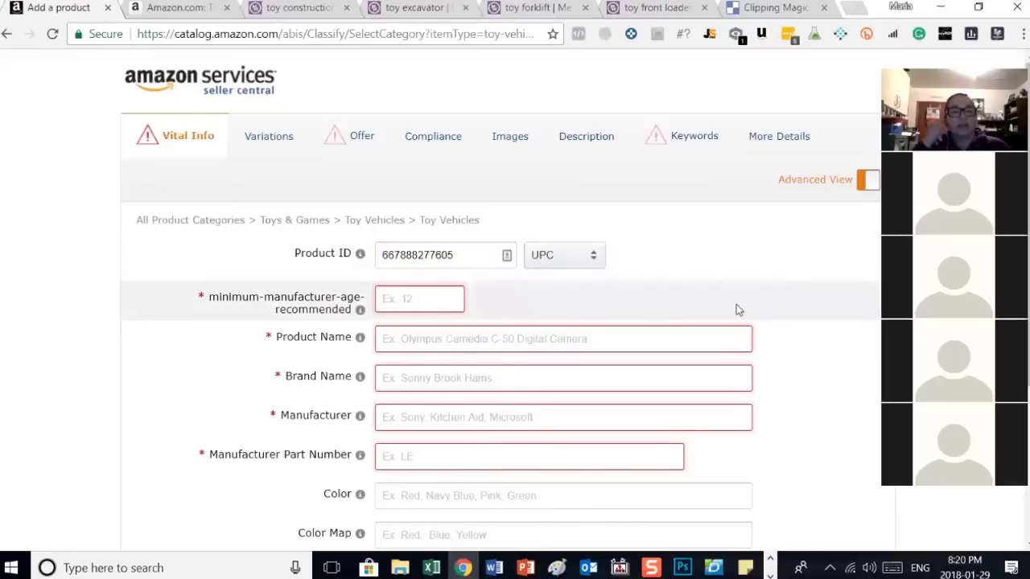
text(3)
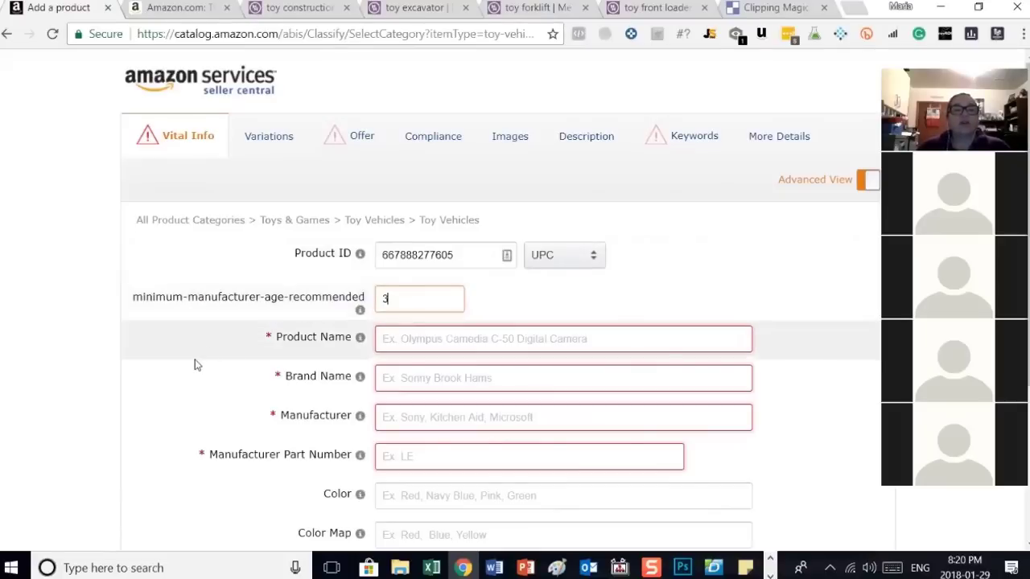
Step: Copy the product name from the GFRT Product Listing Form - Truck Set document in Word and paste it into the listing's Product Name in Chrome
click(410, 337)
click(494, 568)
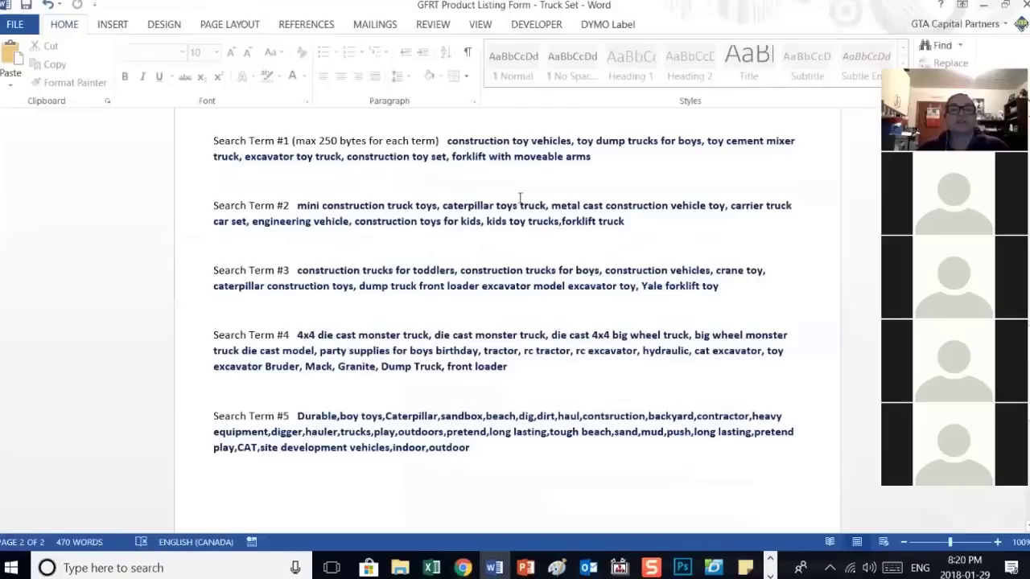
scroll(553, 256, up, 10)
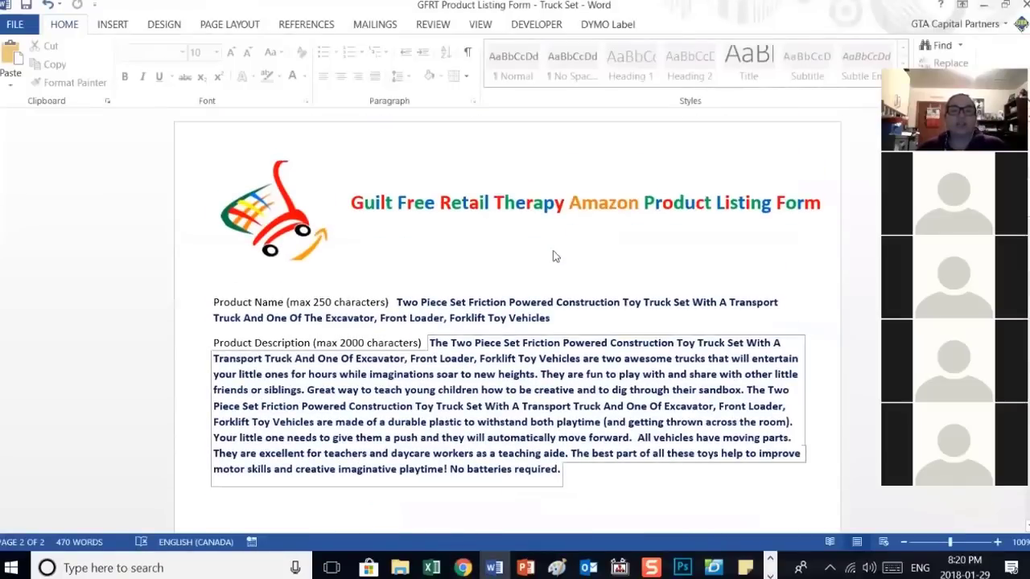
drag(550, 318, 411, 307)
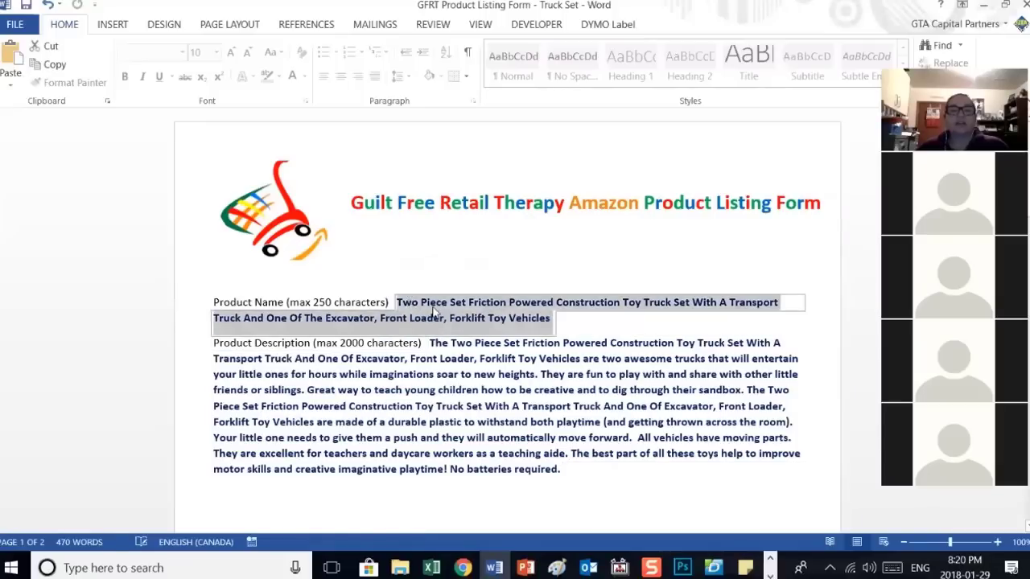
right_click(478, 321)
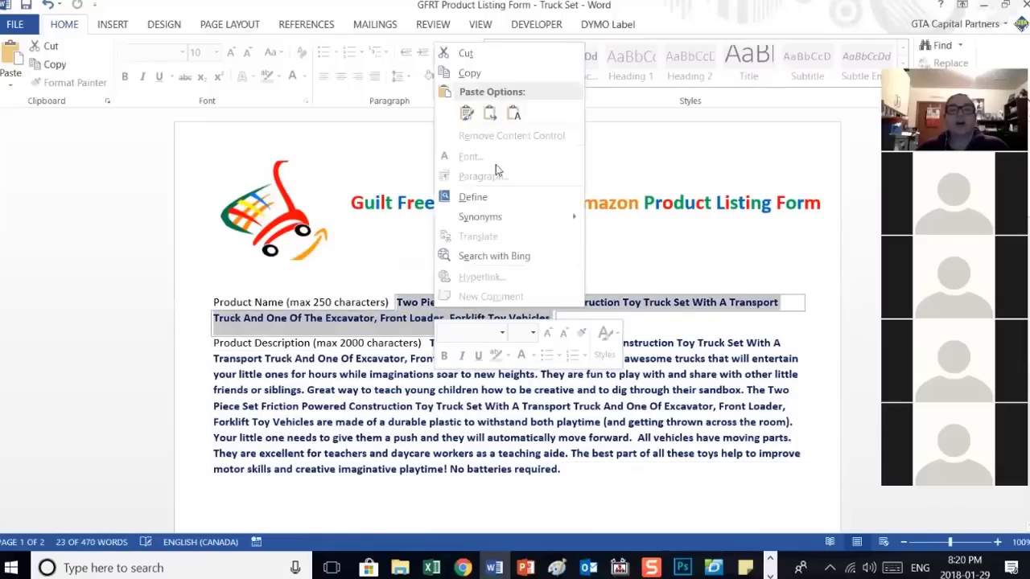
click(469, 74)
click(463, 568)
right_click(409, 342)
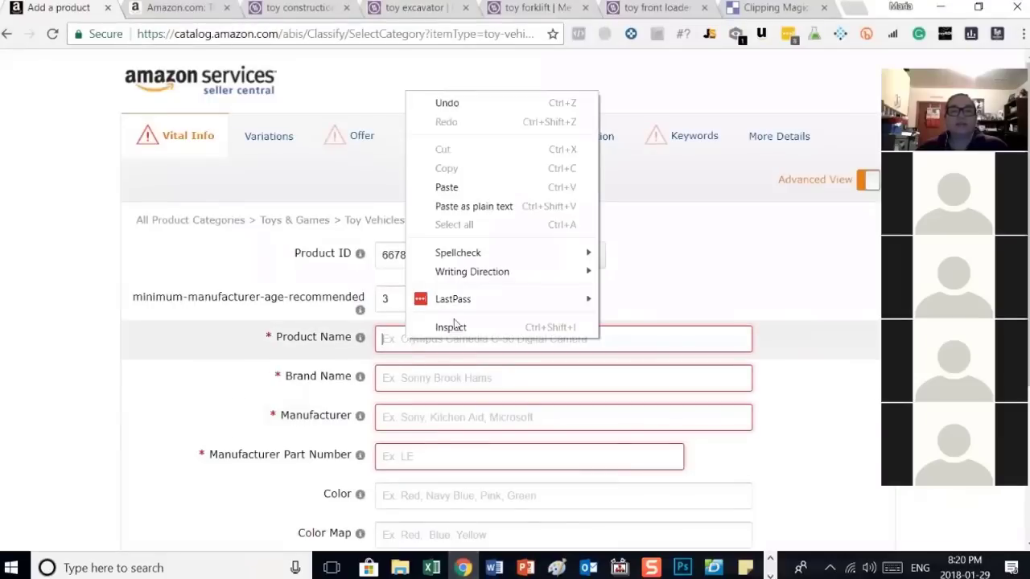
click(446, 187)
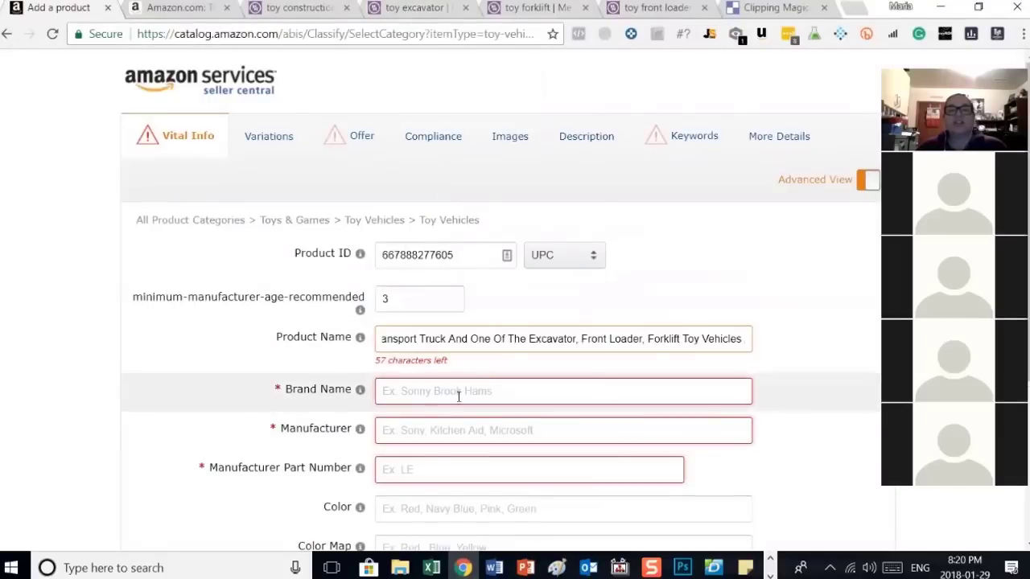
Step: Set both the Brand Name and the Manufacturer of the listing to Montoy
click(426, 391)
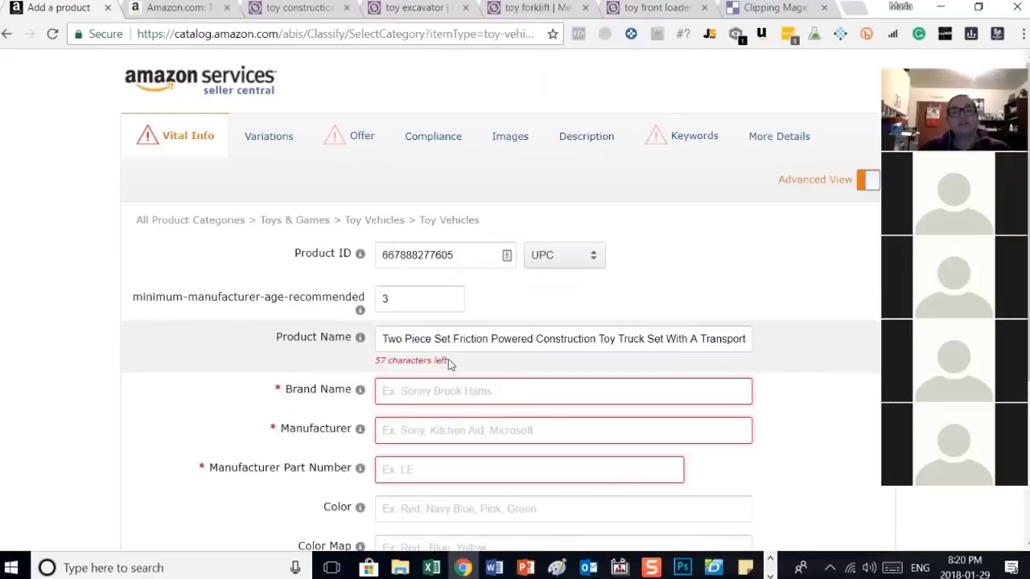
drag(449, 361, 375, 359)
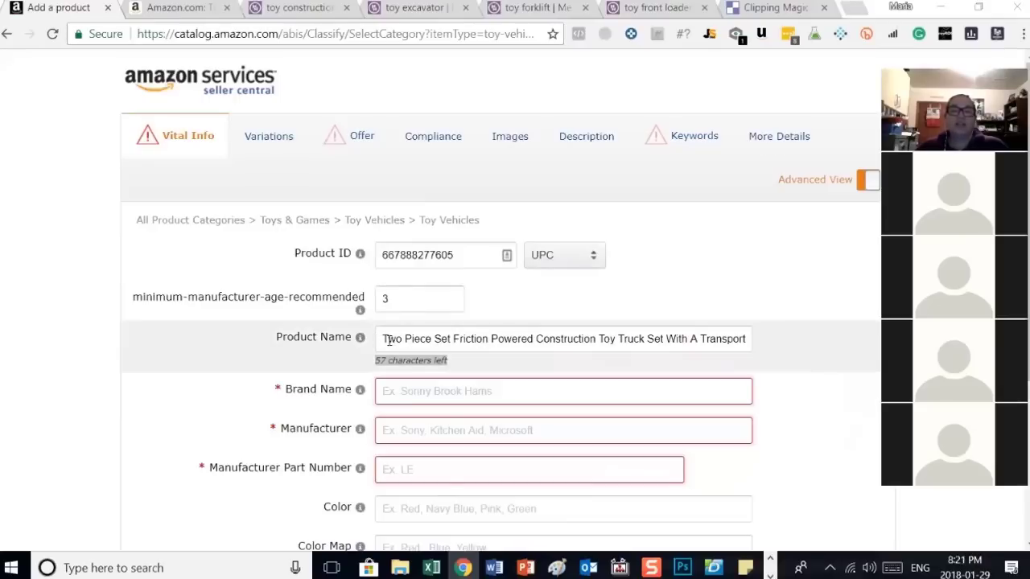
drag(384, 338, 781, 345)
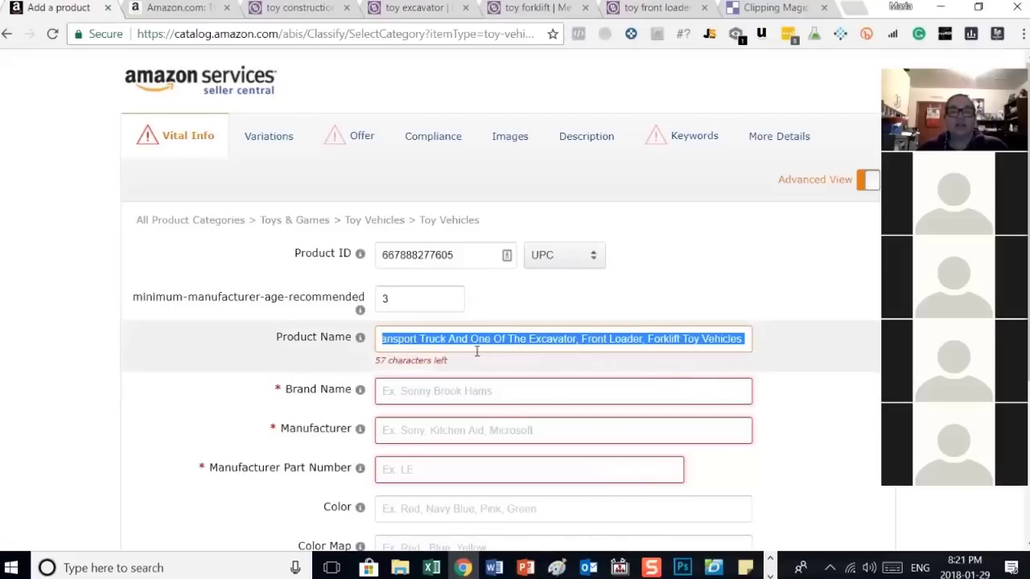
click(393, 391)
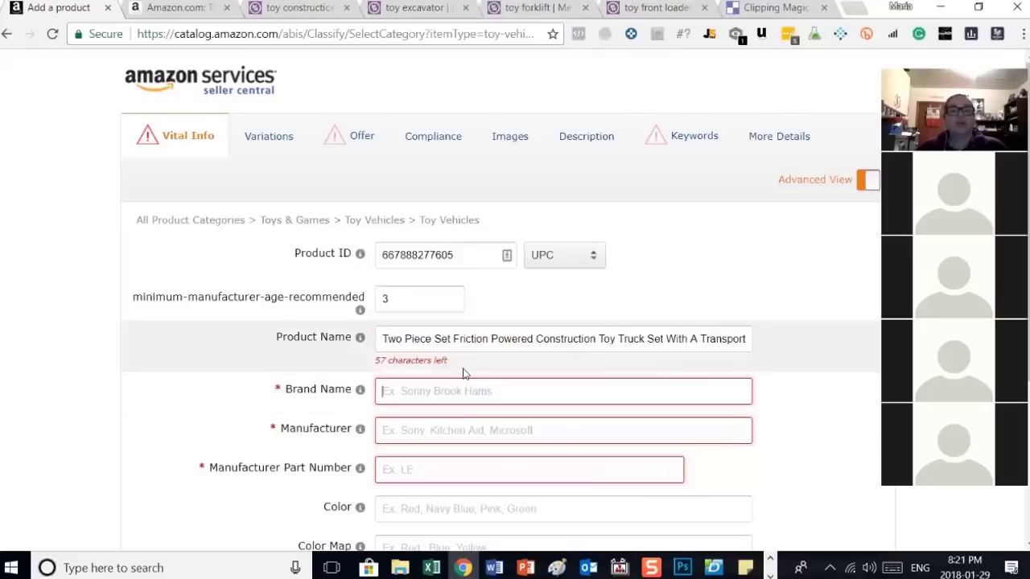
text(Montoy)
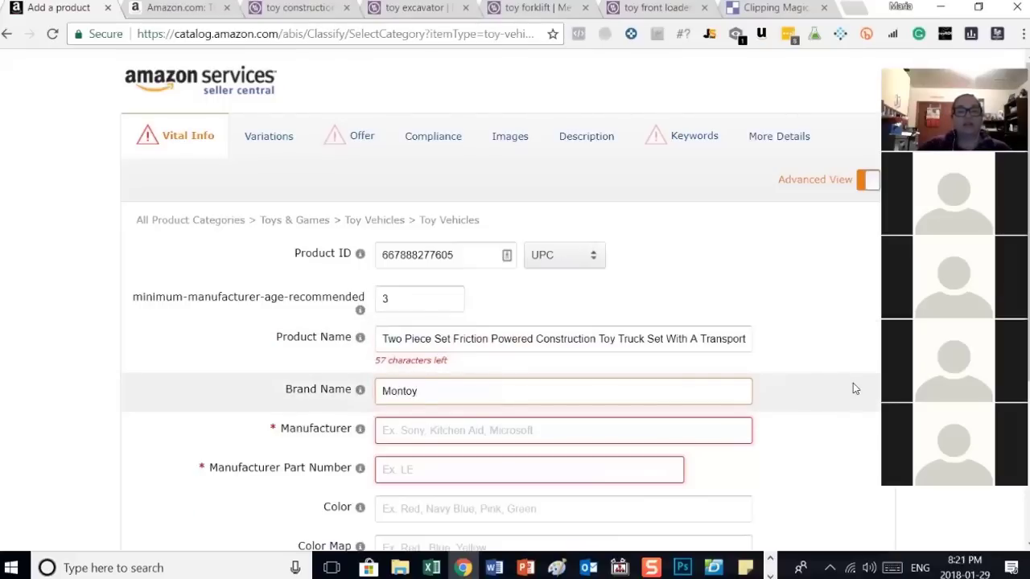
key(Tab)
scroll(622, 383, down, 2)
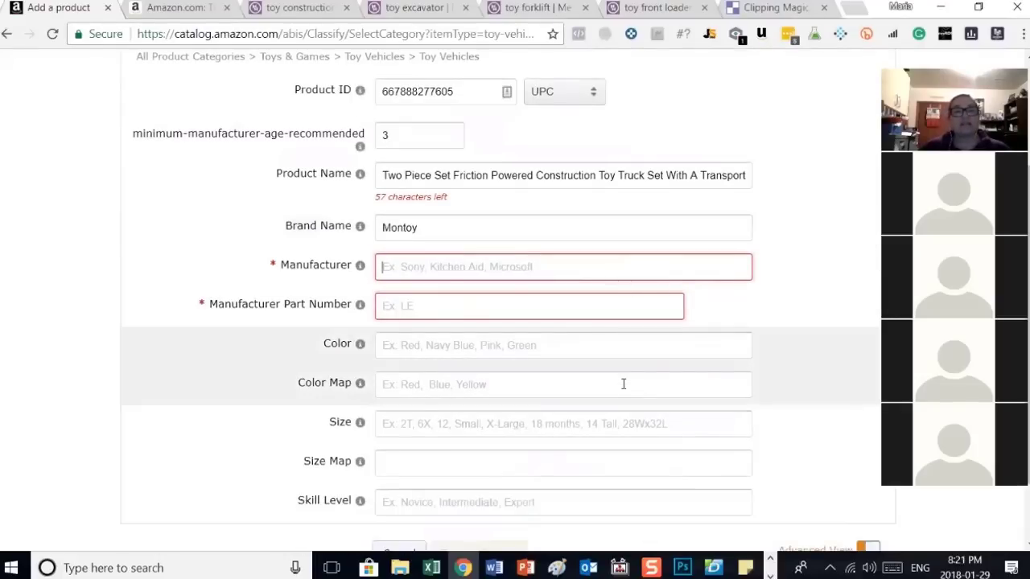
text(Mont)
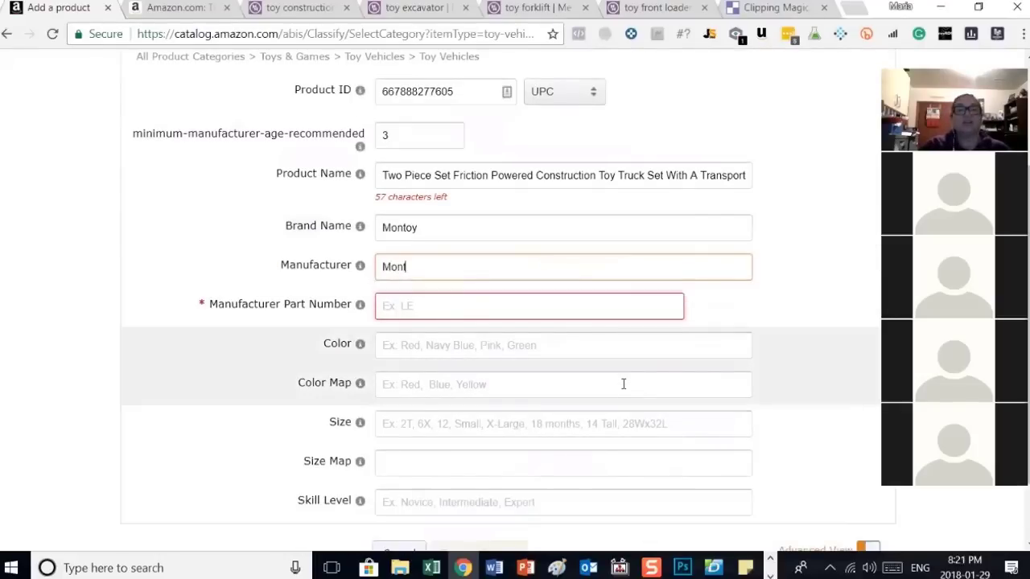
text(oy)
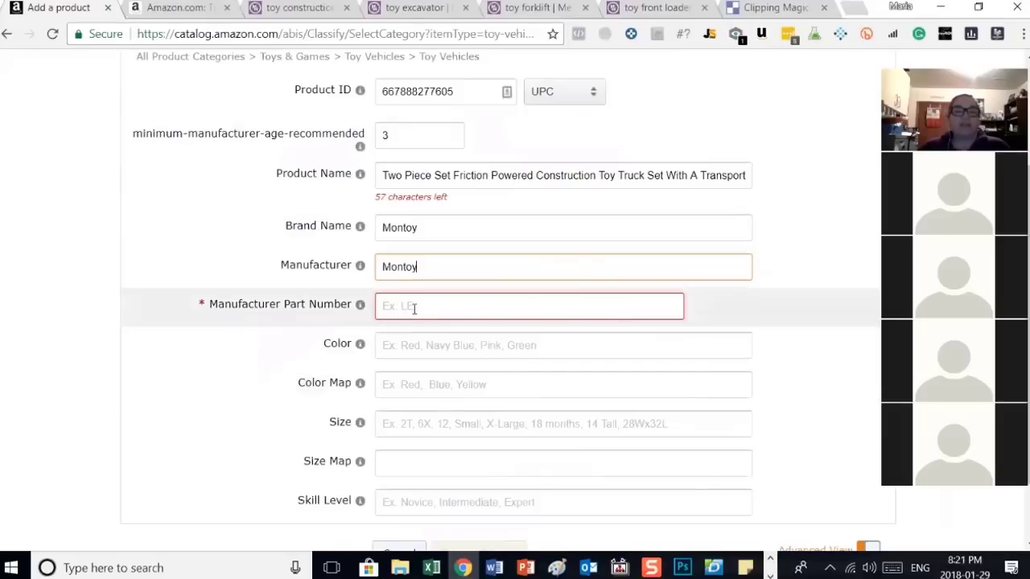
click(397, 307)
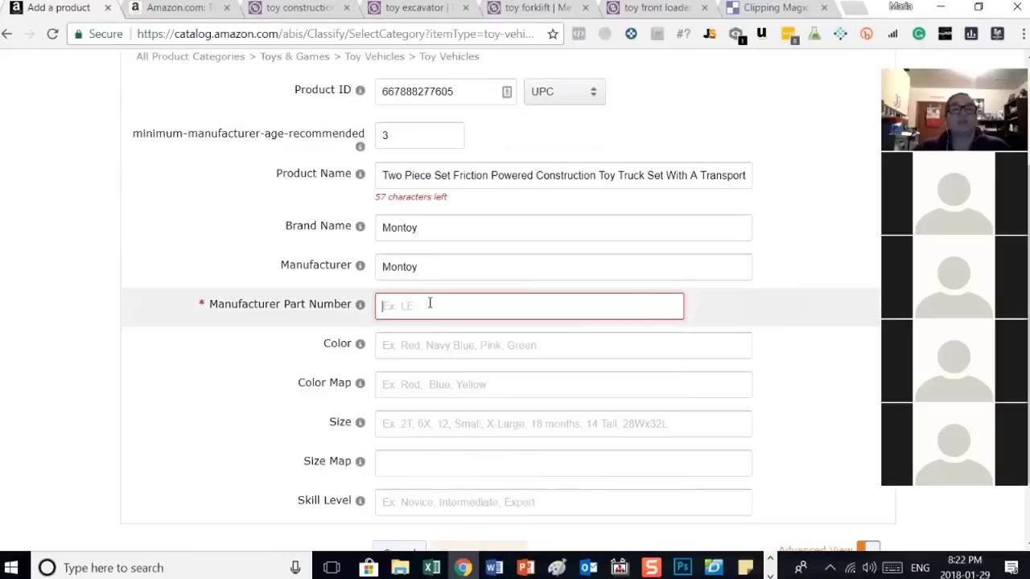
text(08)
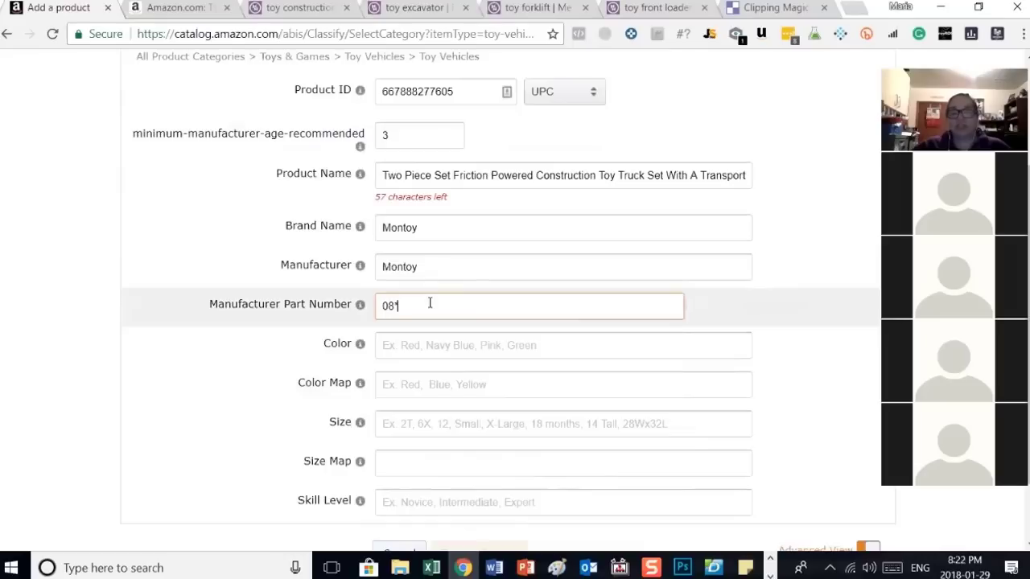
text(*-305)
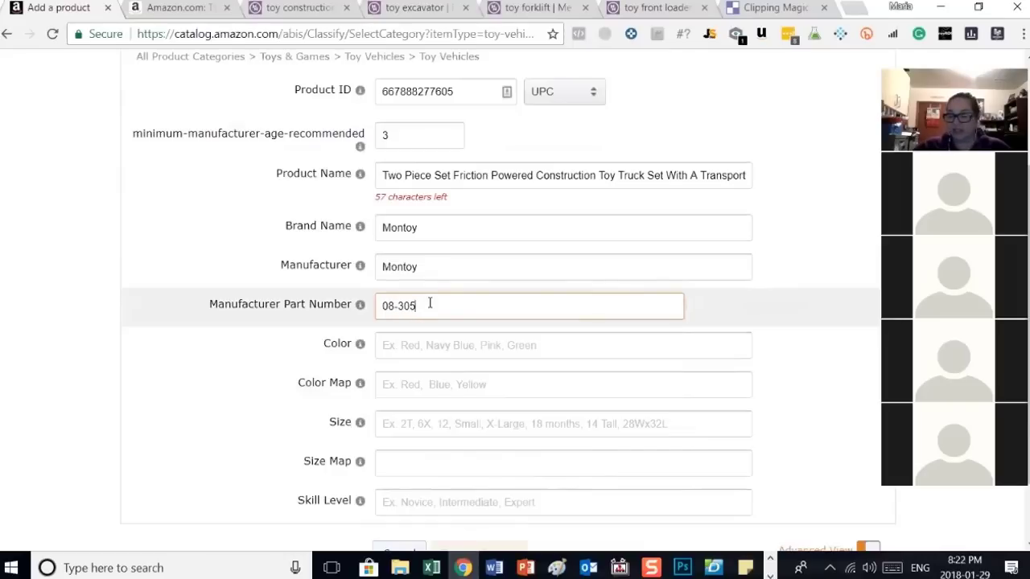
text(7135)
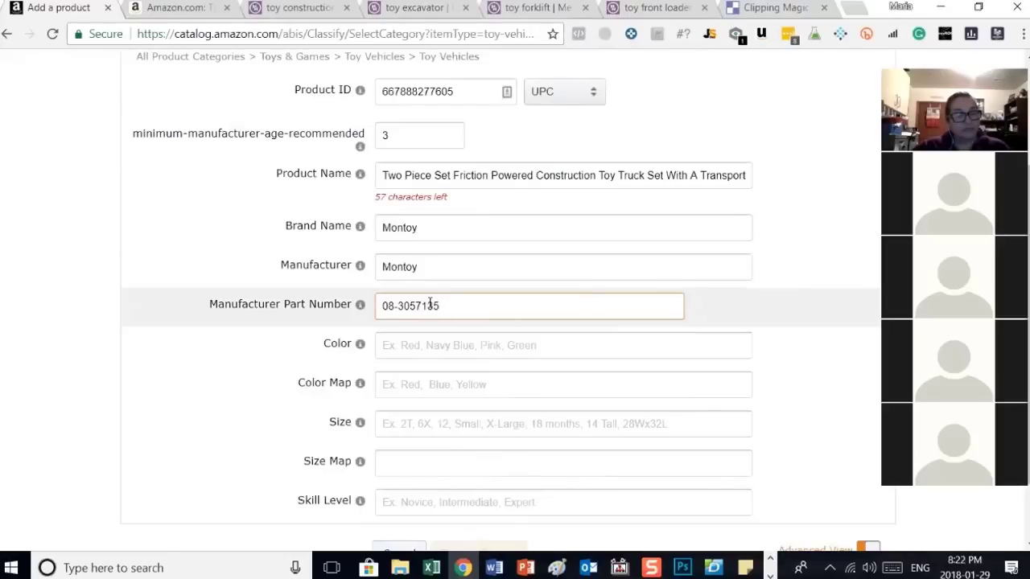
text(1-1)
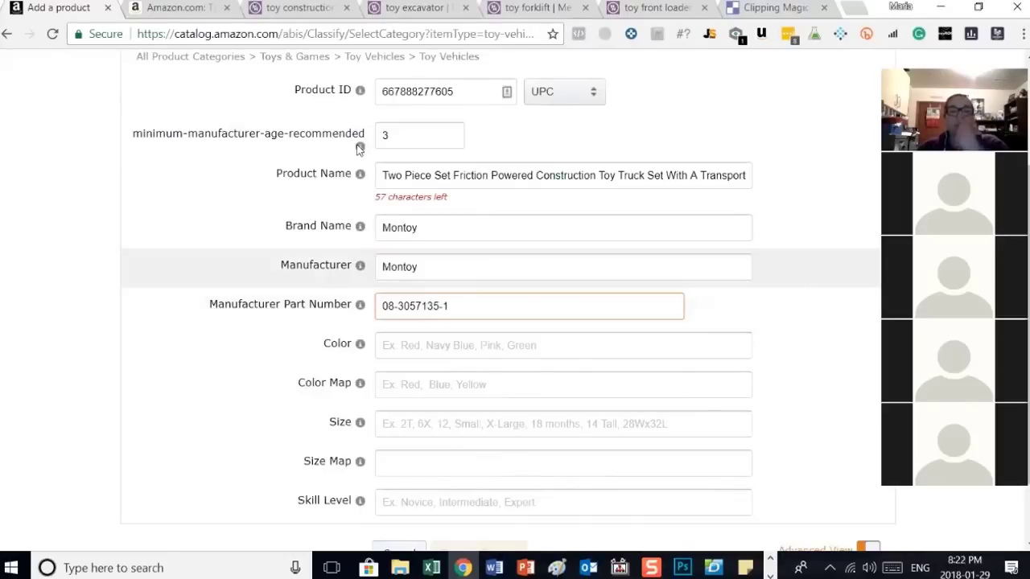
Step: Set the product's Color to Yellow and its Color Map to yellow
click(415, 346)
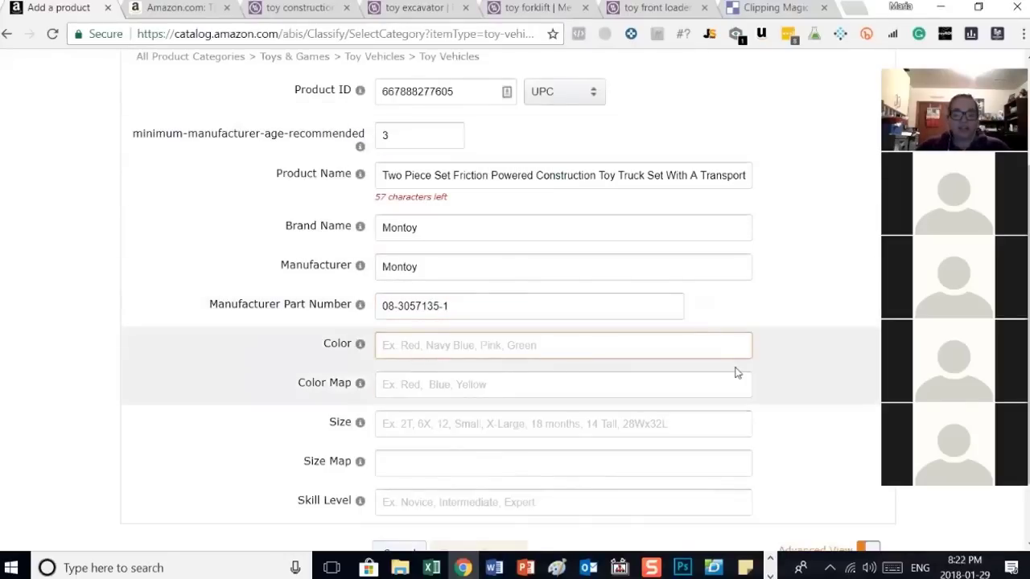
text(Yellow)
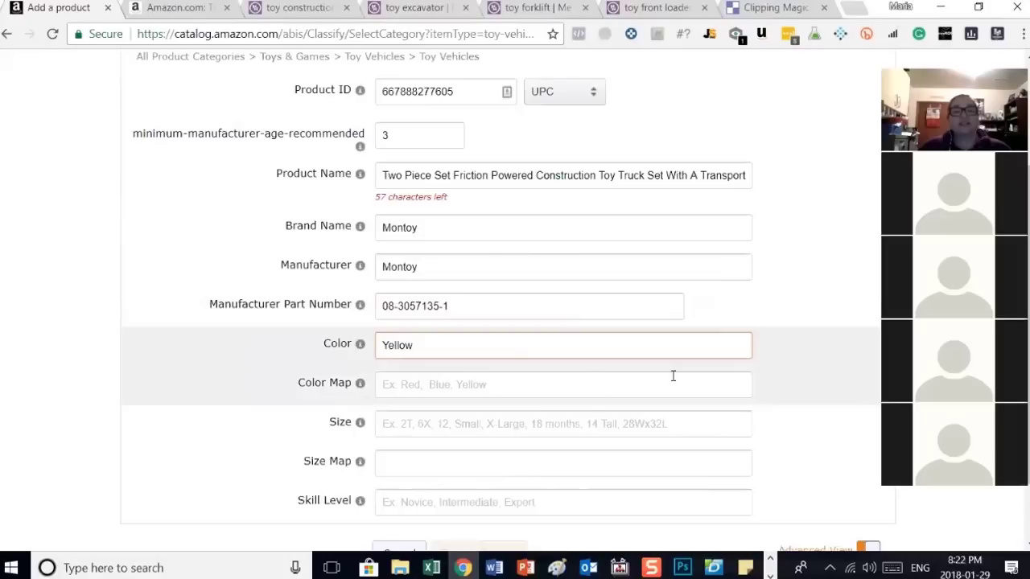
click(408, 384)
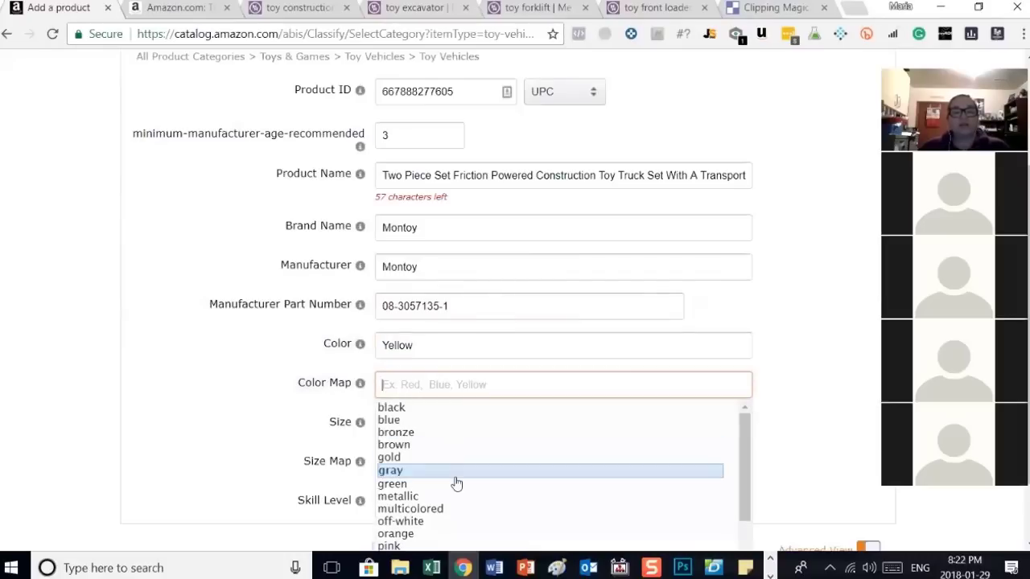
scroll(454, 485, down, 4)
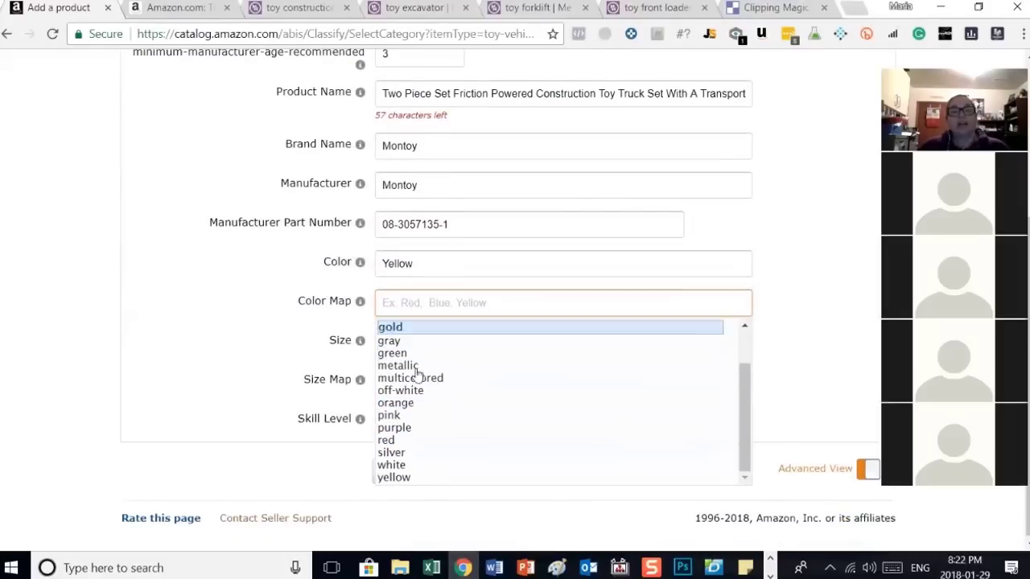
click(395, 476)
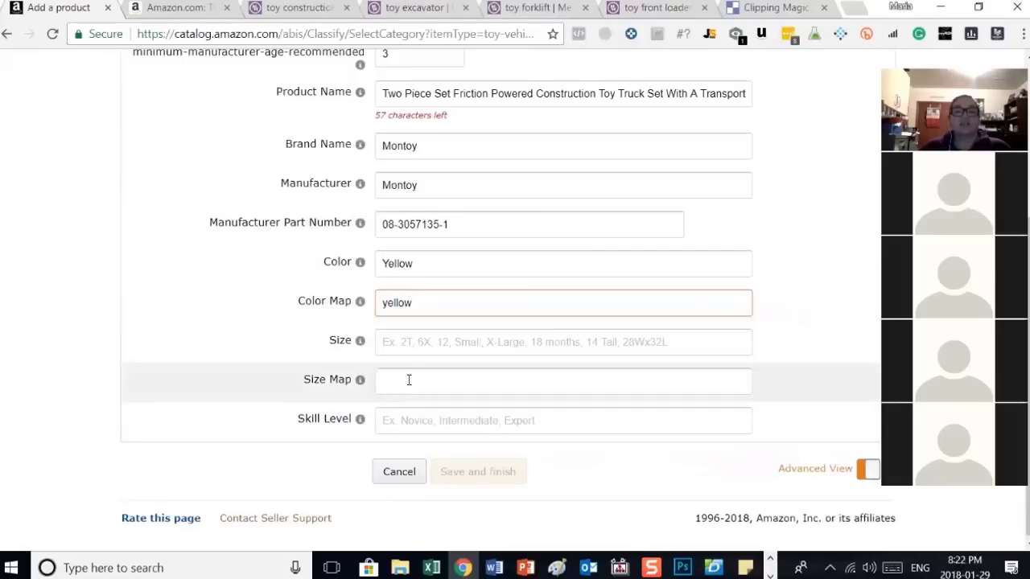
Step: Set the product's Size to 2XL and its Size Map to XX-Large
click(412, 343)
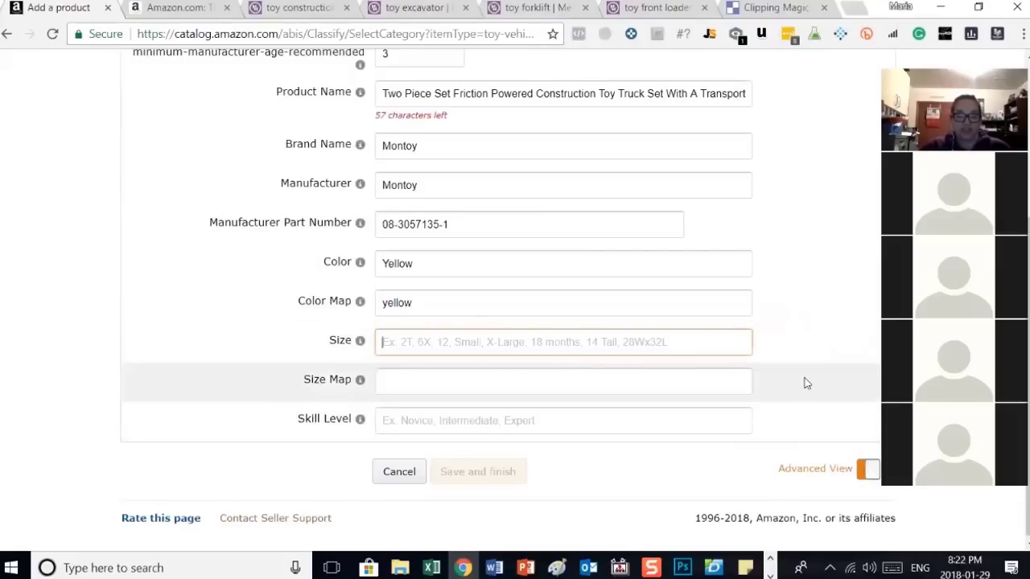
text(2XL)
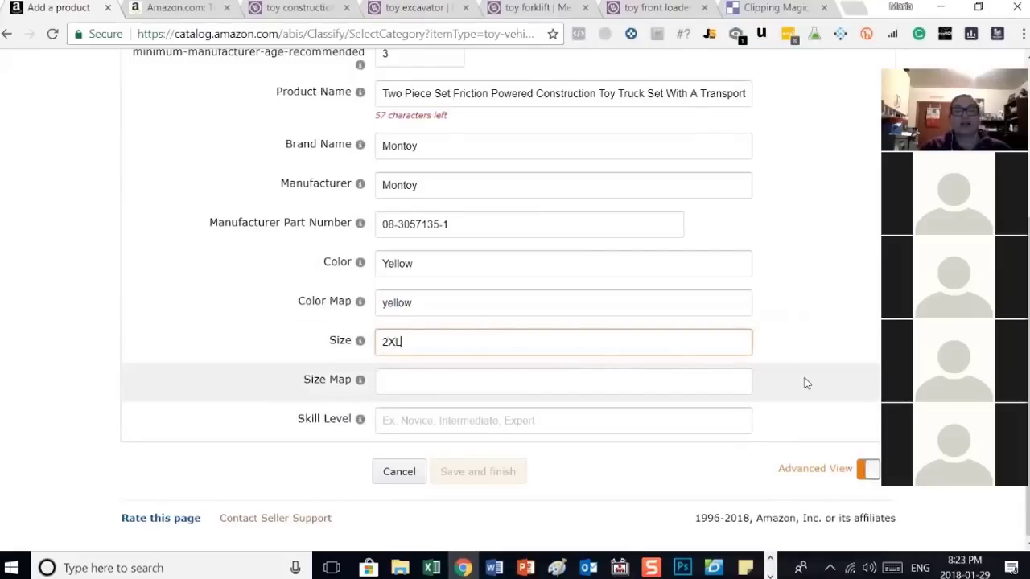
click(410, 381)
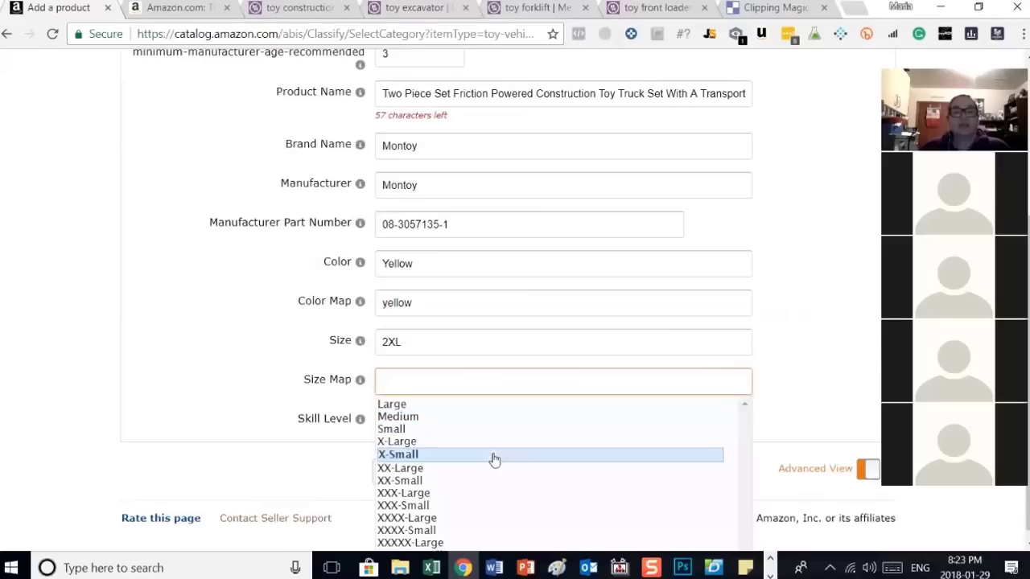
click(419, 468)
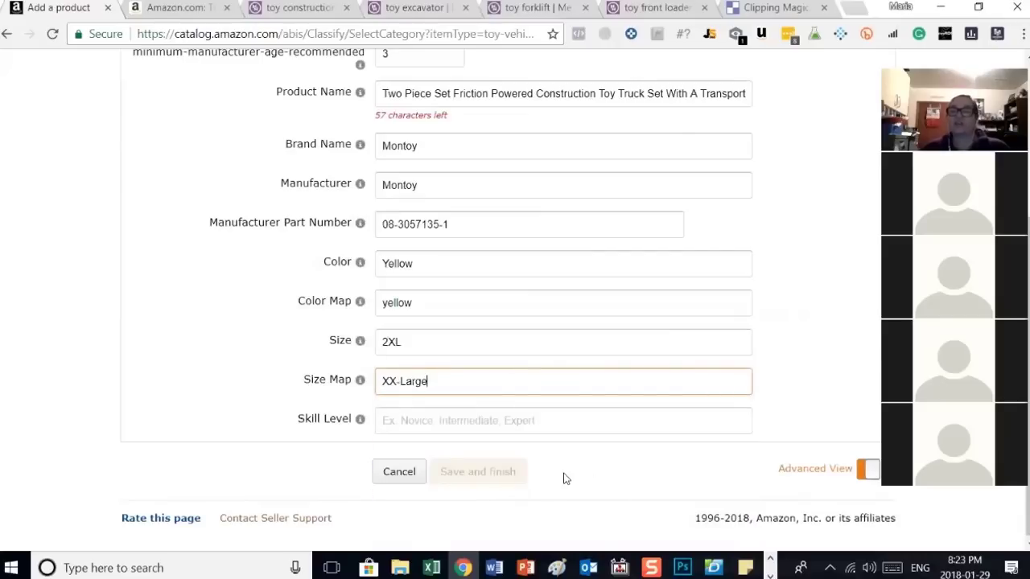
Step: Clear the values in both the Size and Size Map fields
click(335, 344)
key(BackSpace)
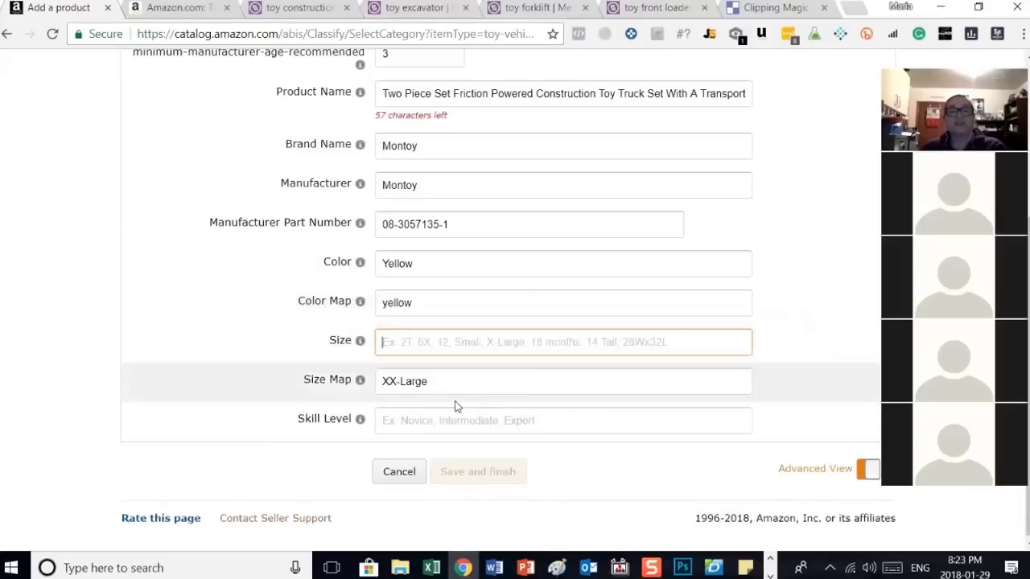
triple_click(425, 380)
key(BackSpace)
click(184, 359)
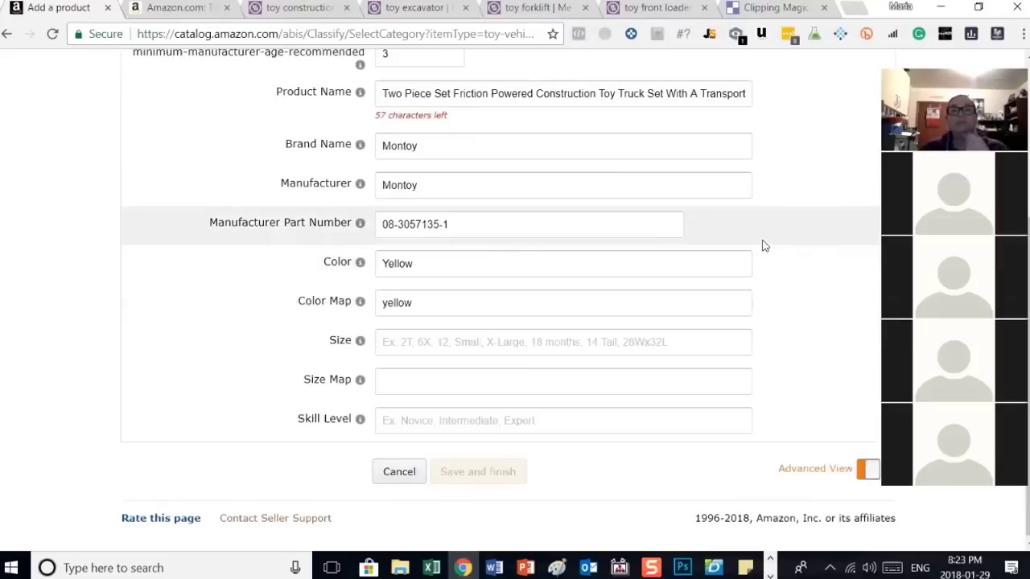
Step: Set the listing's variation theme to Style
scroll(762, 246, up, 3)
scroll(764, 246, down, 3)
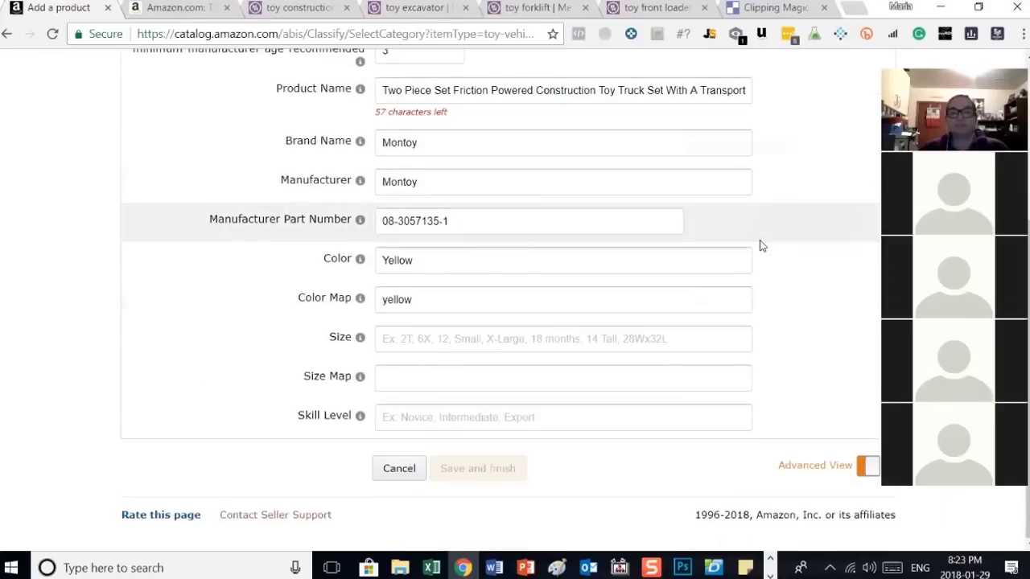
scroll(763, 246, up, 3)
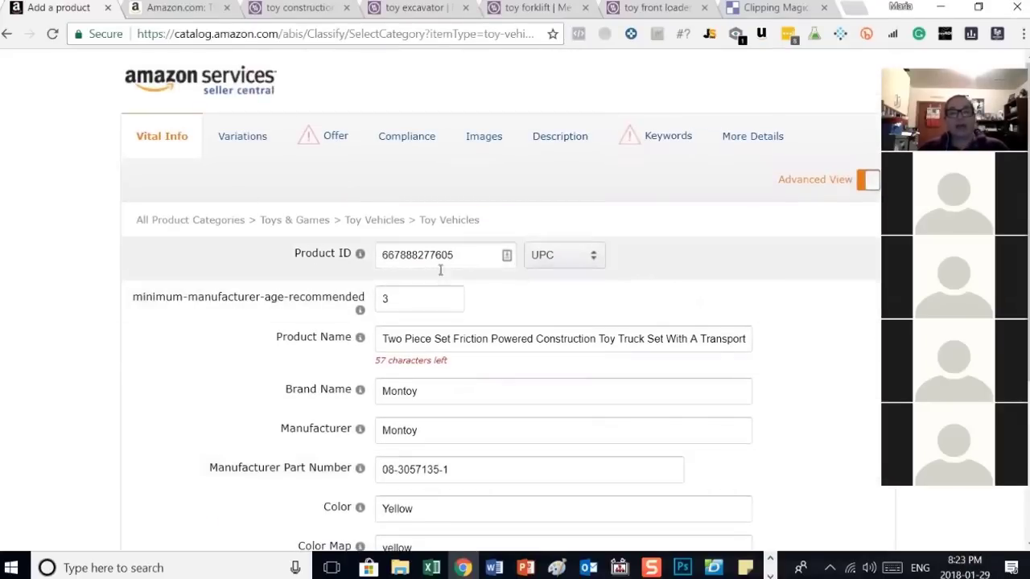
click(246, 140)
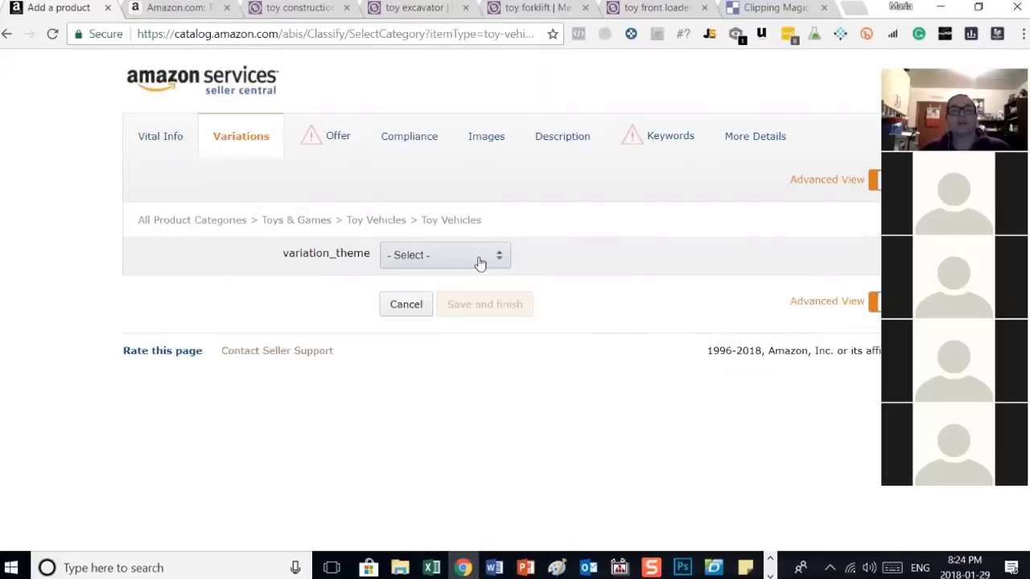
click(481, 263)
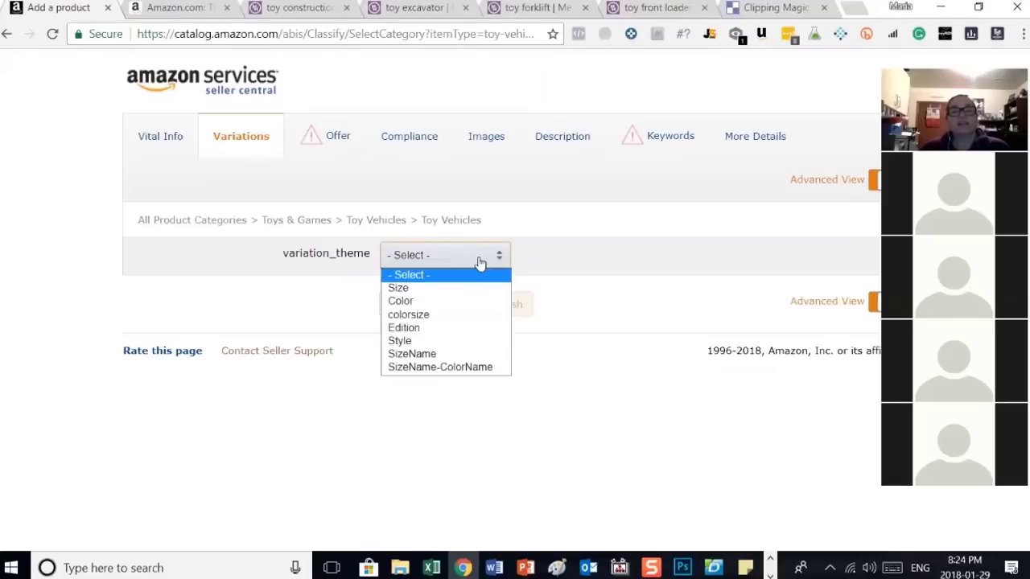
click(434, 346)
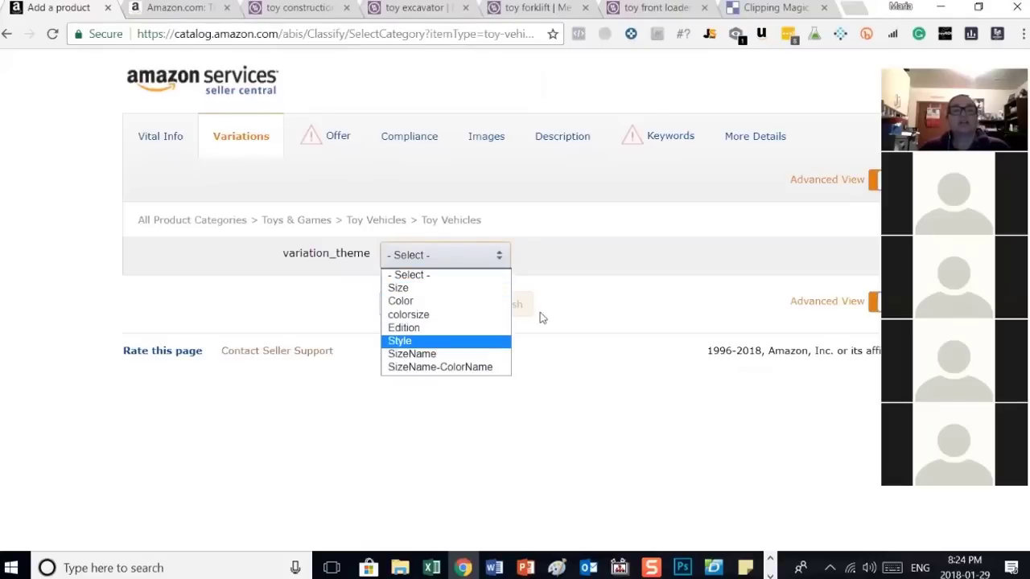
Step: Add three style variations to the listing, named Front Loader, Excavator and Forklift
scroll(357, 346, down, 2)
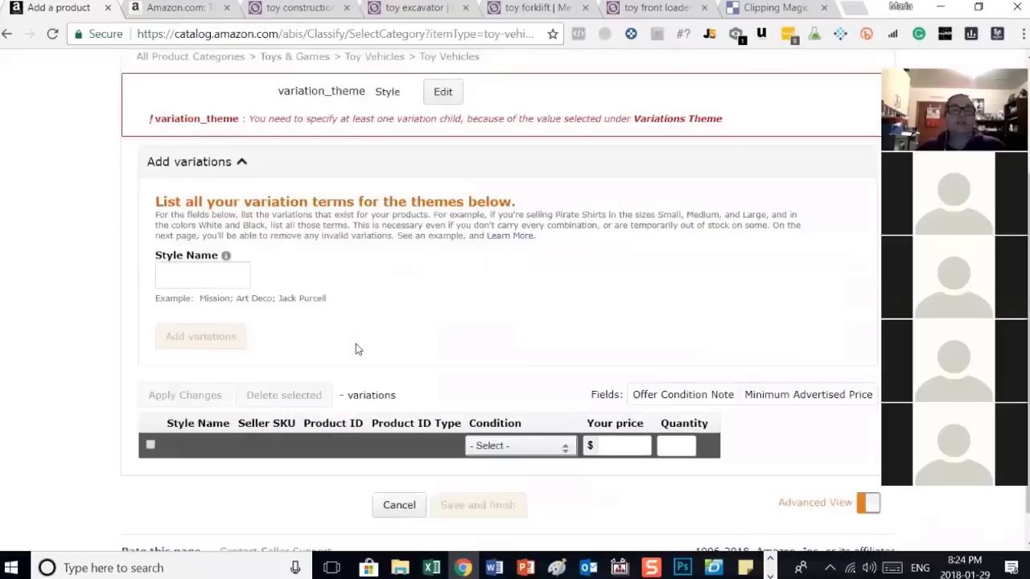
text(Front Loader)
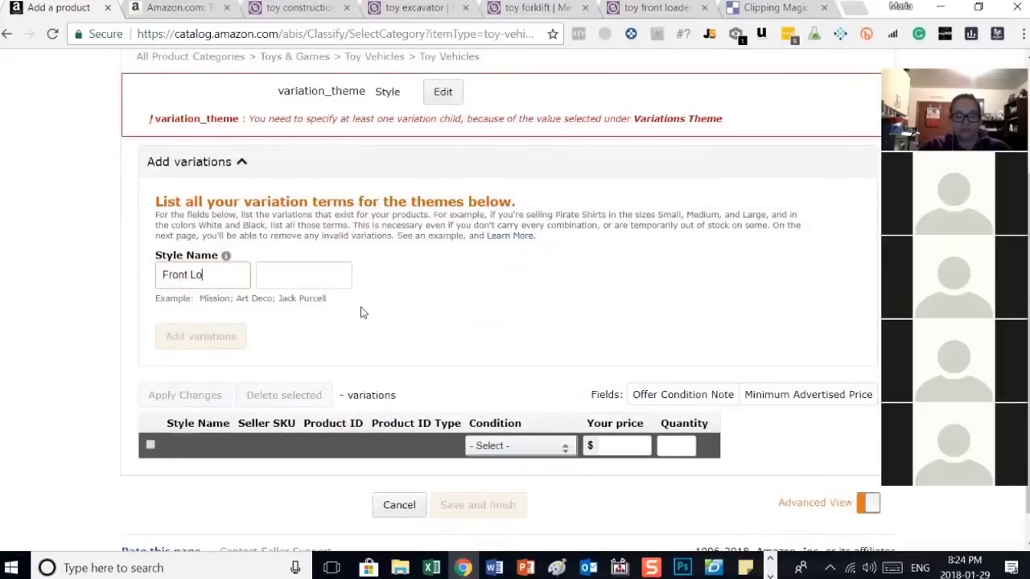
click(299, 278)
text(Exca)
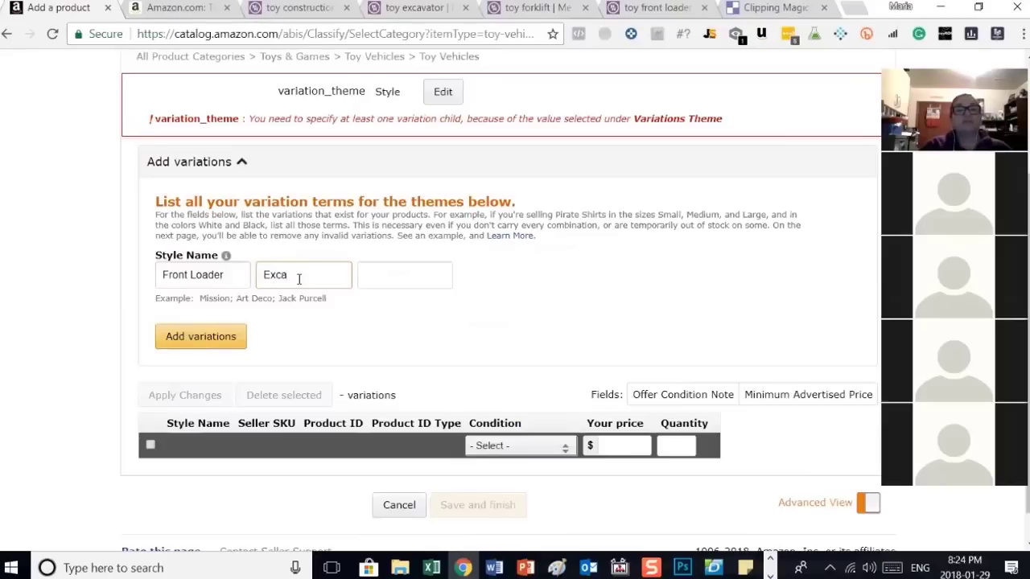
text(vato)
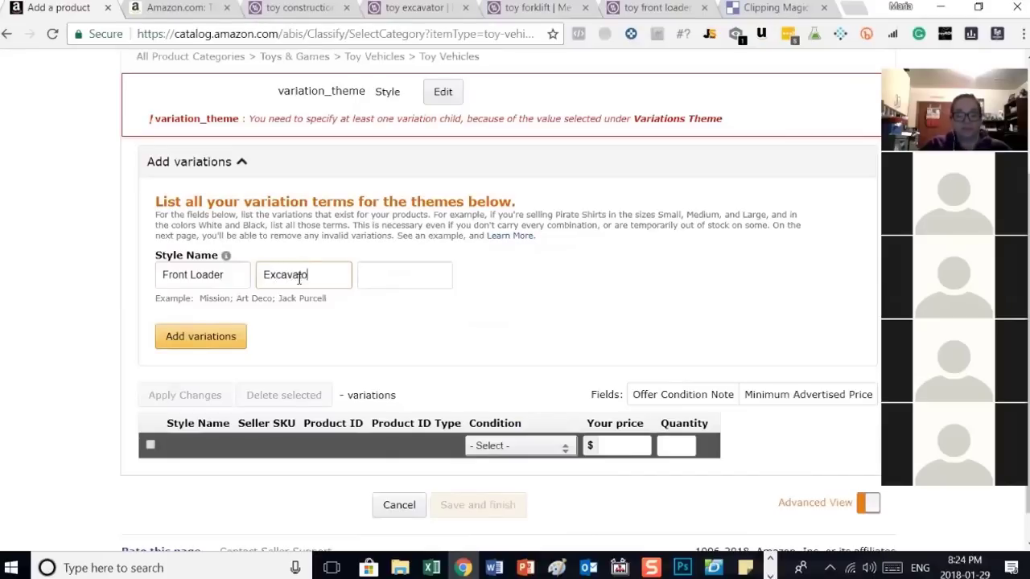
text(r)
key(Tab)
text(Forklift)
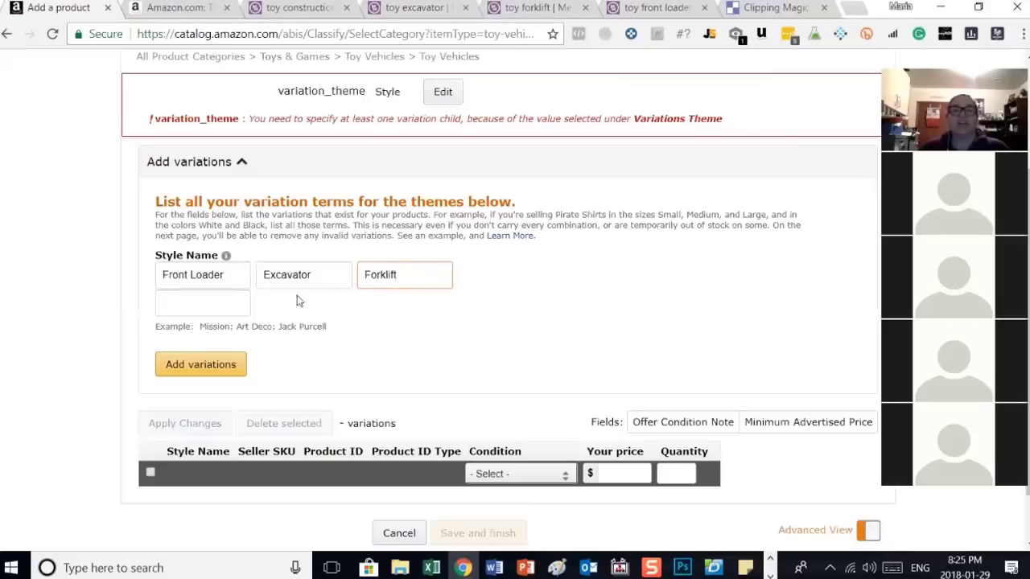
scroll(259, 146, up, 2)
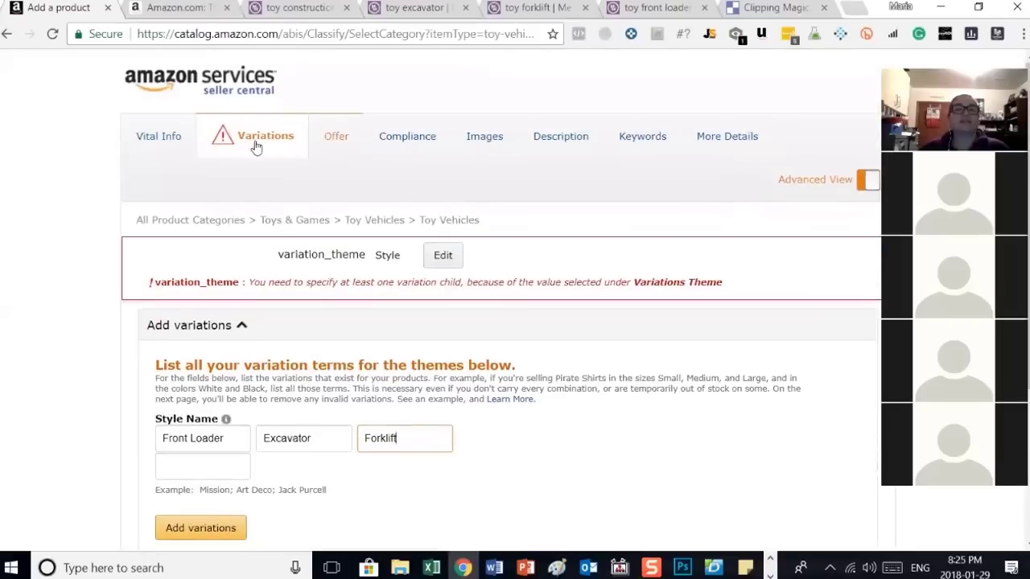
scroll(452, 300, down, 2)
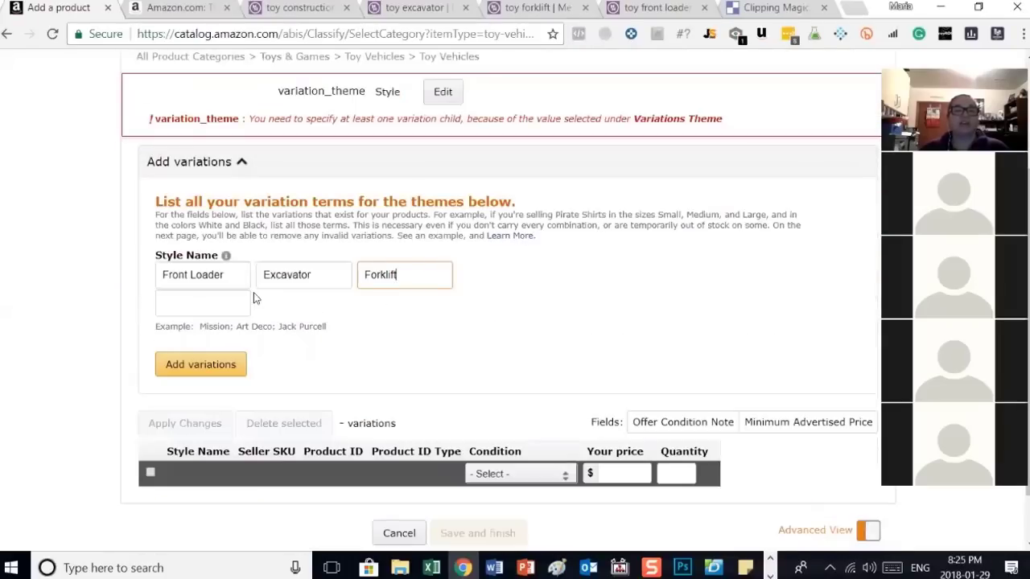
click(200, 367)
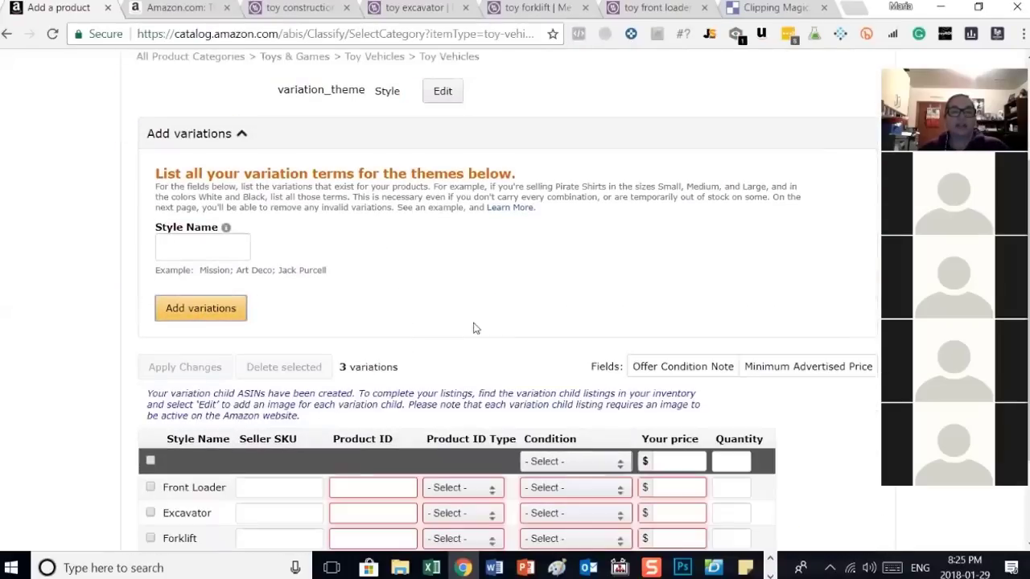
scroll(506, 325, down, 2)
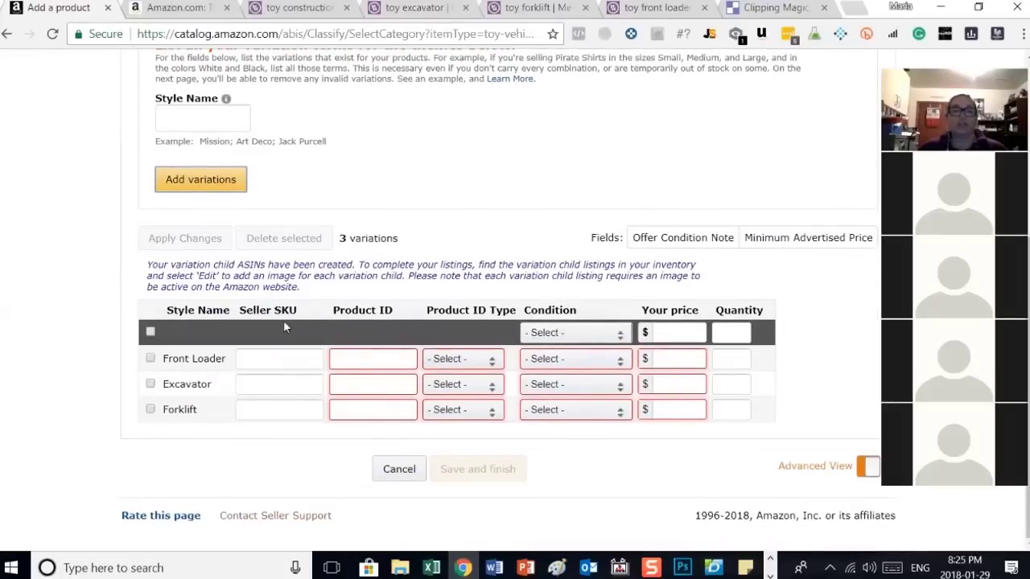
click(304, 358)
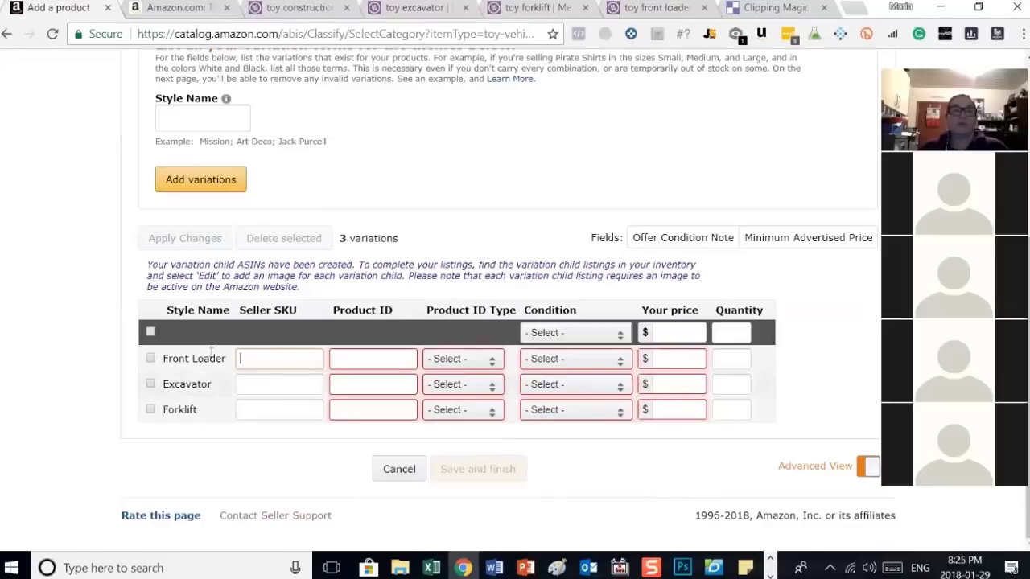
click(257, 360)
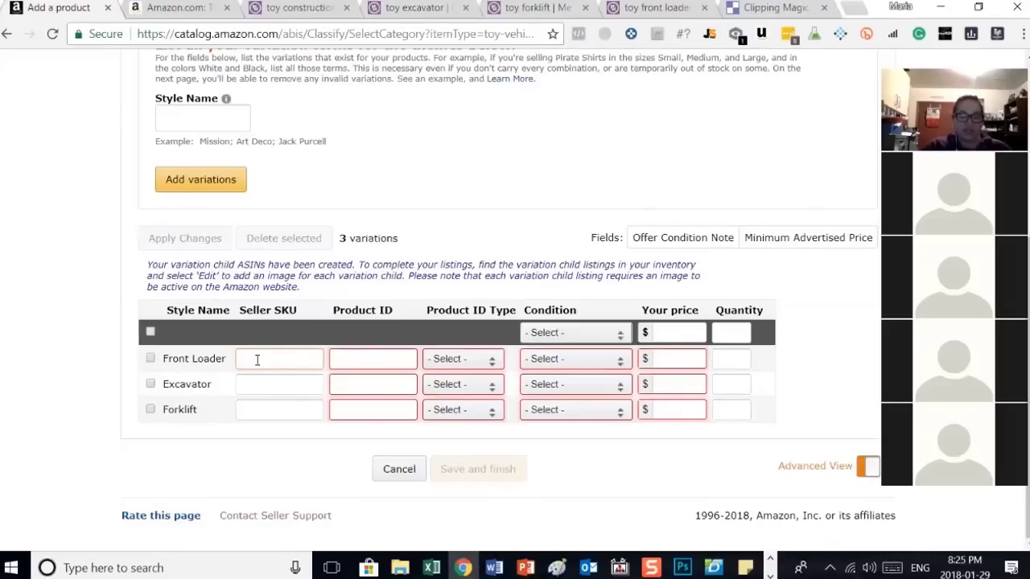
text(D)
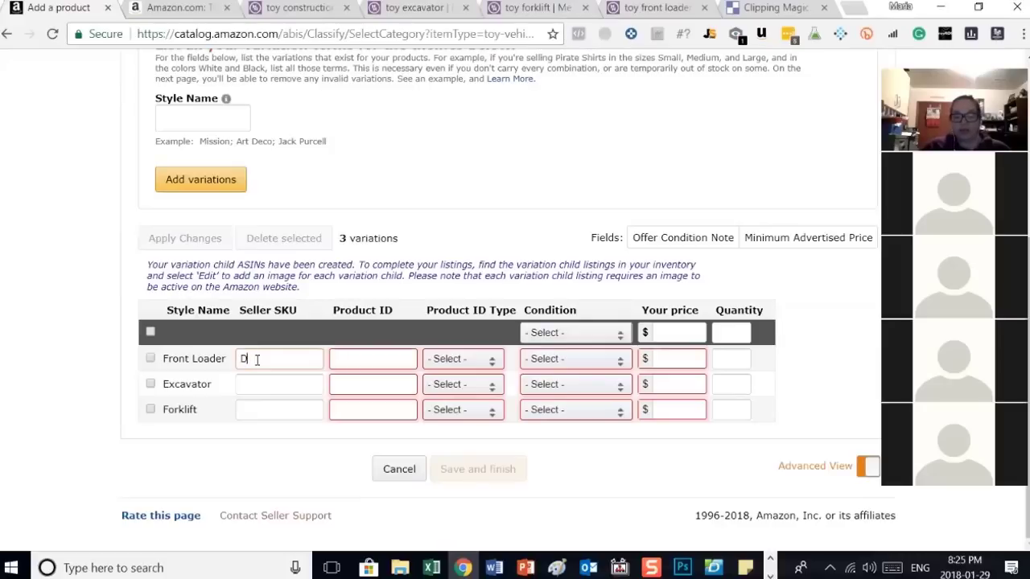
text(L0400)
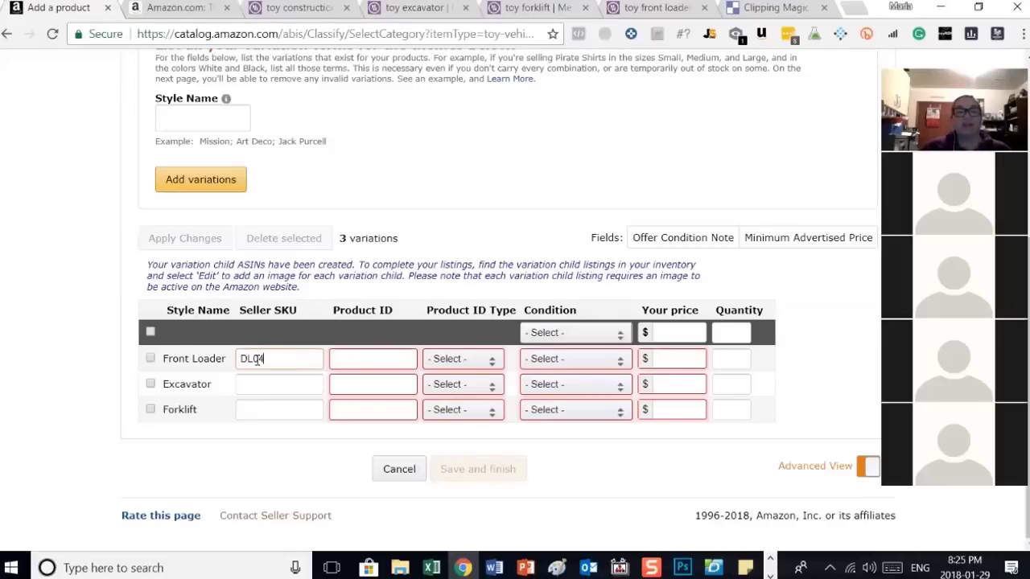
text(1999)
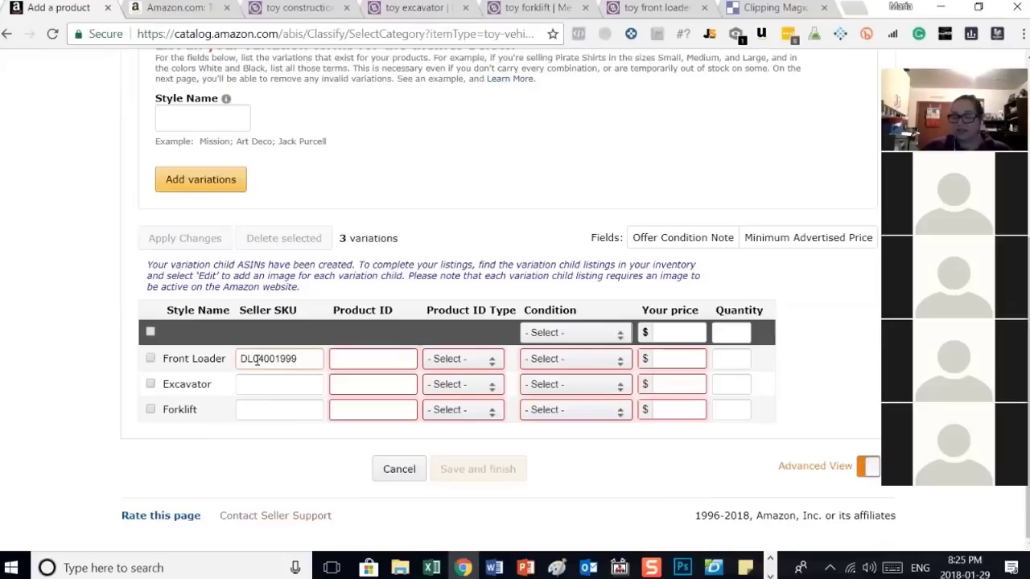
text(012918)
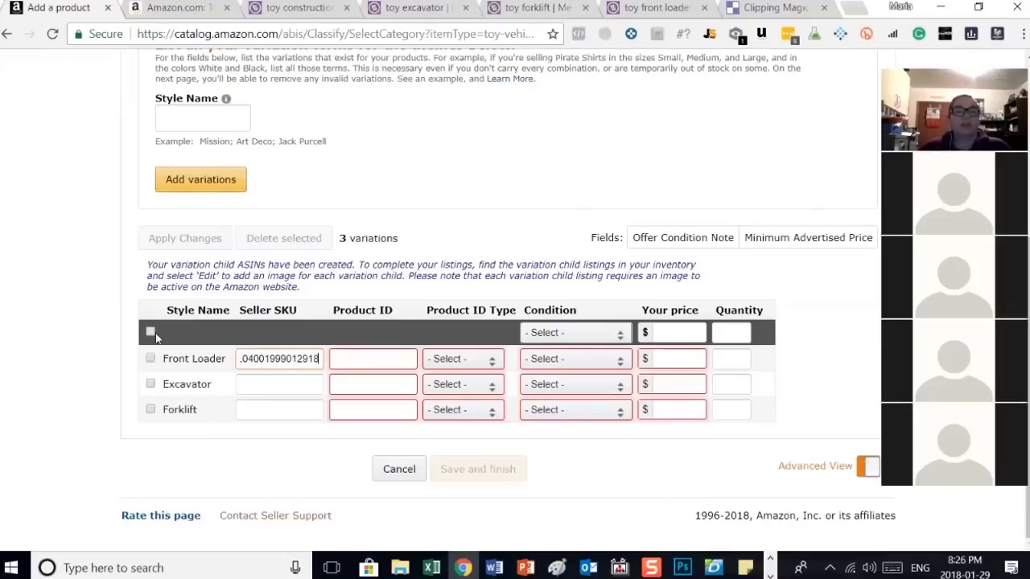
text(FL)
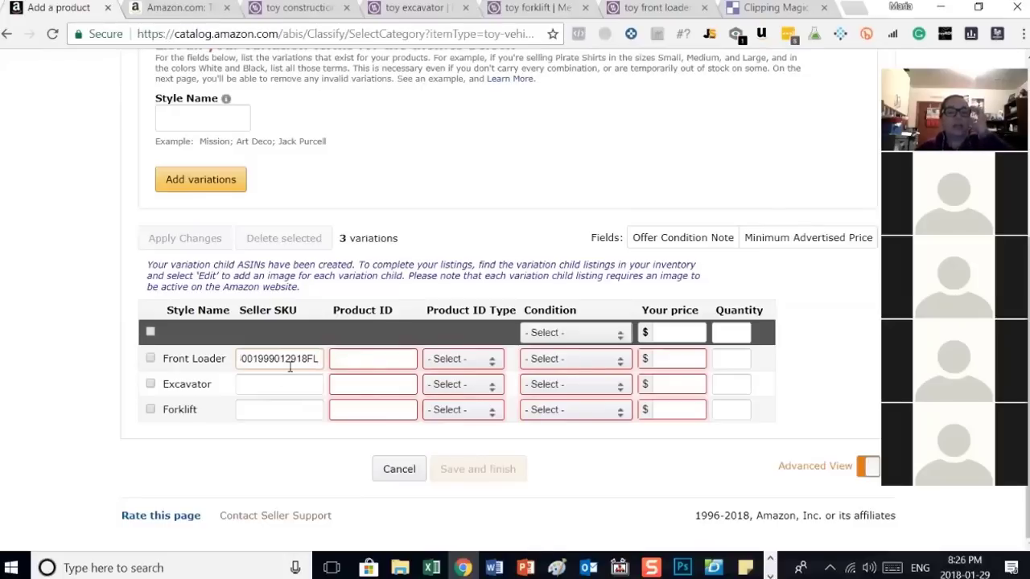
Step: Copy the Front Loader's Seller SKU into the Seller SKU fields of the Excavator and Forklift variations
click(257, 381)
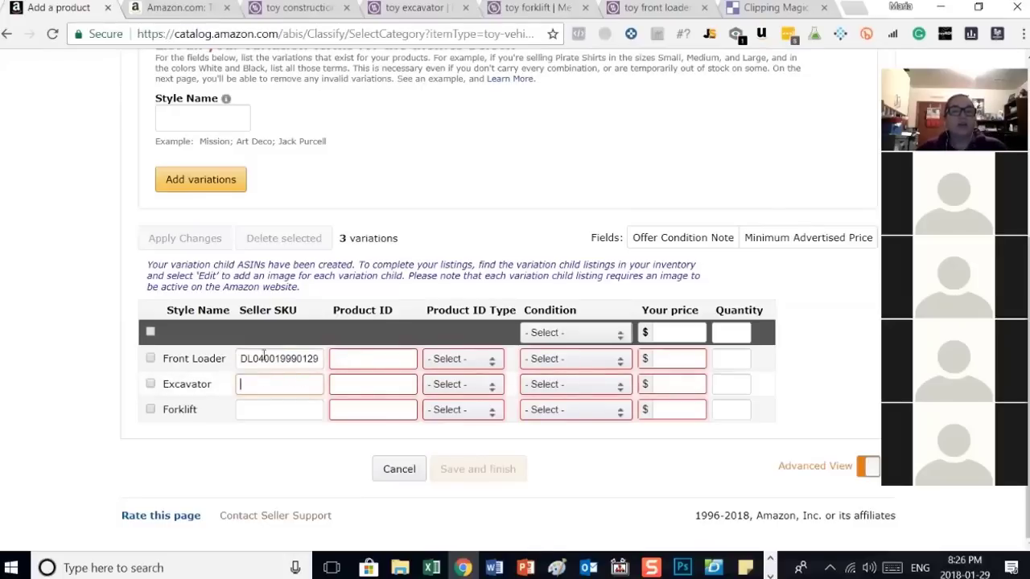
drag(241, 359, 304, 362)
right_click(304, 362)
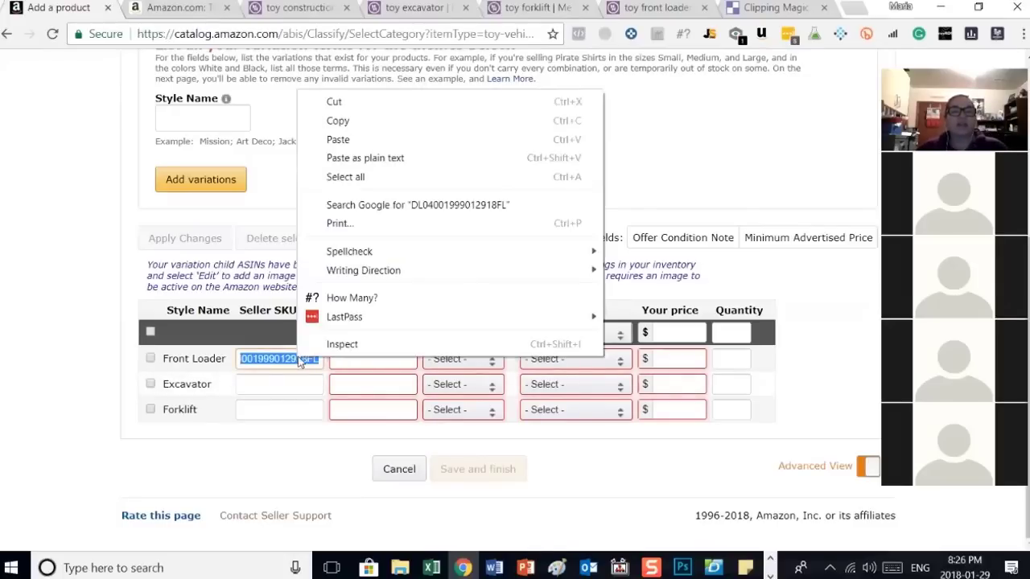
click(341, 113)
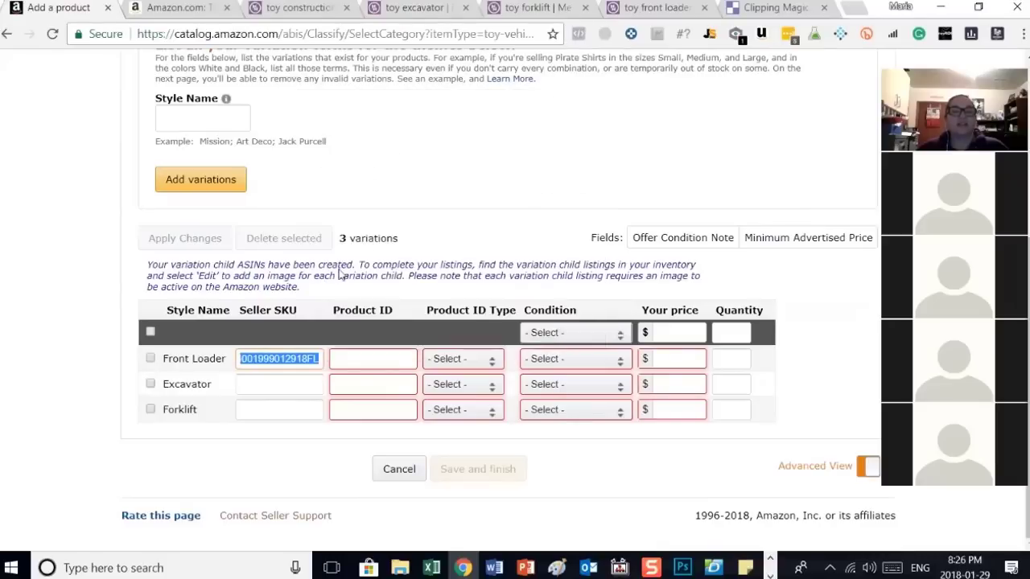
click(260, 381)
right_click(261, 381)
click(303, 228)
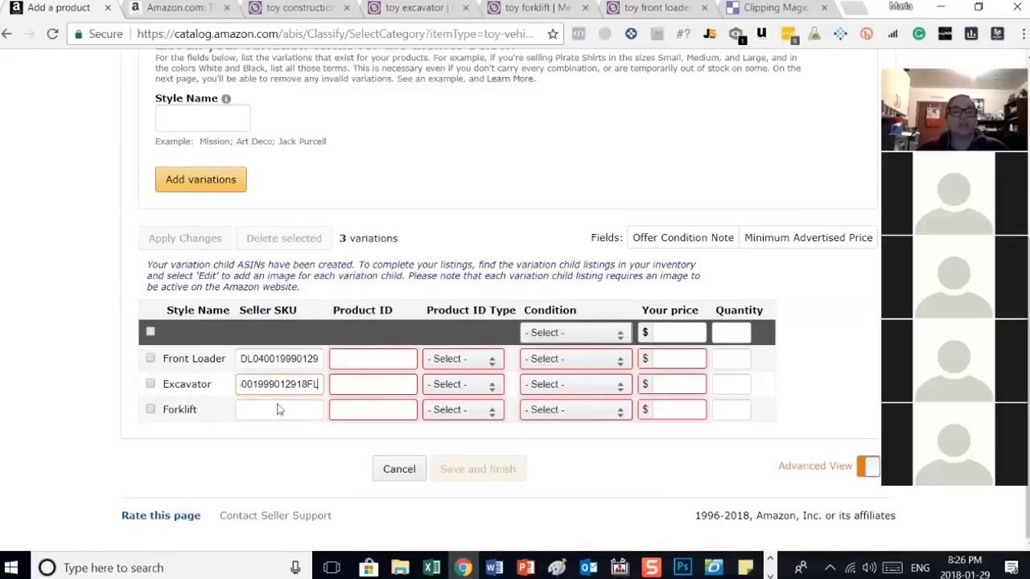
click(259, 444)
right_click(260, 444)
click(299, 304)
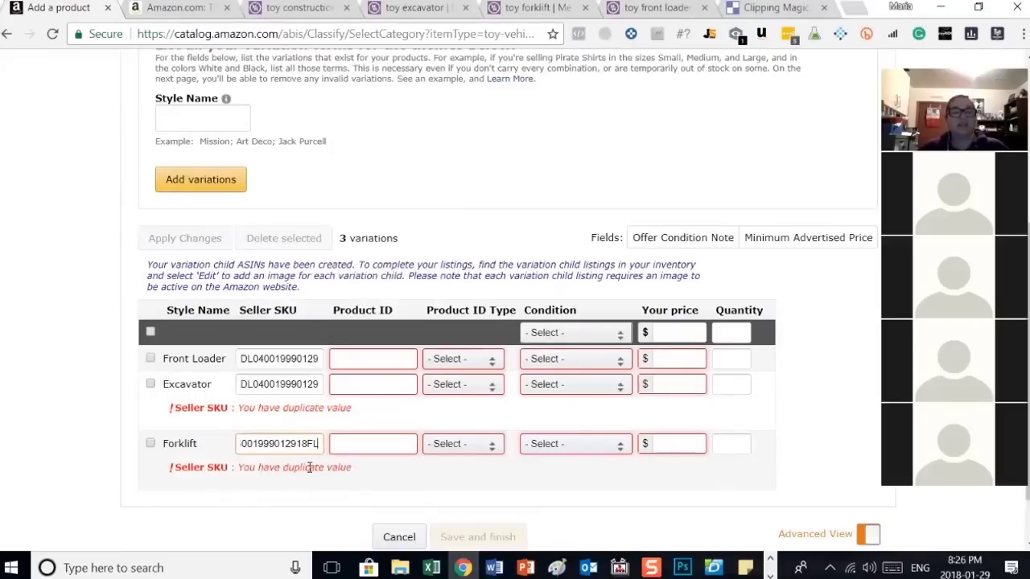
Step: Change the ending of the Excavator variation's Seller SKU to EX
click(317, 385)
text(FL)
key(BackSpace)
key(BackSpace)
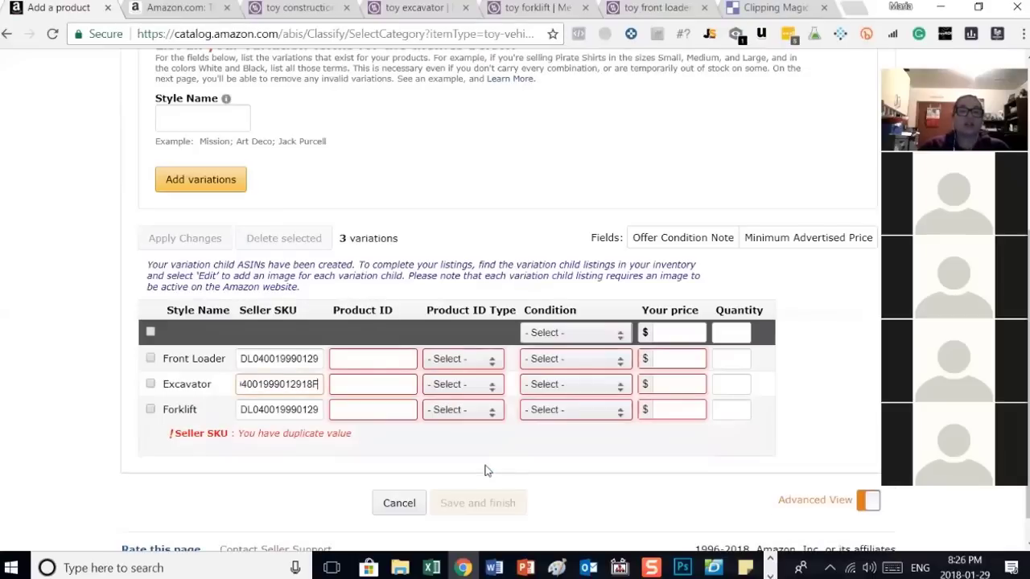
text(EX)
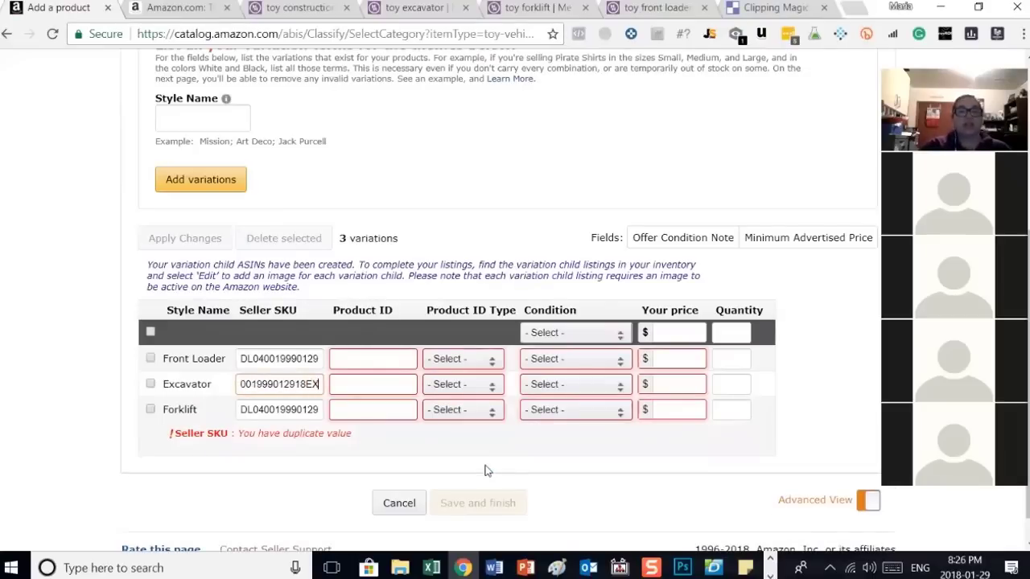
Step: Change the ending of the Forklift variation's Seller SKU to FT
click(297, 409)
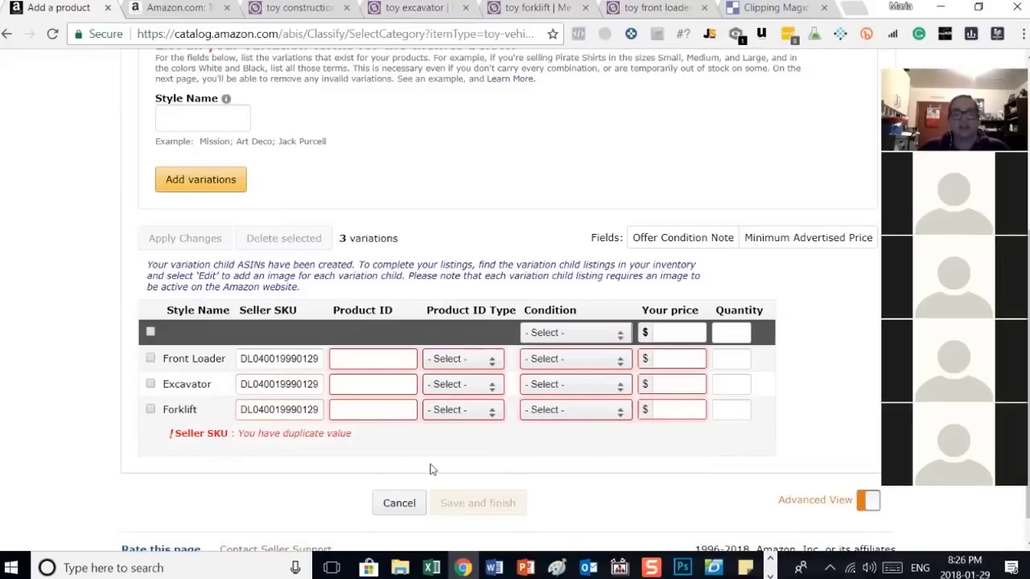
key(End)
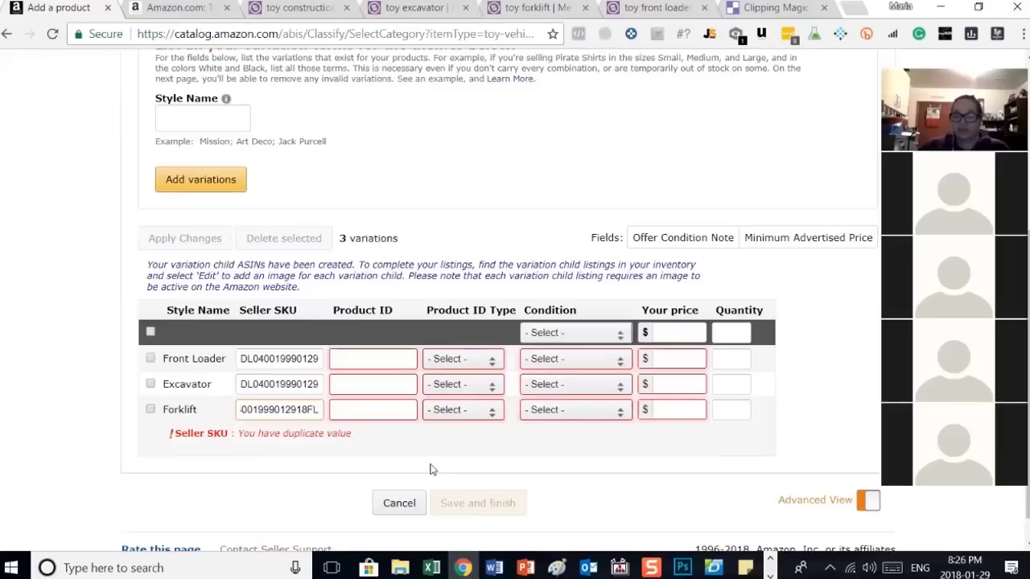
key(BackSpace)
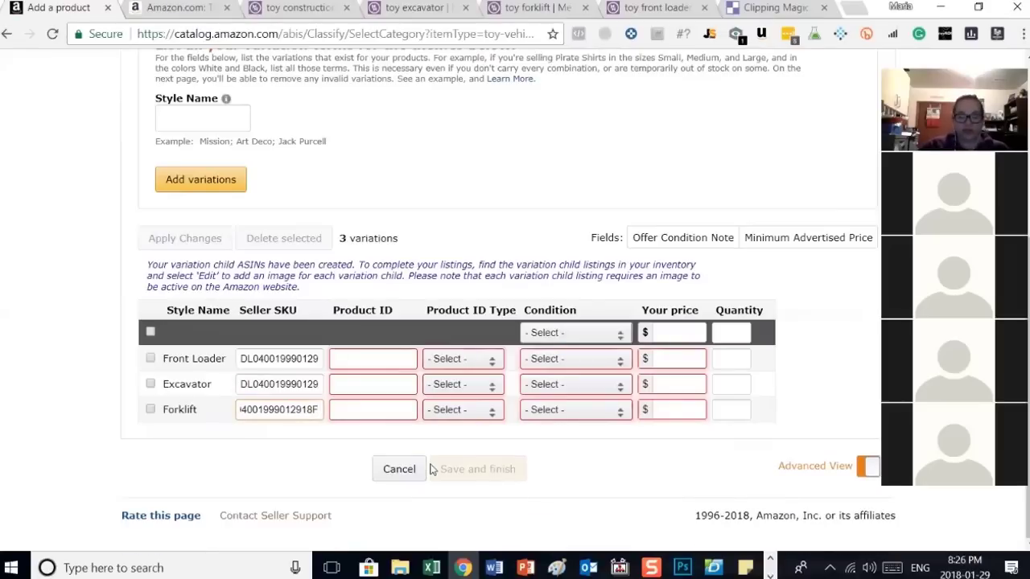
text(T)
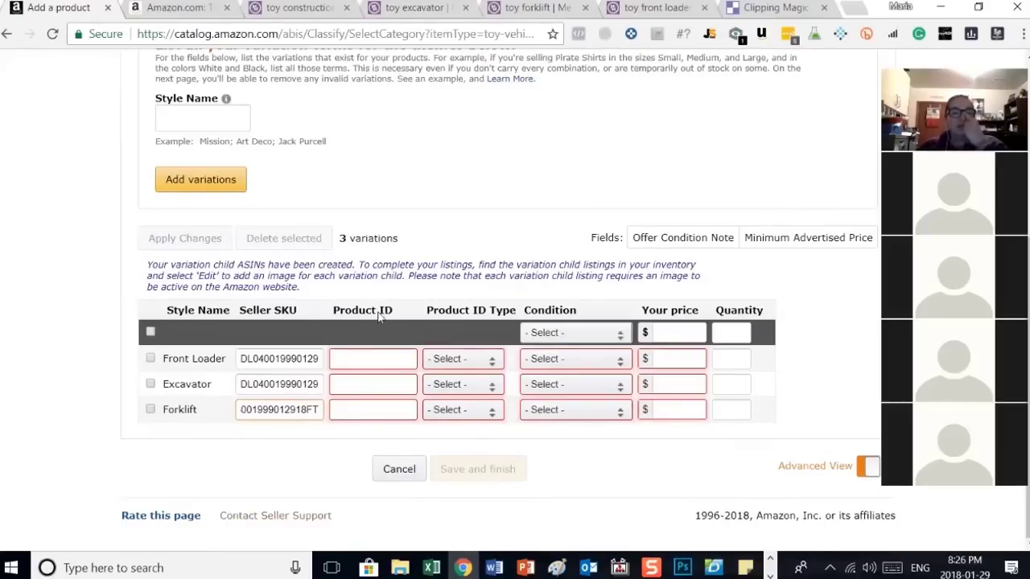
click(257, 447)
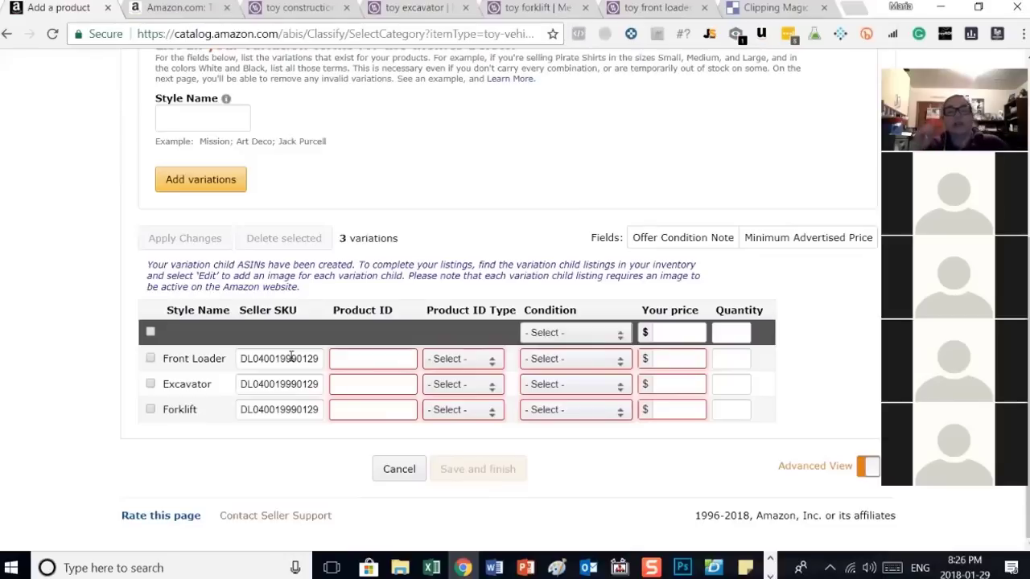
click(341, 358)
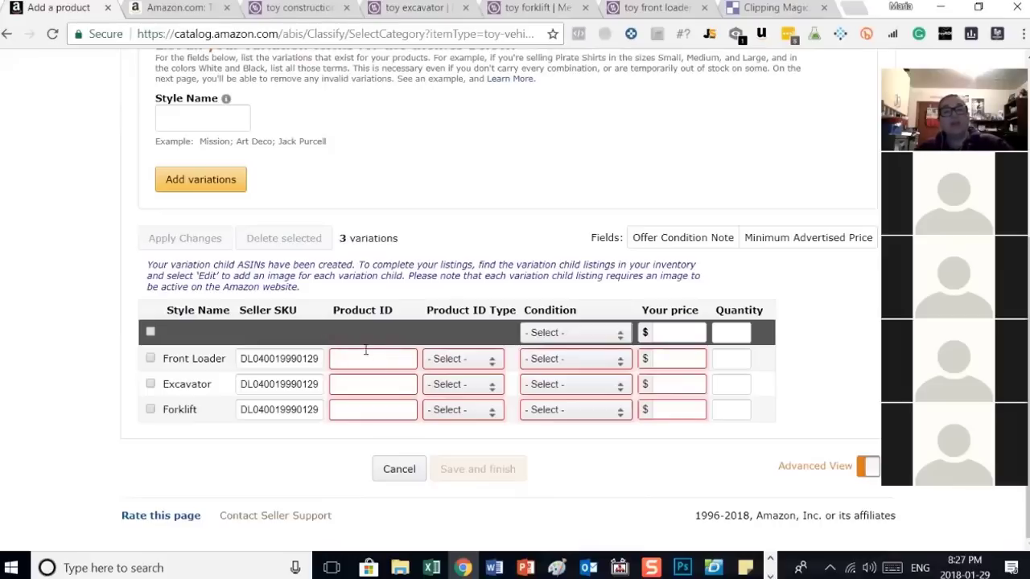
click(482, 362)
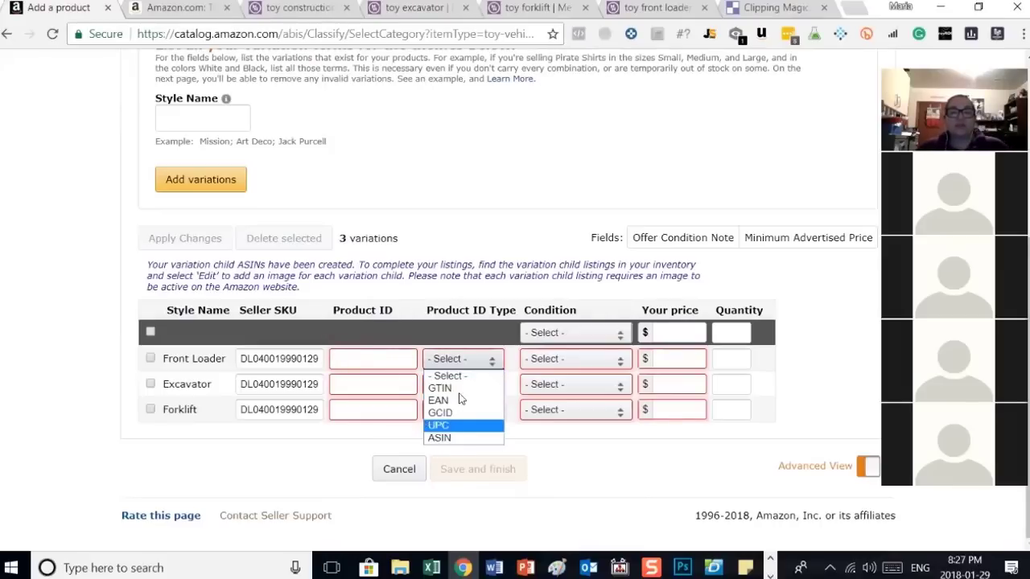
click(451, 426)
click(353, 362)
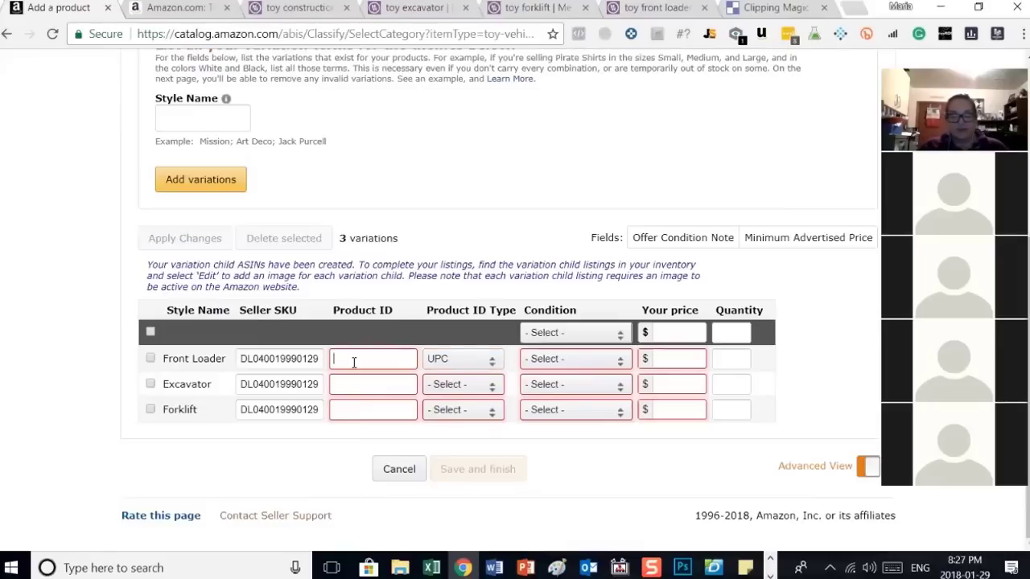
text(66778888)
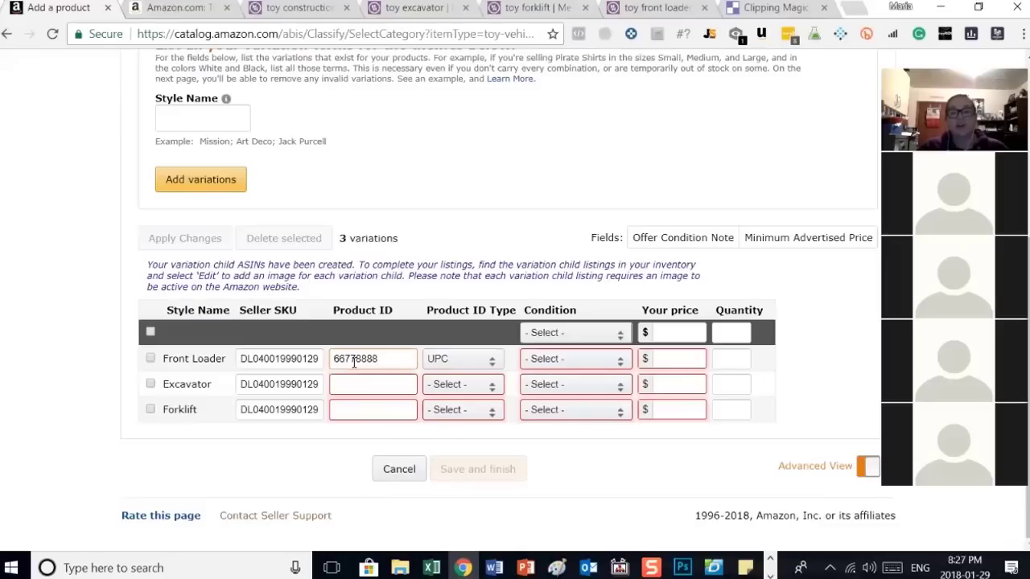
key(BackSpace)
text(277605)
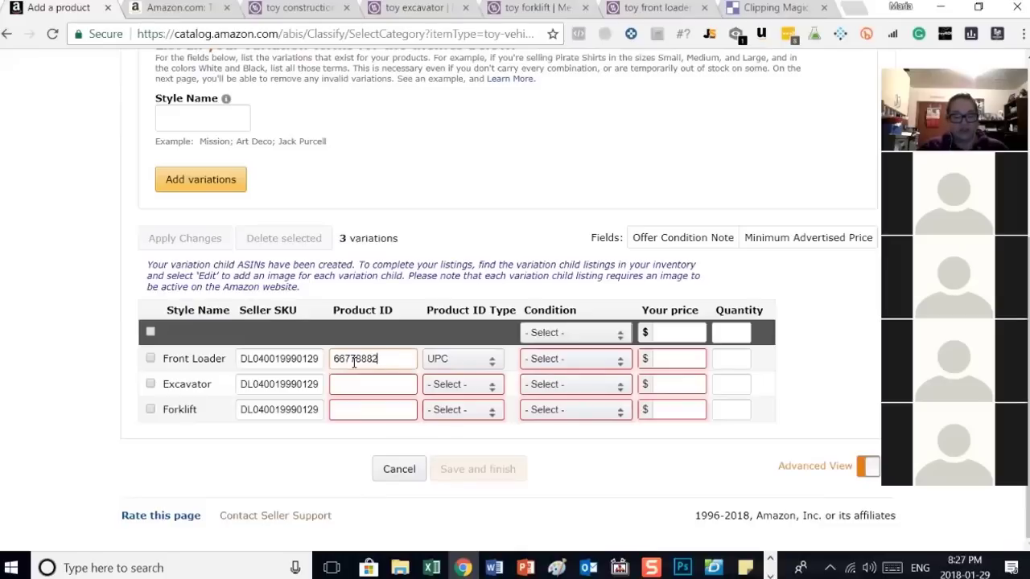
click(361, 386)
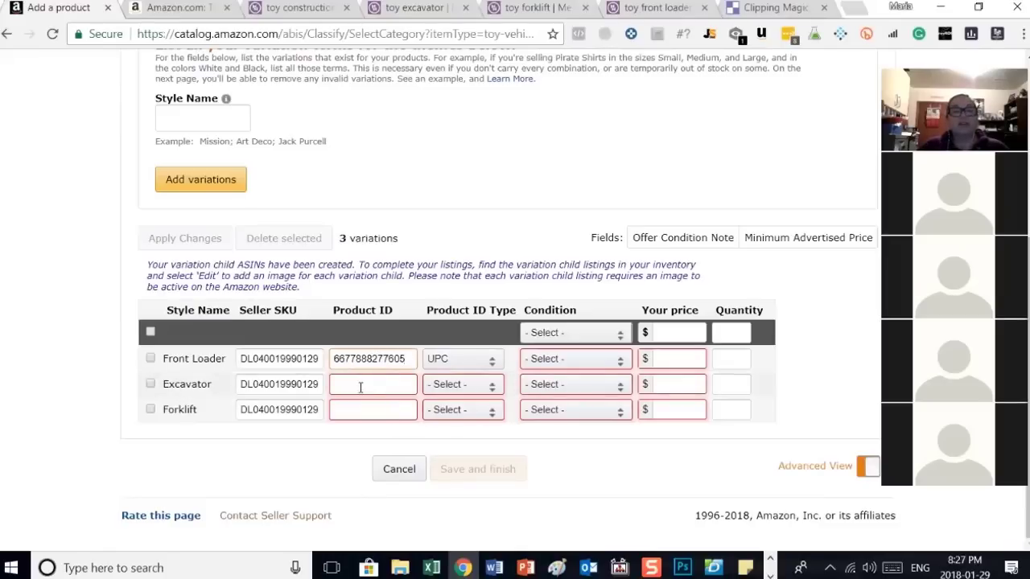
key(ctrl+v)
click(462, 385)
click(458, 453)
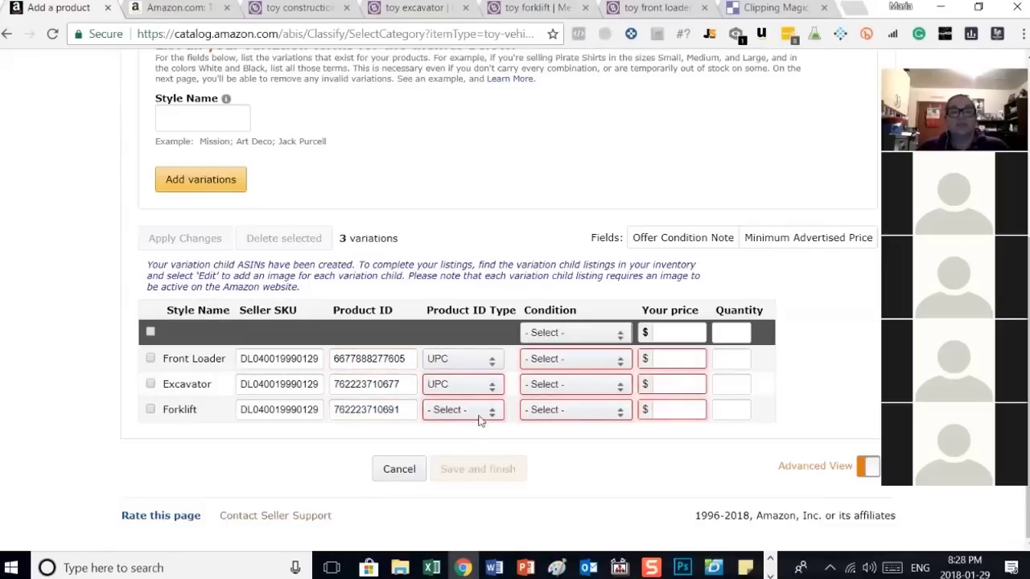
click(477, 413)
click(467, 477)
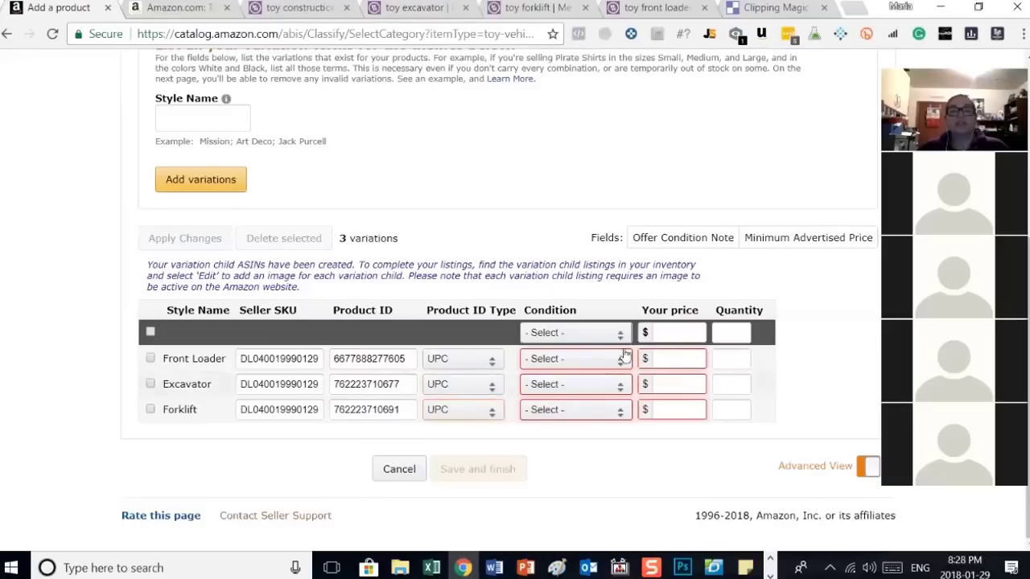
Step: Set the condition to New in the bulk-edit row and for the Front Loader, Excavator and Forklift variations
click(610, 335)
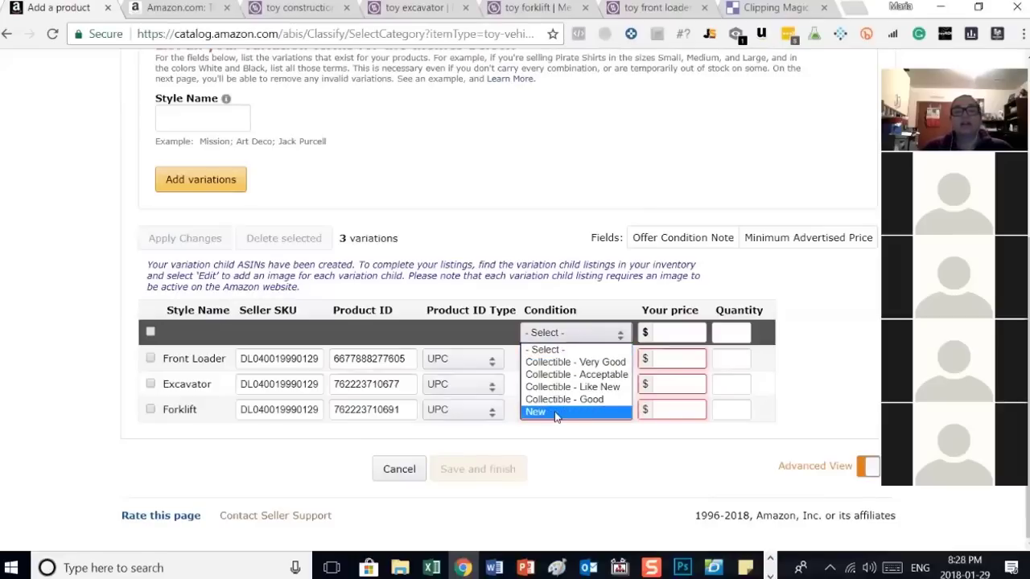
click(555, 413)
click(619, 361)
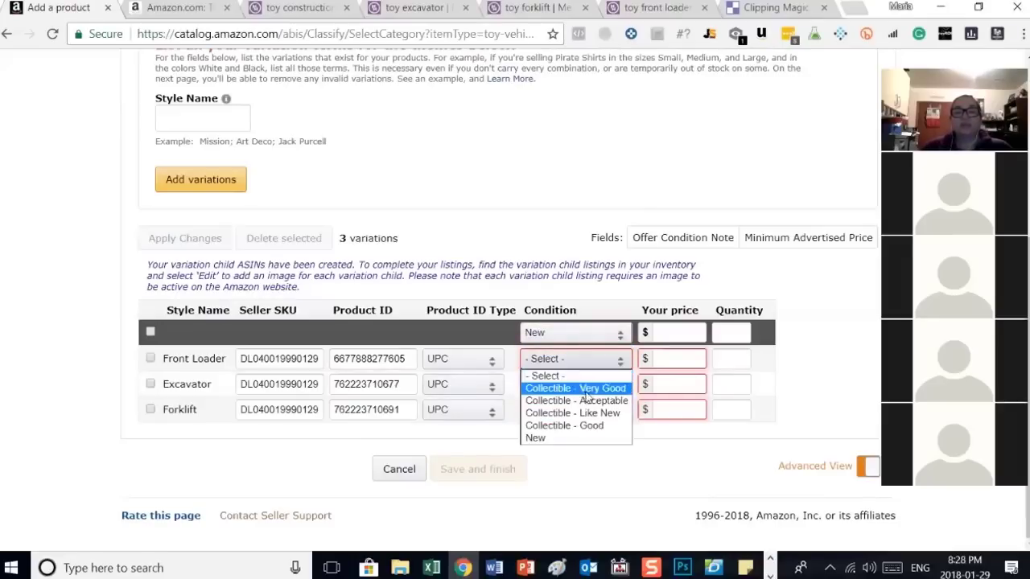
click(564, 437)
click(593, 386)
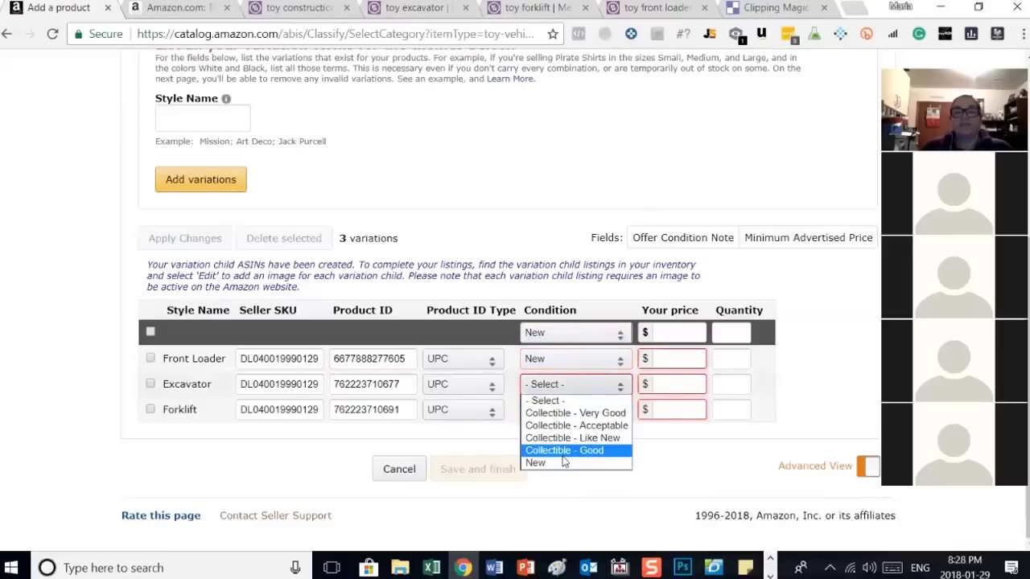
click(563, 463)
click(588, 412)
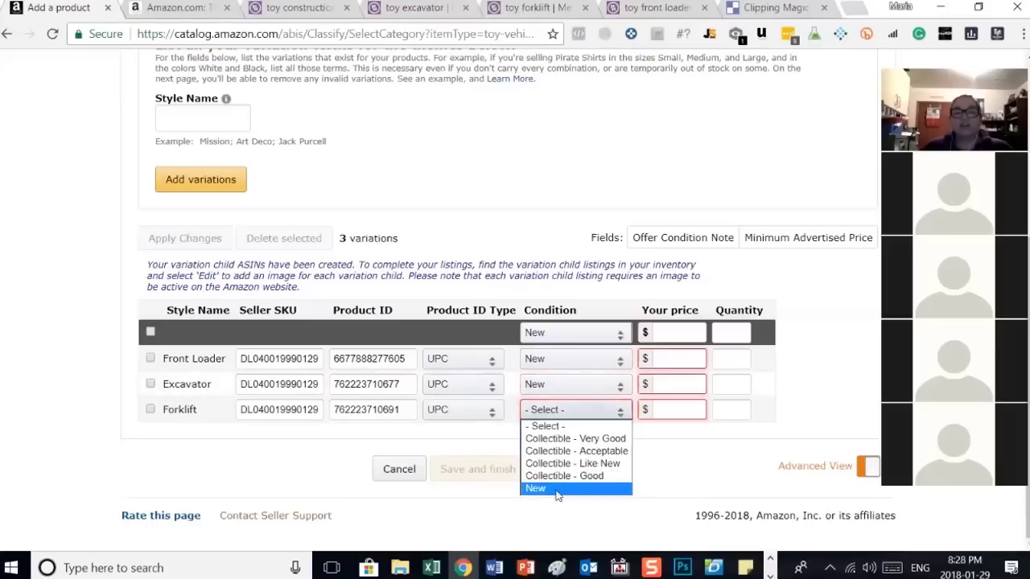
click(557, 489)
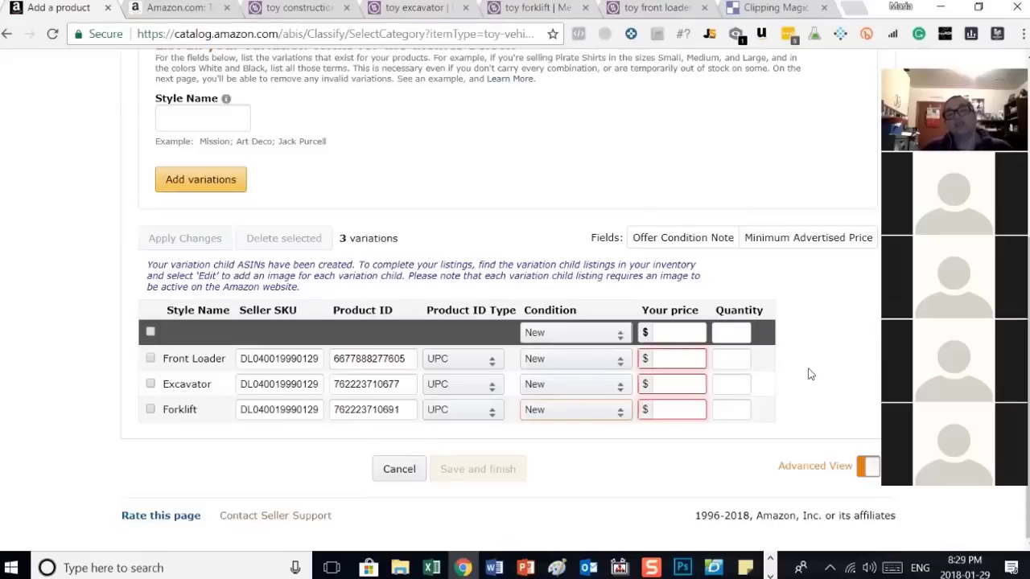
Step: Set the price of the Front Loader, Excavator and Forklift variations to $19.99 each
click(685, 359)
text(19.99)
click(671, 385)
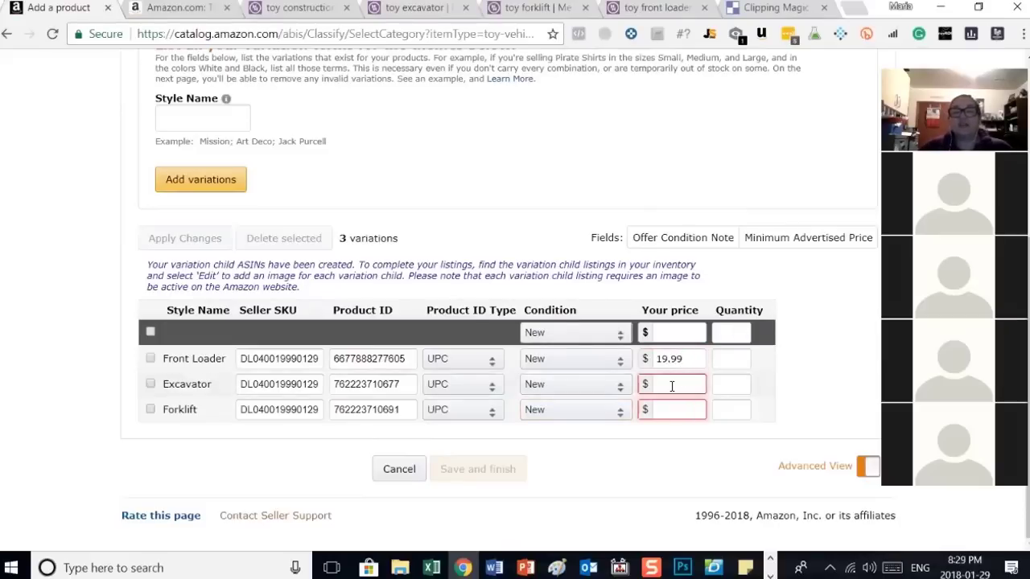
text(19.)
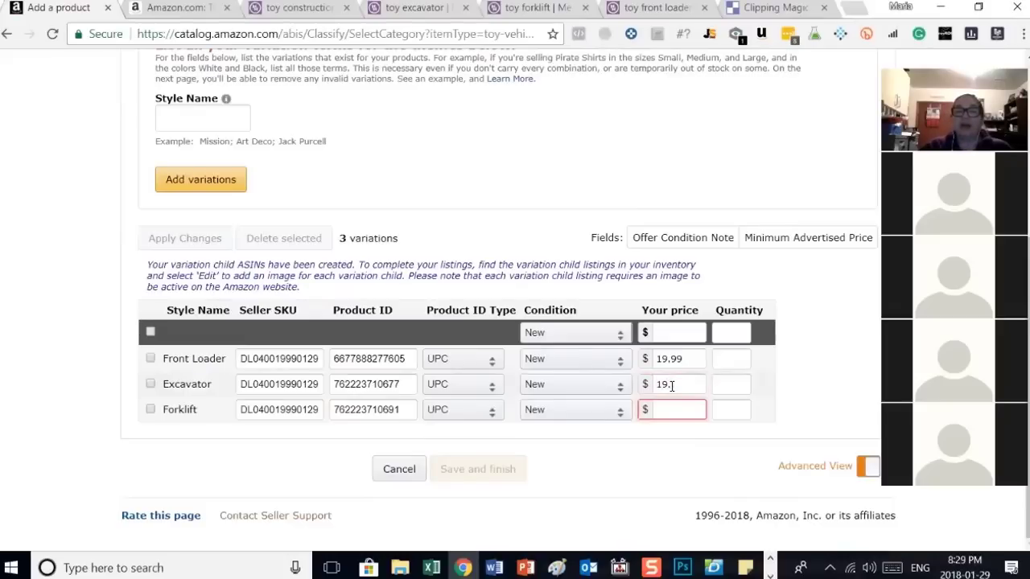
text(.)
key(Page_Up)
scroll(721, 397, down, 4)
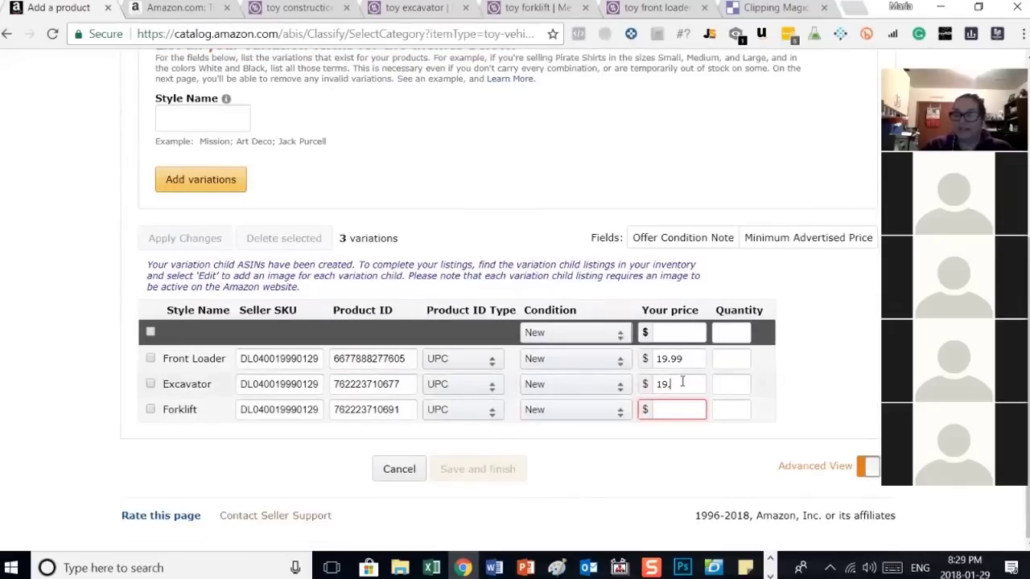
scroll(682, 383, up, 4)
scroll(708, 388, down, 4)
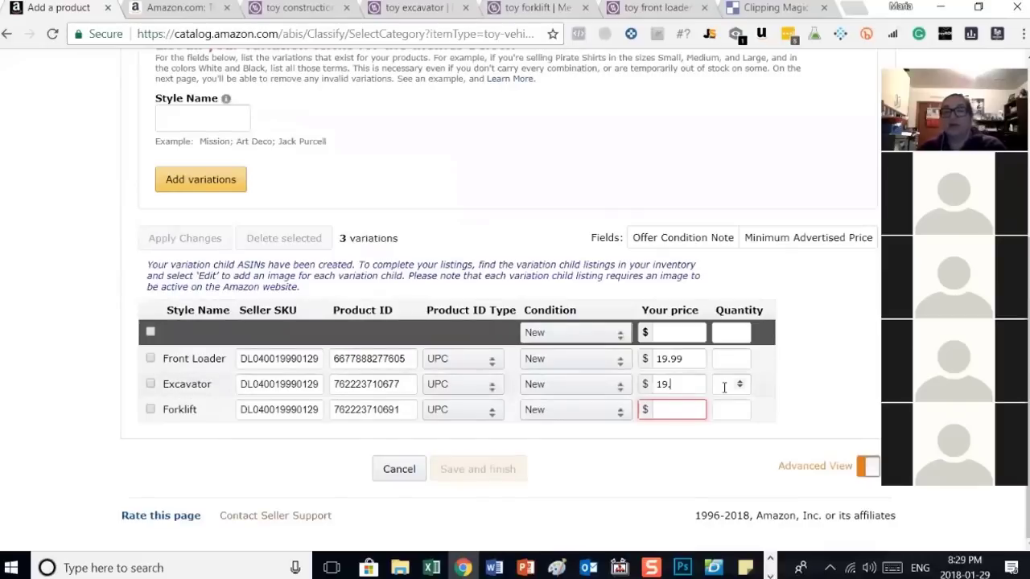
text(99)
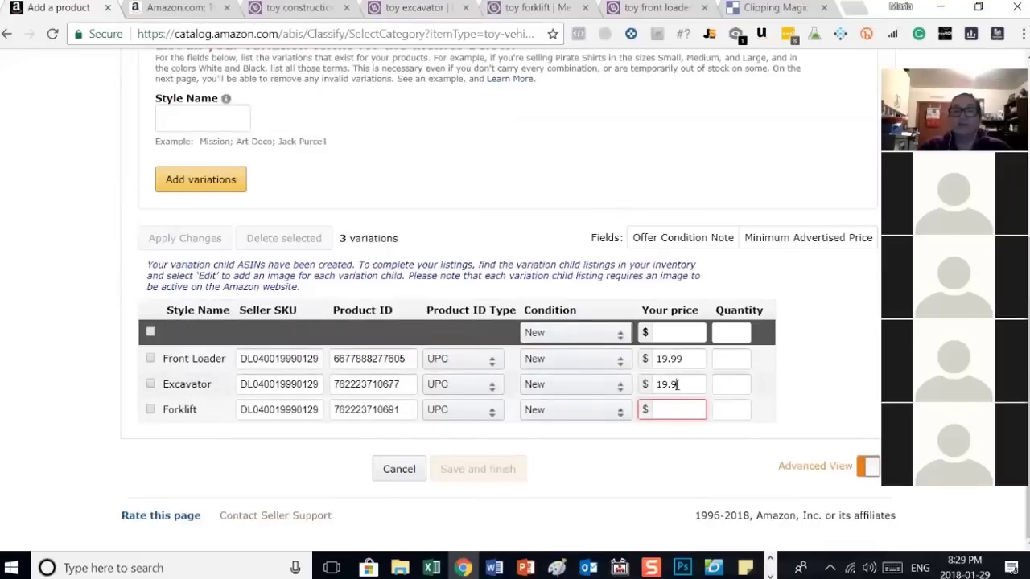
click(658, 410)
text(19.99)
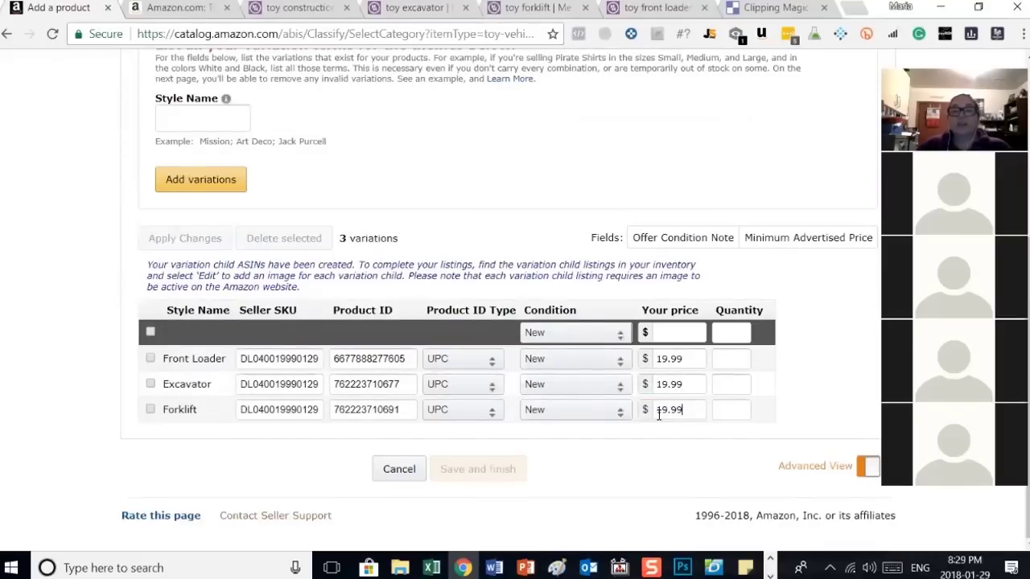
Step: Set the quantity of the Front Loader, Excavator and Forklift variations to 1 each
click(728, 358)
text(1)
click(724, 383)
text(1)
click(726, 412)
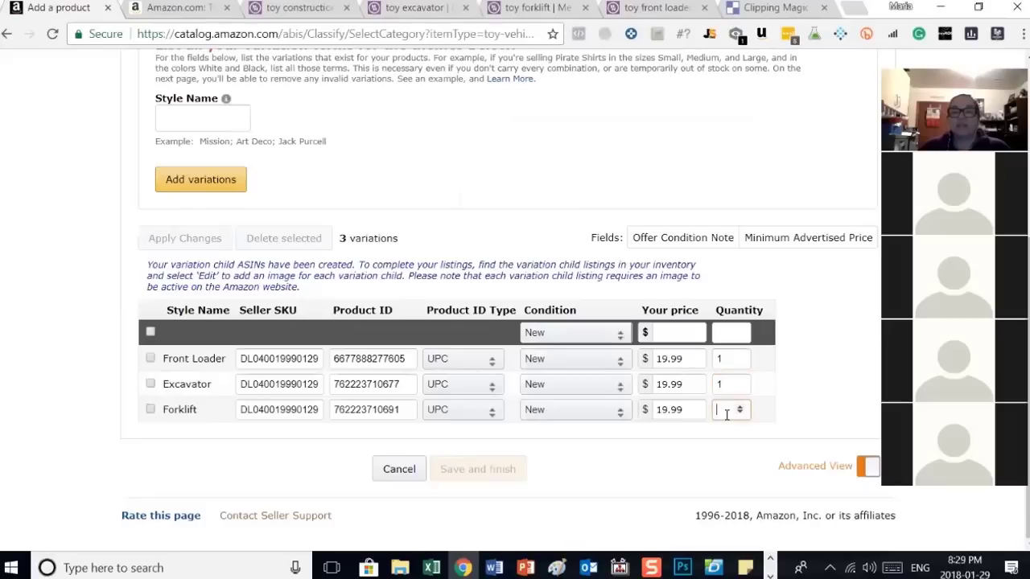
text(1)
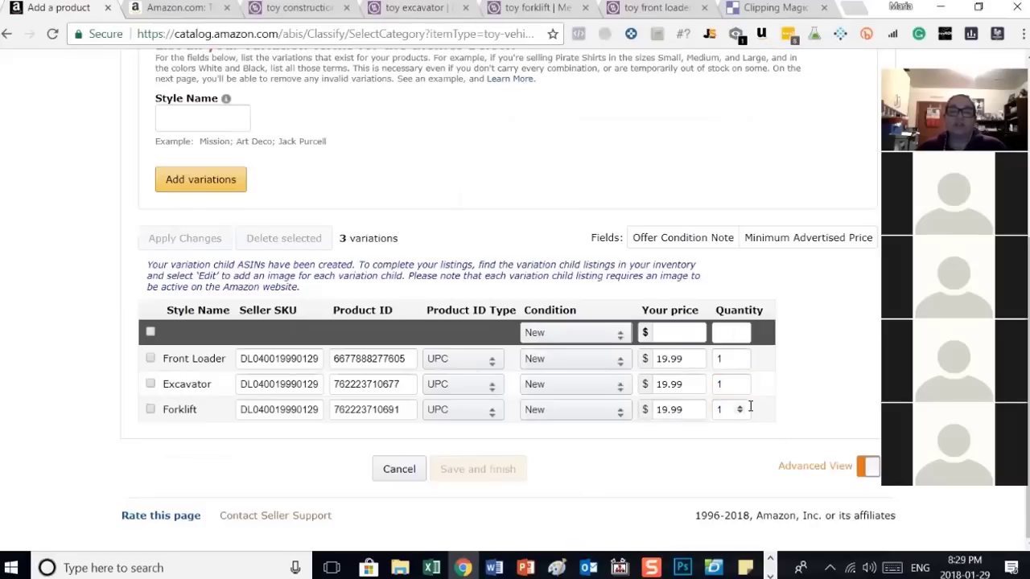
Step: Review the variations page and table, and examine the truck bundle image slides in PowerPoint for comparison
scroll(749, 406, up, 1)
scroll(750, 406, up, 3)
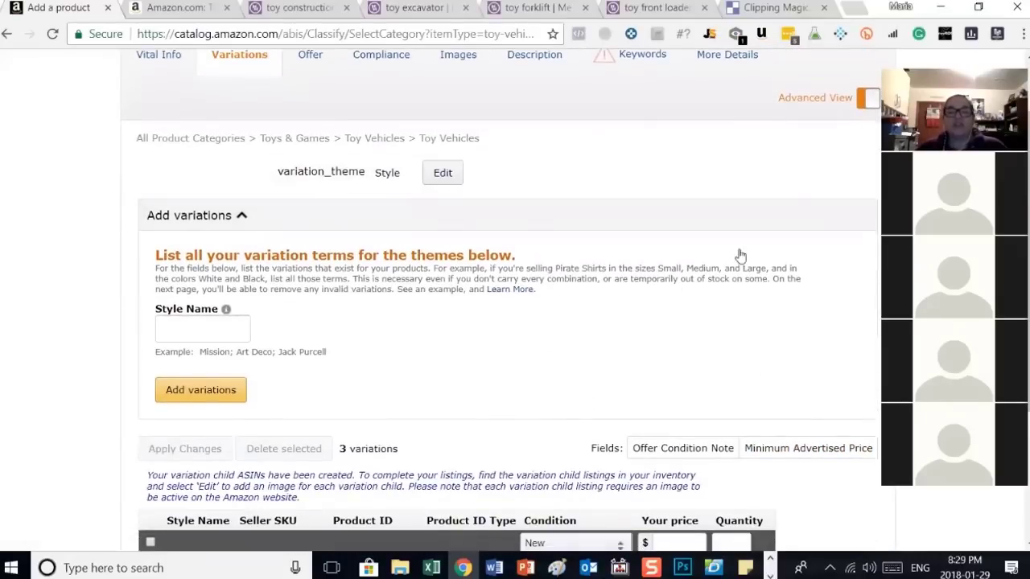
scroll(655, 349, down, 2)
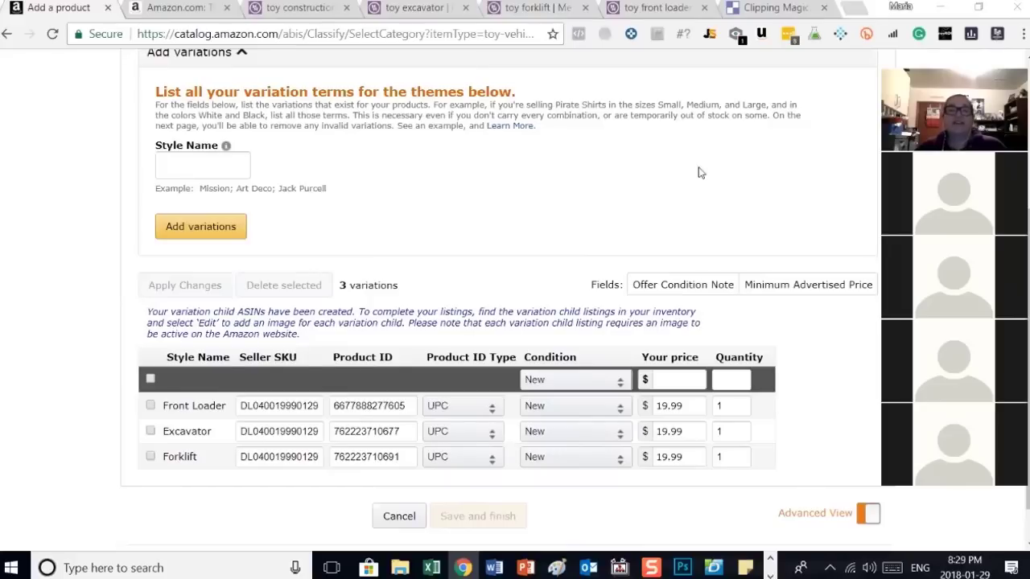
scroll(699, 170, up, 3)
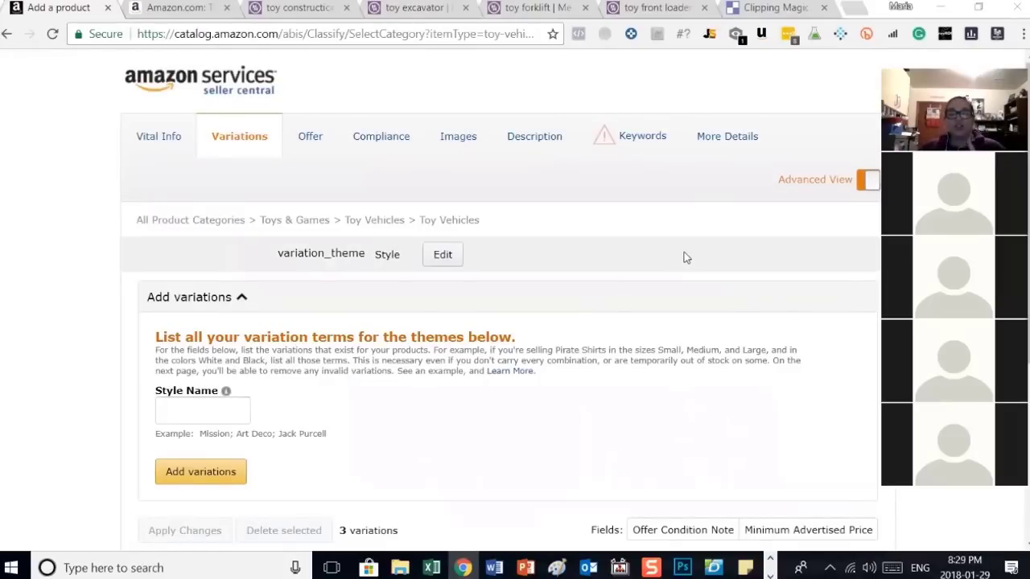
click(526, 568)
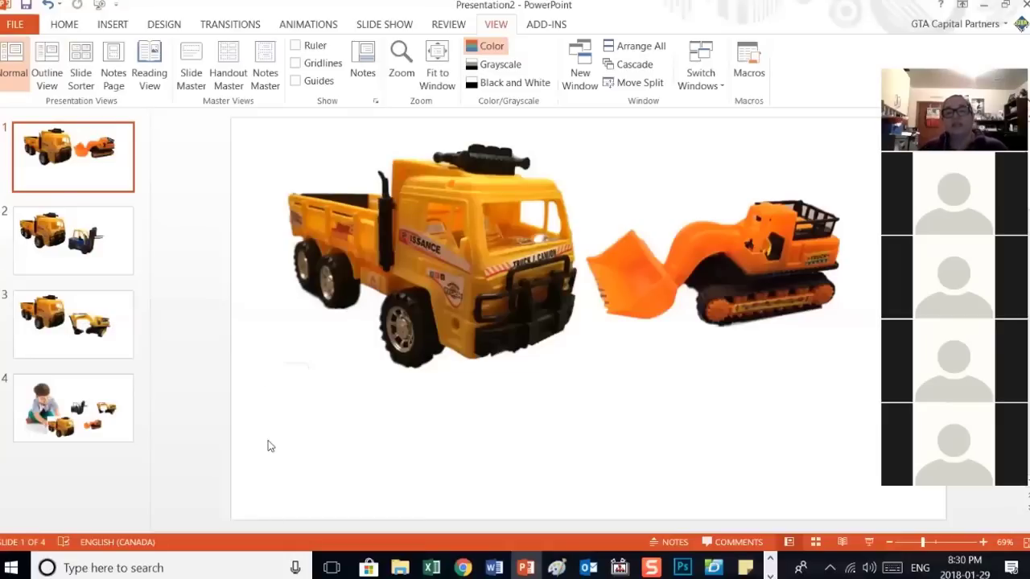
click(463, 568)
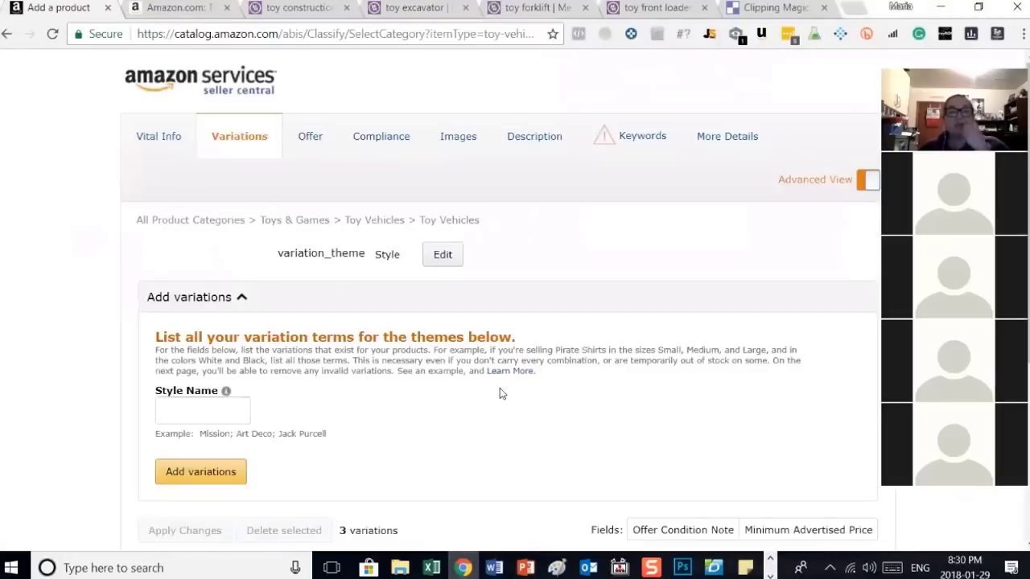
scroll(490, 419, down, 2)
scroll(568, 346, down, 2)
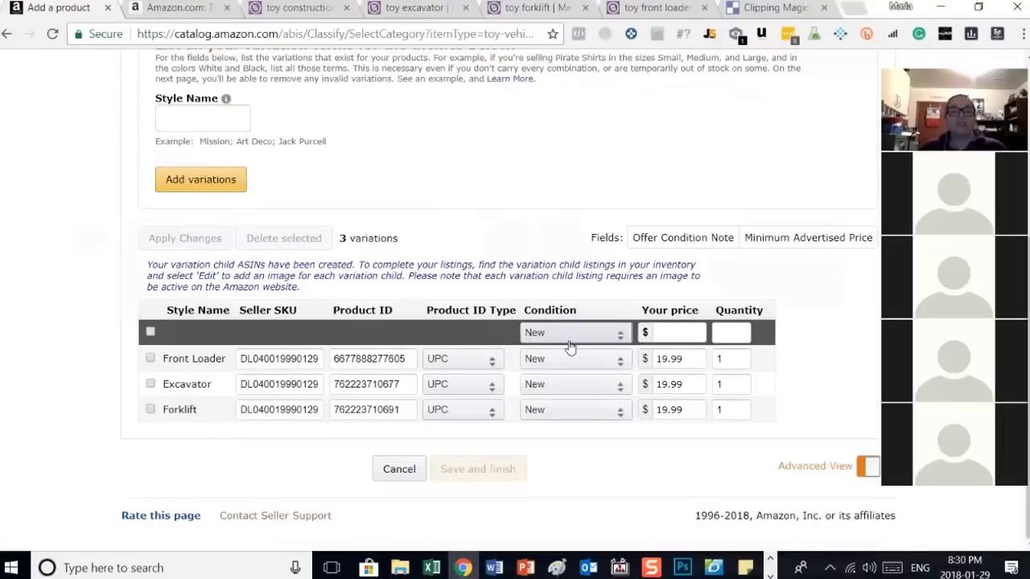
scroll(569, 346, up, 3)
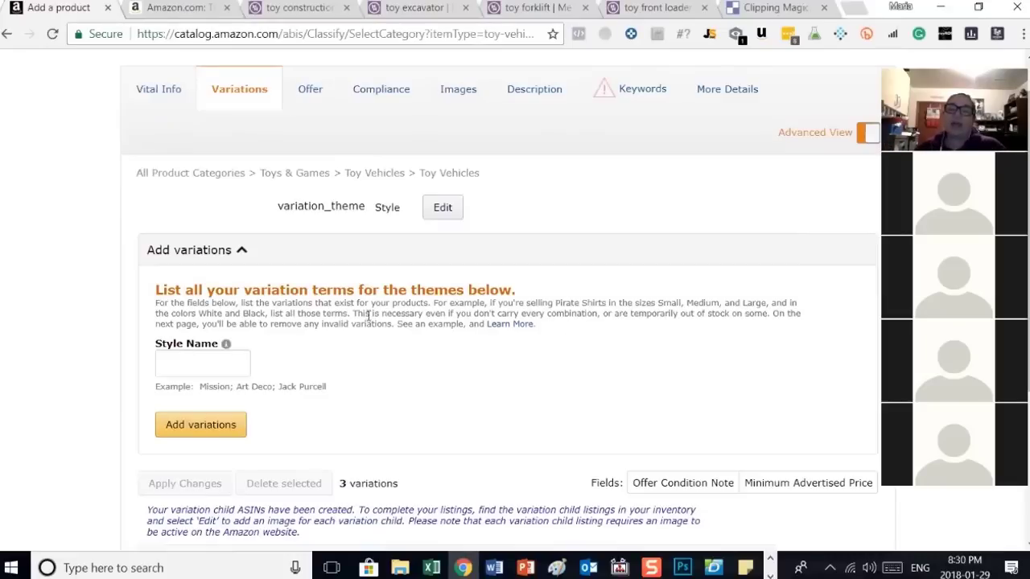
scroll(458, 395, down, 1)
scroll(456, 398, down, 2)
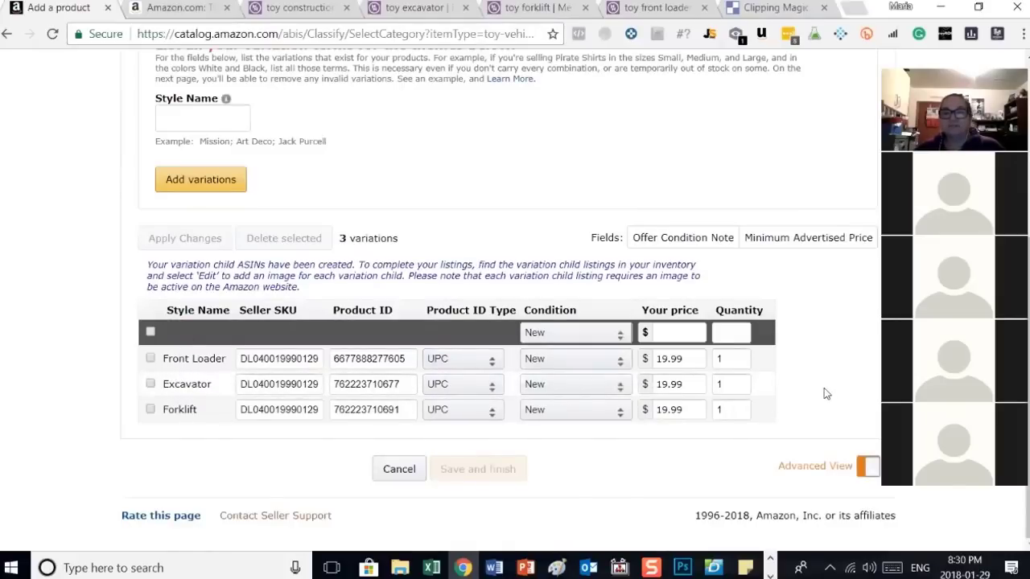
scroll(823, 394, up, 4)
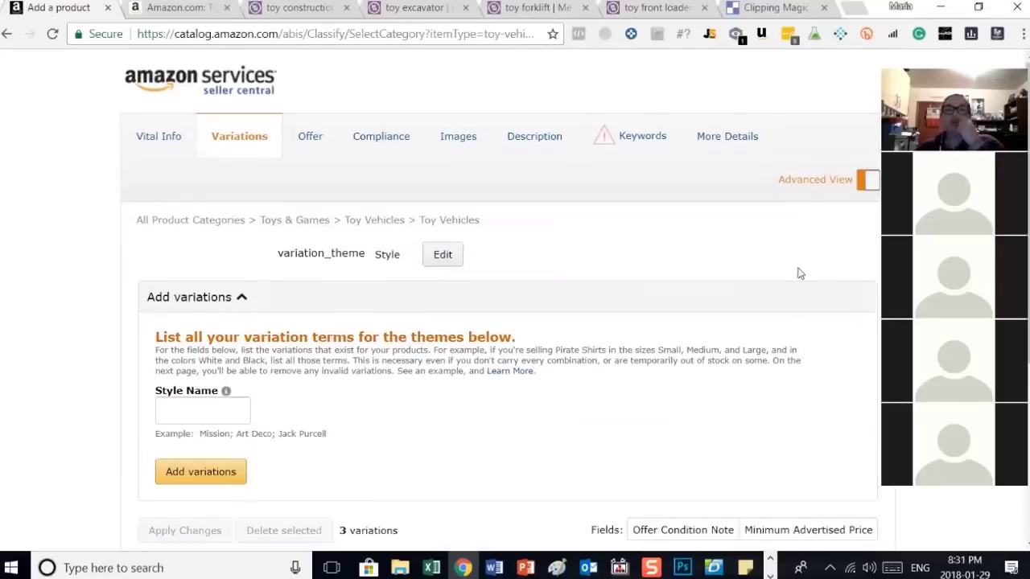
Step: Review the listing's offer fields, from maximum order quantity and product tax code to the release date and fulfillment channel
click(310, 138)
click(401, 318)
scroll(649, 332, down, 3)
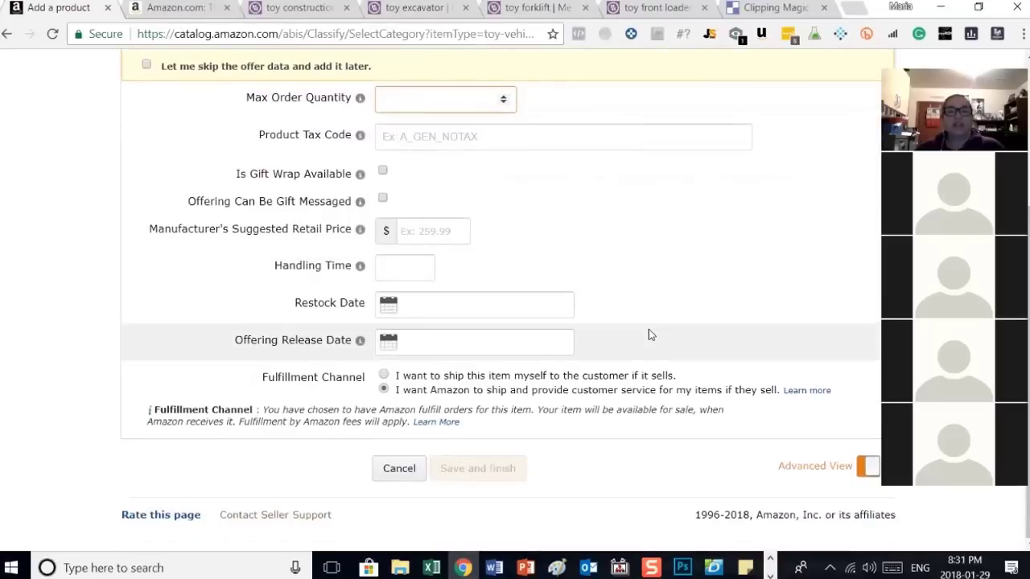
scroll(650, 334, up, 2)
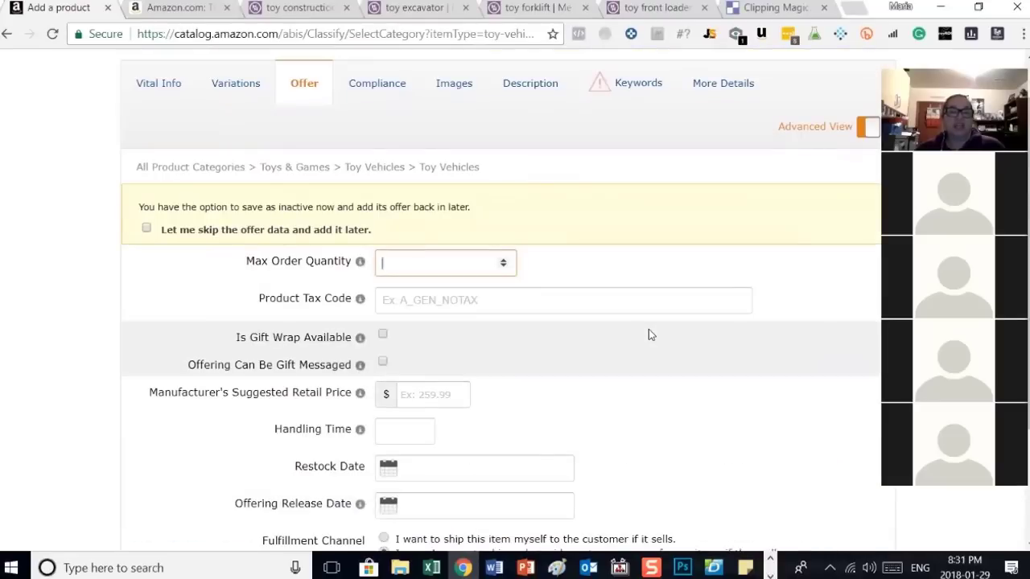
scroll(649, 335, down, 1)
scroll(650, 335, down, 2)
scroll(650, 335, up, 3)
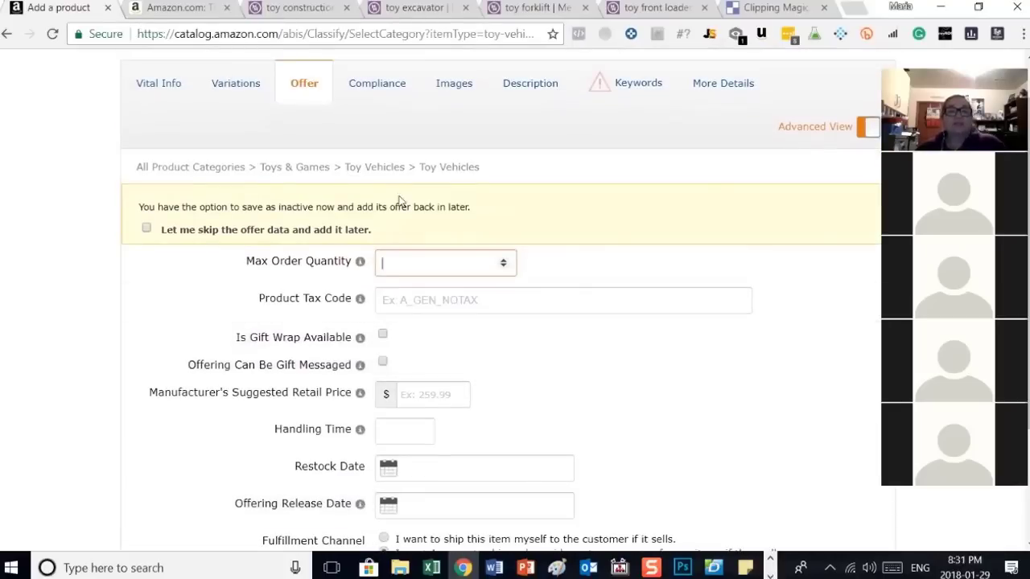
scroll(481, 351, down, 3)
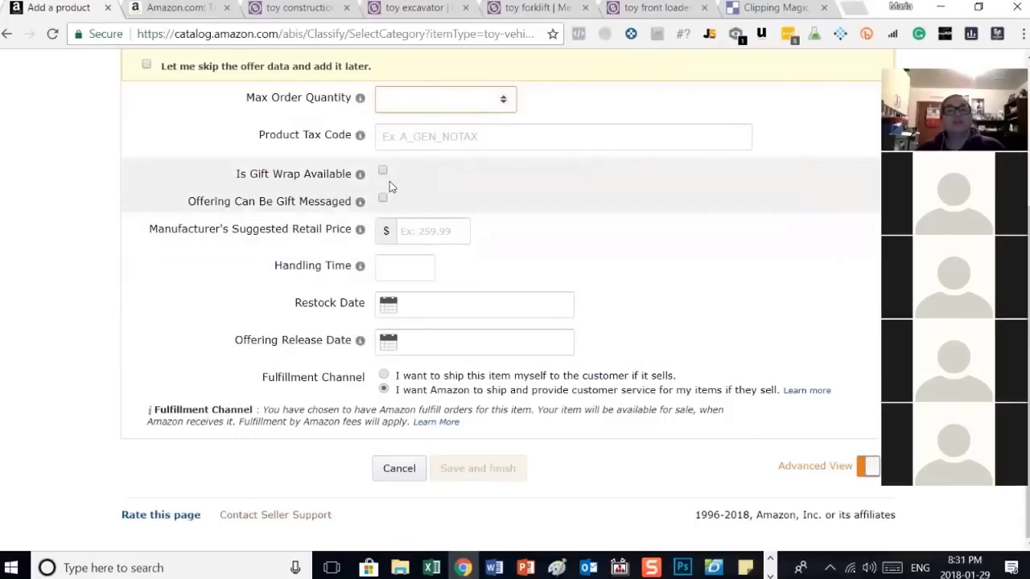
scroll(541, 386, up, 3)
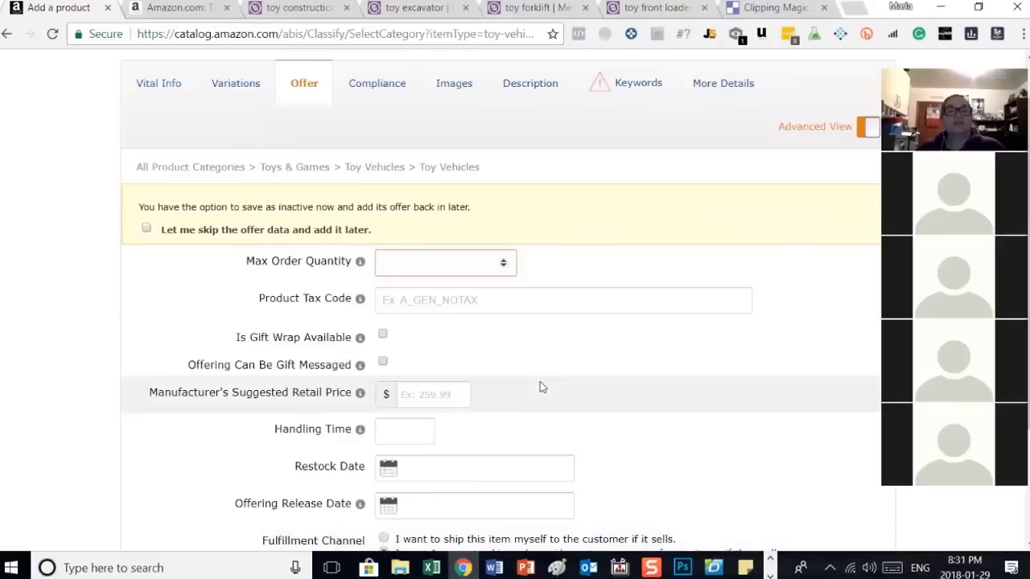
scroll(540, 386, up, 1)
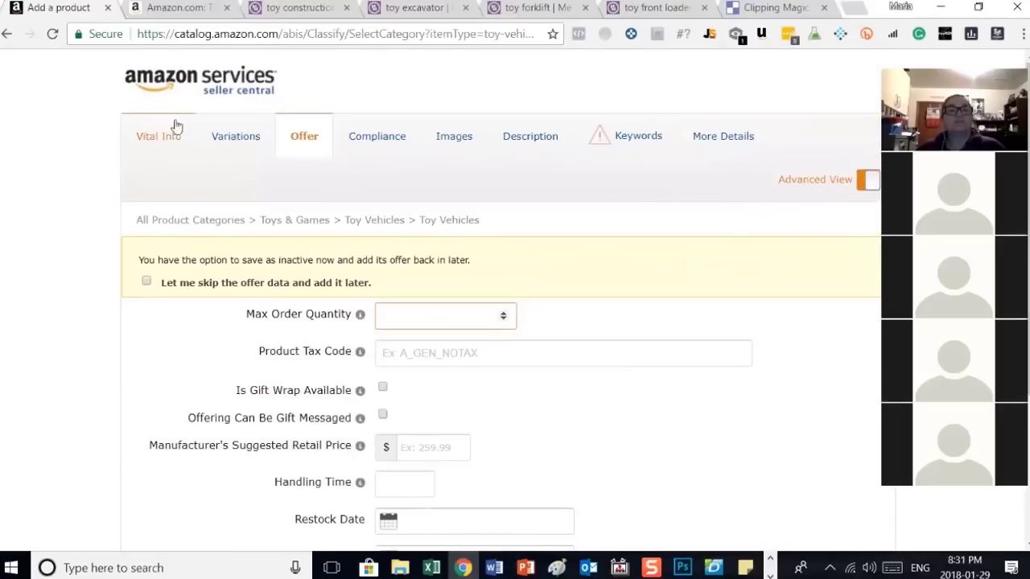
click(238, 138)
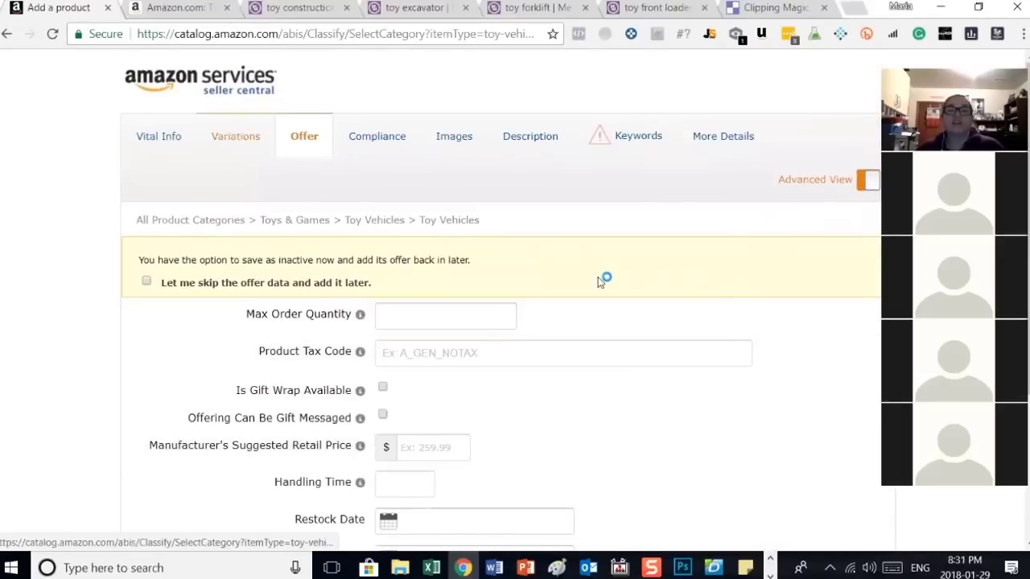
Step: Make gift wrap available and allow gift messages in the toy truck listing's offer details
click(310, 137)
scroll(524, 301, down, 2)
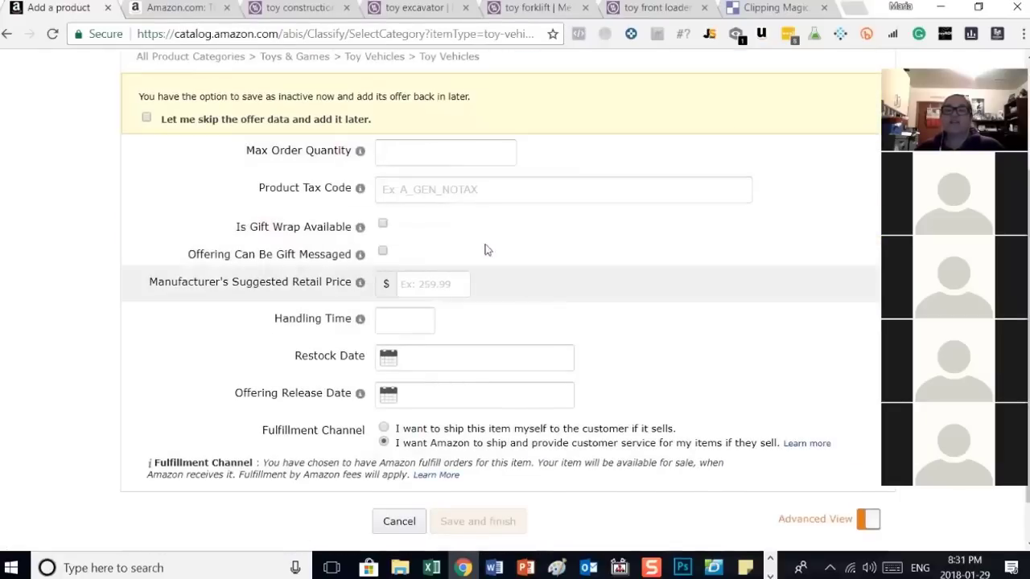
click(408, 151)
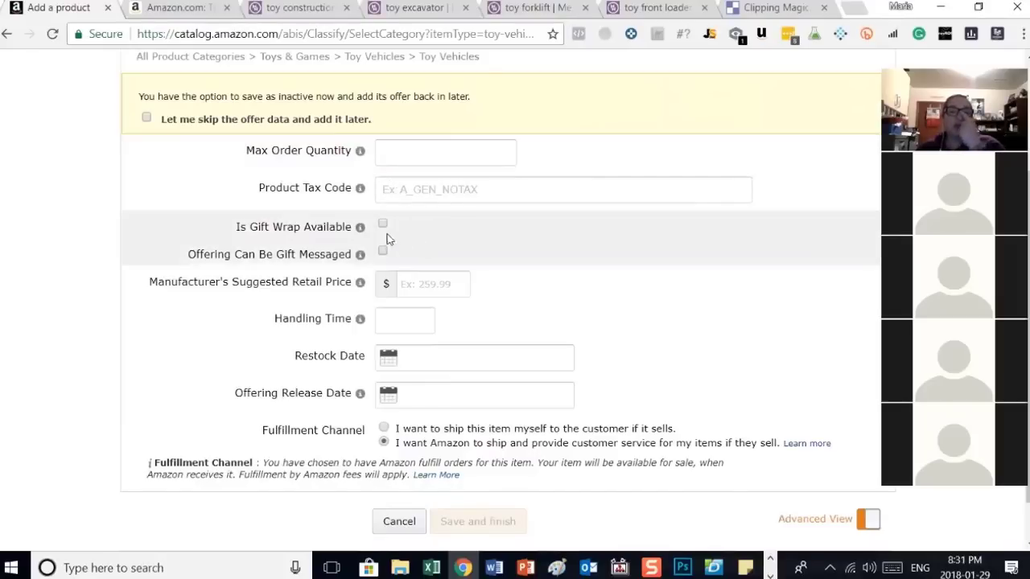
click(383, 226)
click(383, 252)
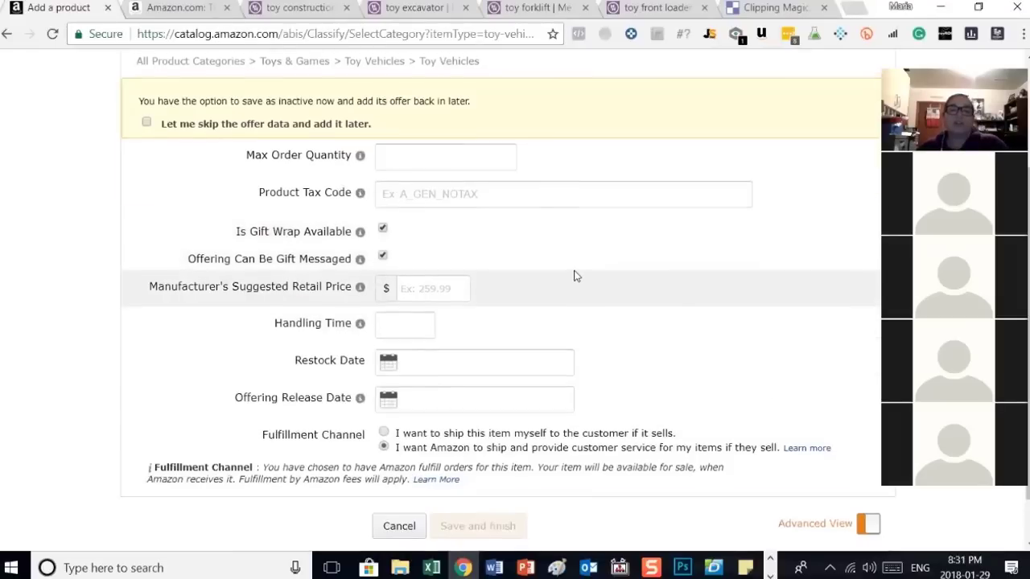
Step: Review the listing's compliance fields, including the unit choices for the item weight and battery weight
scroll(572, 276, up, 2)
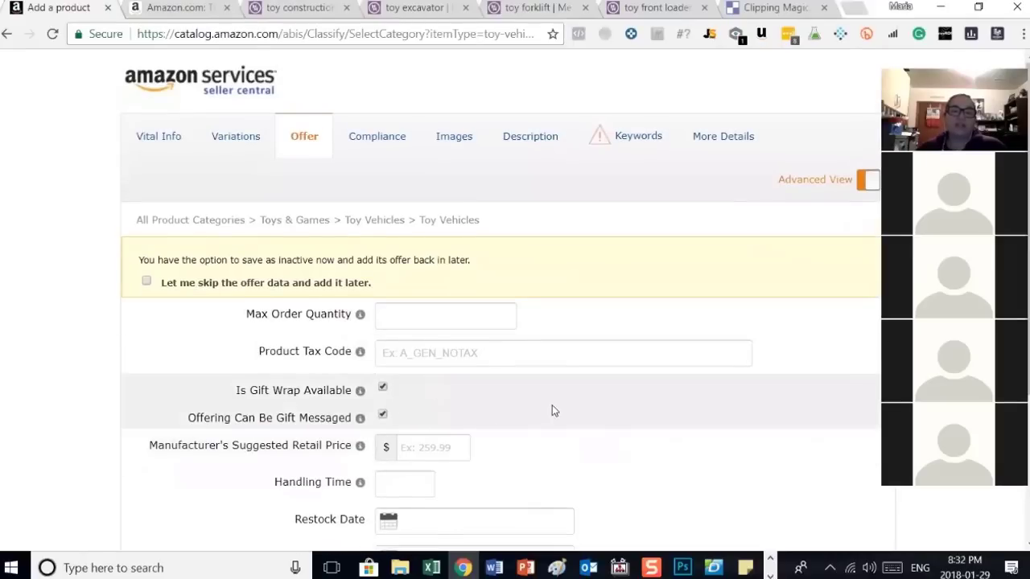
scroll(551, 405, down, 3)
scroll(552, 406, up, 2)
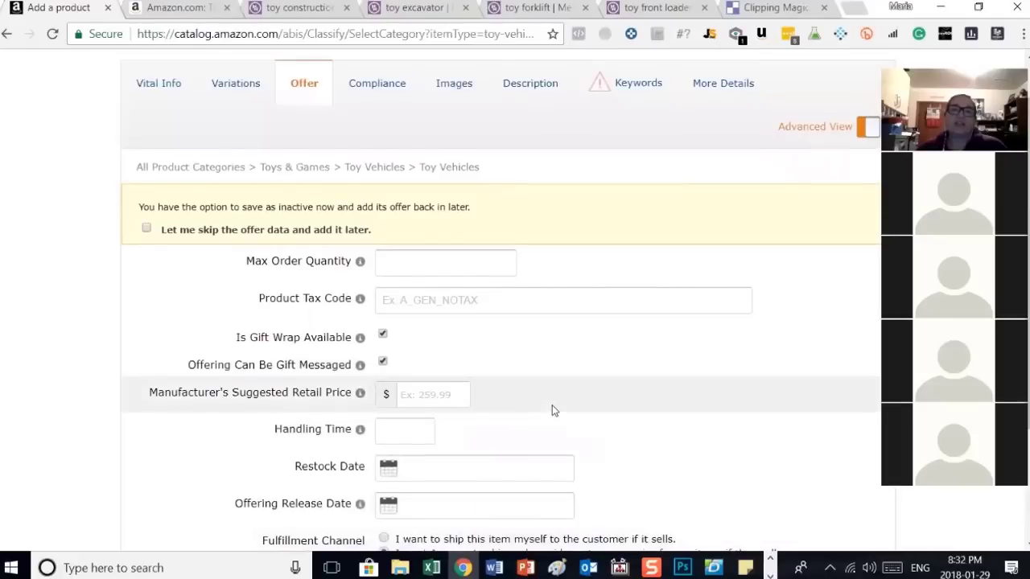
scroll(552, 404, up, 1)
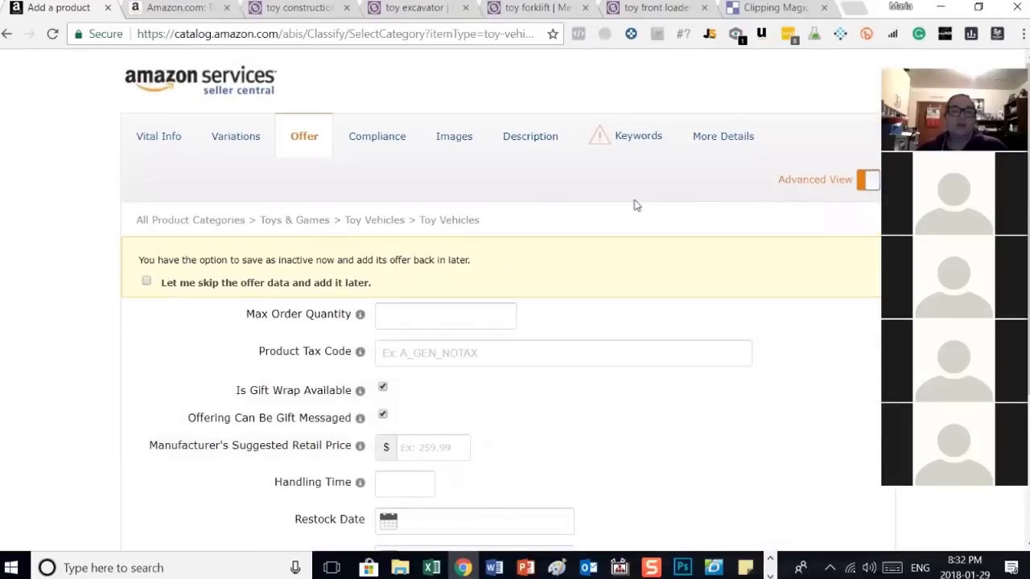
click(383, 144)
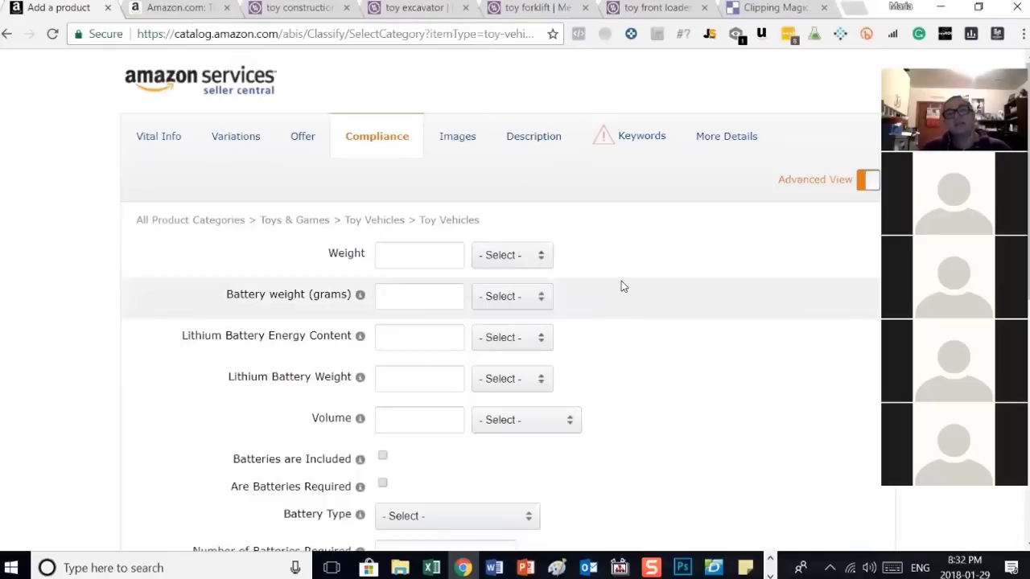
scroll(623, 285, down, 3)
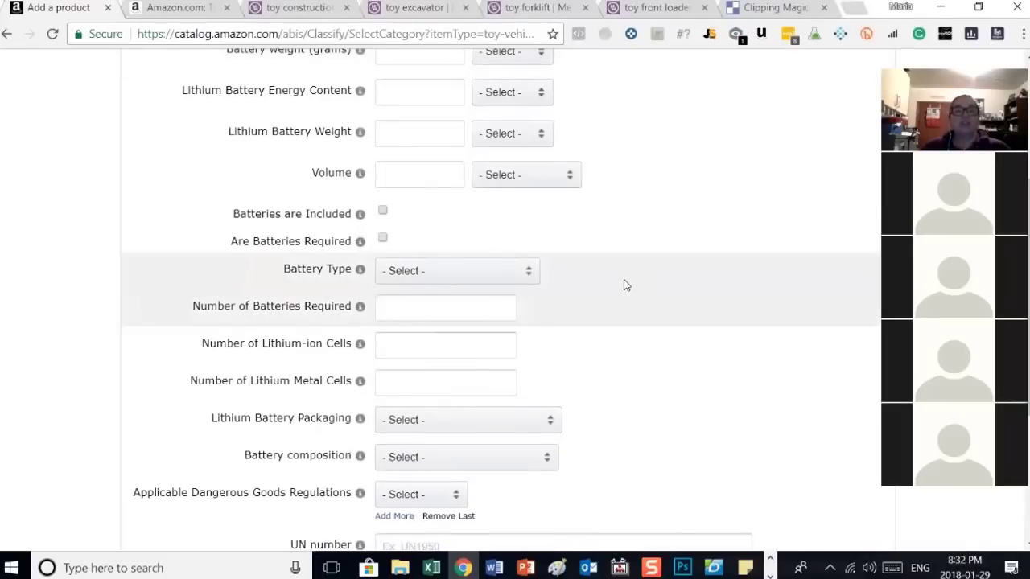
scroll(624, 284, down, 3)
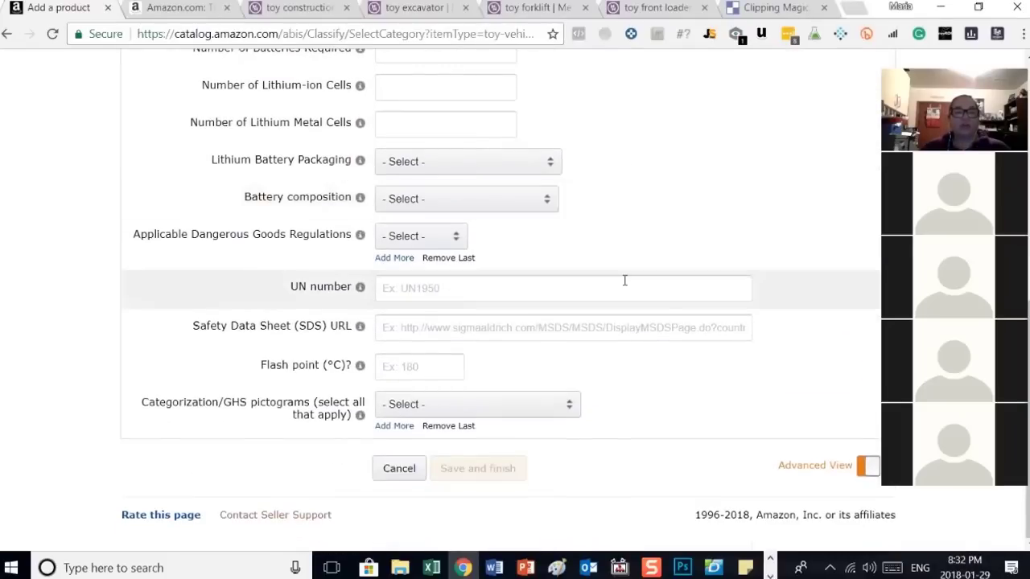
scroll(624, 280, up, 6)
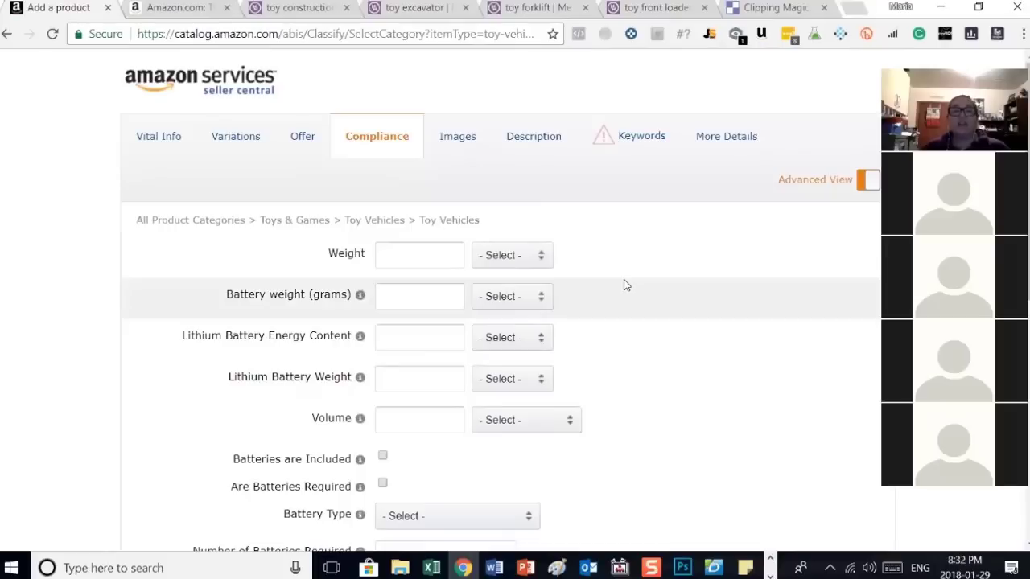
click(519, 267)
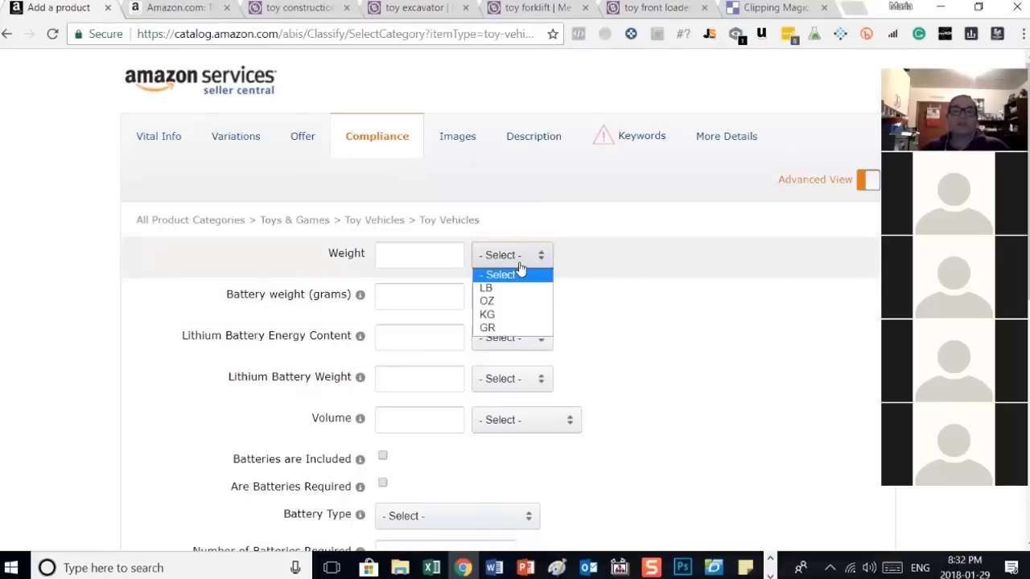
click(383, 256)
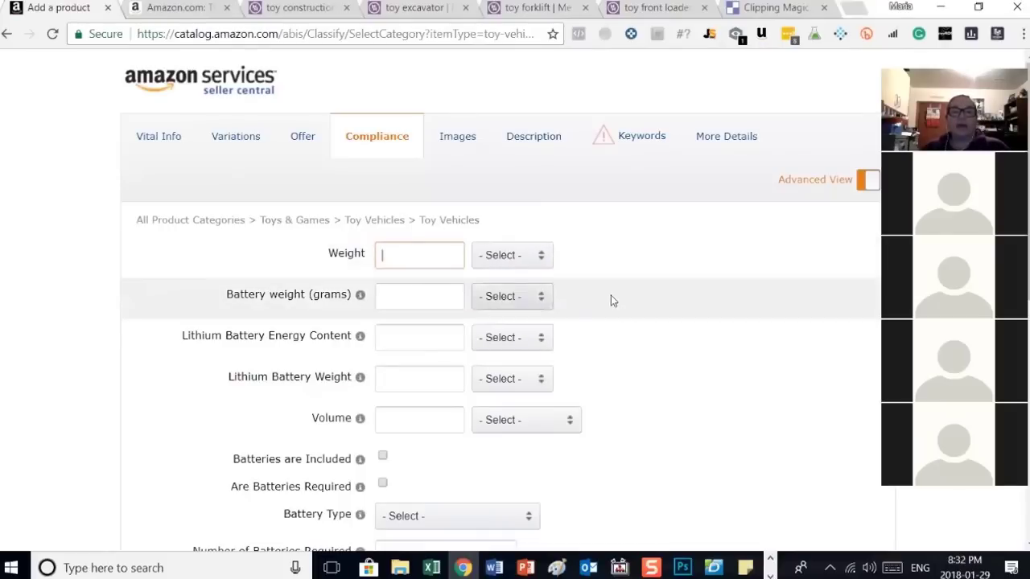
click(526, 299)
scroll(635, 328, down, 1)
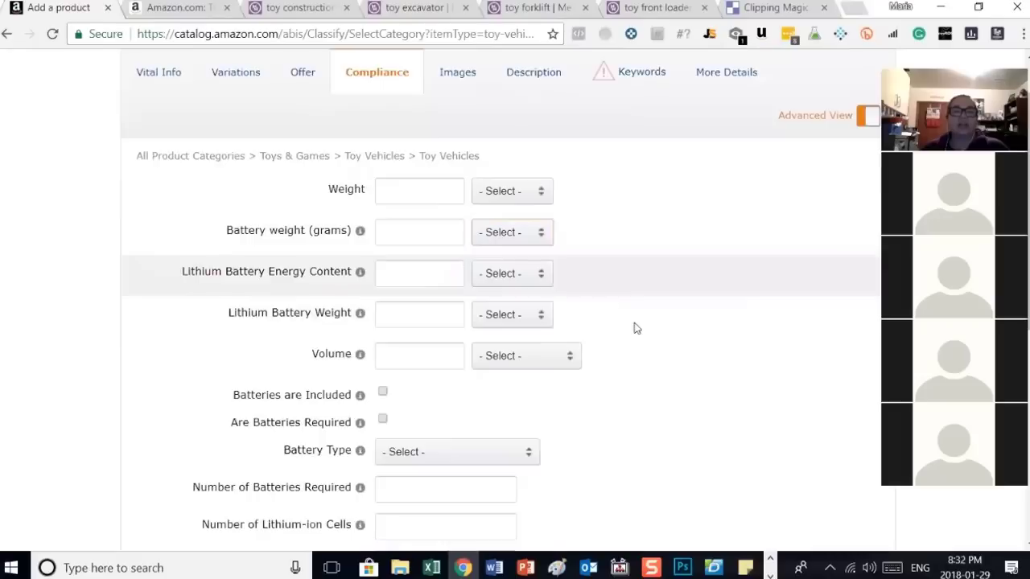
Step: Examine the choices for lithium battery energy content and weight, battery type and lithium battery packaging, plus the dangerous goods fields
scroll(636, 328, down, 2)
click(505, 173)
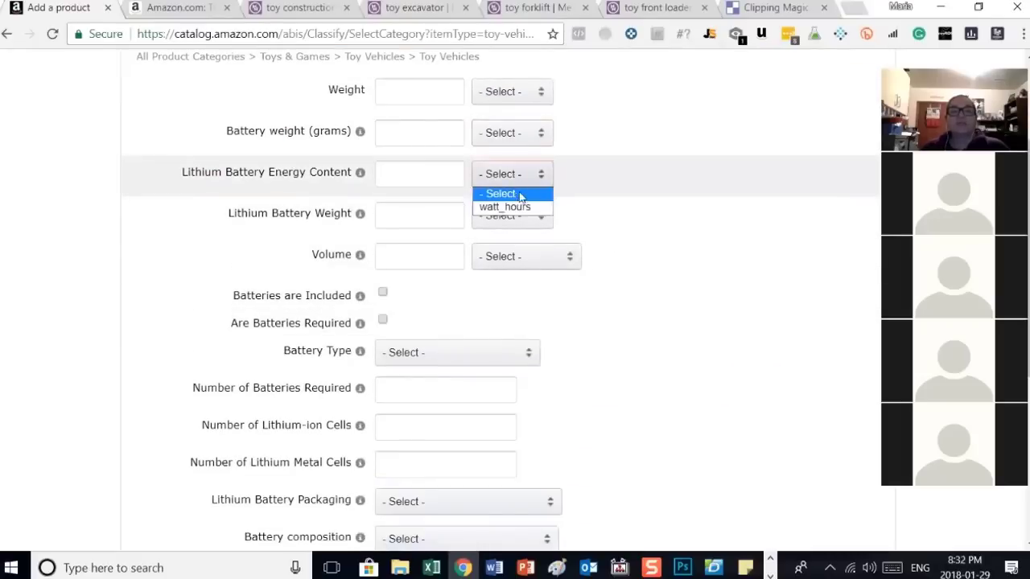
click(644, 235)
click(394, 173)
click(515, 217)
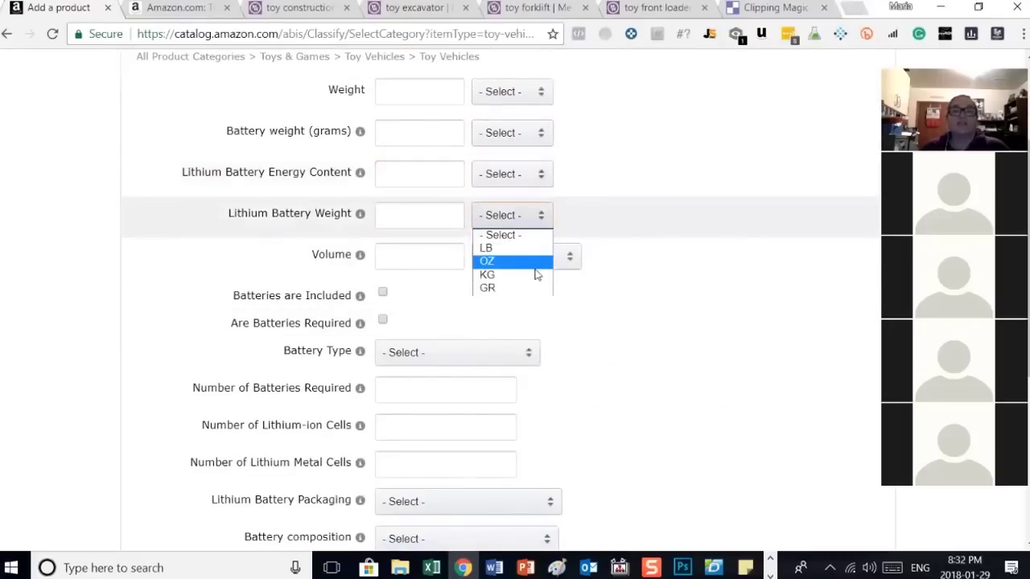
click(582, 314)
scroll(522, 309, down, 1)
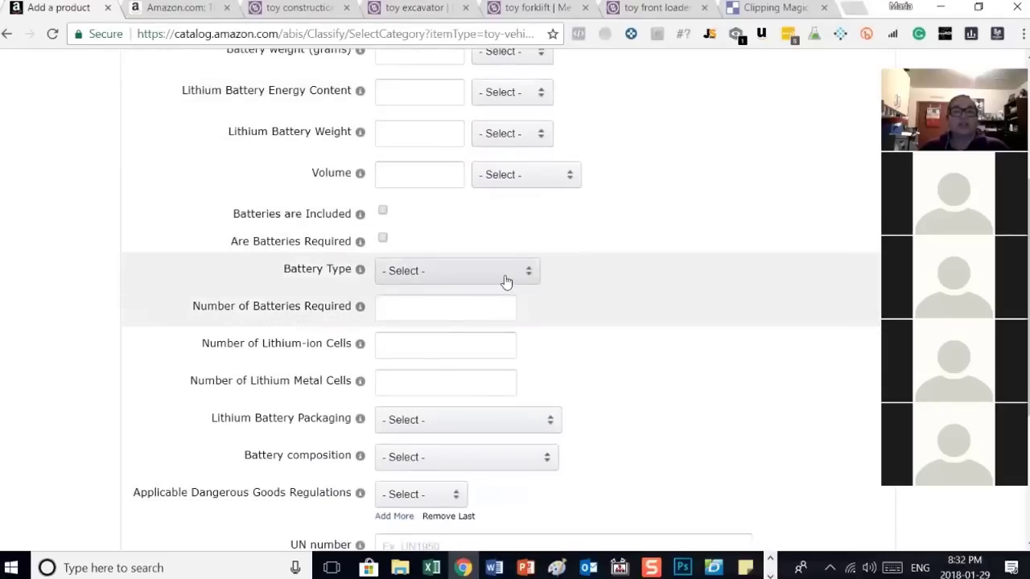
click(507, 280)
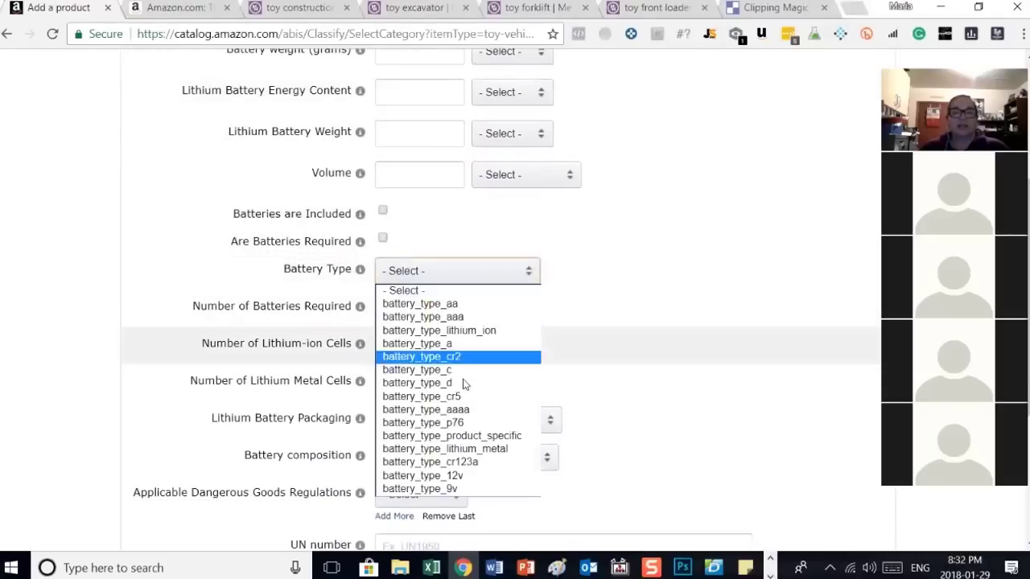
click(643, 270)
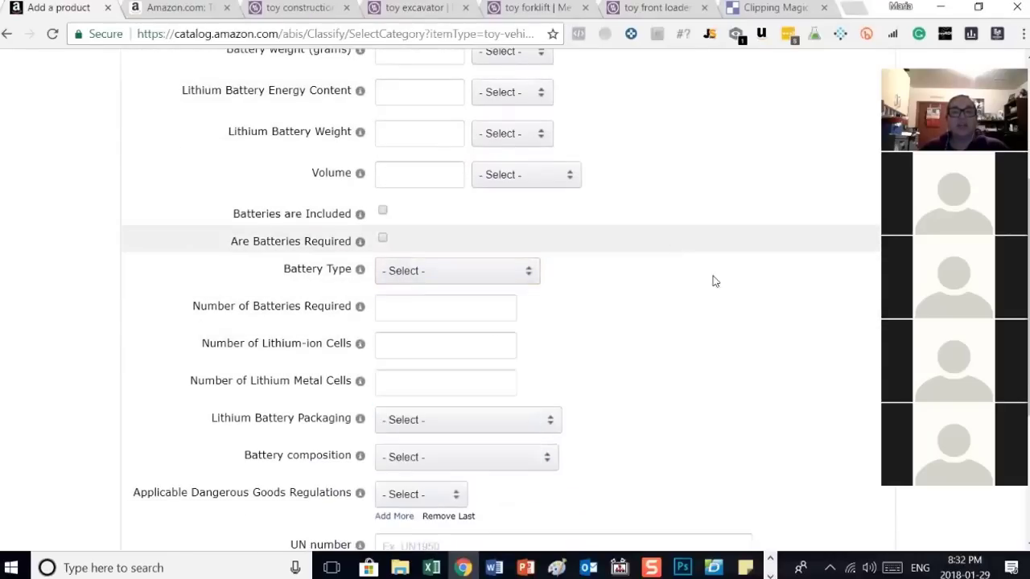
click(459, 422)
scroll(632, 438, down, 1)
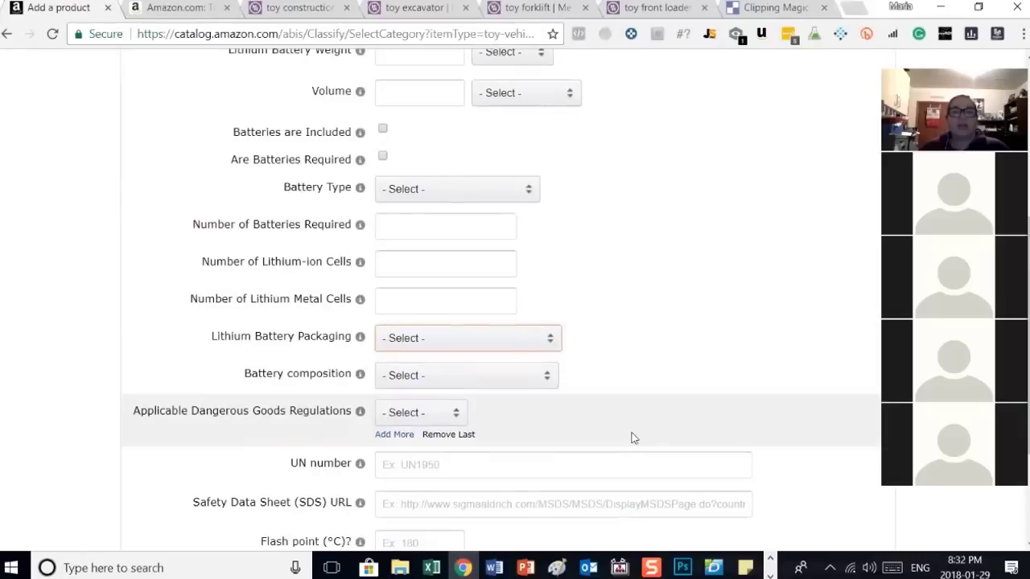
click(492, 340)
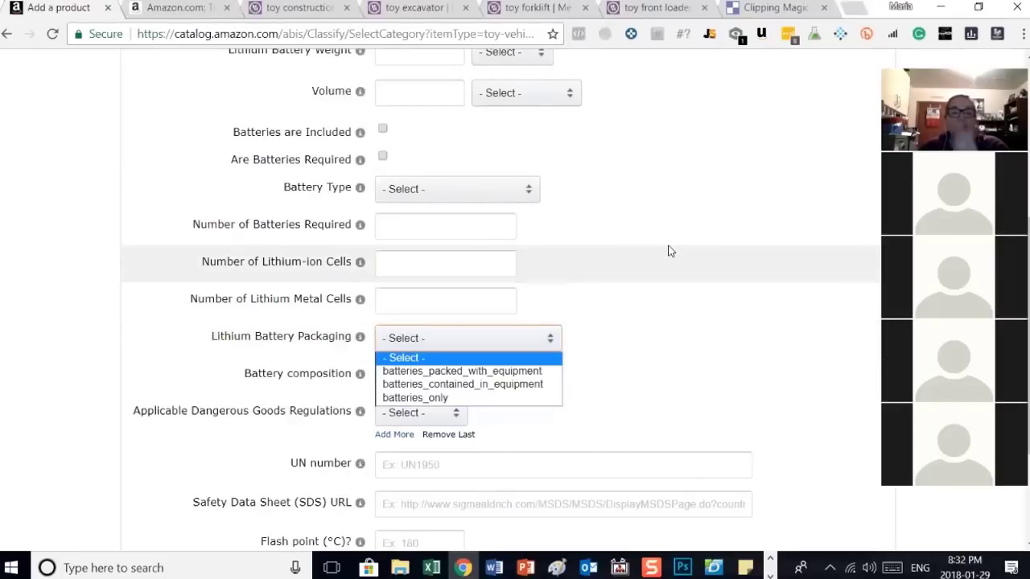
click(554, 340)
scroll(565, 375, down, 3)
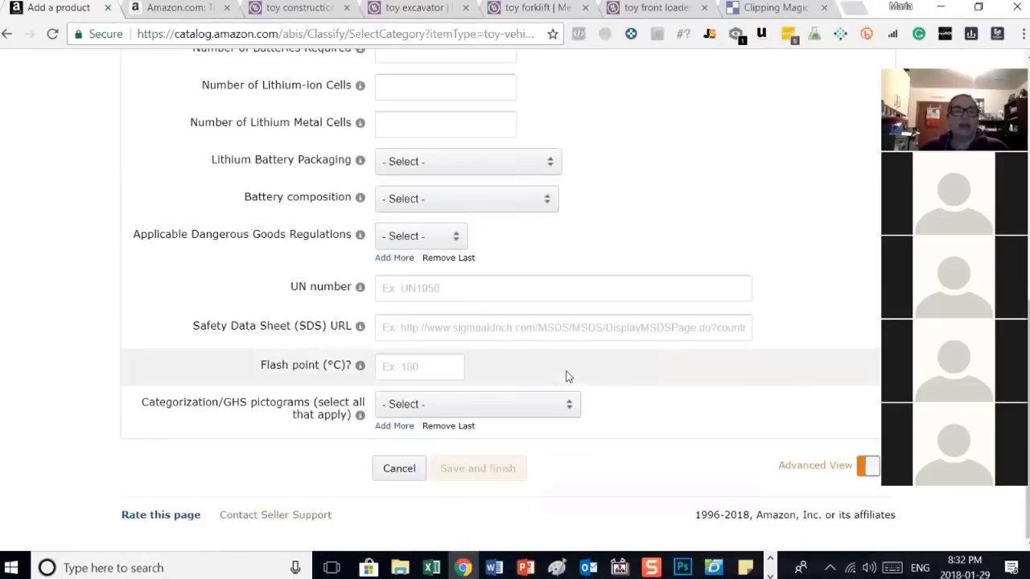
scroll(565, 376, up, 8)
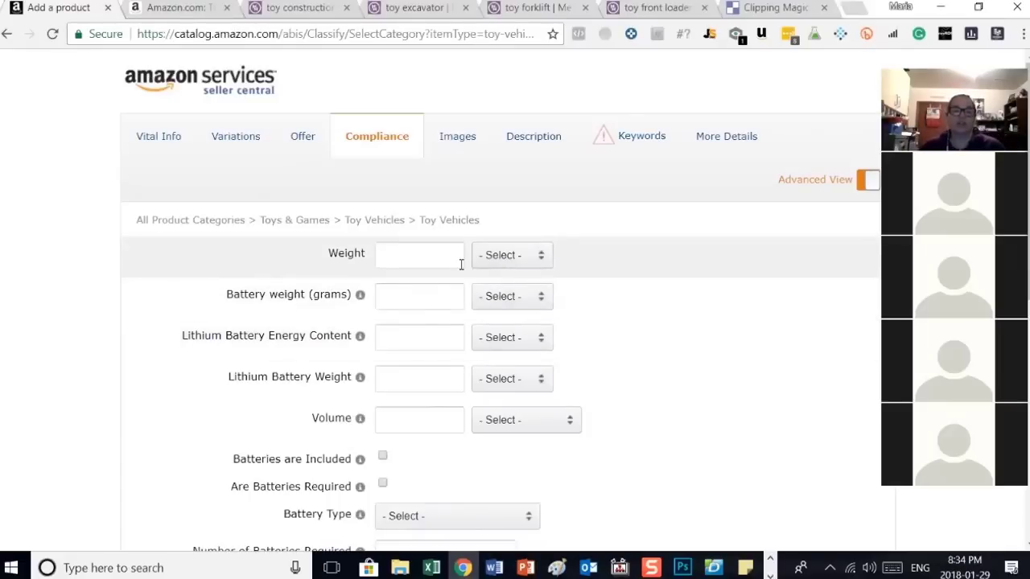
Step: Upload Truck20 as the main product image of the toy vehicle listing
click(457, 138)
scroll(599, 330, down, 1)
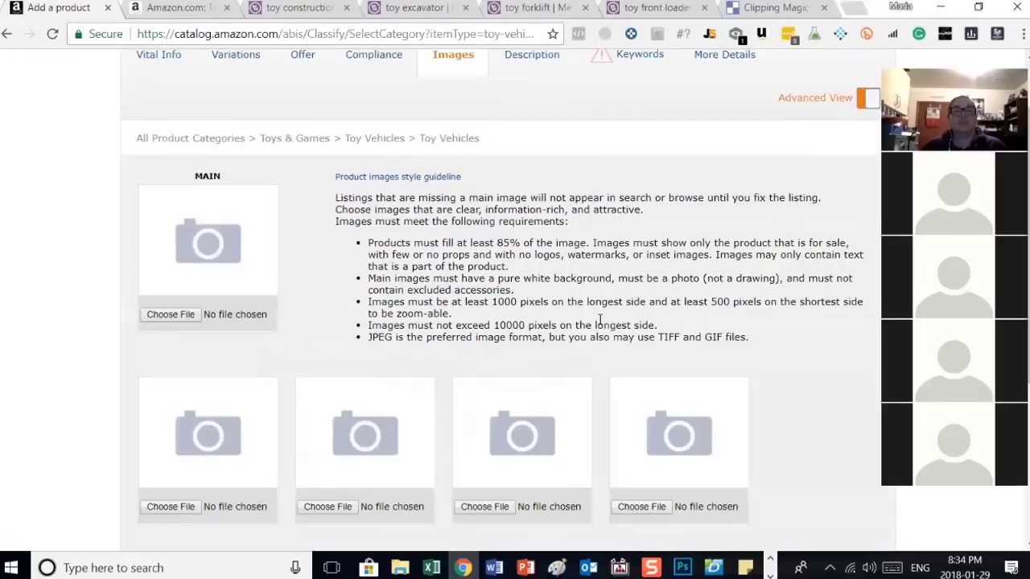
click(167, 317)
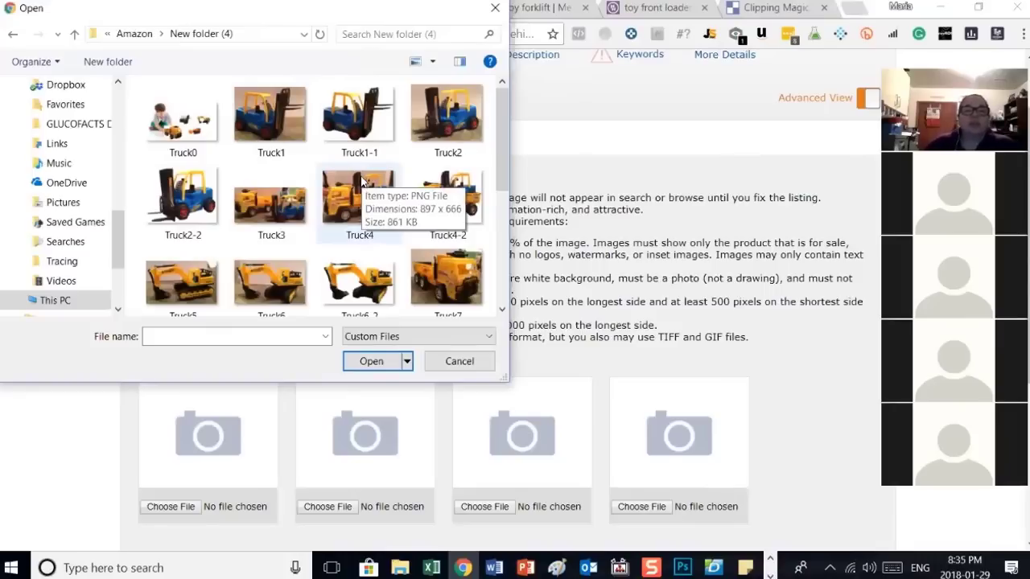
drag(502, 189, 512, 302)
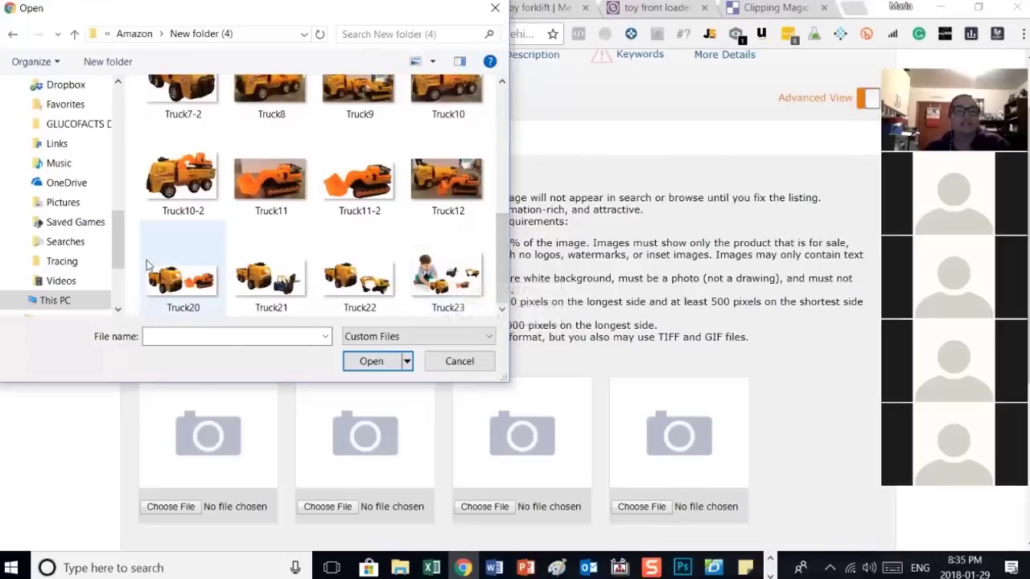
click(197, 282)
click(370, 361)
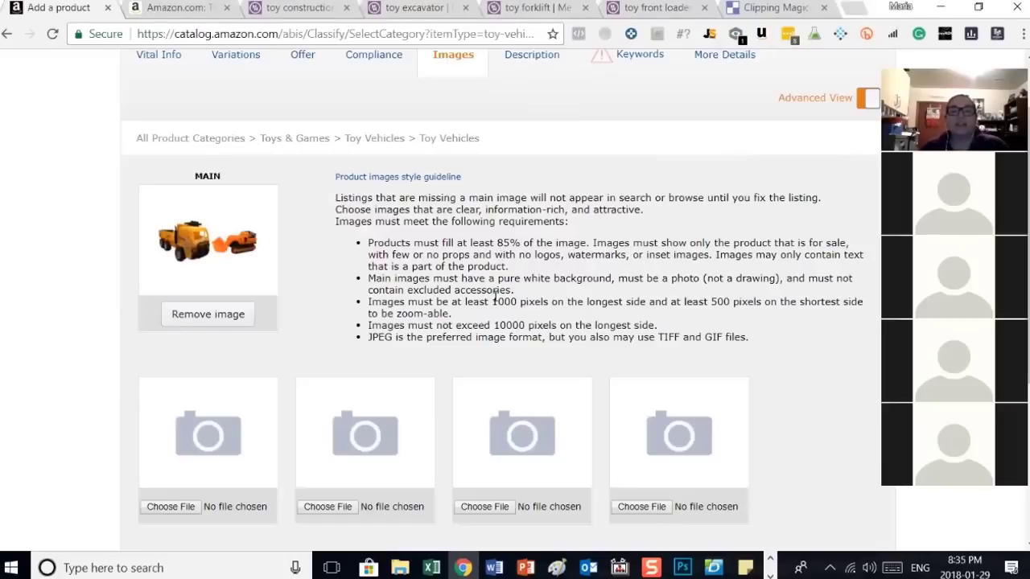
drag(494, 301, 518, 298)
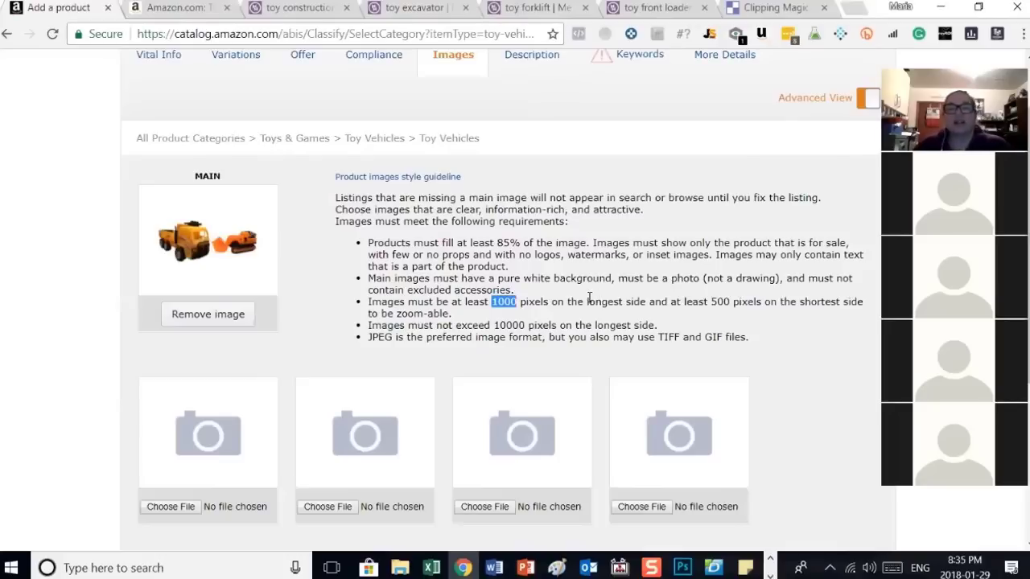
click(320, 279)
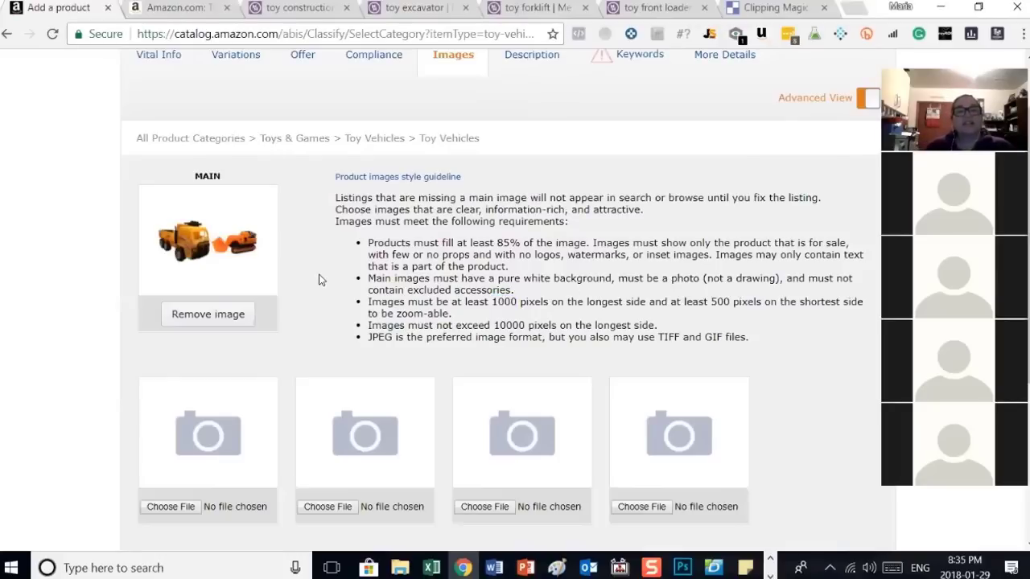
Step: Upload Truck21 into the first additional image slot
scroll(320, 279, down, 2)
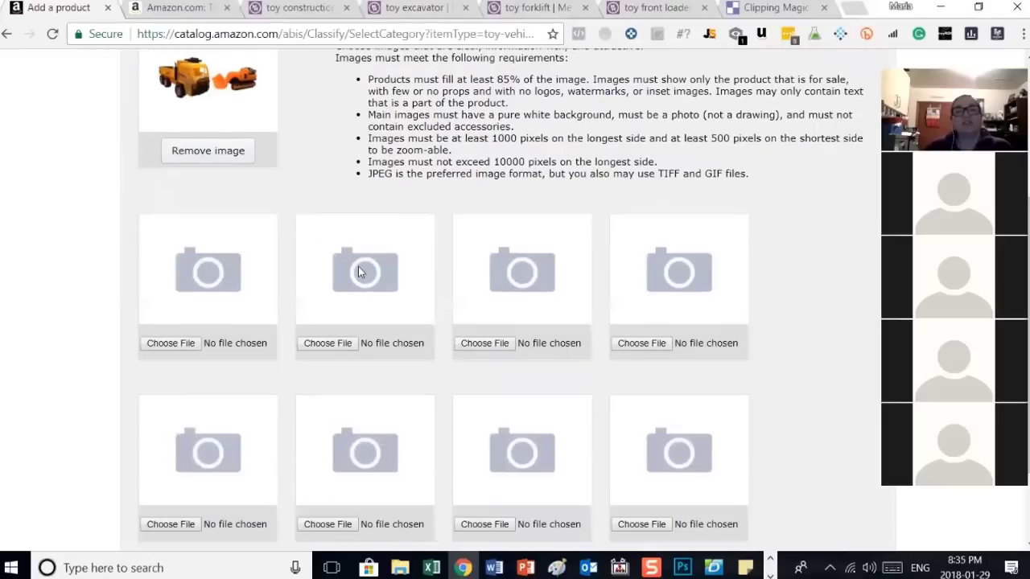
click(170, 344)
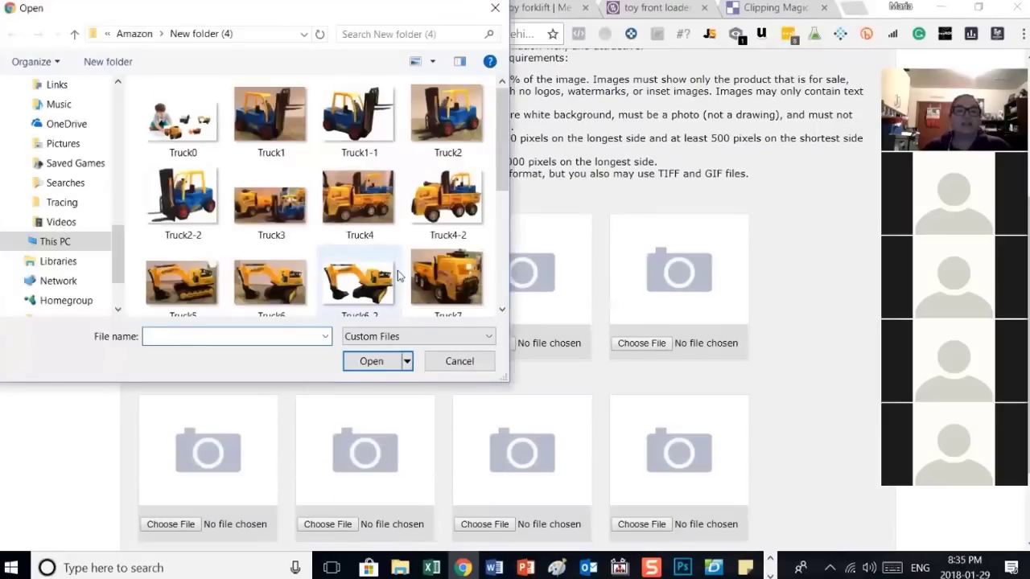
drag(503, 161, 505, 278)
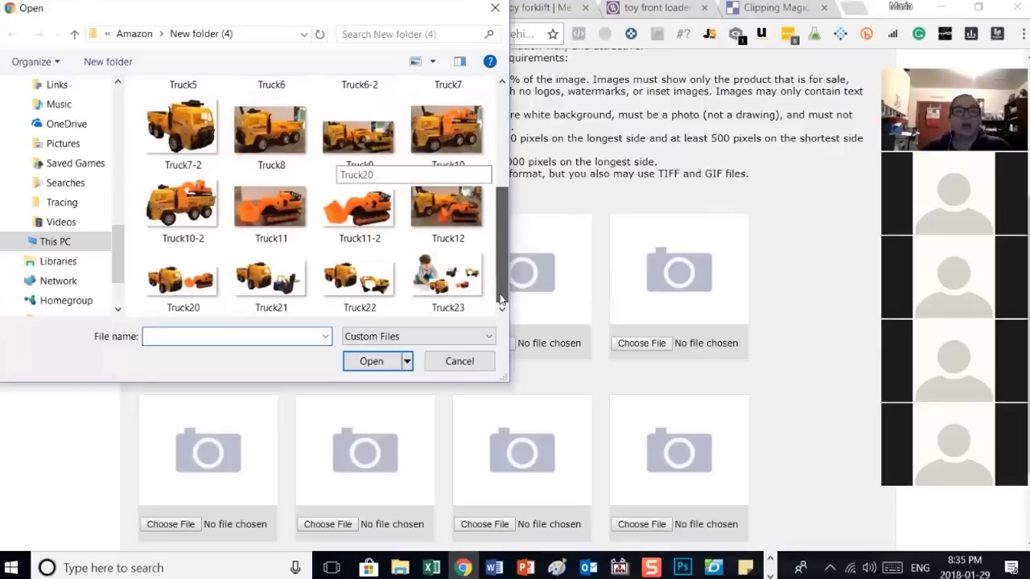
click(268, 283)
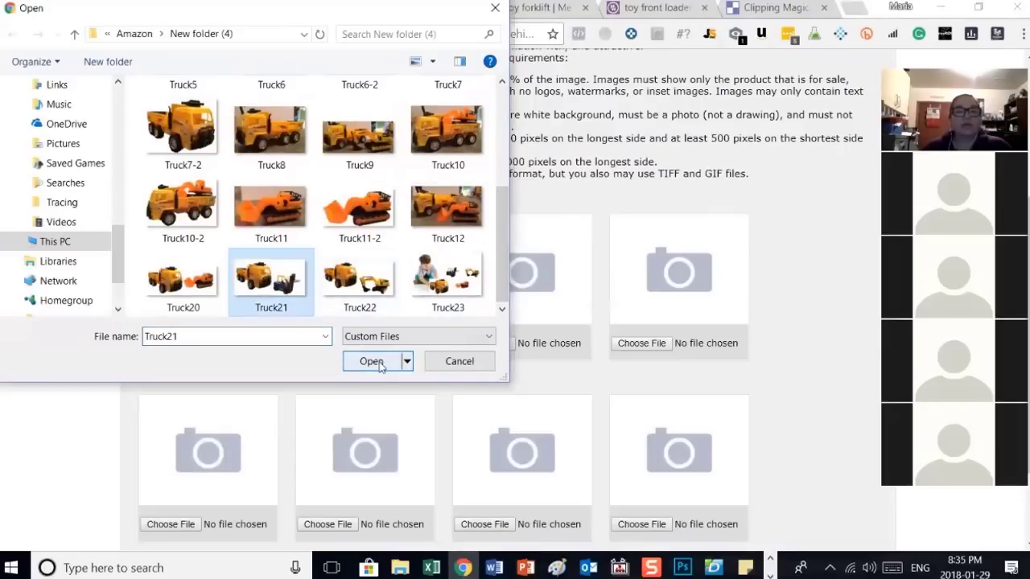
click(372, 362)
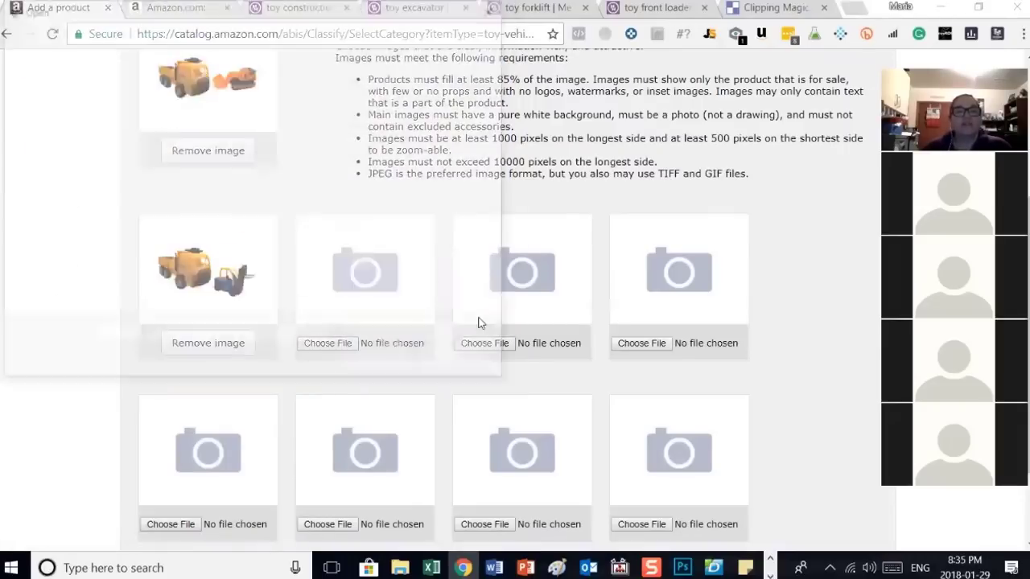
Step: Upload Truck22 into the second additional image slot
drag(503, 193, 491, 313)
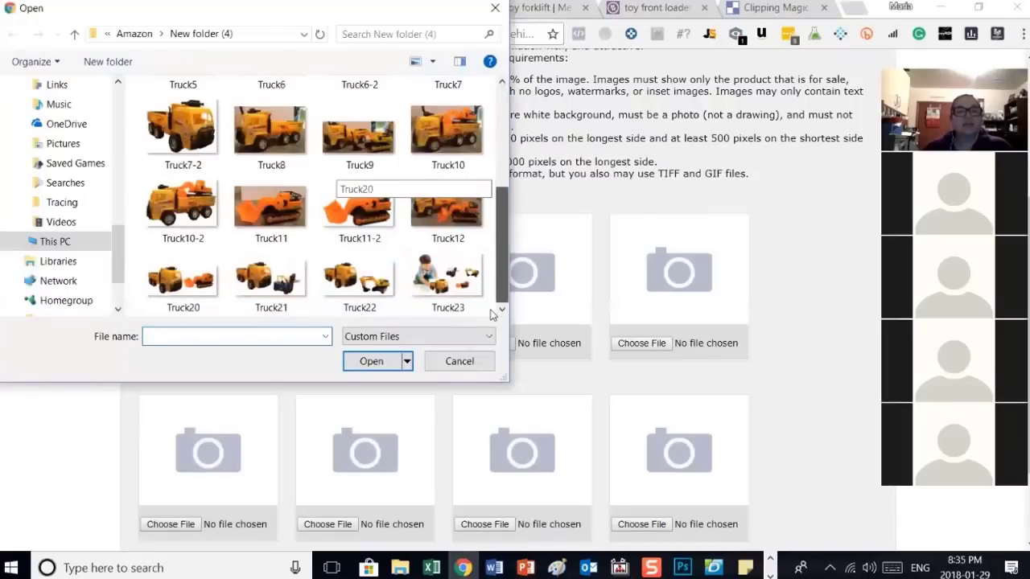
click(360, 282)
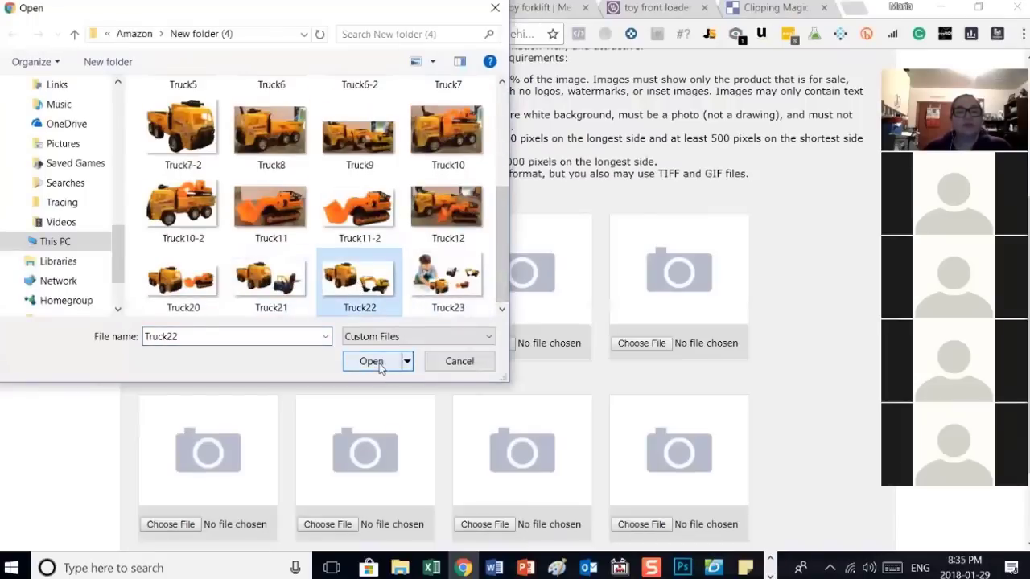
click(378, 364)
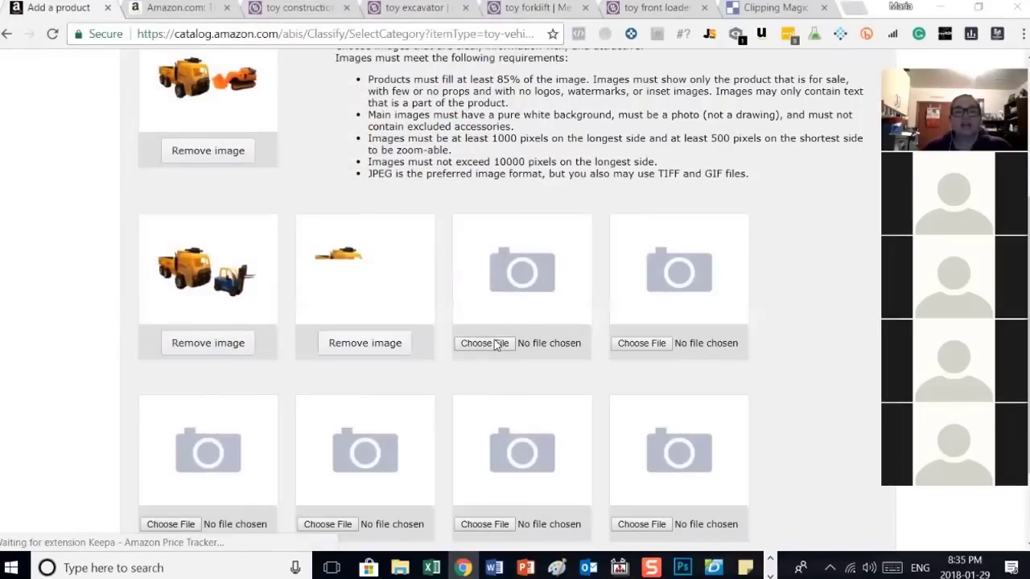
Step: Upload Truck23 into the third additional image slot
click(497, 345)
drag(503, 193, 500, 299)
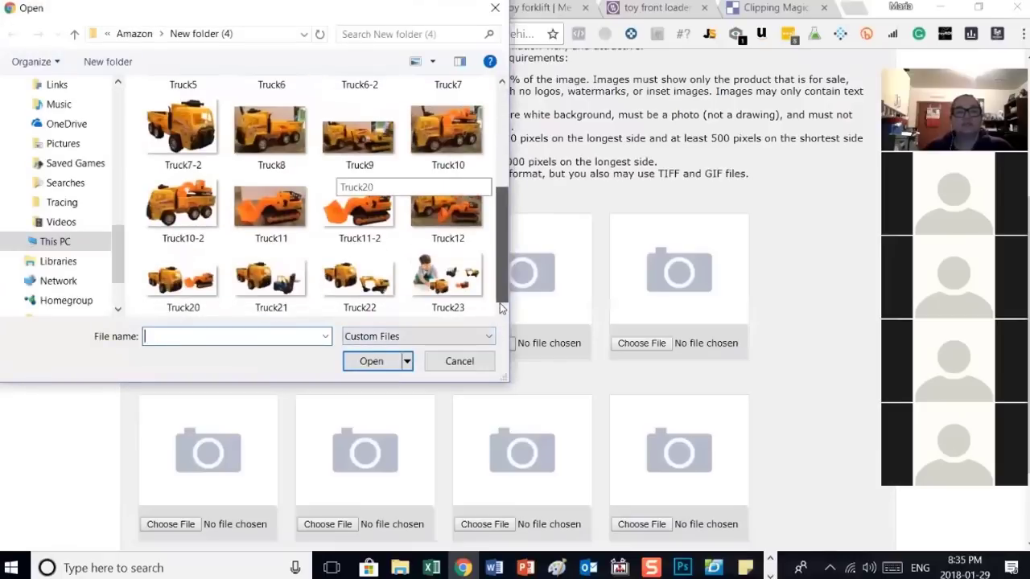
click(442, 277)
click(372, 361)
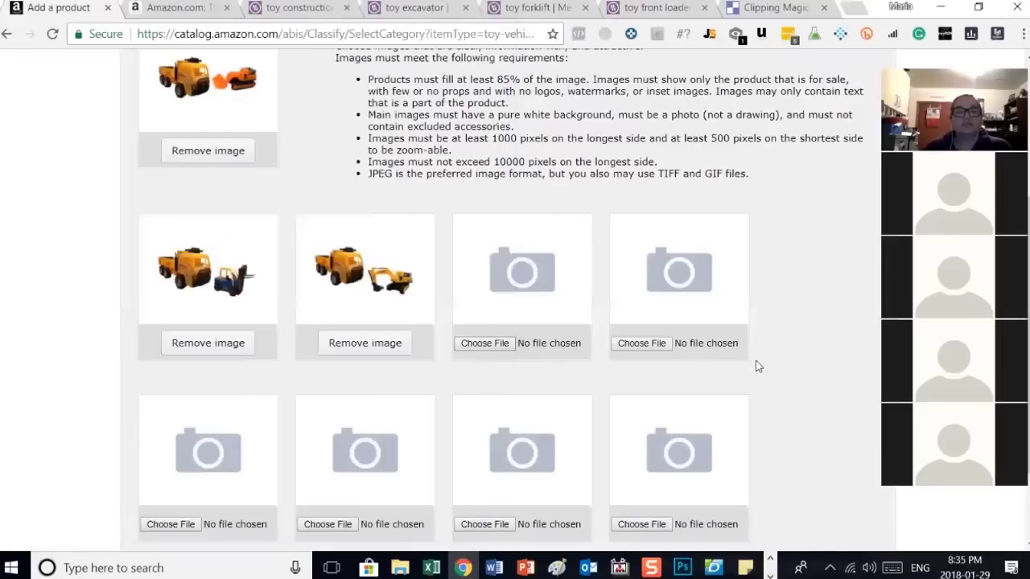
scroll(770, 316, down, 2)
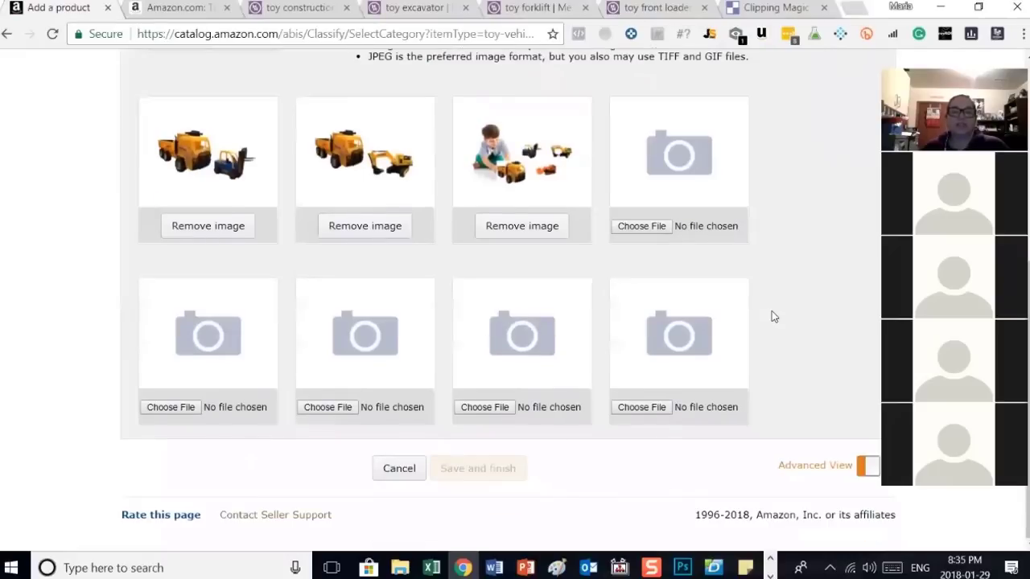
scroll(772, 317, up, 5)
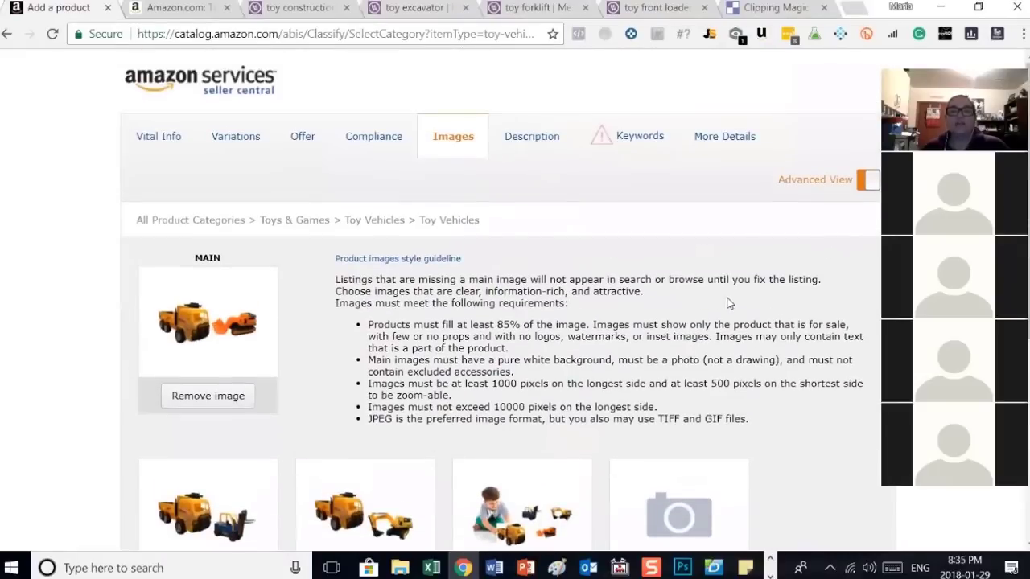
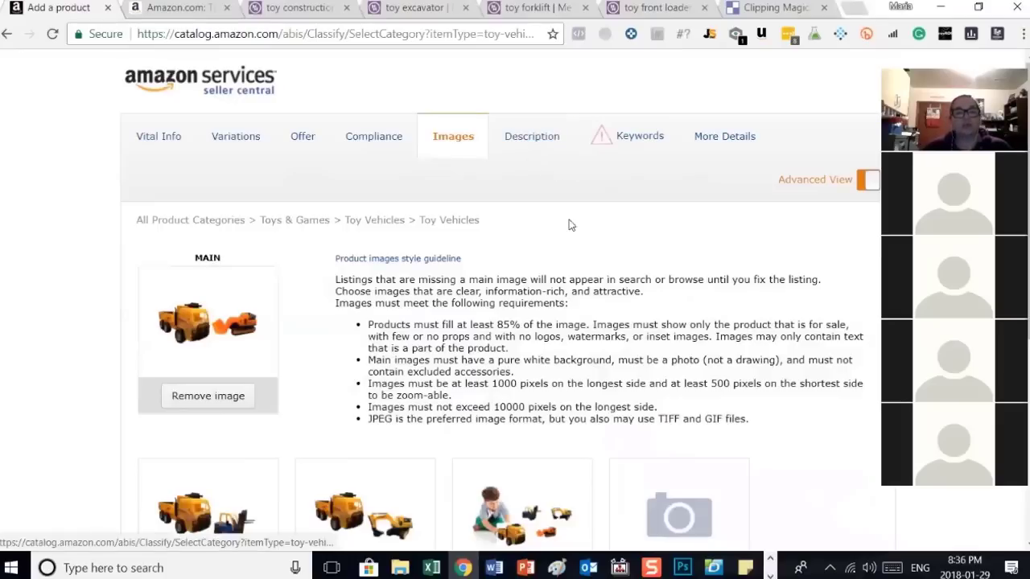
scroll(674, 266, down, 1)
scroll(643, 248, up, 1)
scroll(540, 145, down, 1)
scroll(604, 225, up, 1)
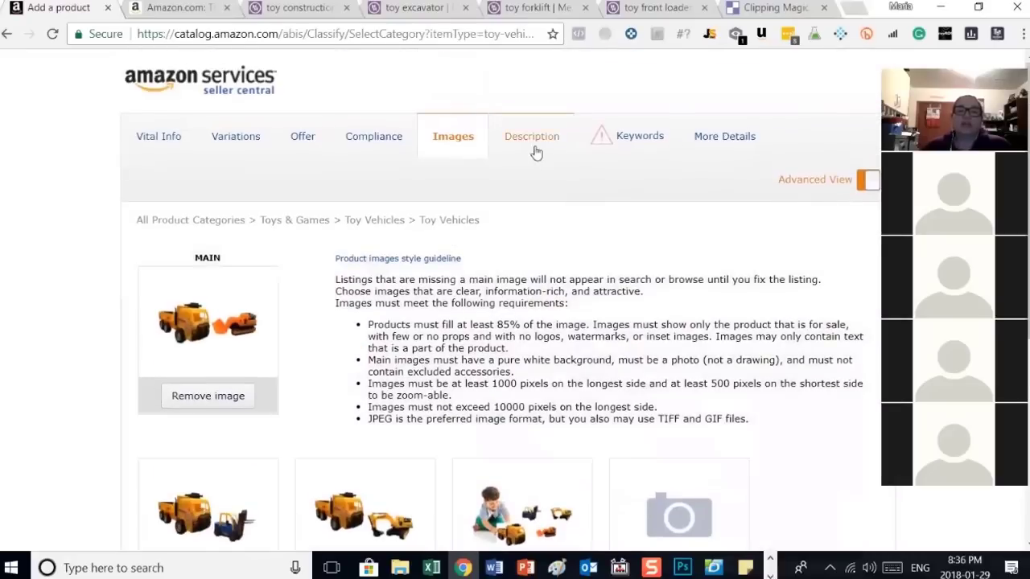
Step: Copy the full product description from the Truck Set listing form in Word into the listing's Product Description field
click(530, 139)
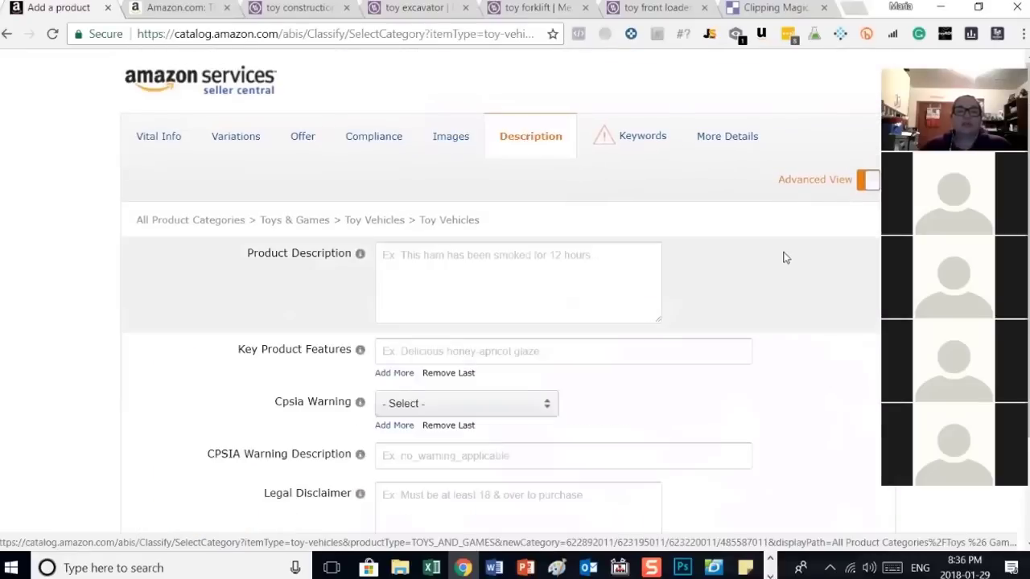
click(497, 267)
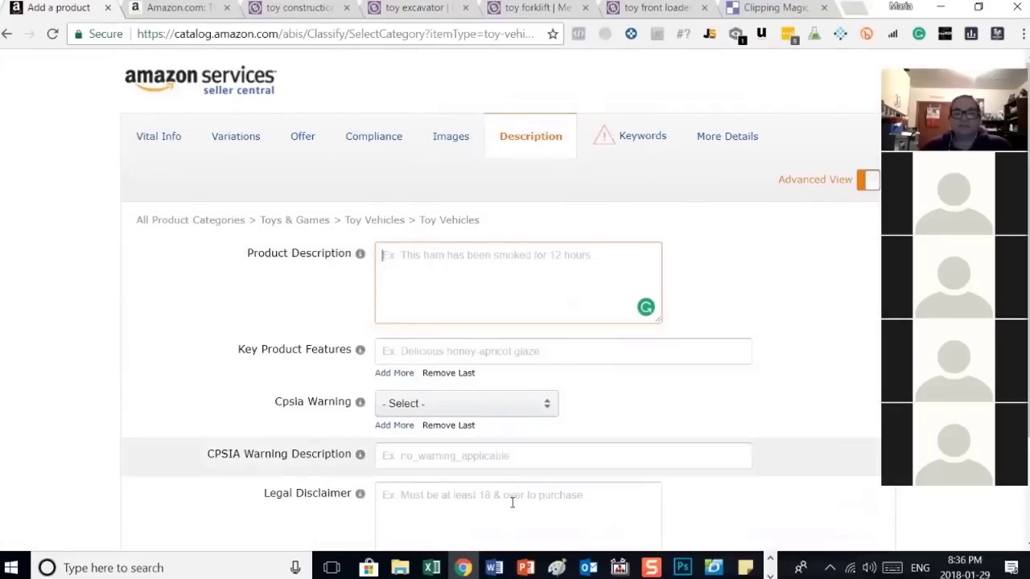
click(494, 568)
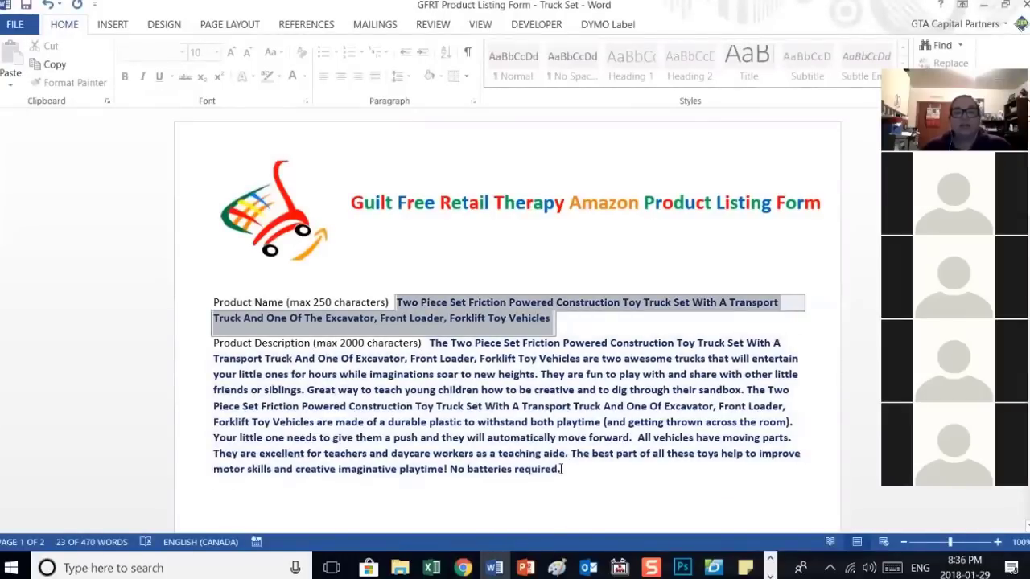
mouse_move(561, 470)
mouse_down()
mouse_move(451, 406)
mouse_move(434, 337)
mouse_up()
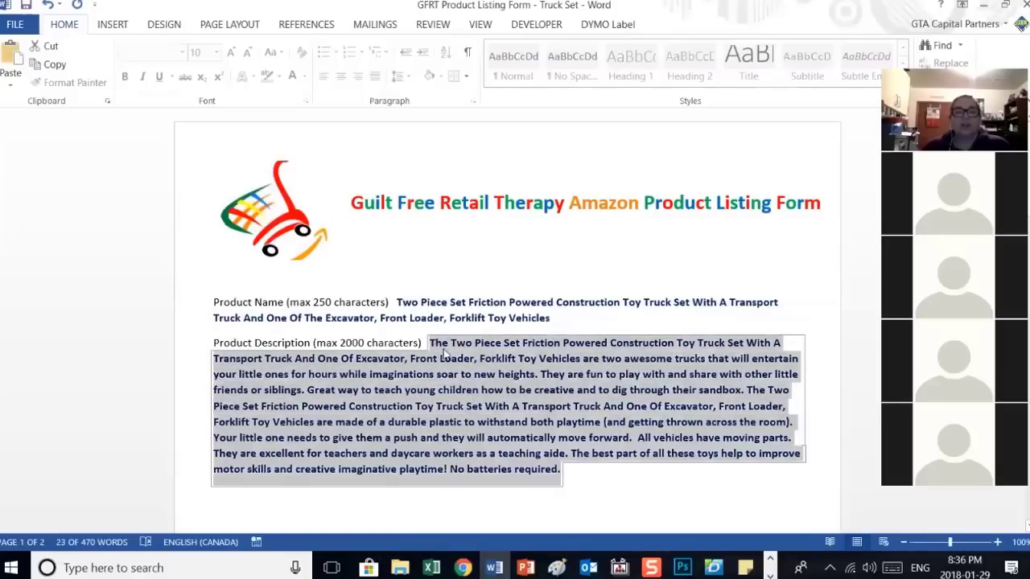
right_click(522, 371)
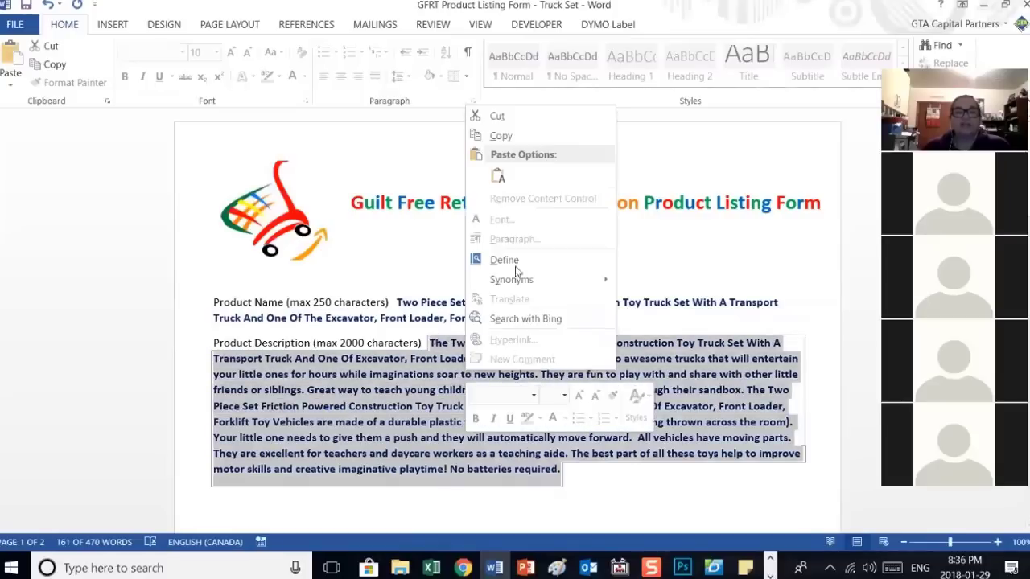
click(500, 136)
click(462, 568)
right_click(394, 264)
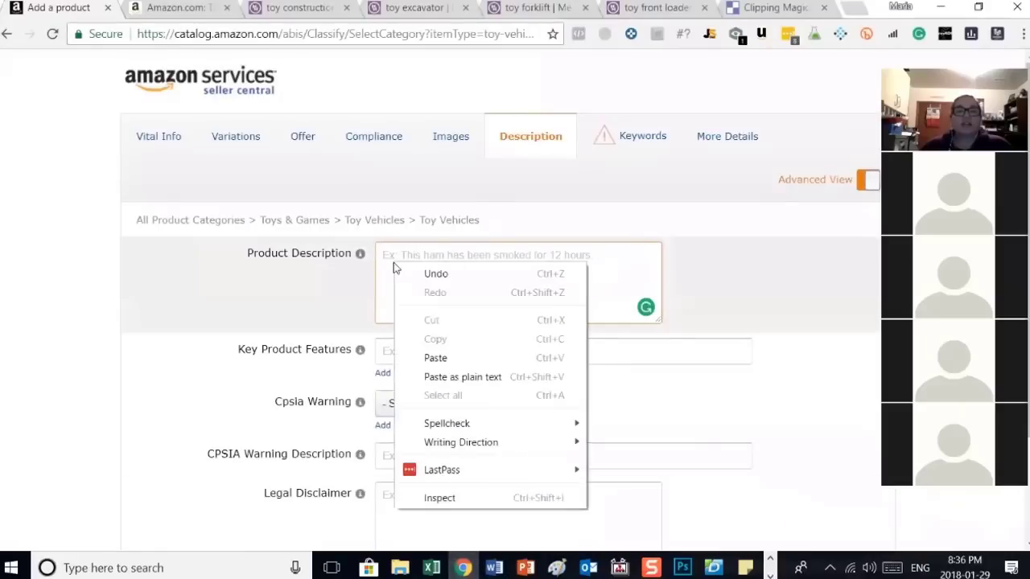
click(457, 357)
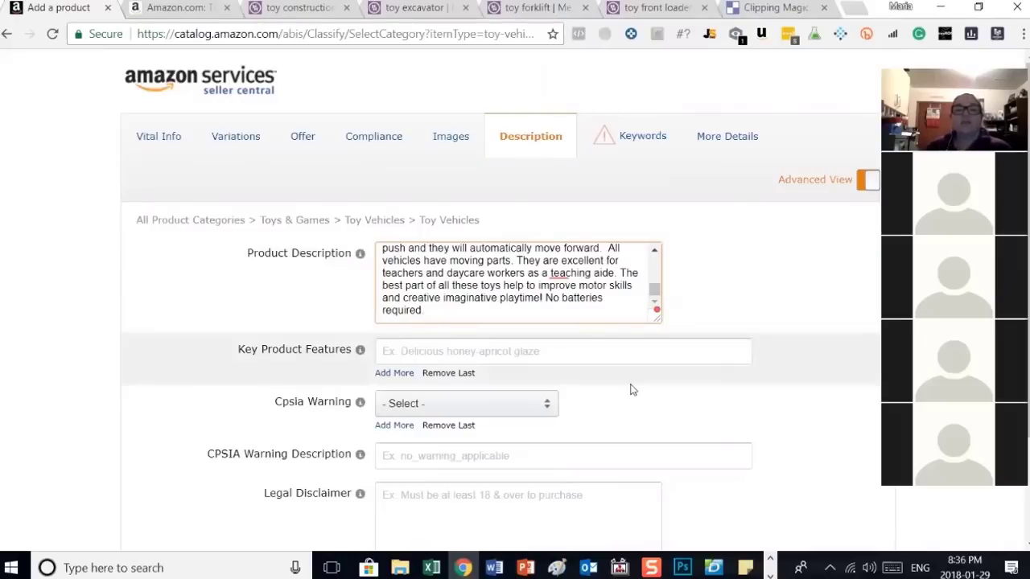
Step: Read through the pasted product description, including the sentence about teaching young children and the closing lines
drag(654, 289, 655, 236)
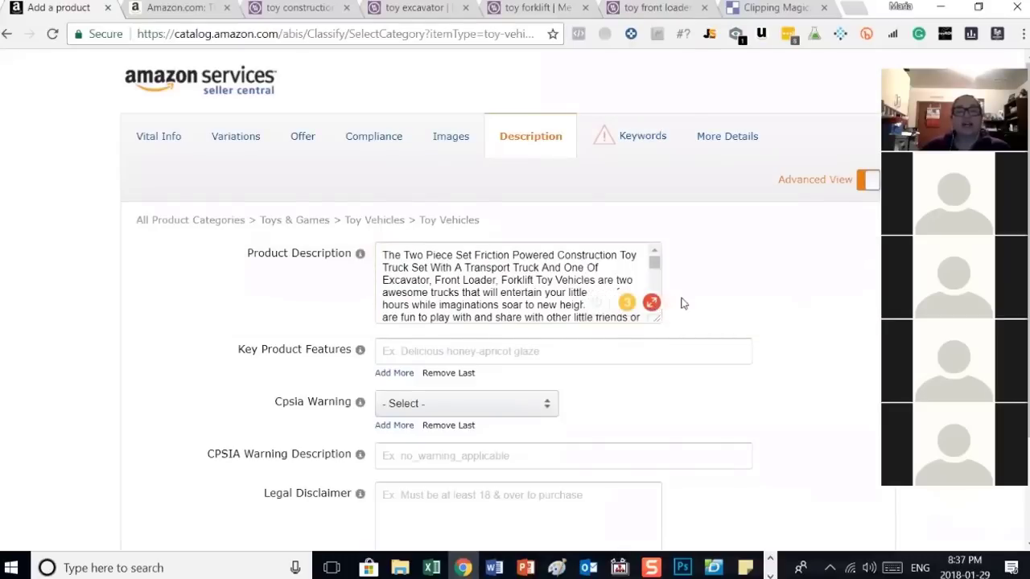
scroll(607, 335, down, 1)
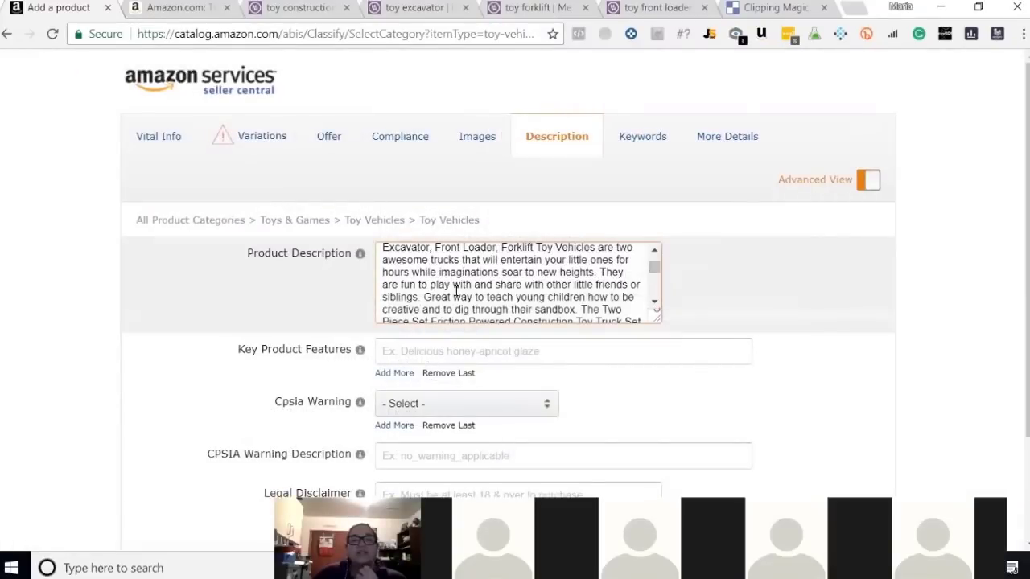
drag(432, 297, 579, 297)
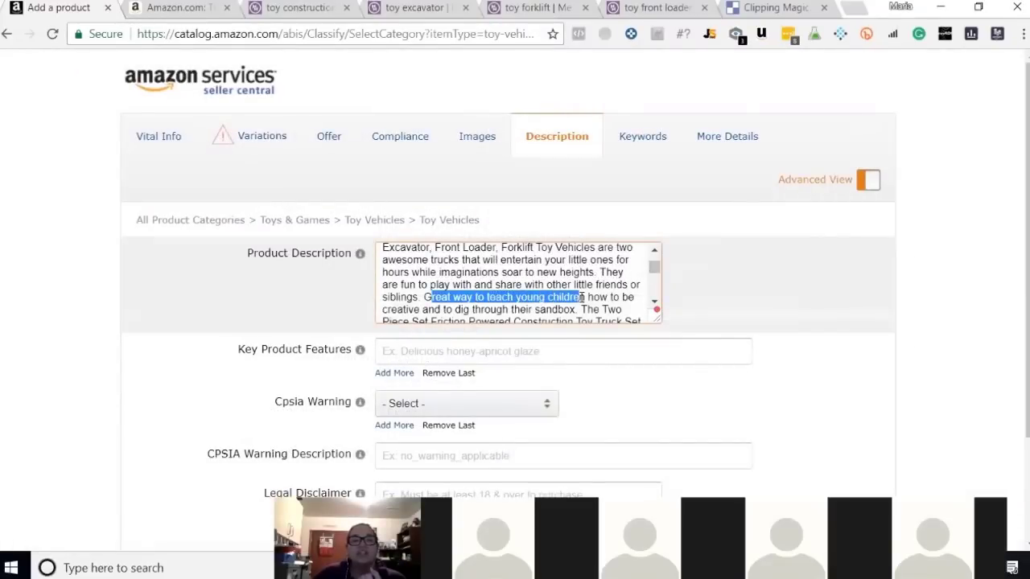
drag(654, 267, 657, 279)
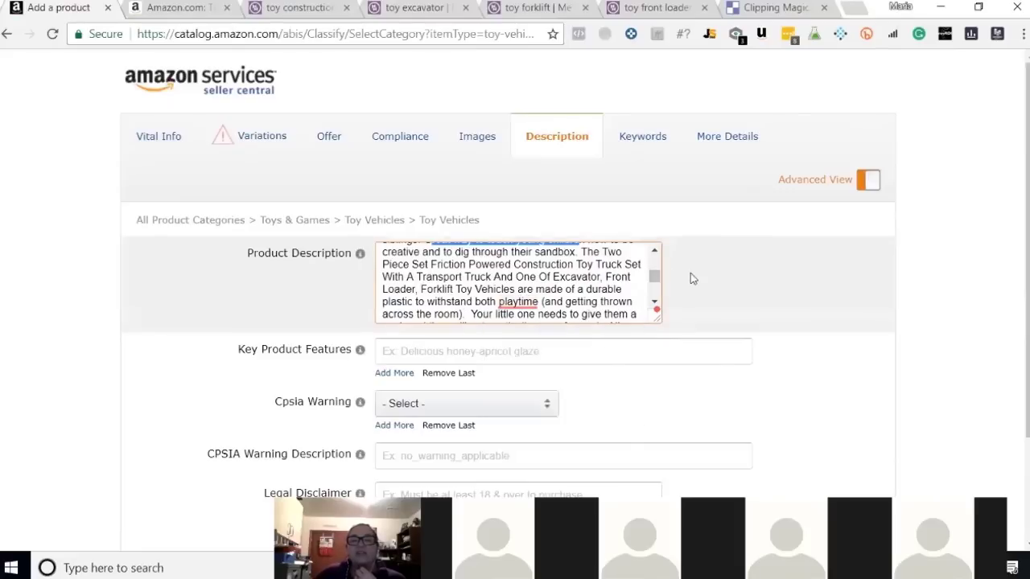
drag(656, 276, 656, 291)
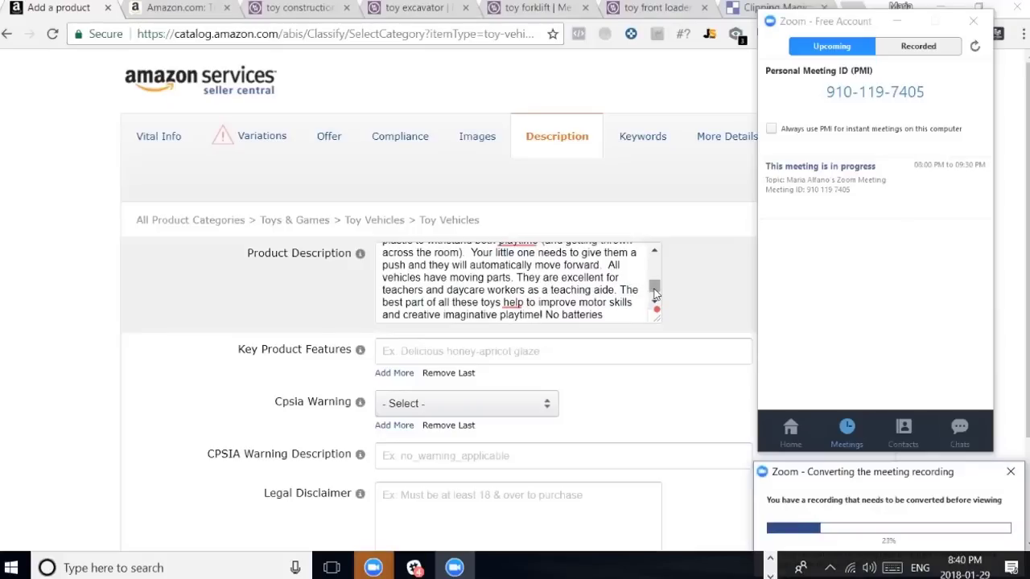
scroll(654, 294, up, 2)
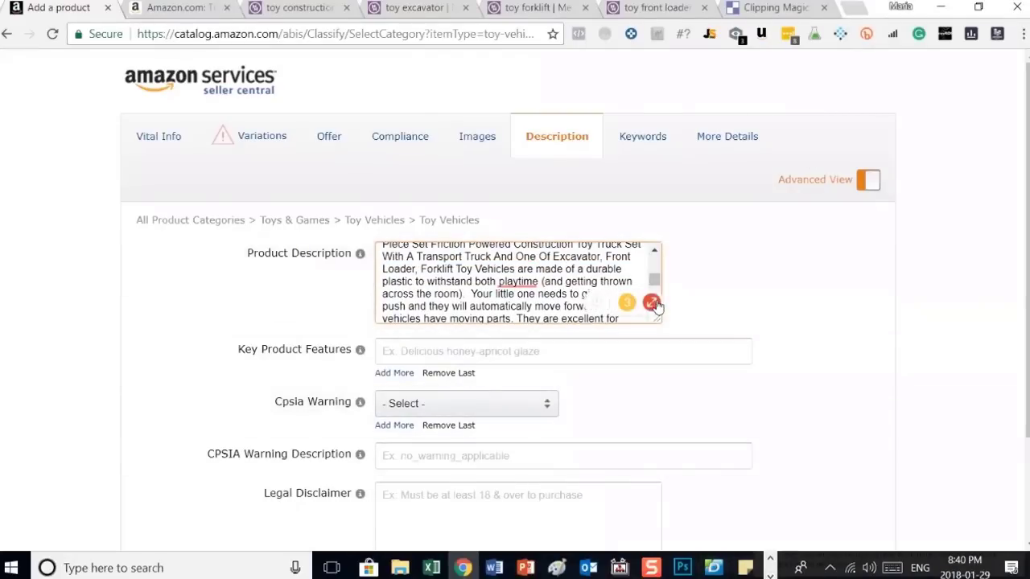
click(409, 358)
scroll(531, 290, down, 3)
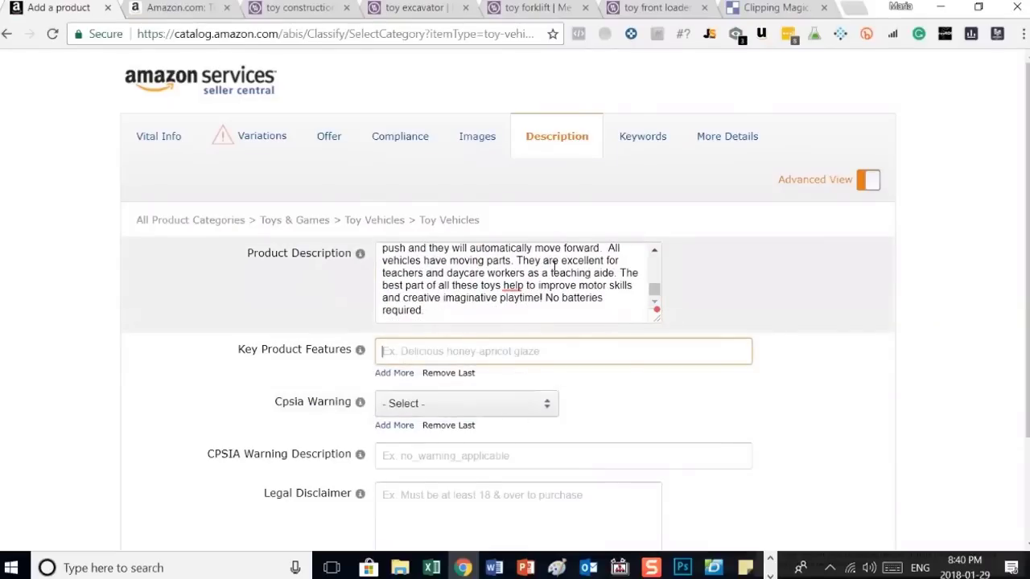
scroll(492, 312, up, 3)
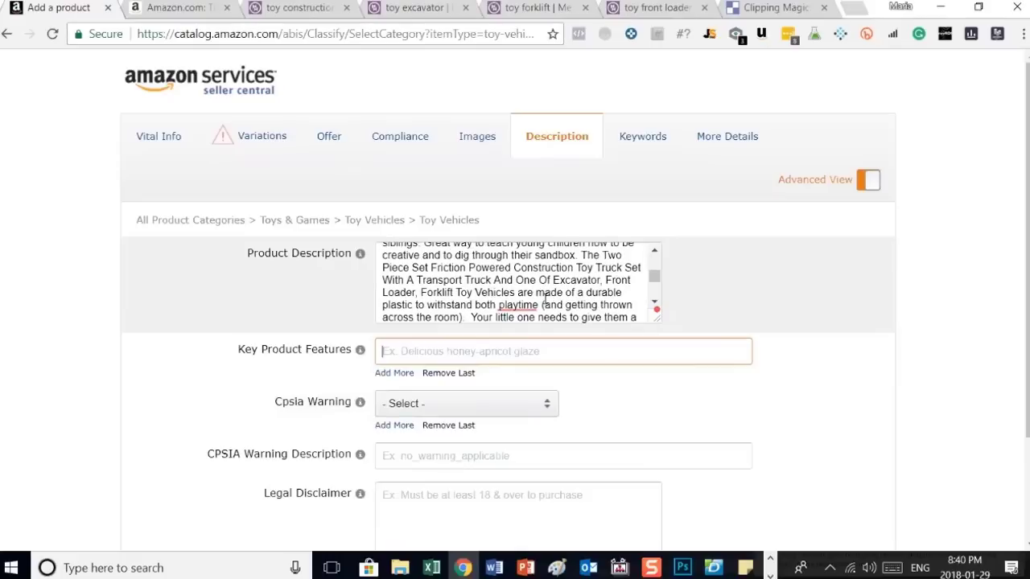
Step: Examine the pasted description's wording about durable plastic, withstanding playtime and getting thrown across the room
drag(553, 307, 595, 306)
drag(501, 320, 477, 255)
scroll(475, 283, up, 3)
scroll(497, 319, down, 3)
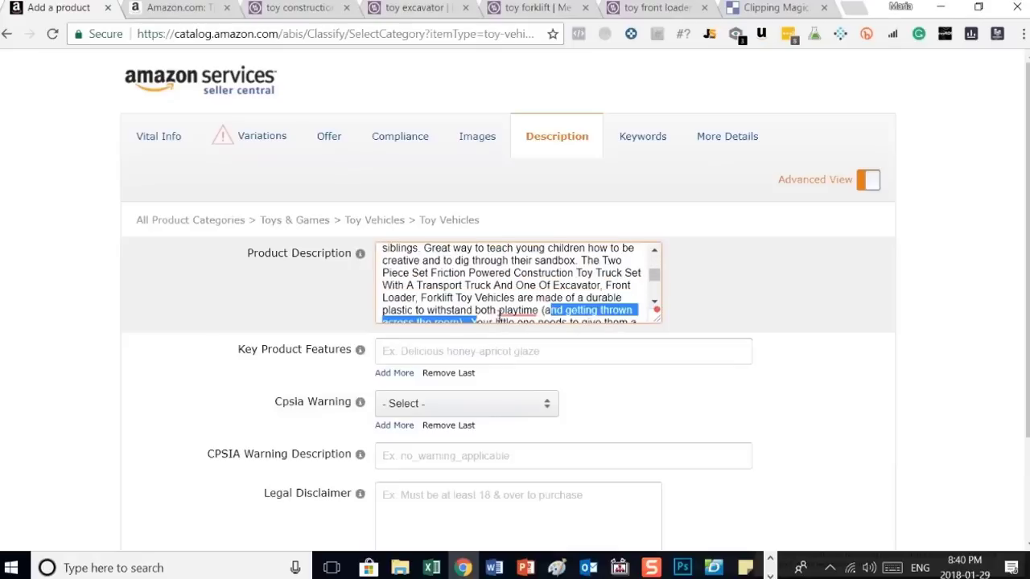
scroll(501, 314, down, 2)
scroll(508, 293, up, 2)
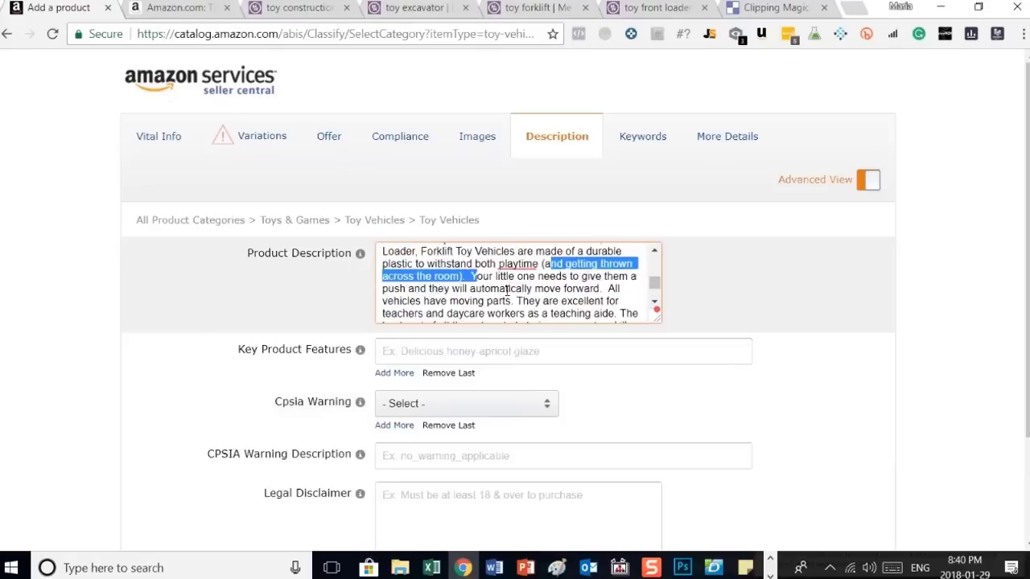
Step: Copy Key Feature #1, starting "Includes 2 vehicles", from the Truck Set listing form in Word into the first Key Product Features field
click(411, 353)
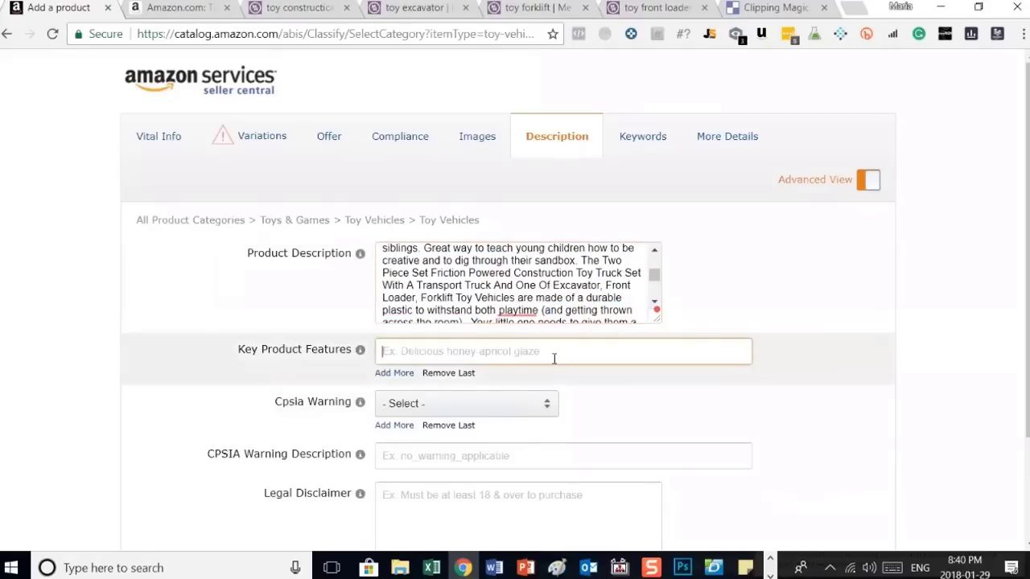
click(494, 568)
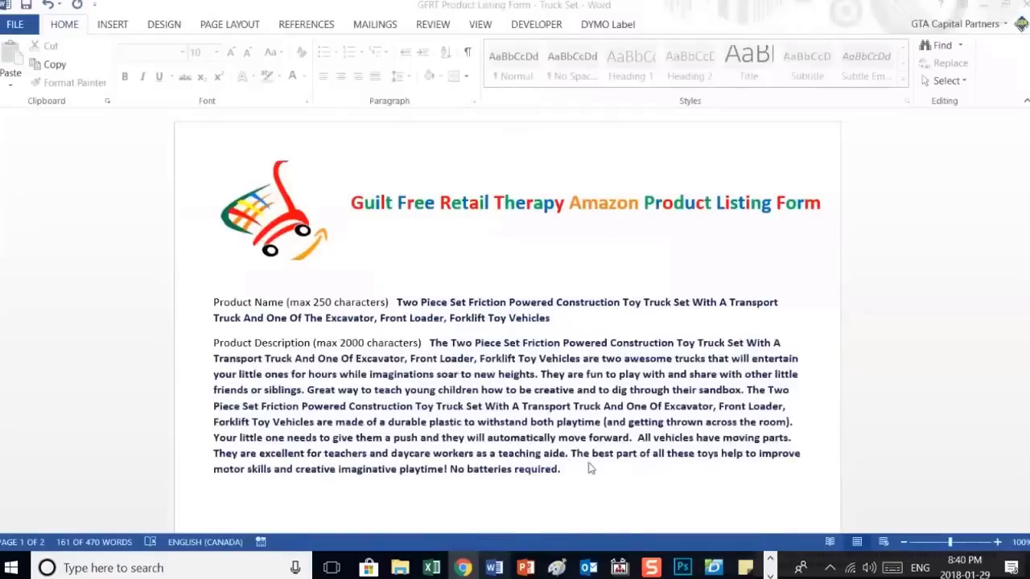
scroll(521, 362, down, 6)
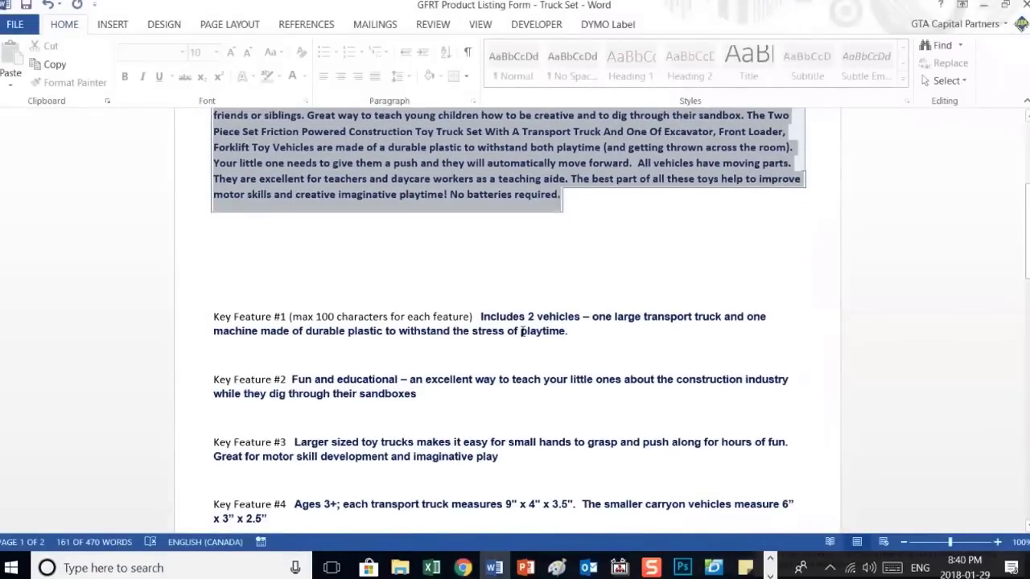
drag(480, 319, 567, 334)
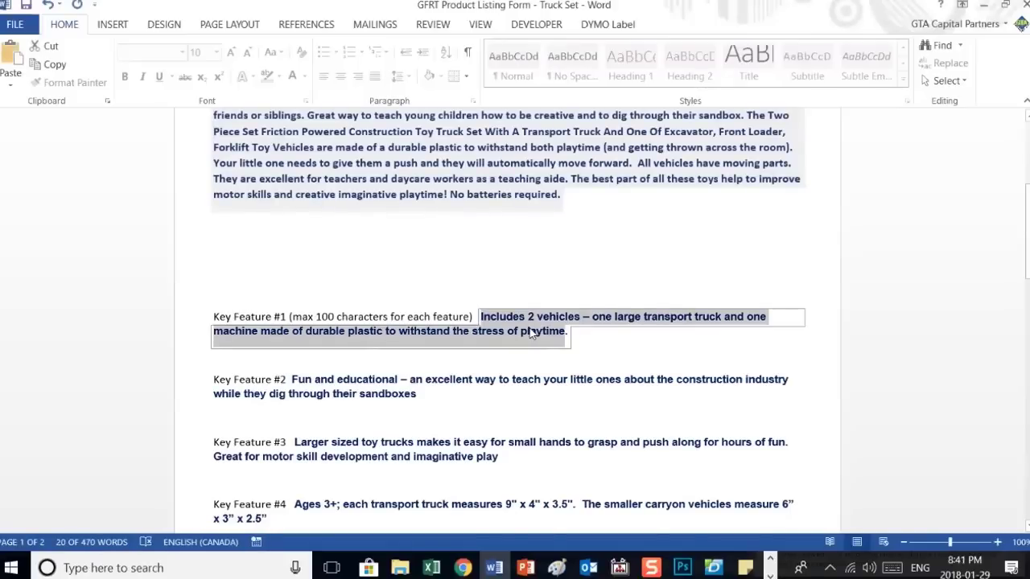
right_click(531, 333)
click(564, 97)
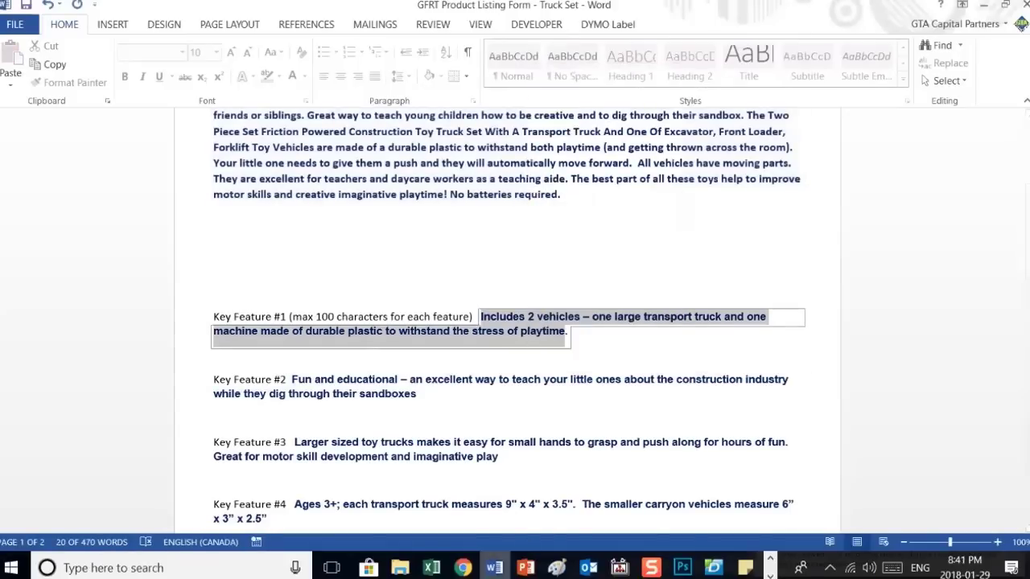
click(463, 568)
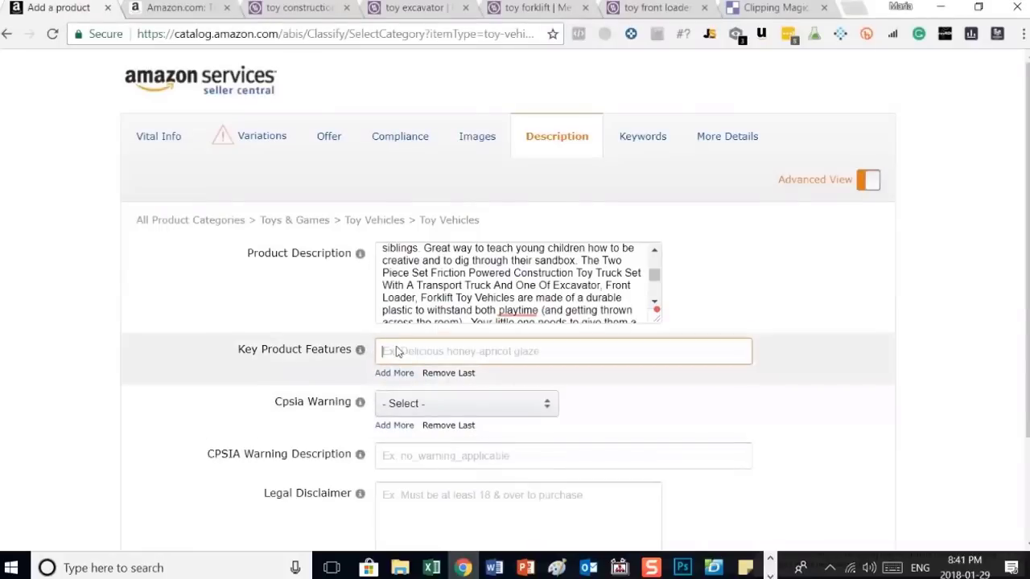
right_click(397, 349)
click(434, 194)
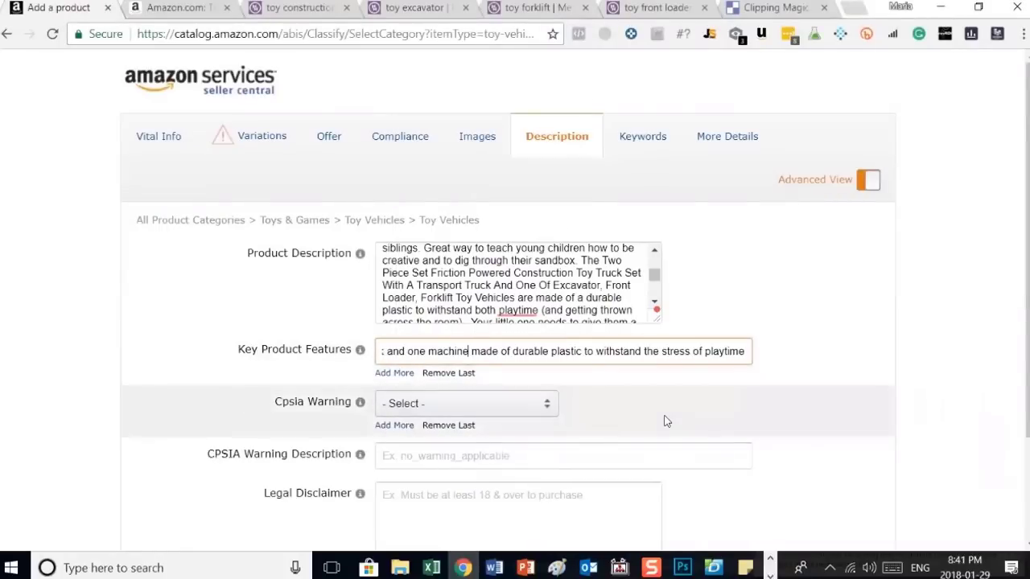
Step: Check the pasted first key feature back to its opening words
key(Left)
key(Left)
key(Left)
key(Left)
key(Left)
key(Left)
key(Left)
key(Left)
key(Left)
key(Left)
key(Left)
key(Left)
key(Left)
key(Left)
key(Left)
key(Left)
key(Left)
key(Left)
key(Left)
key(Left)
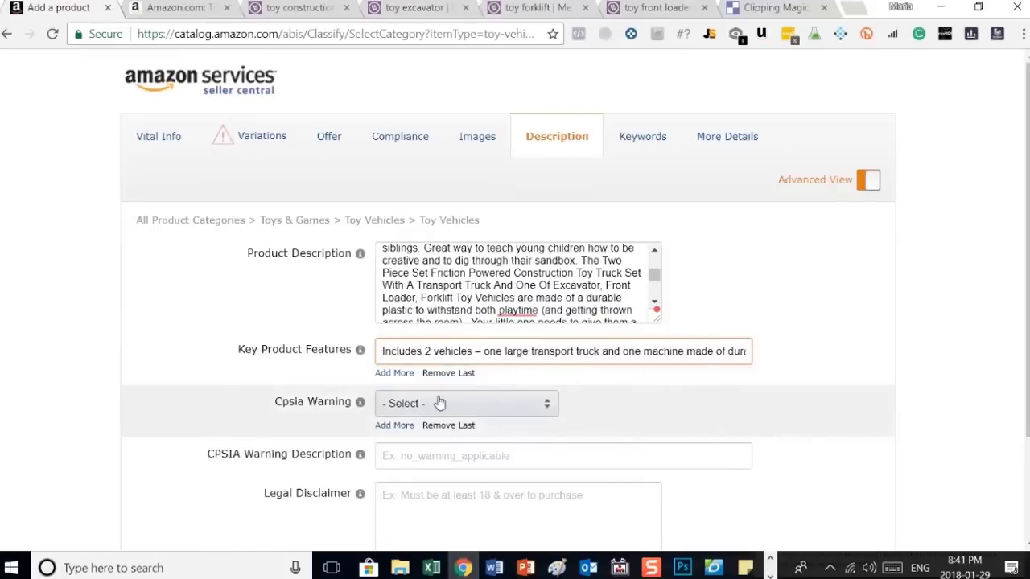
Step: Add a second Key Product Features field and fill it with Key Feature #2, starting "Fun and educational", from the Word listing form
click(395, 374)
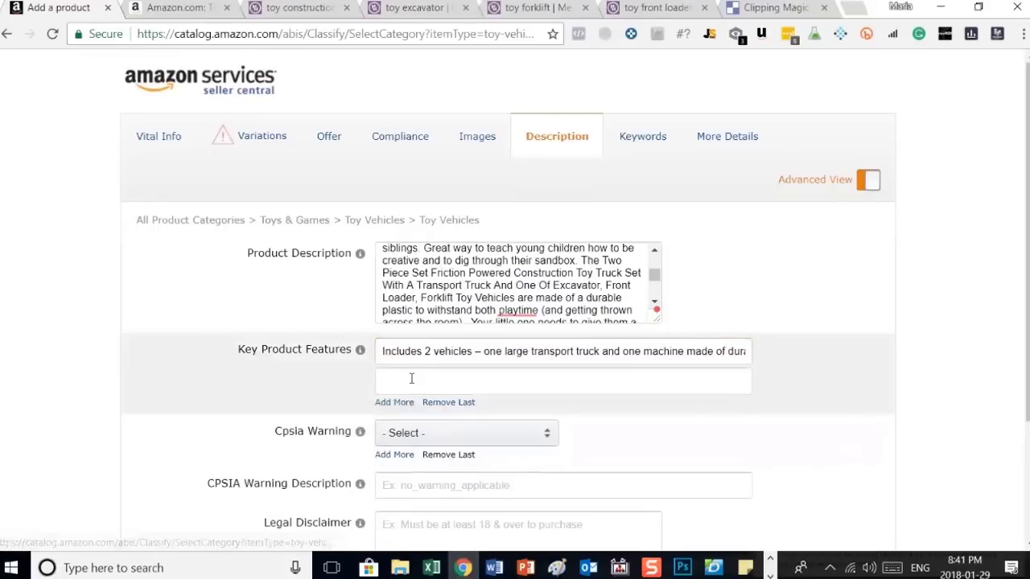
click(411, 381)
key(alt+Tab)
drag(426, 400, 309, 374)
right_click(349, 392)
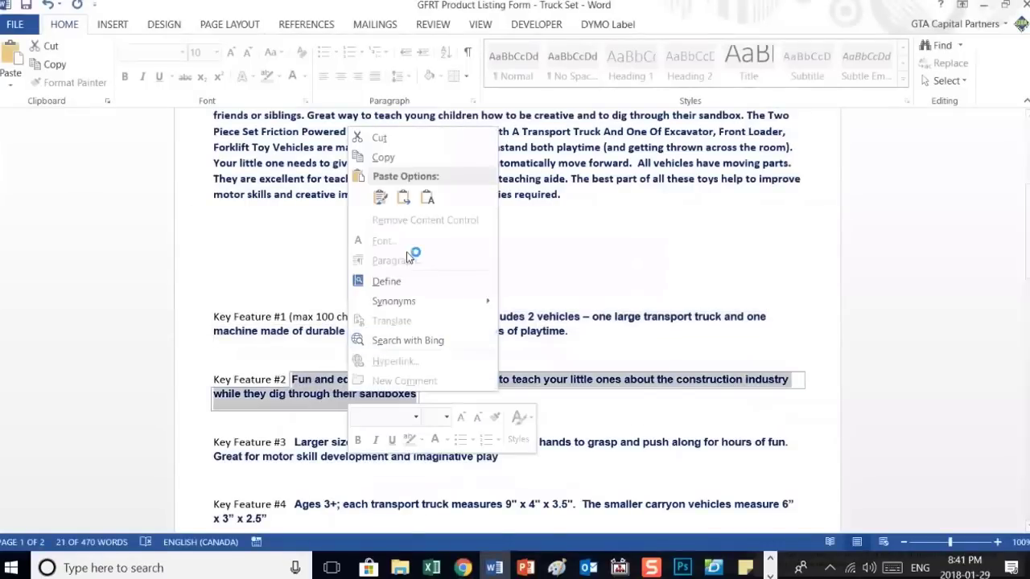
click(383, 157)
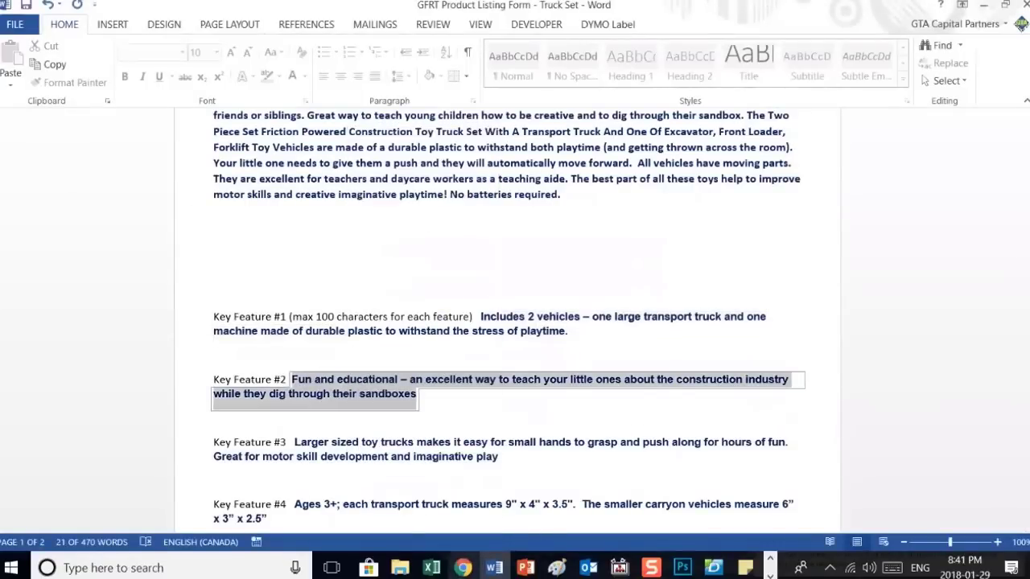
click(462, 567)
click(402, 380)
right_click(403, 379)
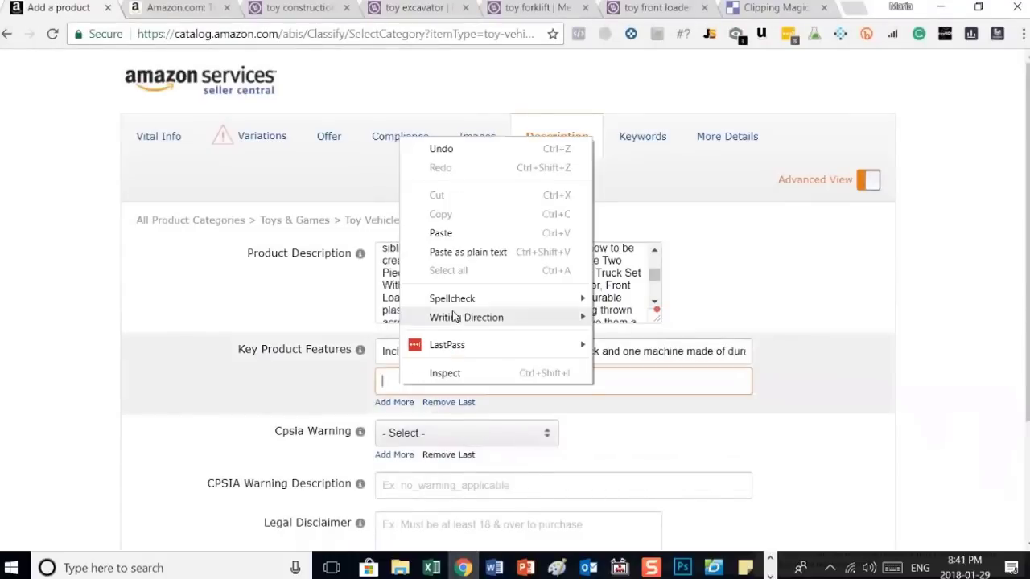
click(439, 234)
Step: Add a third Key Product Features field and fill it with Key Feature #3, starting "Larger sized toy trucks", from the Word form
click(380, 404)
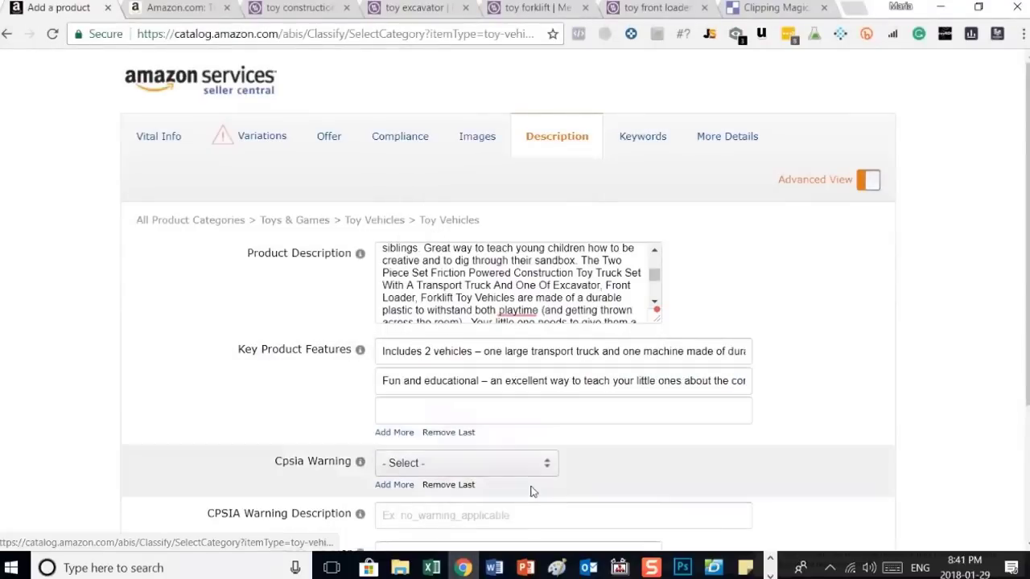
click(414, 410)
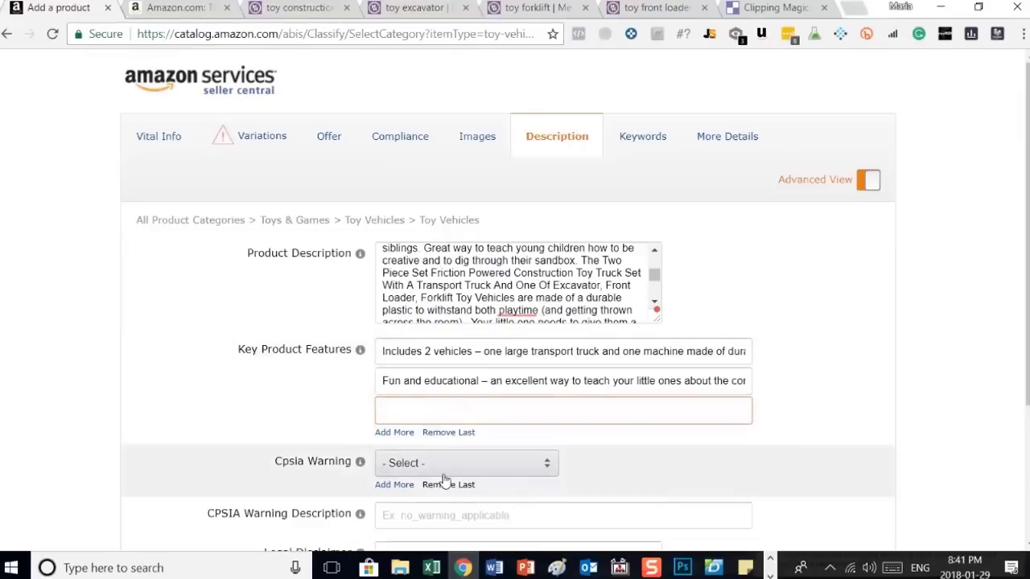
mouse_move(494, 568)
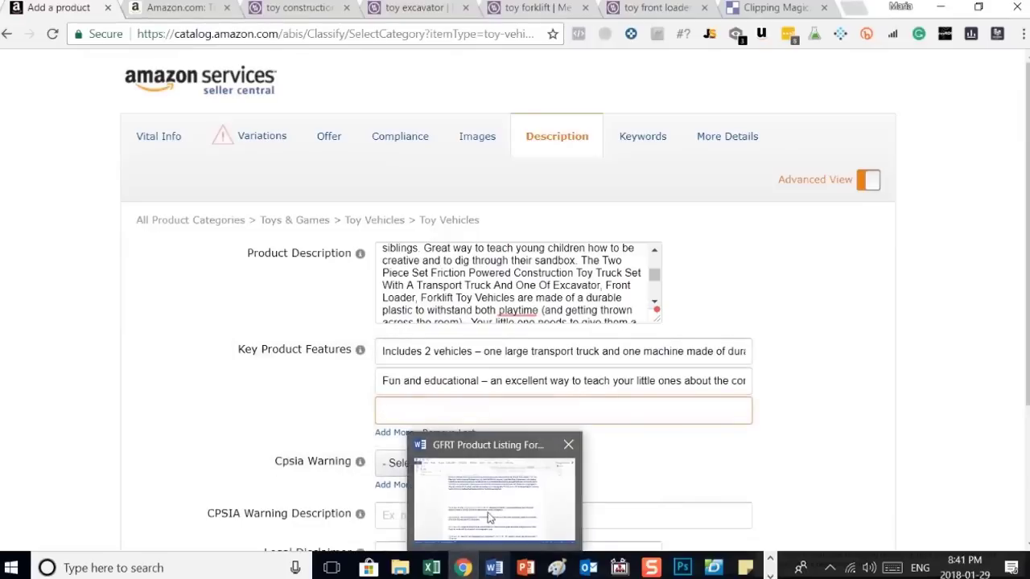
click(487, 519)
drag(291, 356, 416, 372)
scroll(471, 457, down, 1)
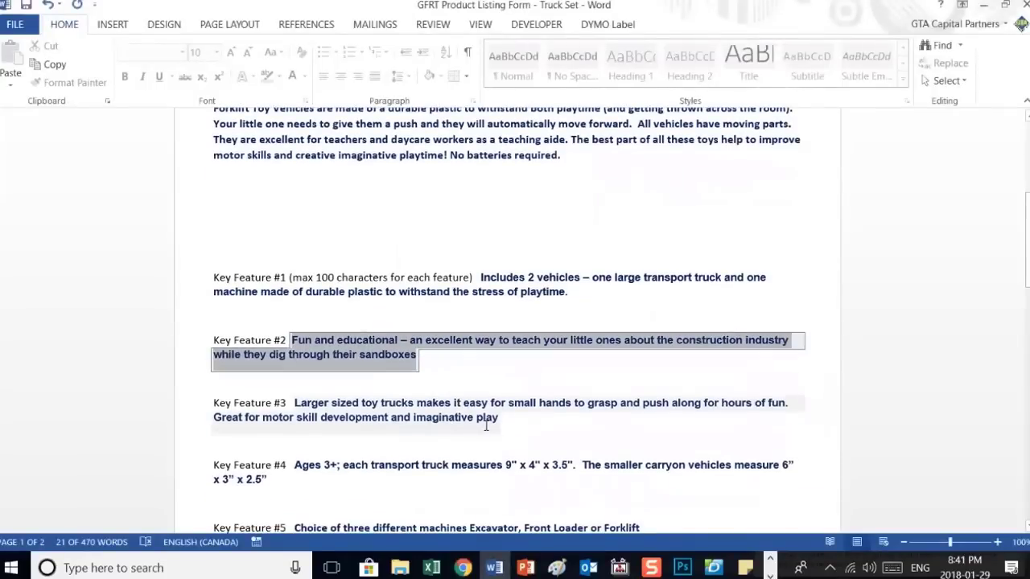
drag(498, 417, 298, 401)
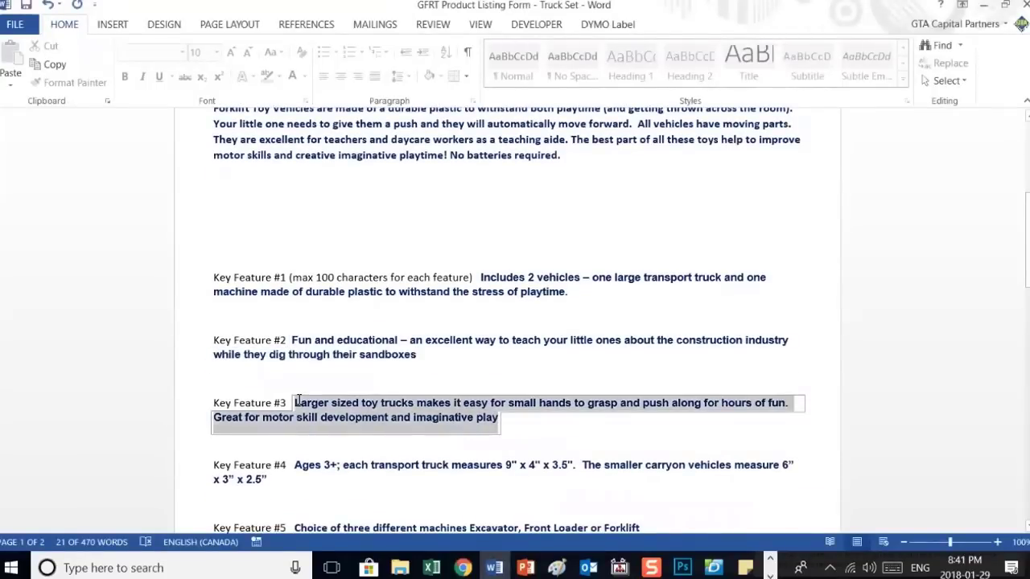
right_click(372, 416)
click(402, 175)
click(463, 567)
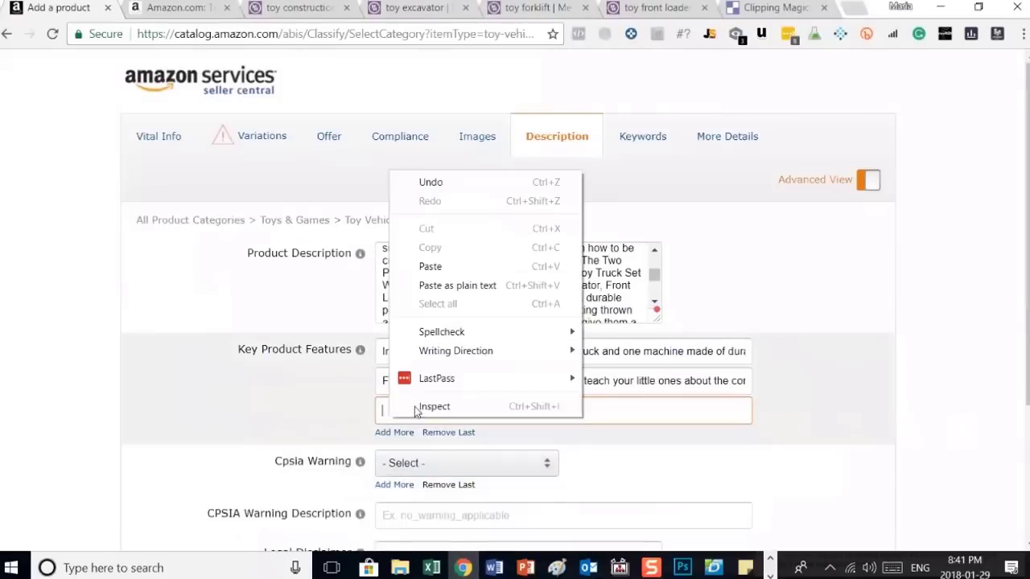
click(426, 268)
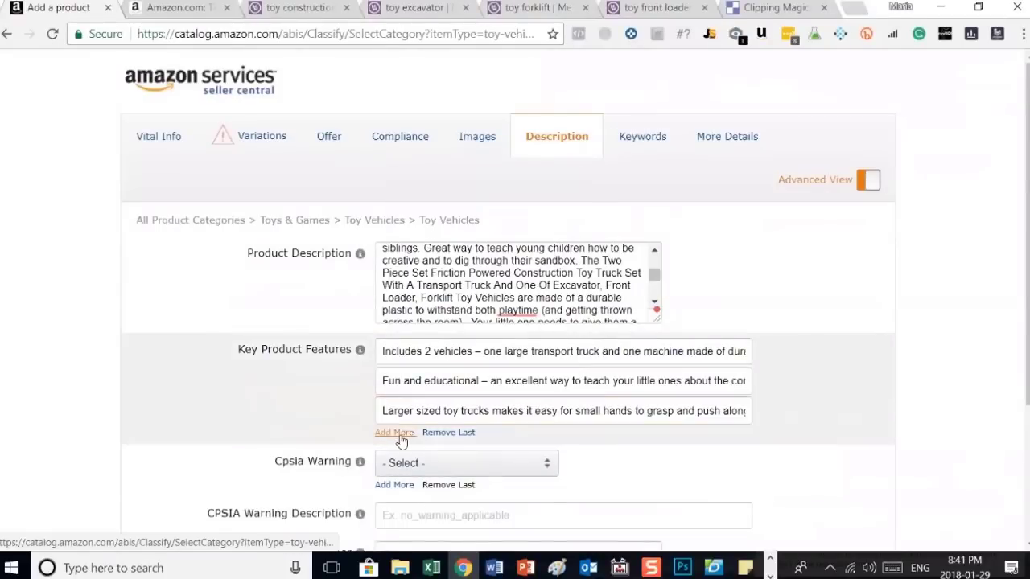
Step: Add a fourth Key Product Features field and fill it with Key Feature #4 on ages 3+ and truck measurements from the Word form
click(395, 433)
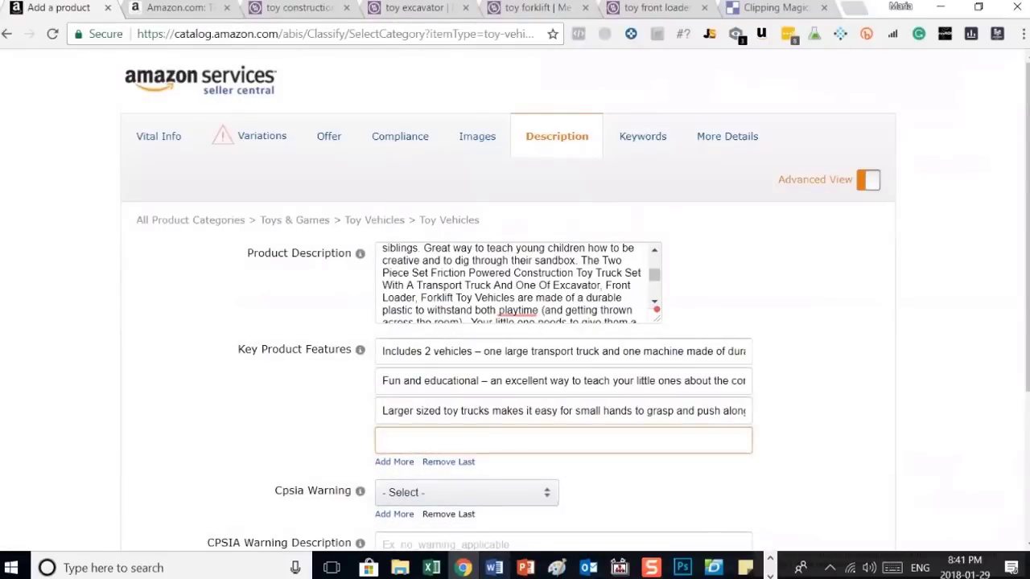
click(493, 567)
scroll(402, 427, down, 2)
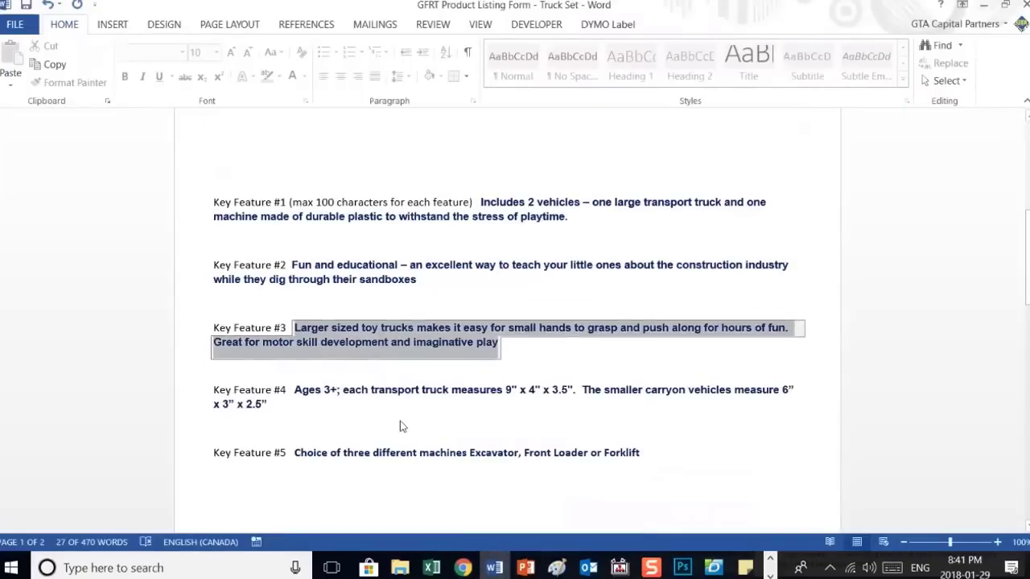
triple_click(294, 388)
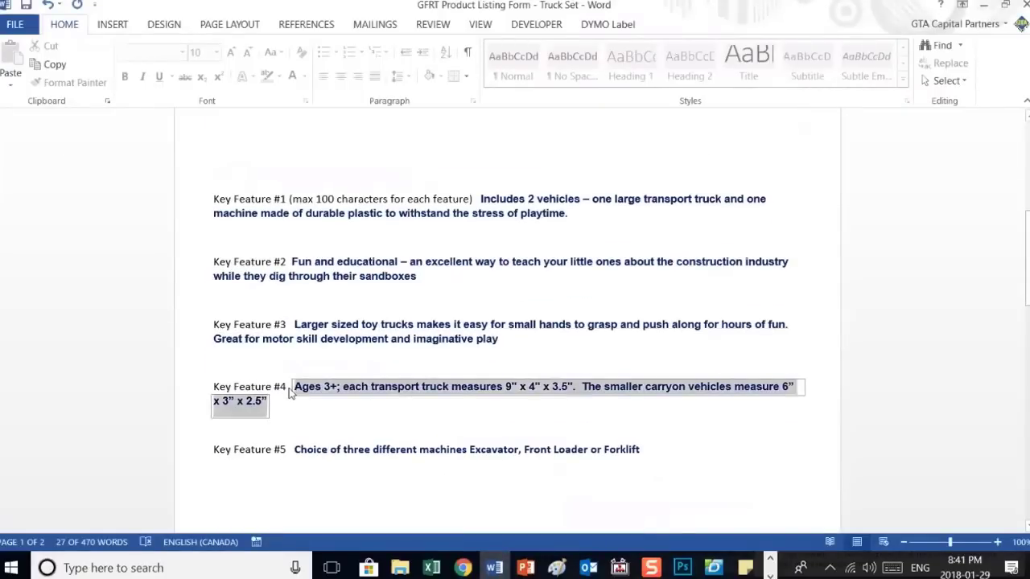
right_click(370, 389)
click(366, 152)
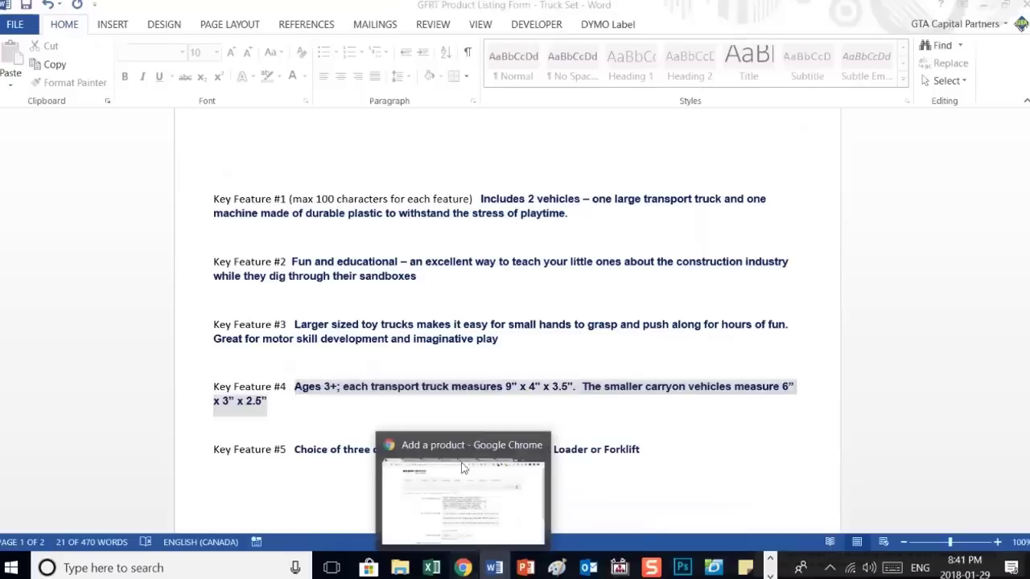
click(471, 553)
right_click(397, 437)
click(453, 284)
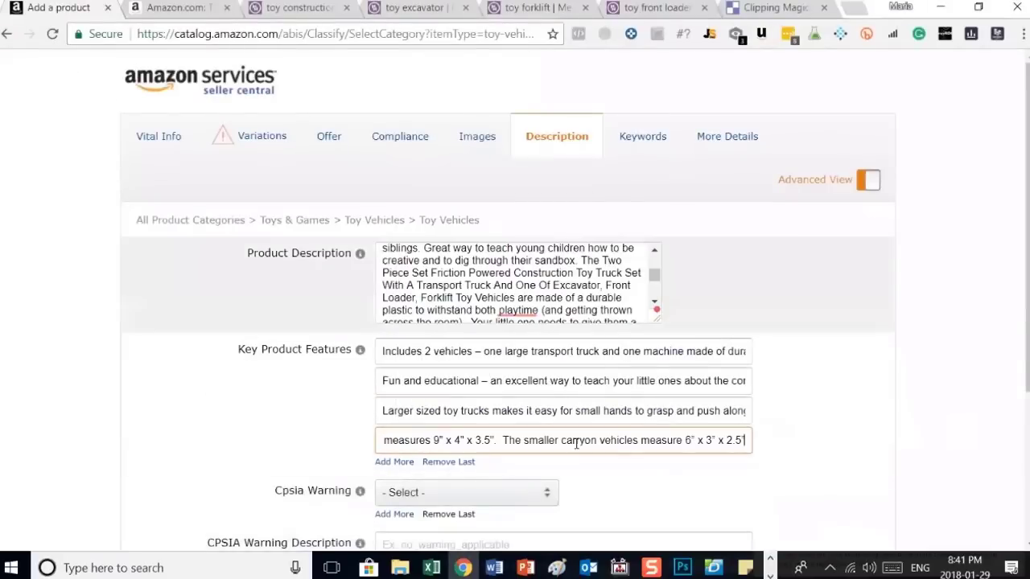
Step: Set the listing's Cpsia Warning to ChokingHazardSmallParts
scroll(575, 469, down, 3)
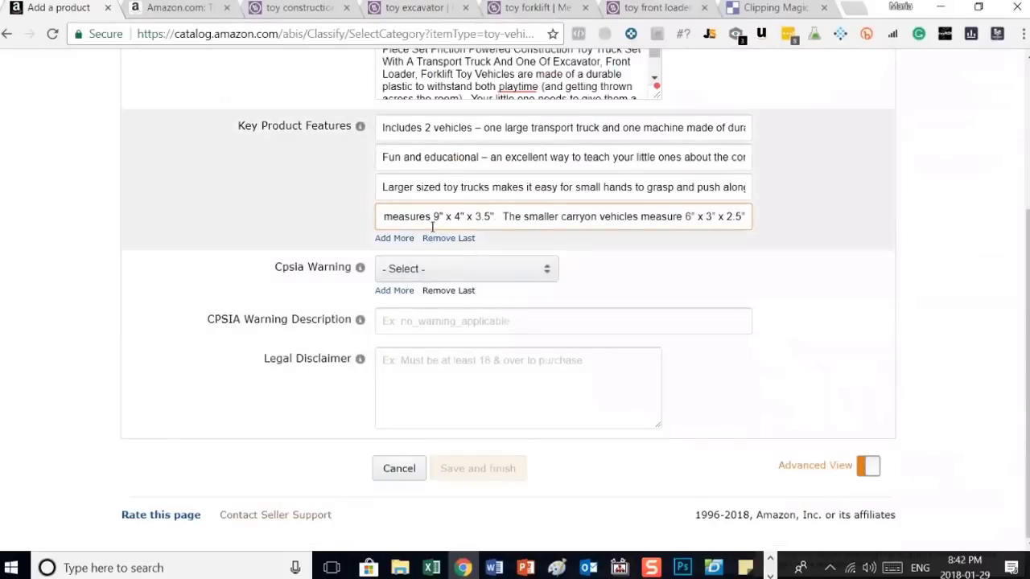
click(508, 279)
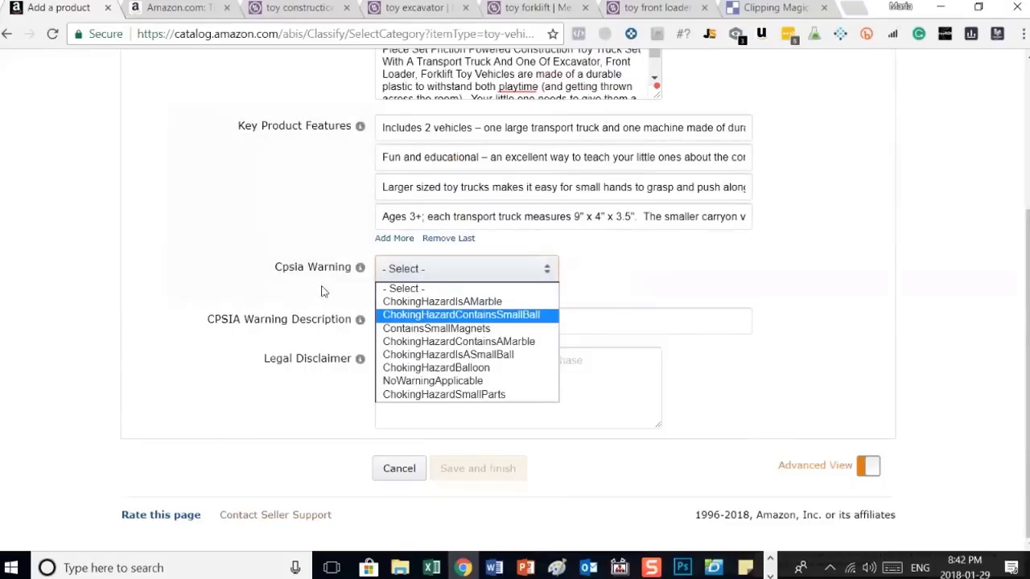
click(444, 394)
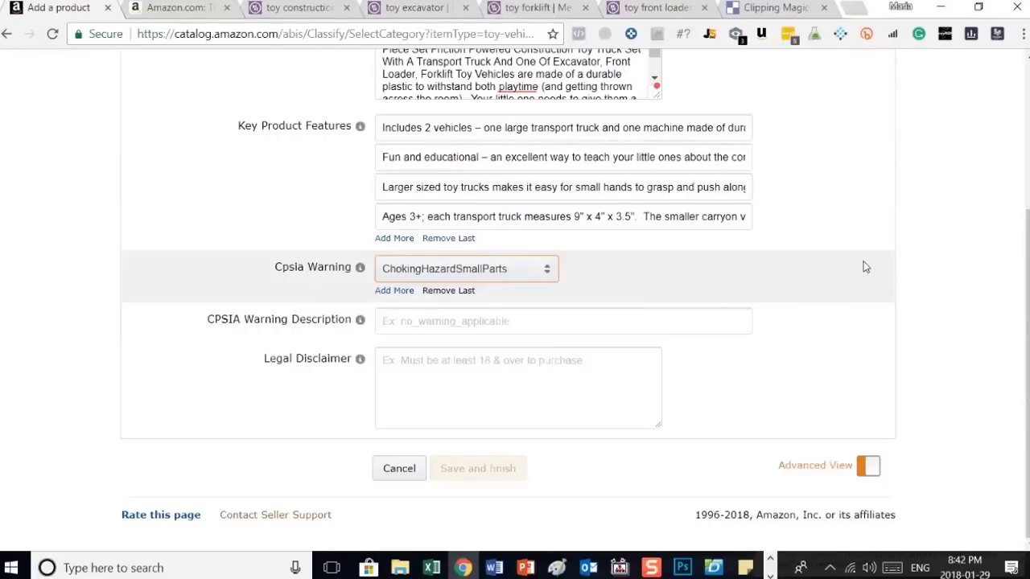
scroll(851, 257, up, 3)
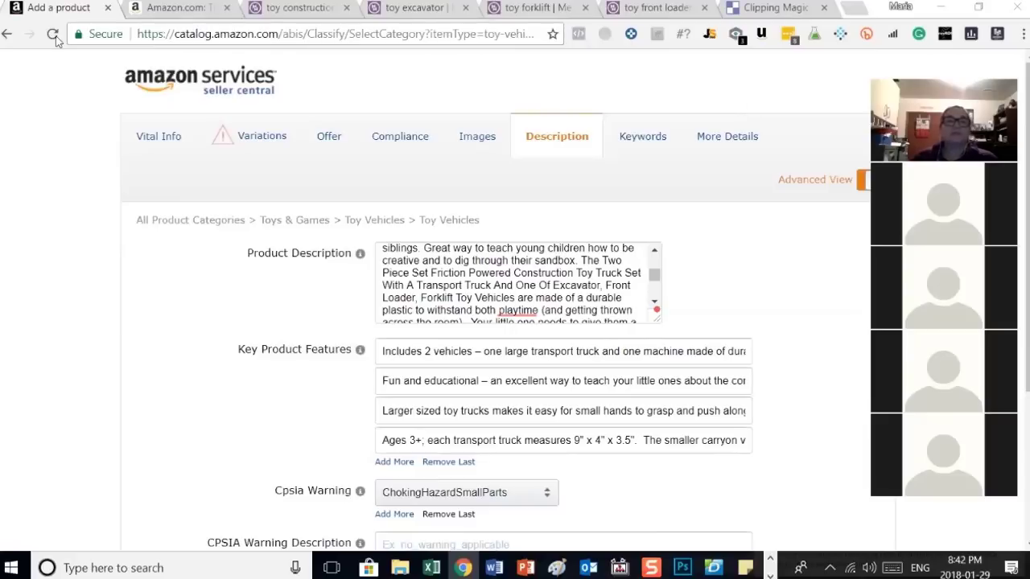
click(256, 142)
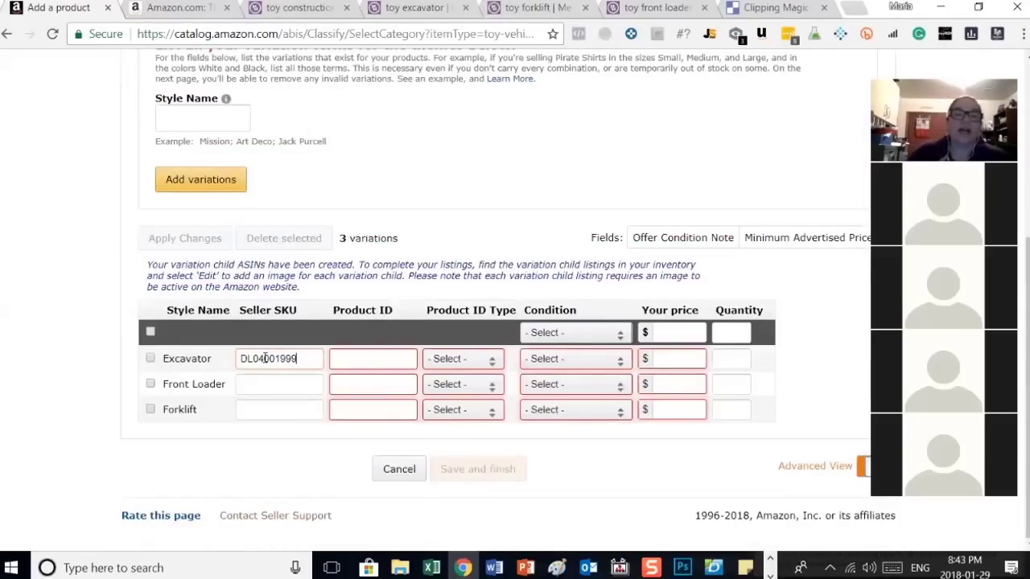
text(0129)
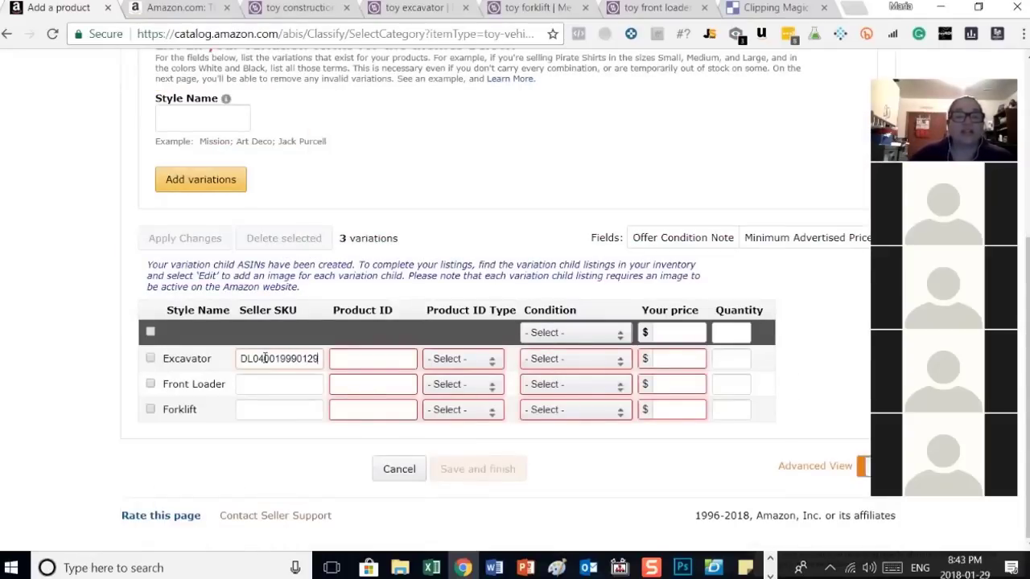
text(18Fr)
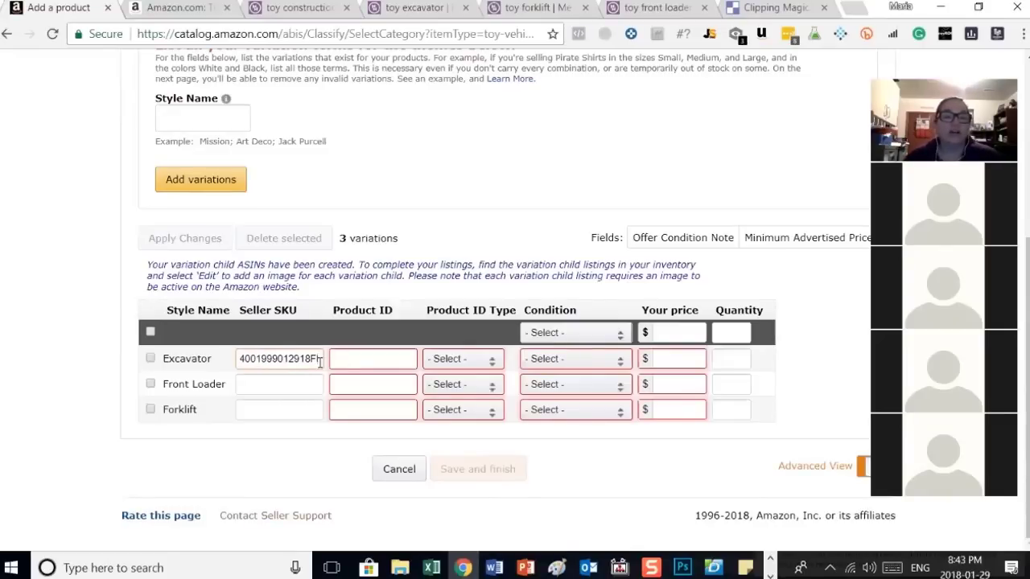
Step: Copy the Excavator variation's Seller SKU into the Front Loader variation's Seller SKU field
drag(319, 362, 227, 359)
right_click(276, 361)
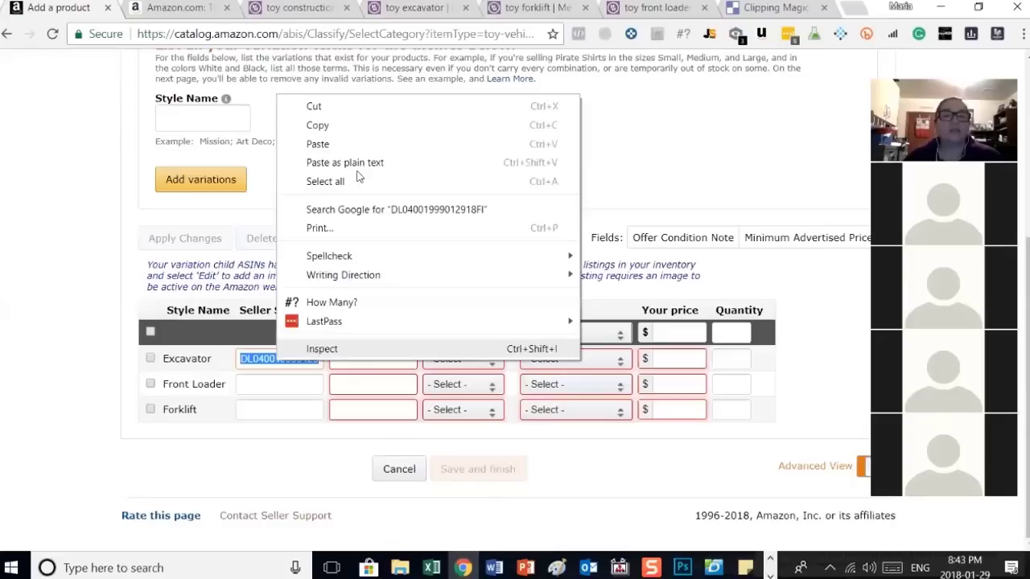
click(317, 126)
click(265, 383)
right_click(259, 383)
click(318, 228)
click(269, 409)
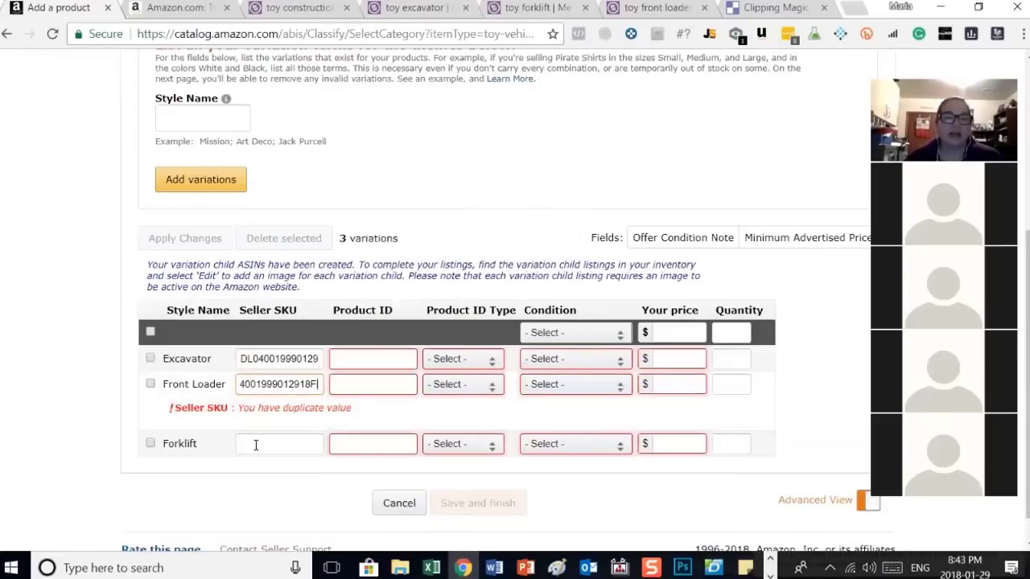
right_click(265, 439)
click(304, 296)
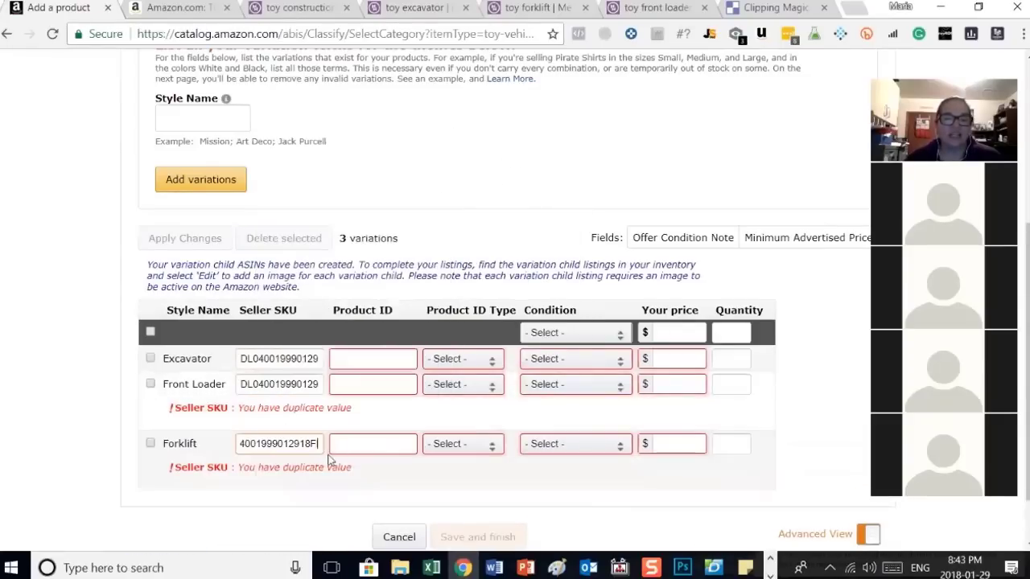
text(T)
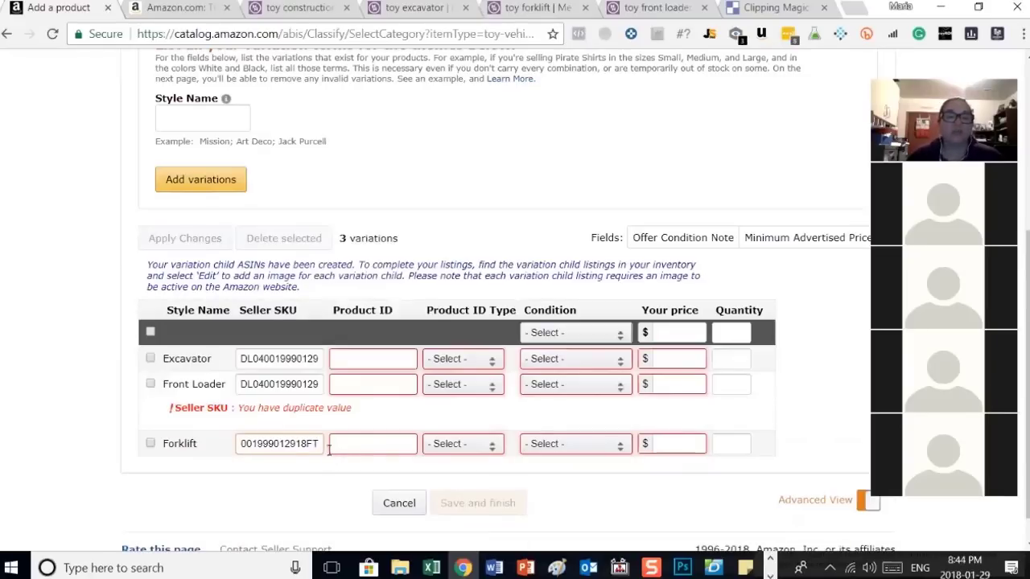
click(305, 389)
key(End)
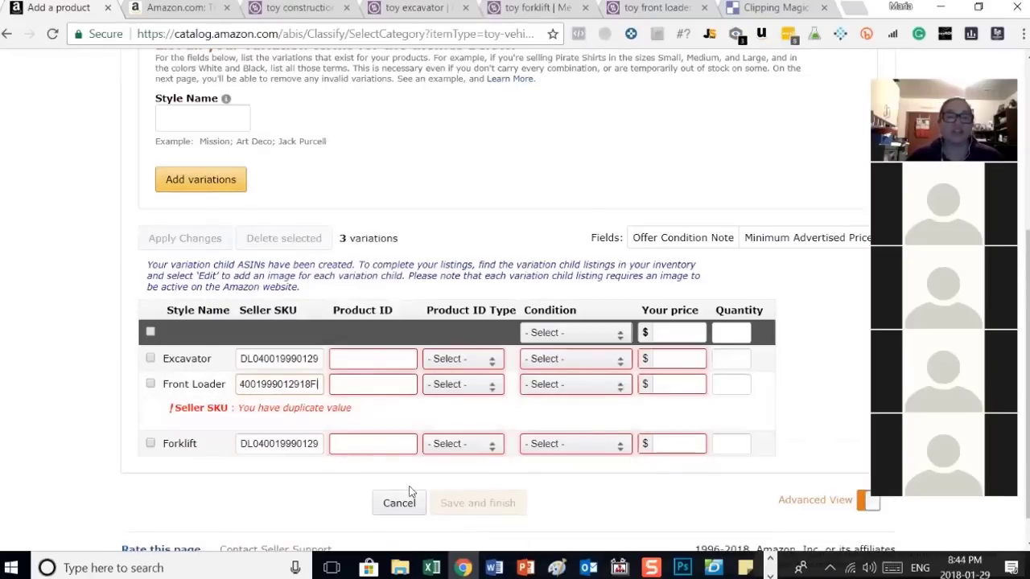
key(BackSpace)
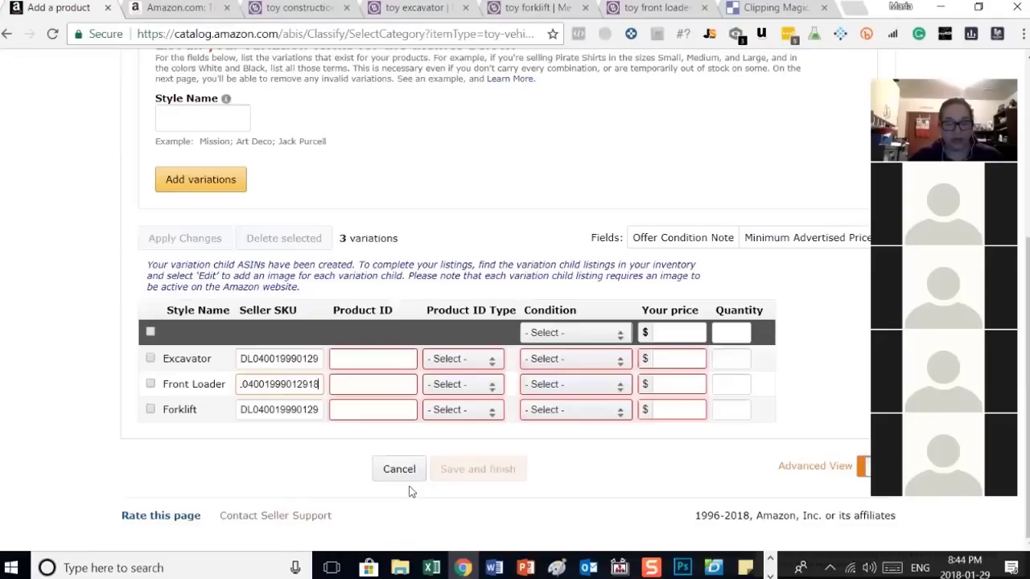
text(F)
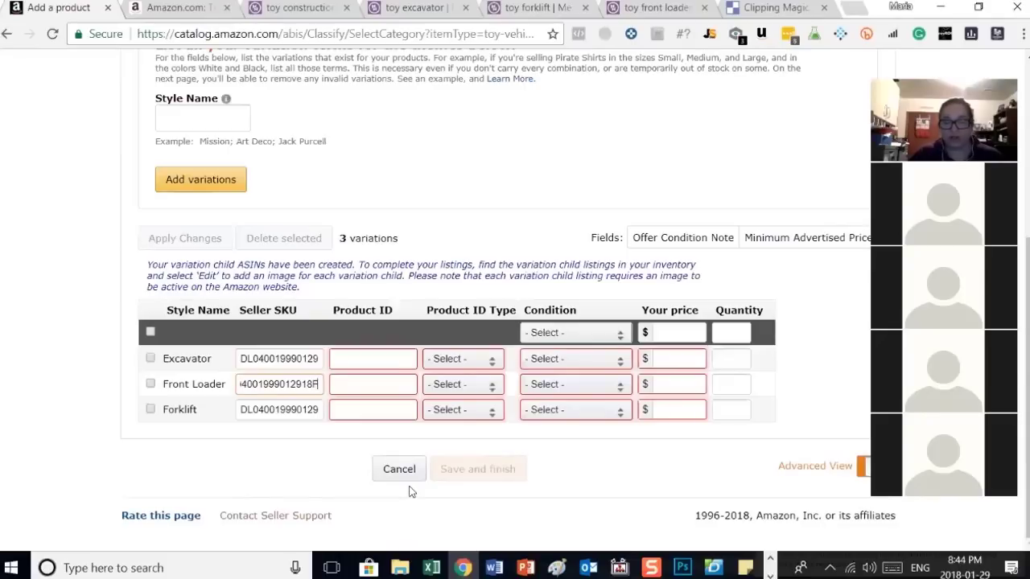
click(319, 356)
key(Right)
key(Right)
key(Right)
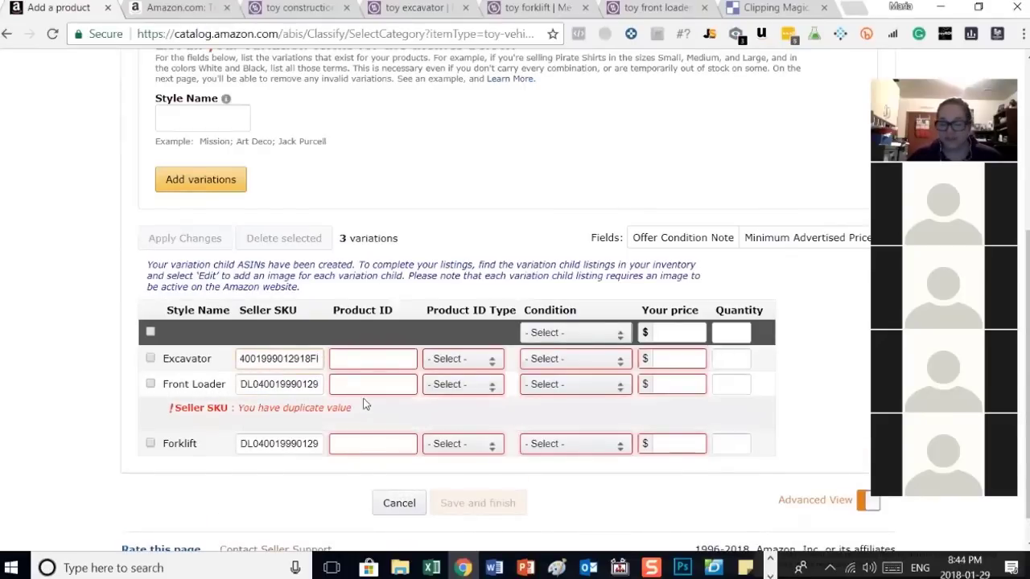
key(BackSpace)
text(EX)
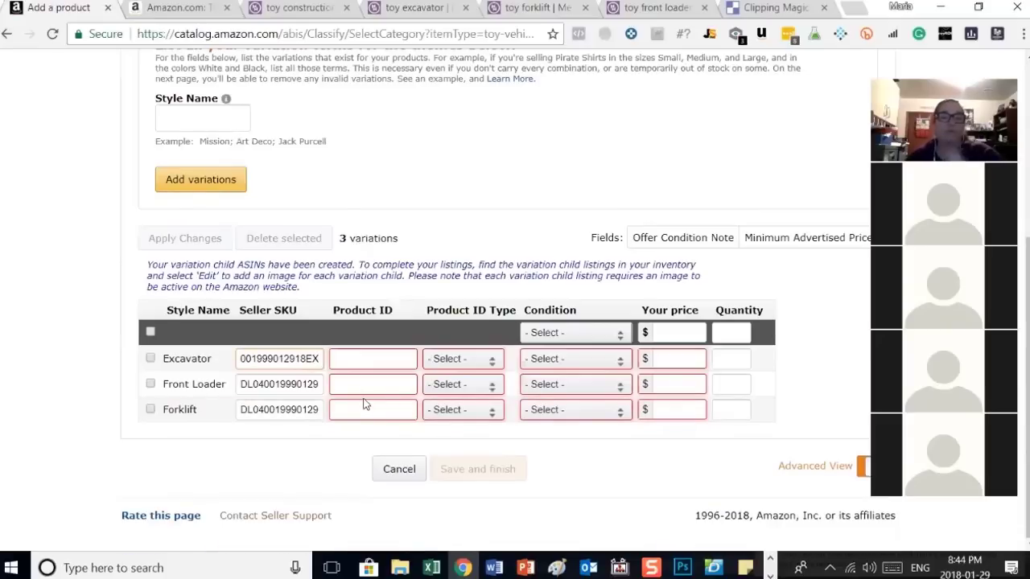
click(358, 358)
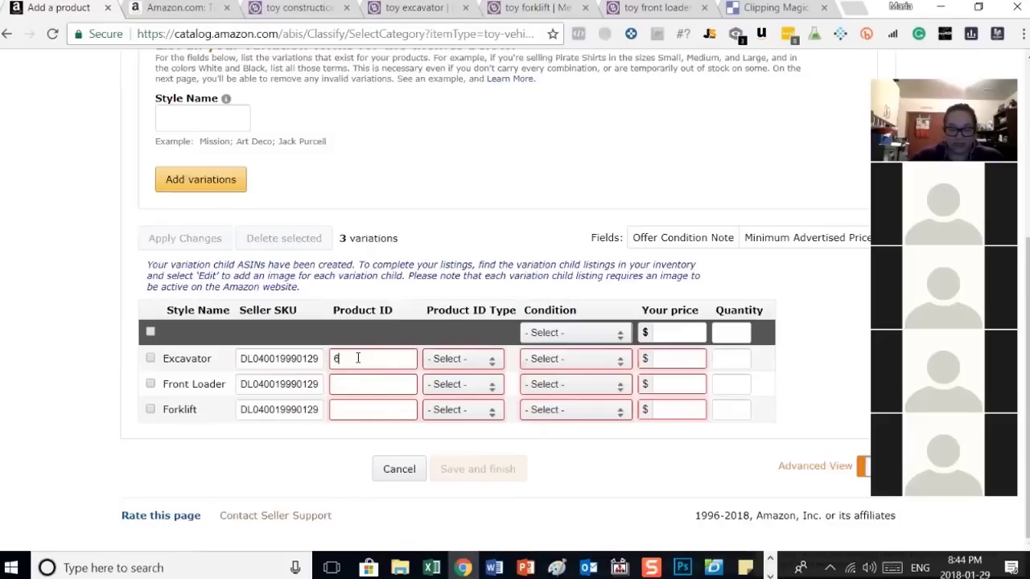
text(67888277605)
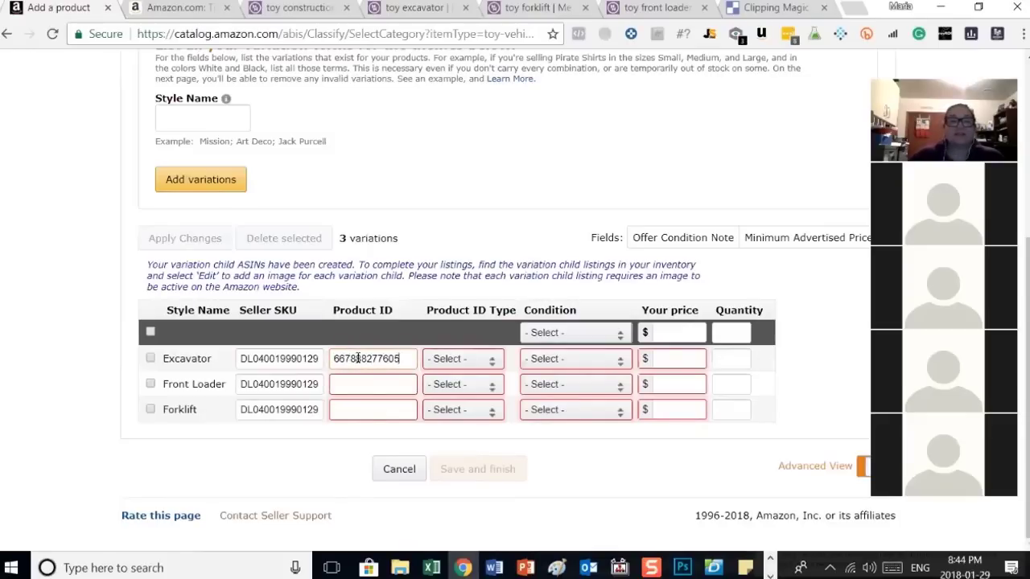
click(350, 385)
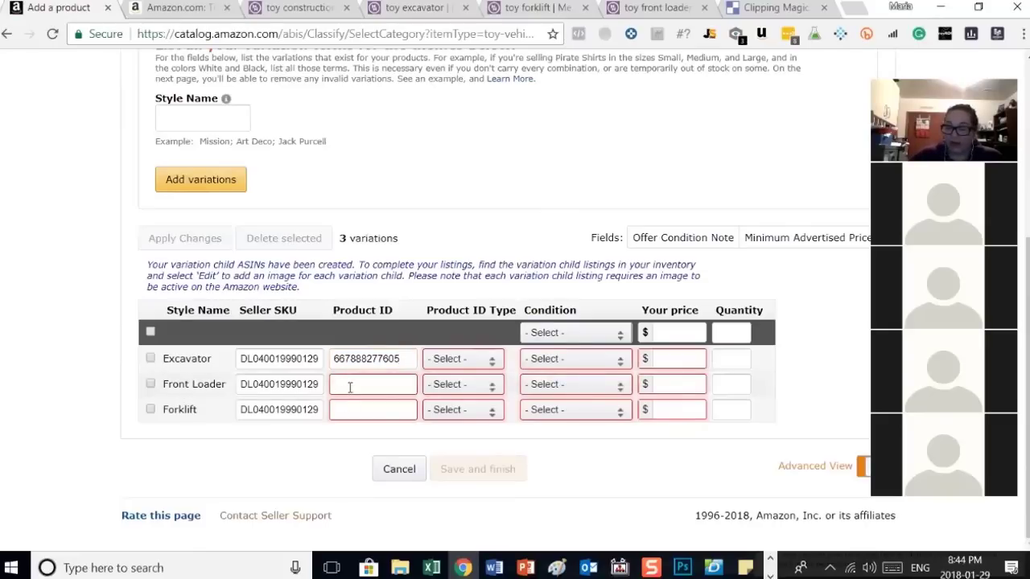
text(762223710677)
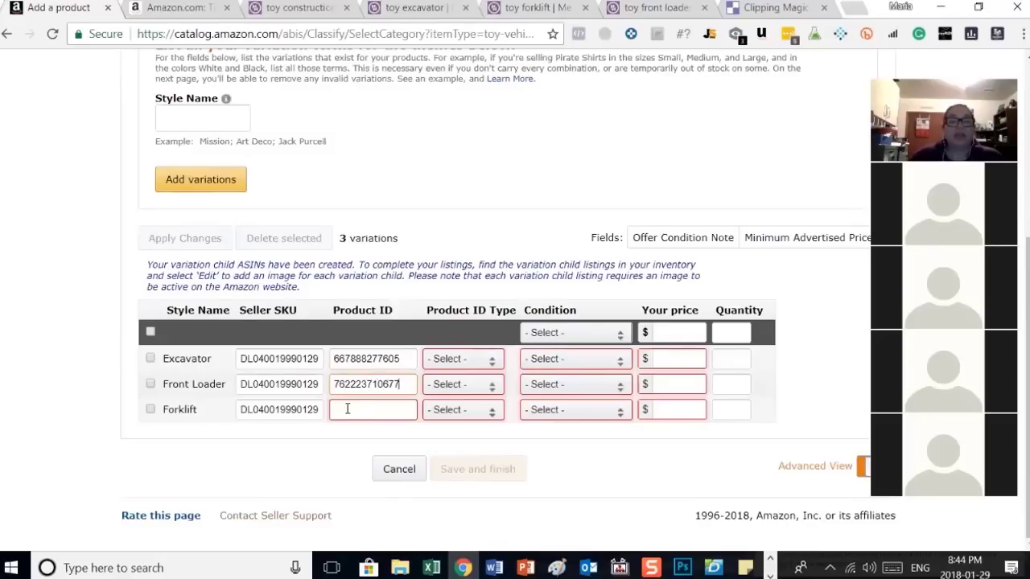
click(346, 411)
text(762223710)
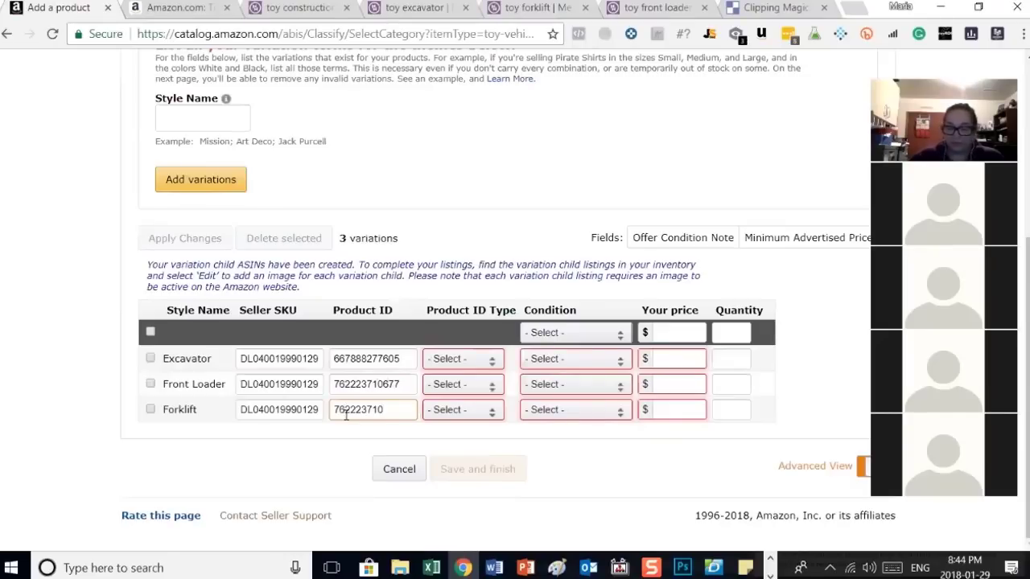
text(691)
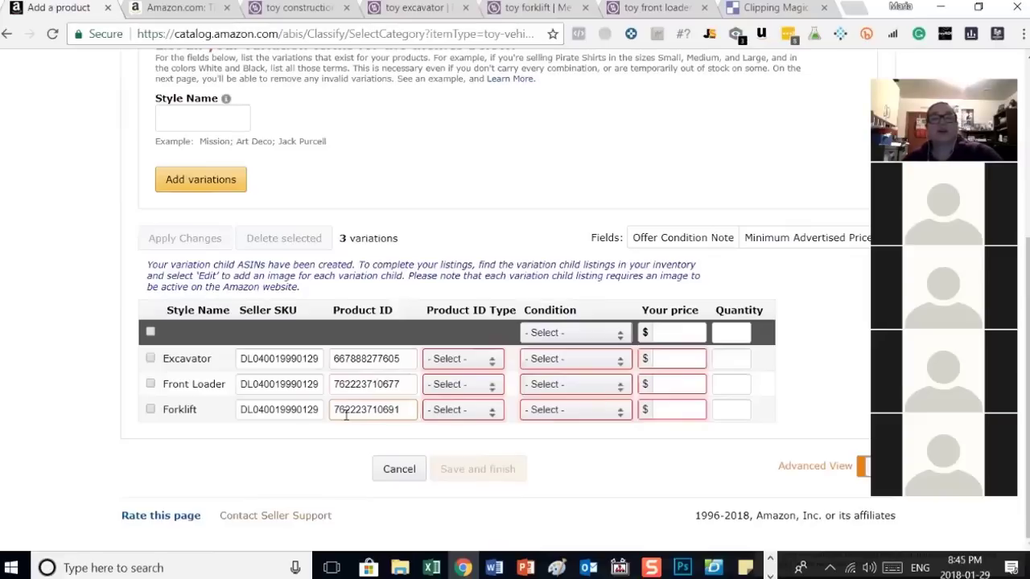
Step: Set the Product ID Type of the Excavator, Front Loader and Forklift variations to UPC
click(454, 363)
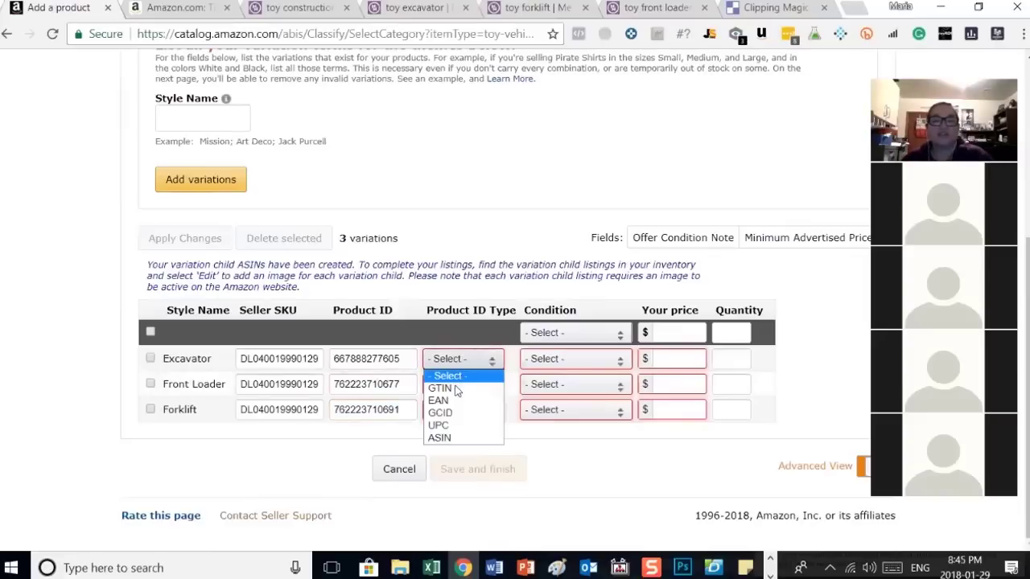
click(462, 412)
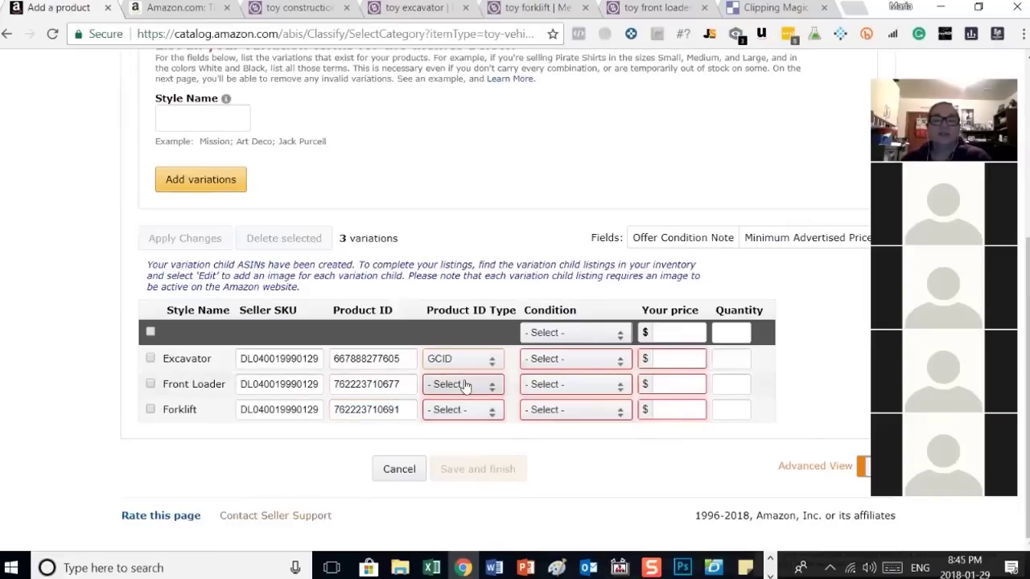
click(478, 362)
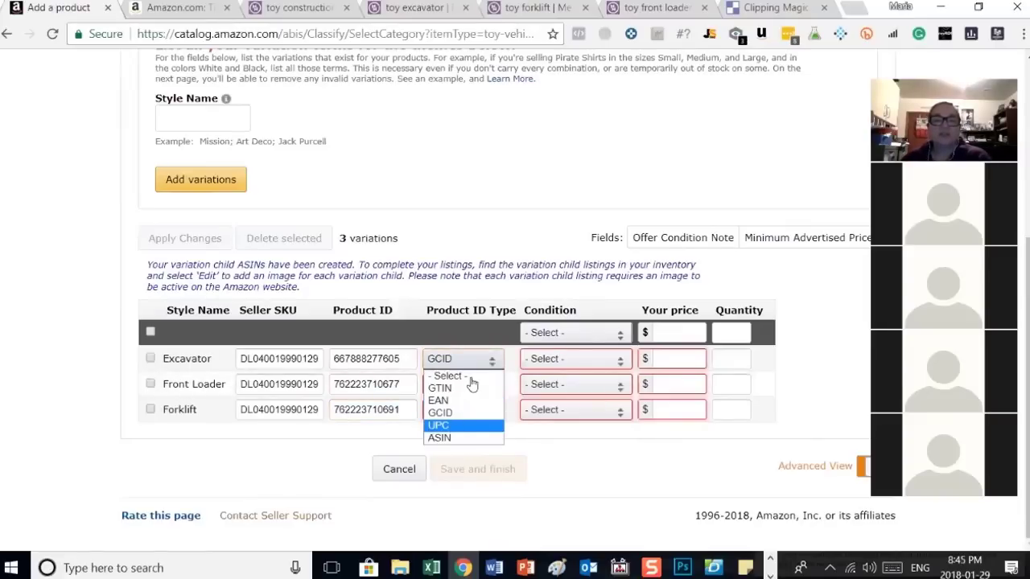
click(455, 425)
click(464, 387)
click(455, 449)
click(465, 412)
click(455, 476)
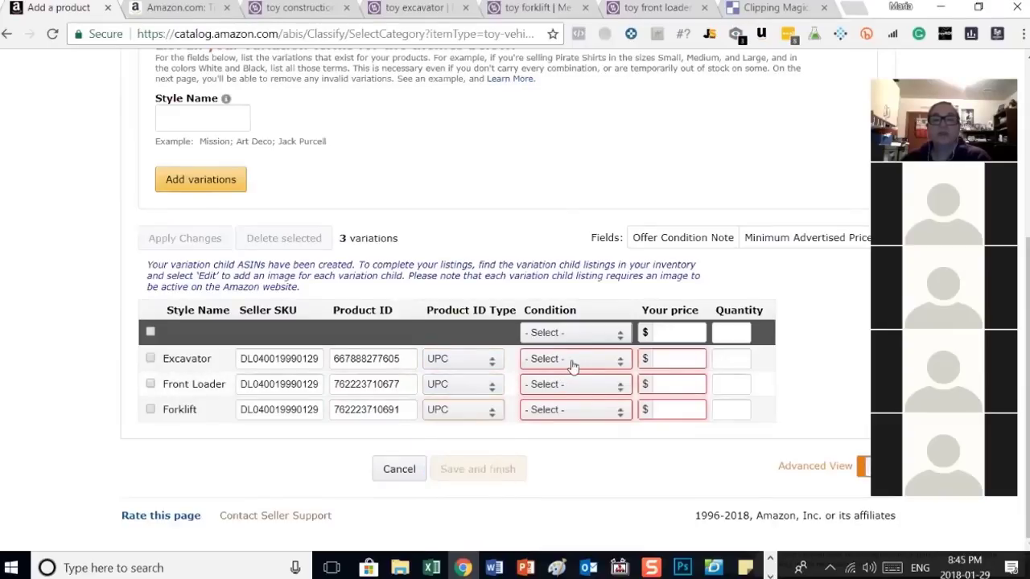
Step: Set the Condition of all three truck variations to New
click(573, 359)
click(540, 439)
click(609, 384)
click(563, 464)
click(603, 411)
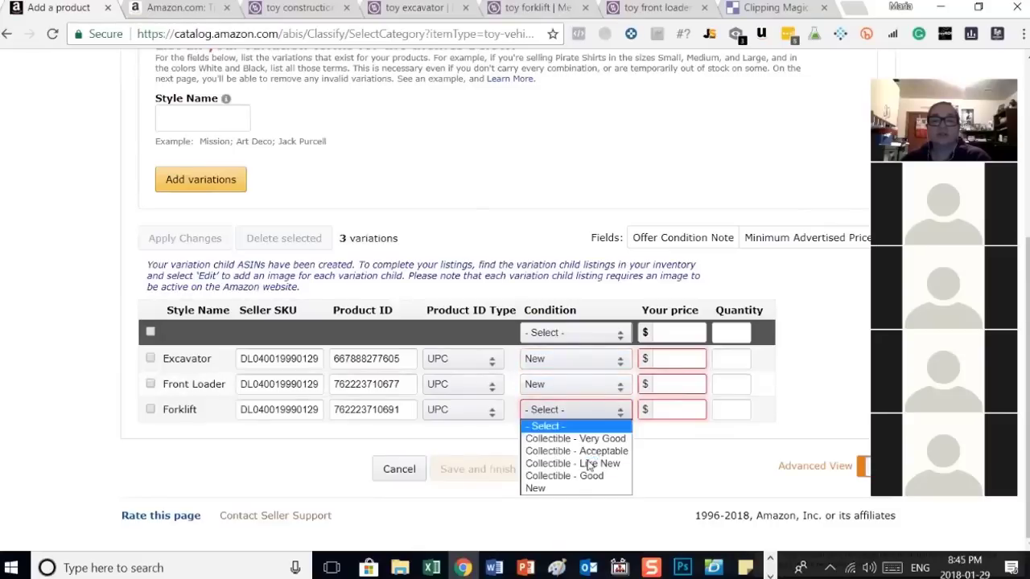
Step: Price the Excavator, Front Loader and Forklift variations at $19.99 each
click(667, 361)
text(19.99)
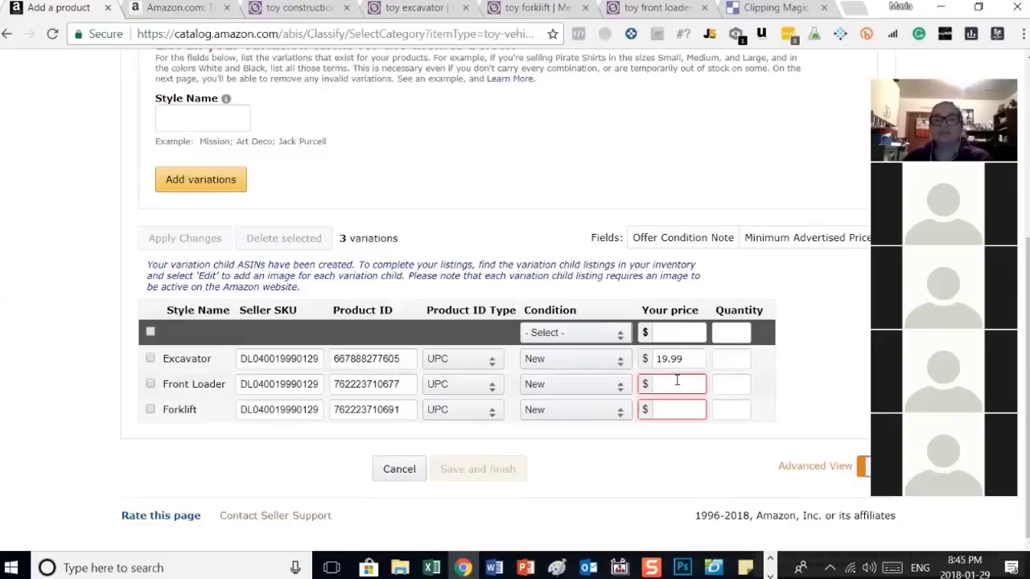
click(676, 381)
text(19.99)
click(675, 409)
text(19.99)
Step: Set the Quantity of each of the three variations to 1
click(726, 363)
text(1)
click(726, 384)
text(1)
click(727, 410)
text(1)
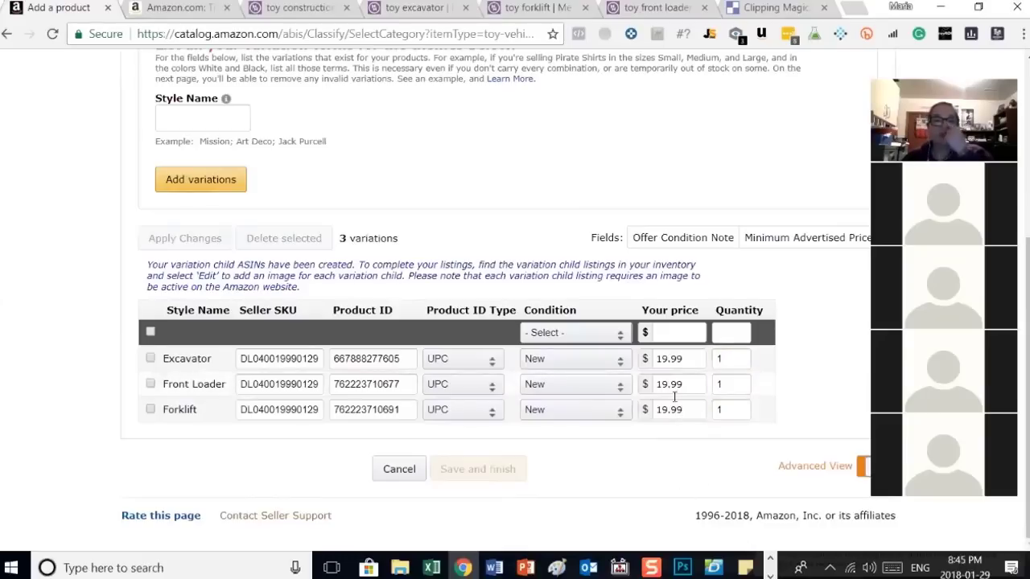
Step: Go to the listing's keywords and set the Target Audience to unisex-children
scroll(499, 250, up, 4)
click(633, 138)
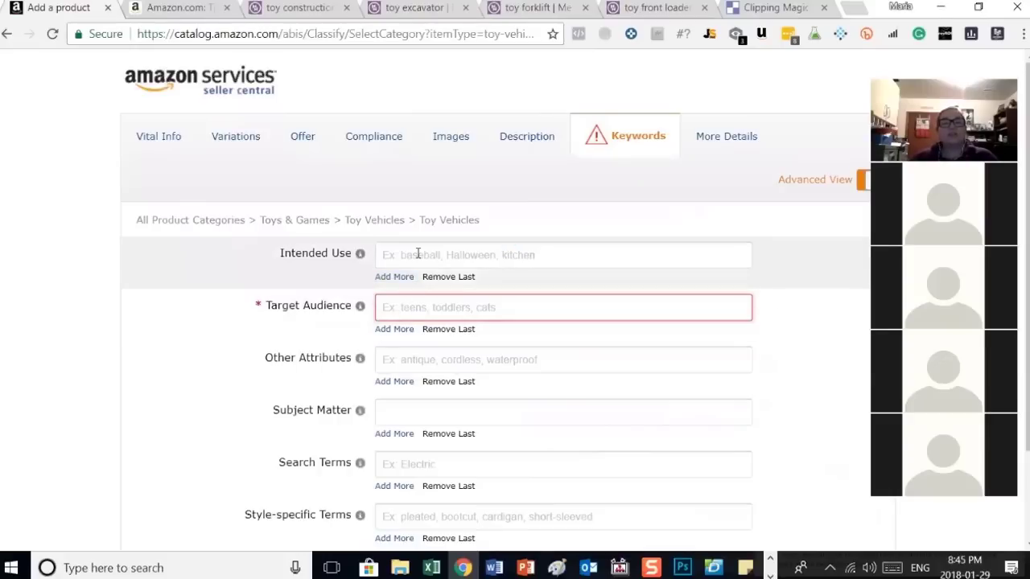
click(401, 307)
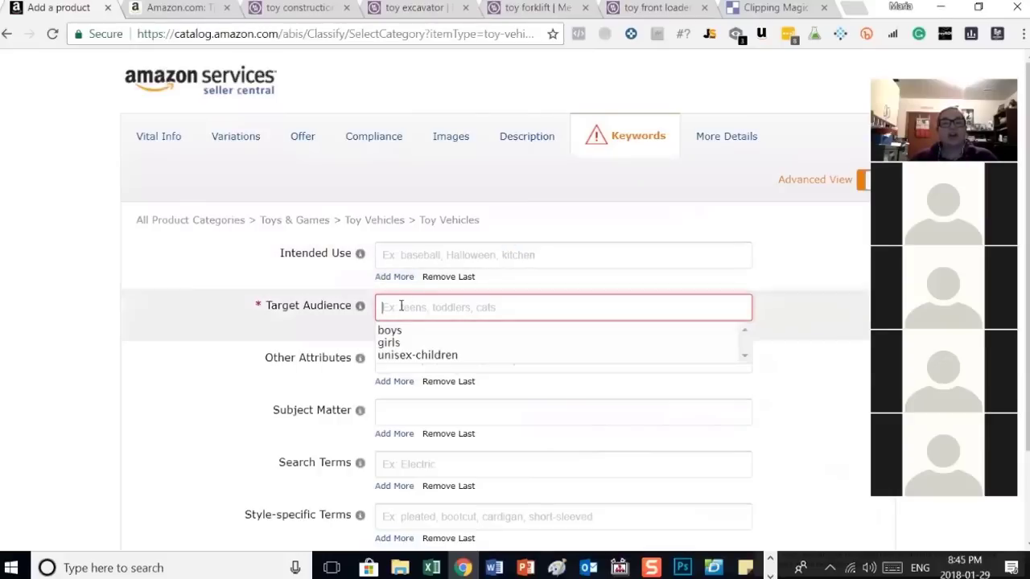
click(414, 357)
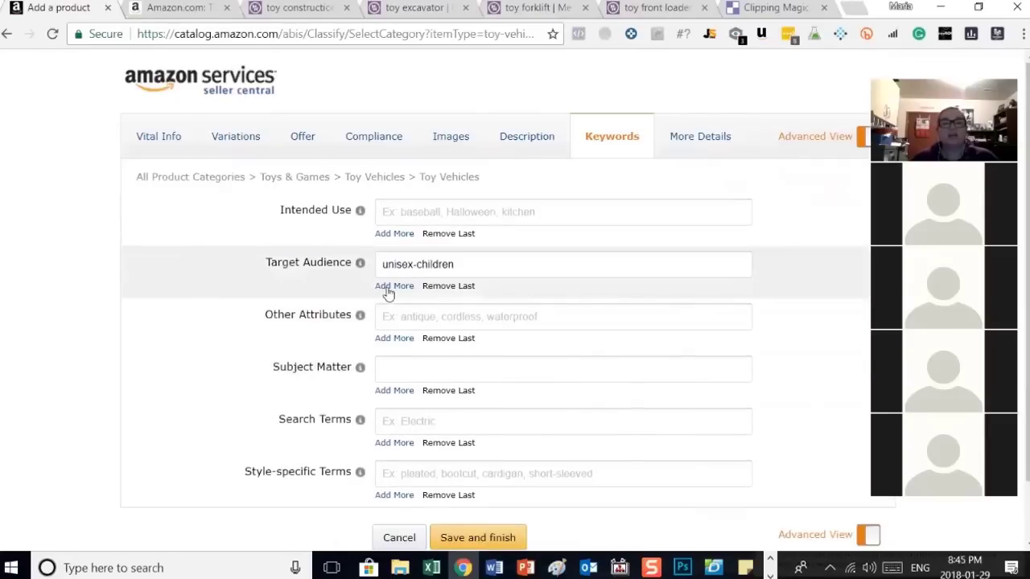
Step: Add two more Target Audience entries, boys and girls, both in lowercase
click(392, 285)
click(413, 294)
text(Boy)
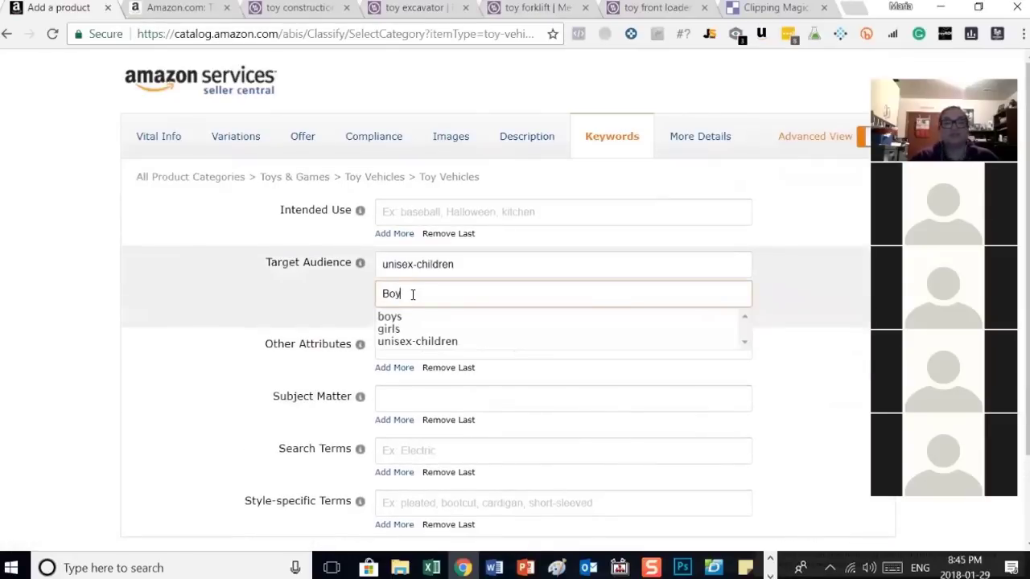
text(s)
click(357, 321)
click(385, 316)
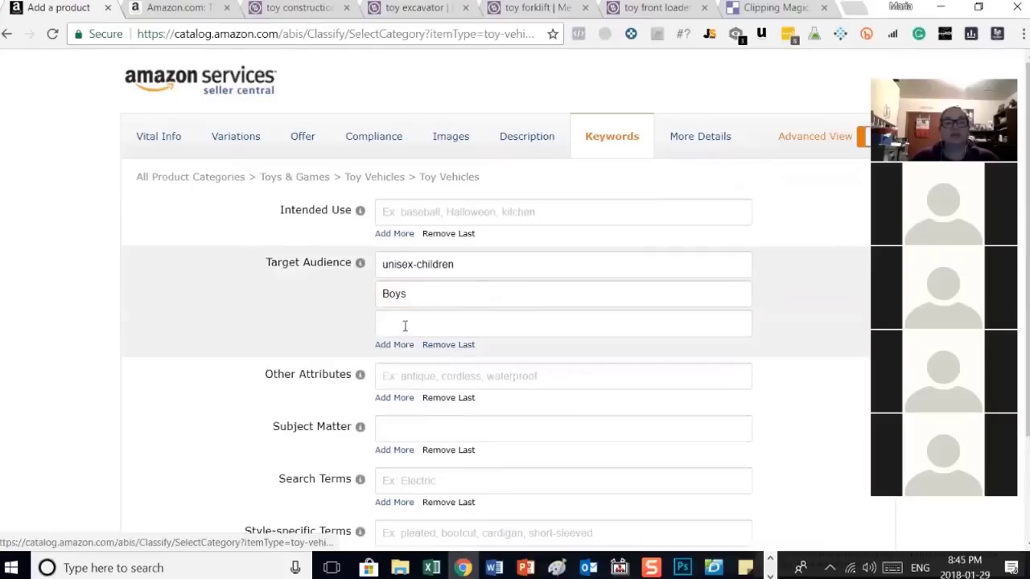
click(404, 326)
text(girls)
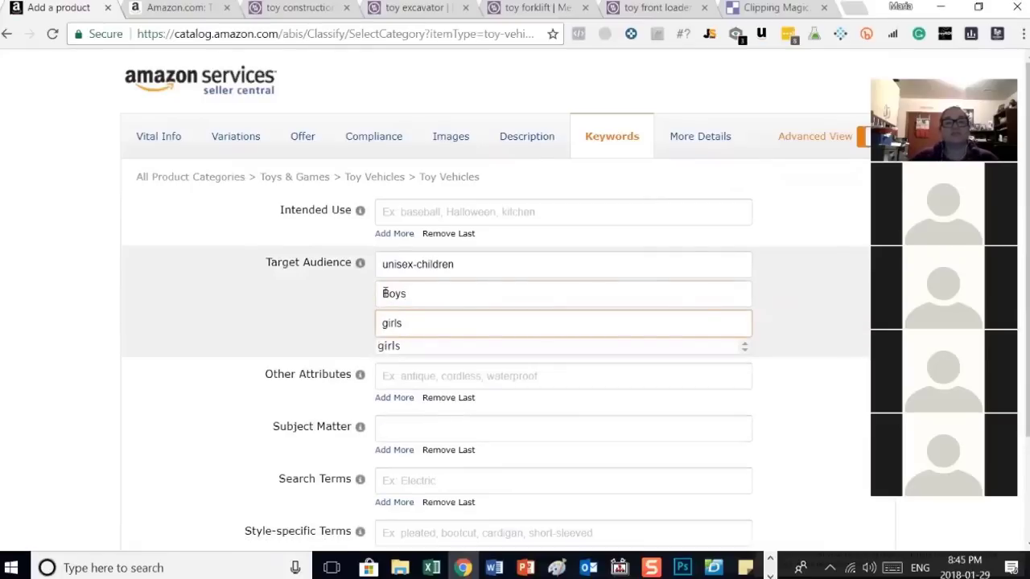
click(384, 293)
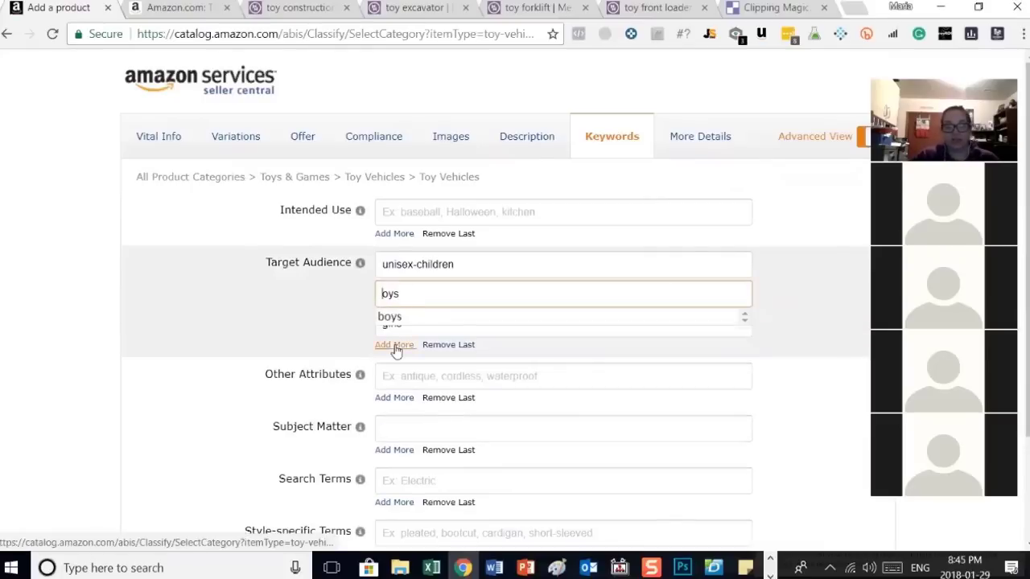
click(308, 299)
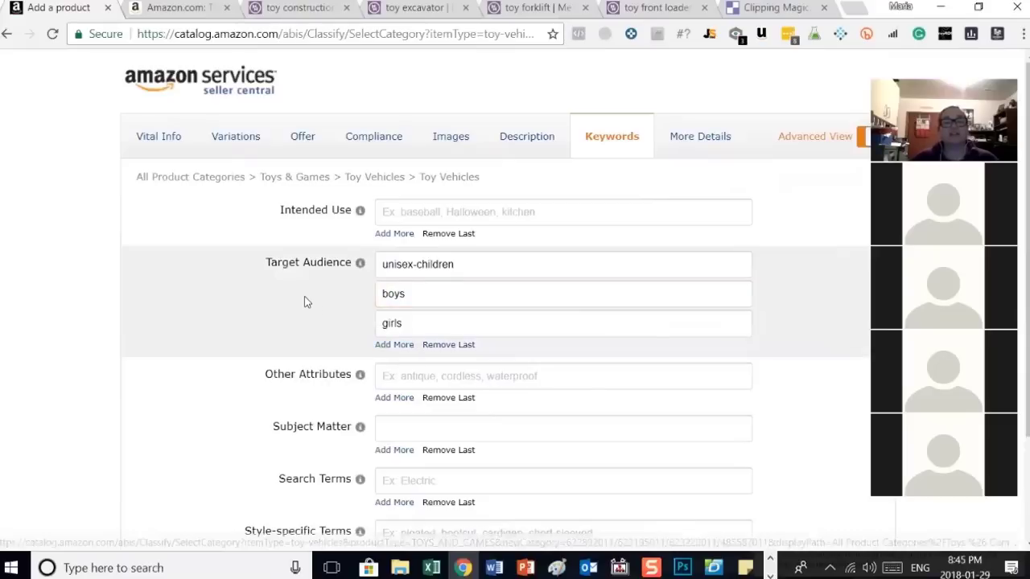
Step: Enter "2 piece set" as the first Other Attributes keyword
scroll(304, 342, down, 2)
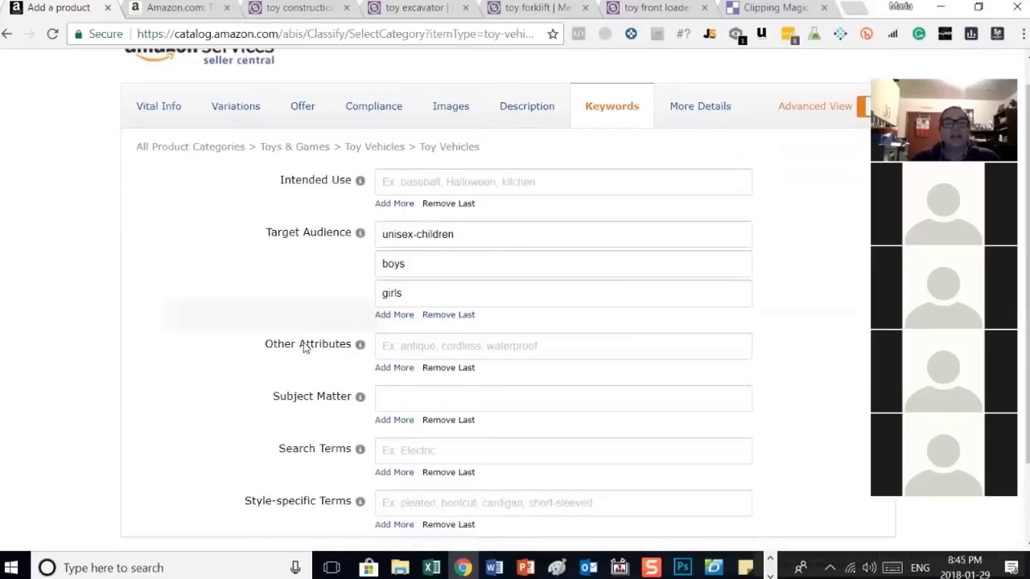
click(391, 249)
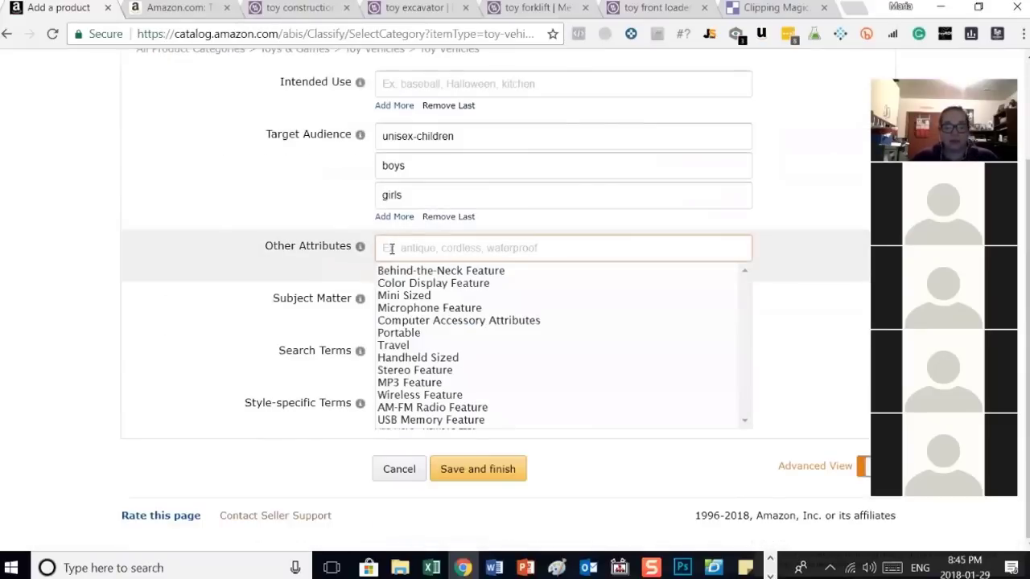
text(2 pi)
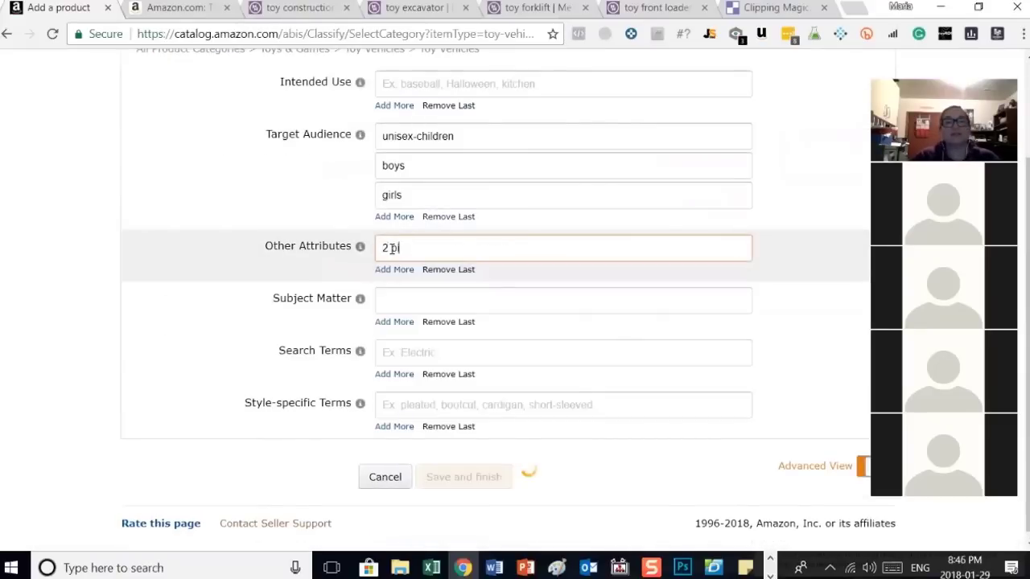
text(ece set)
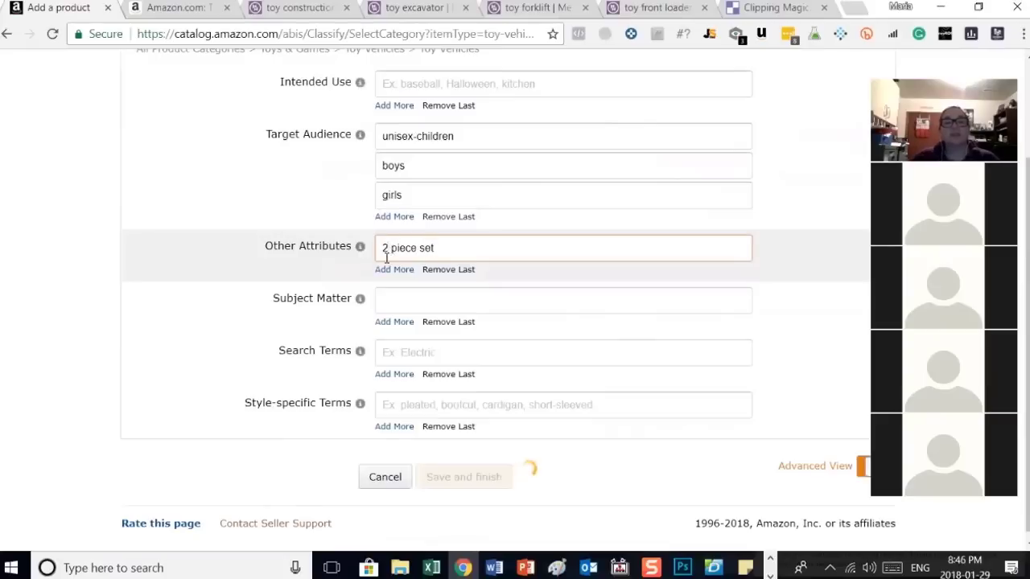
Step: Add a second Other Attributes field and fill it with "Moveable parts"
click(393, 270)
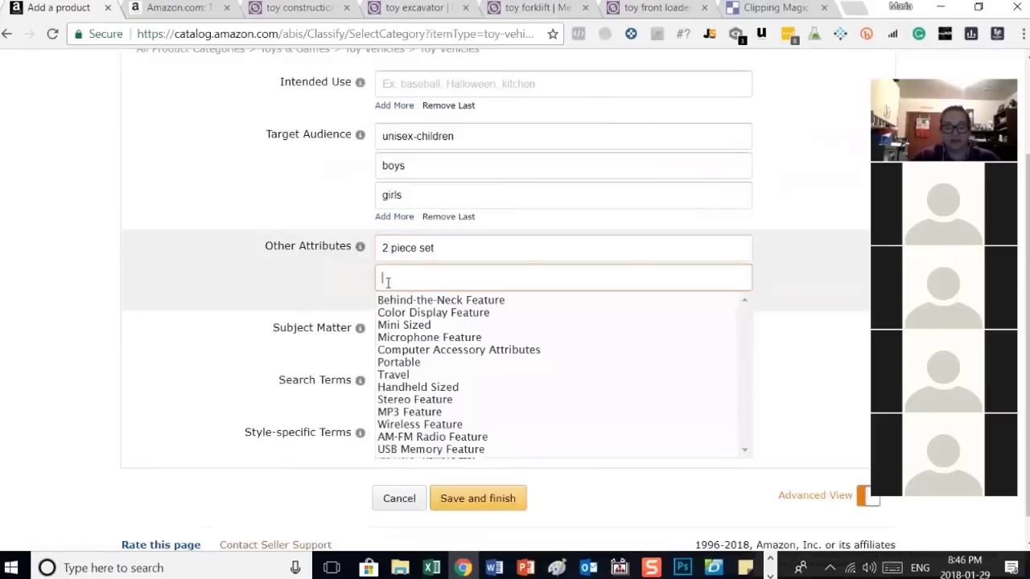
text(Movae)
key(BackSpace)
key(BackSpace)
text(ea)
text(ble )
text(pary)
key(BackSpace)
key(BackSpace)
text(rts)
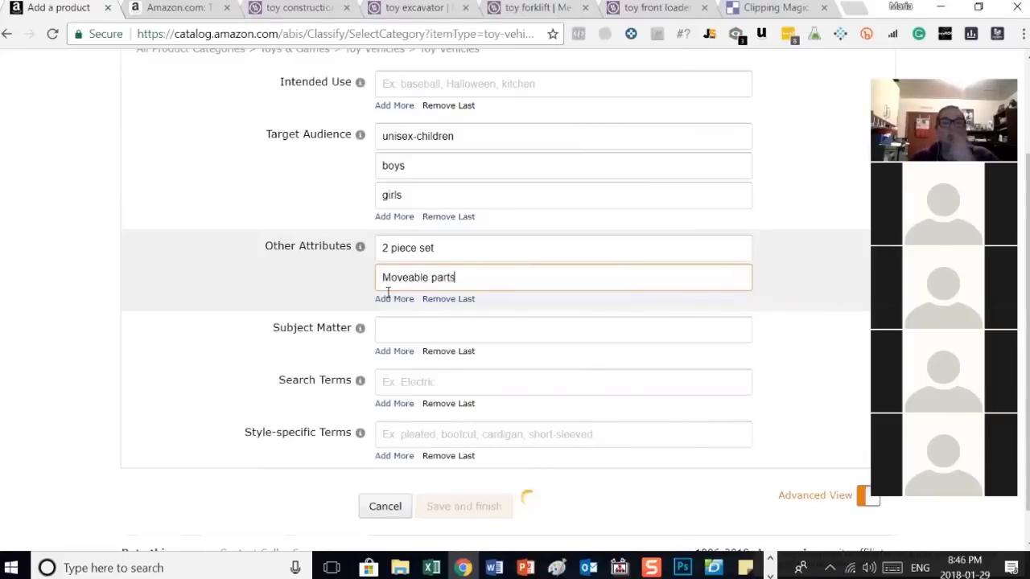
Step: Add a third Other Attributes field and fill it with "durable plastic"
click(394, 299)
text(du)
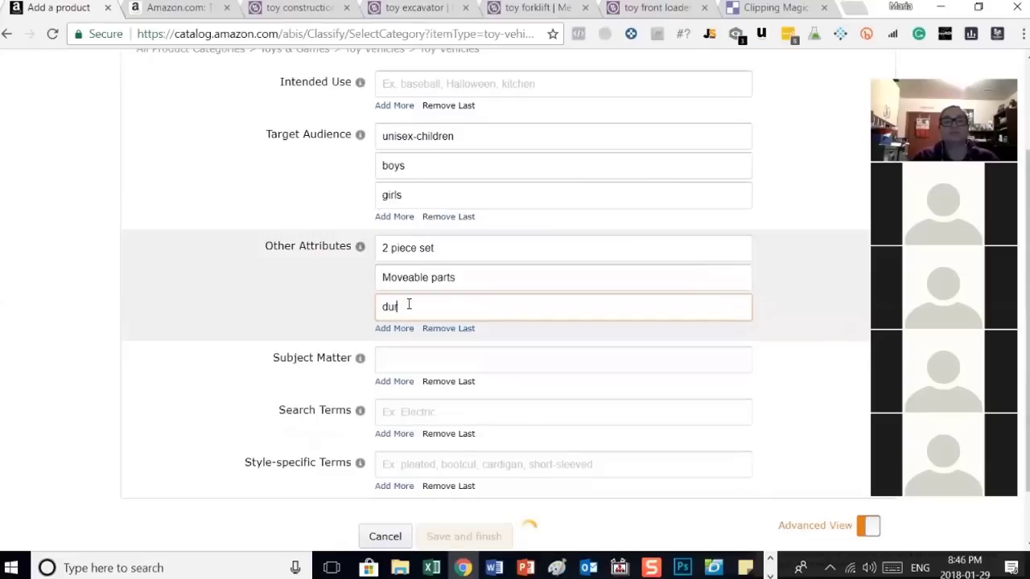
text(rable plastic)
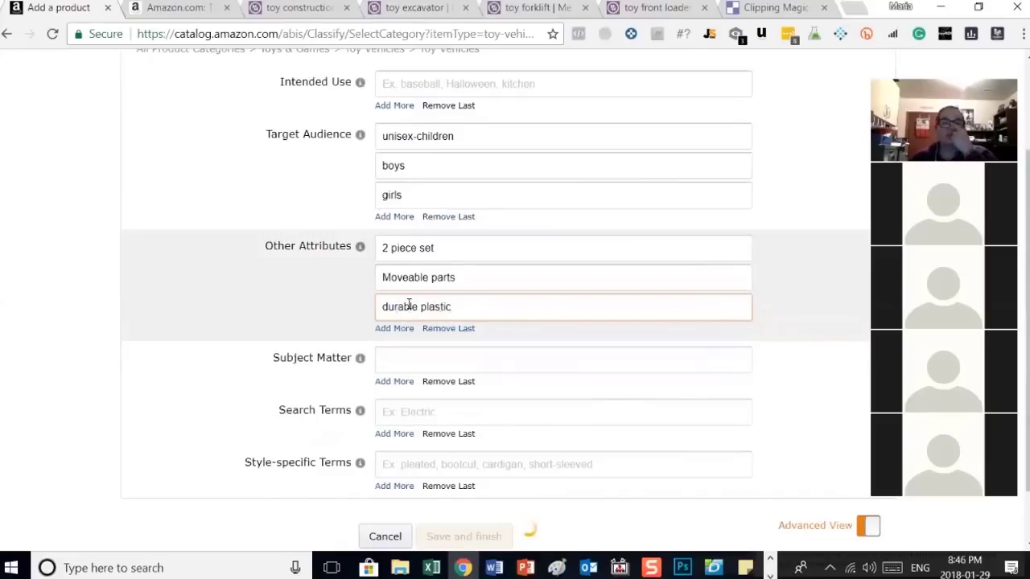
Step: Set the Subject Matter to "Construction Toys"
click(402, 362)
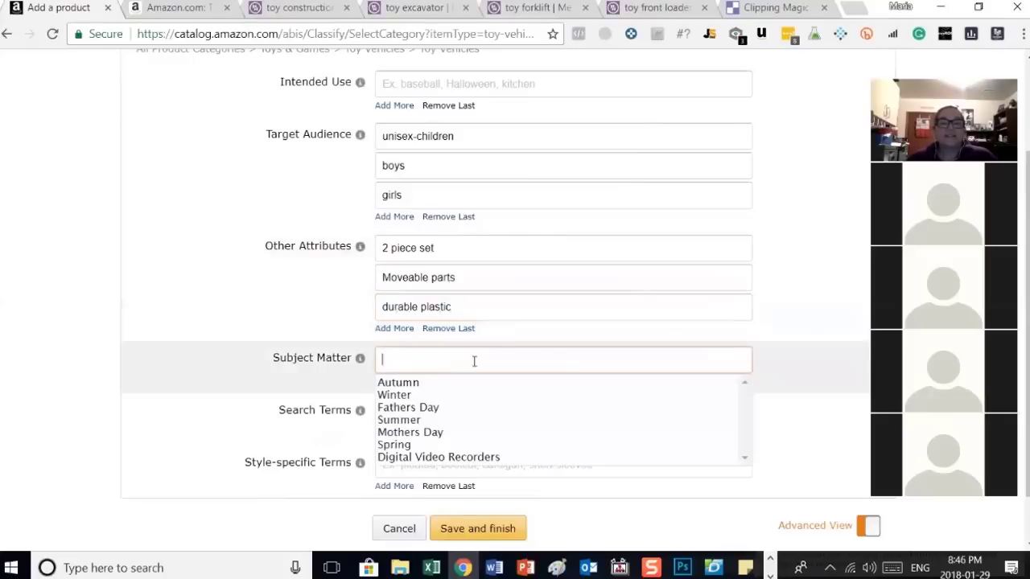
text(Constr)
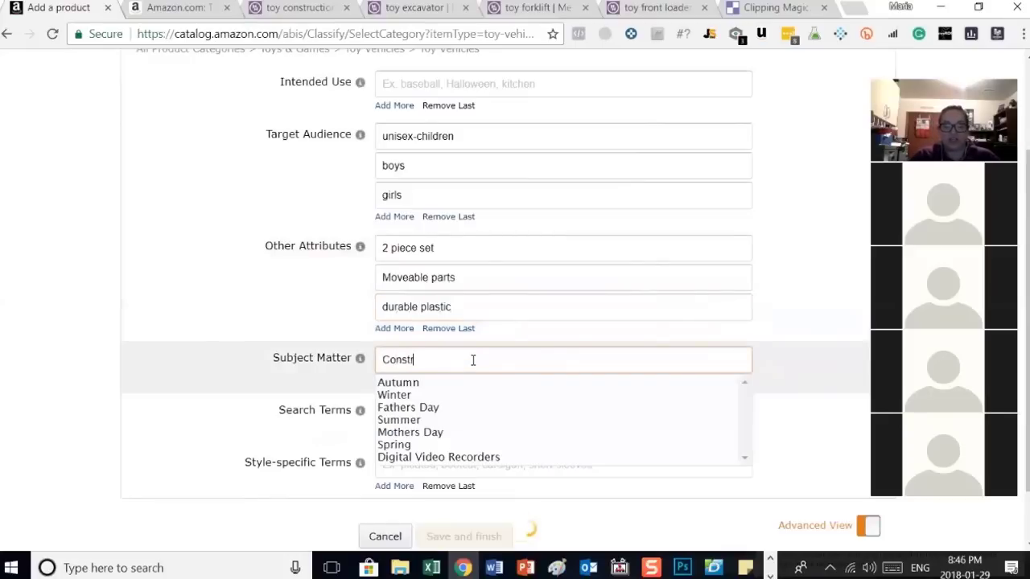
text(uction )
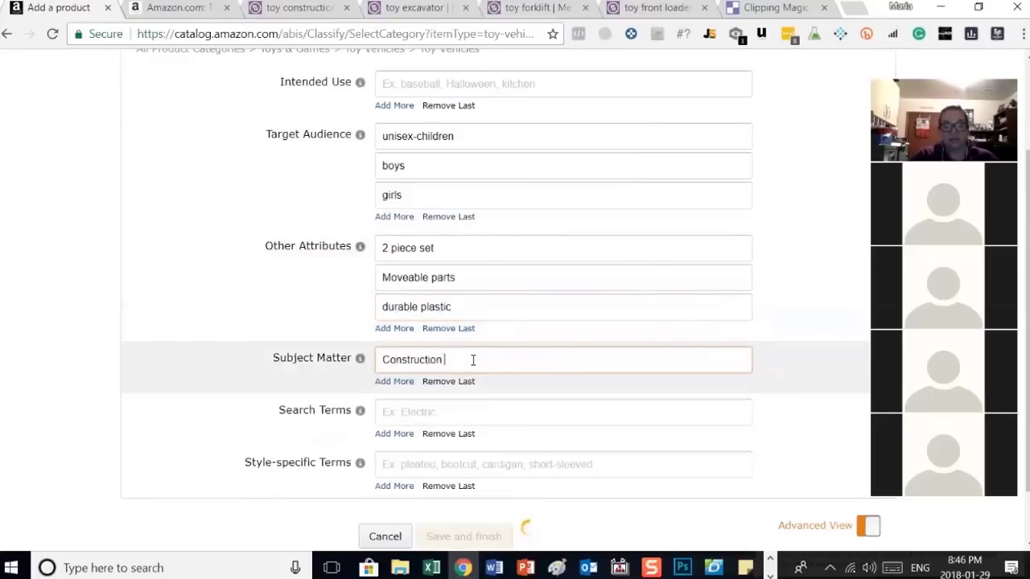
text(Toys)
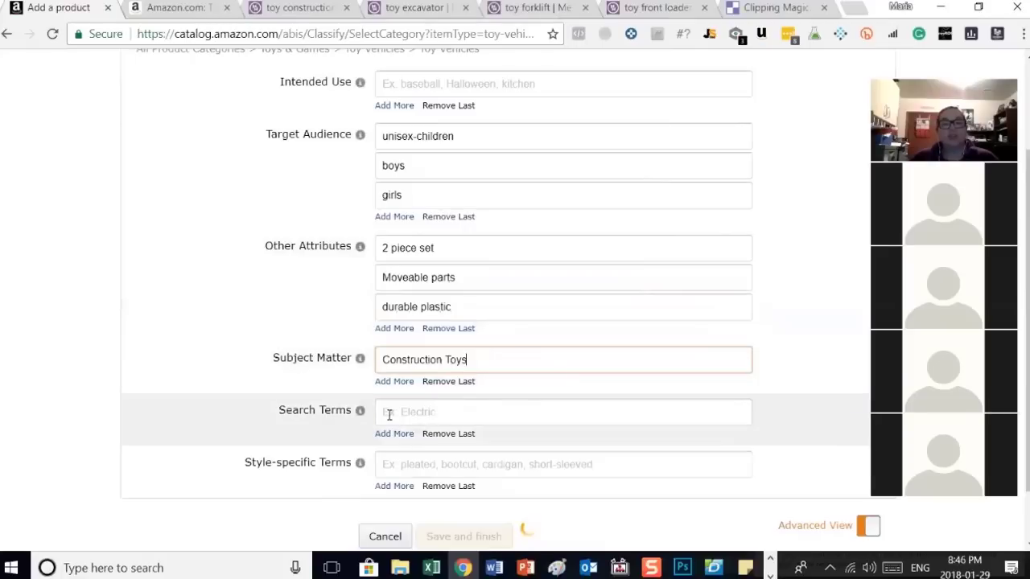
Step: Switch to the Word product listing form and review the prepared keywords meant for the Search Terms field
click(510, 419)
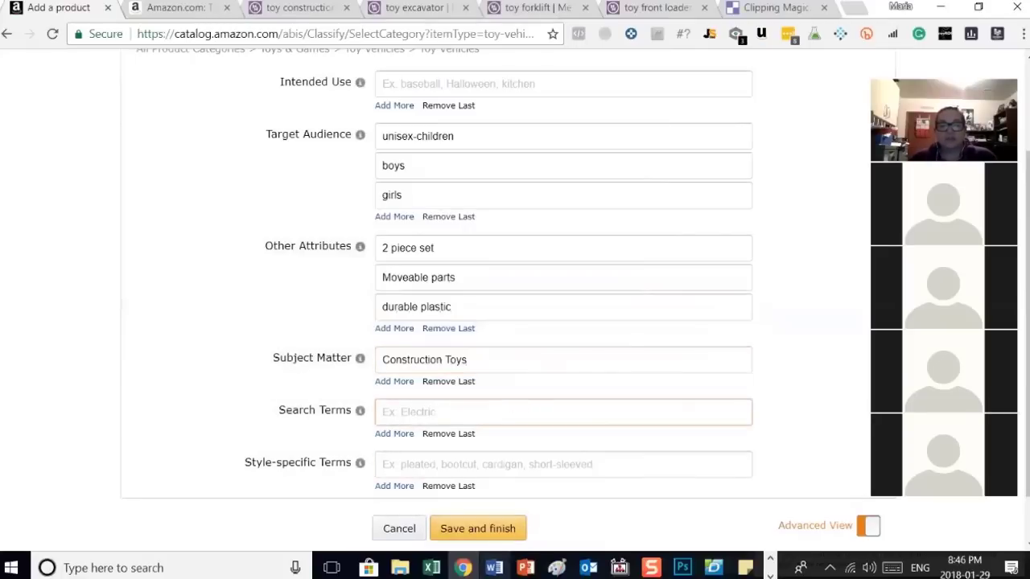
click(513, 553)
scroll(517, 395, down, 5)
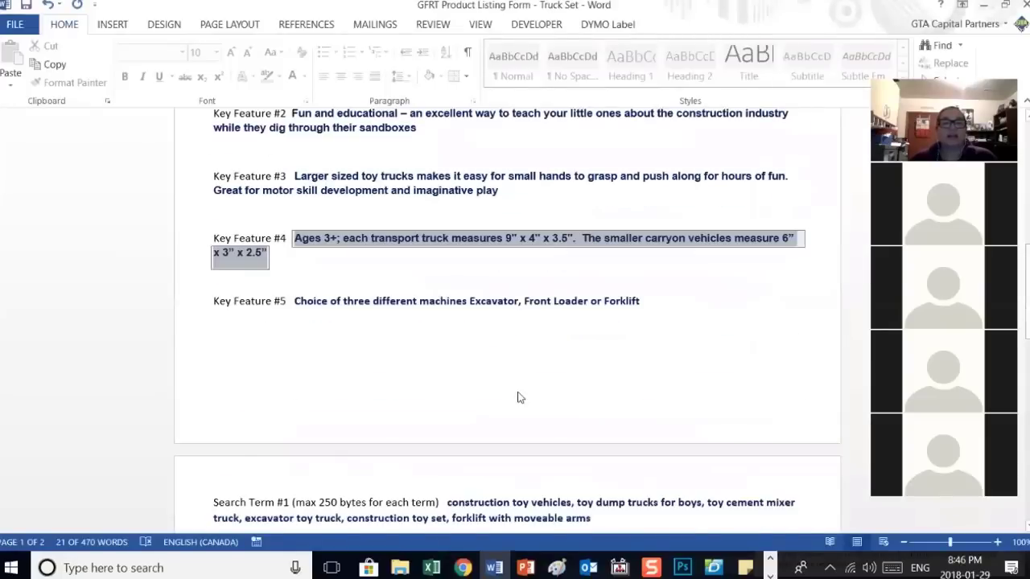
scroll(519, 395, down, 5)
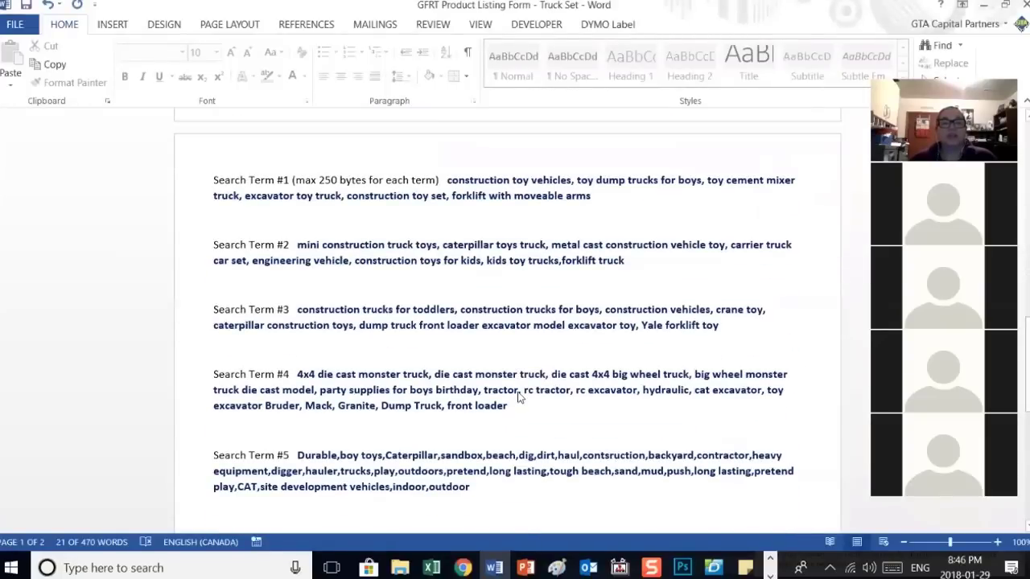
triple_click(485, 447)
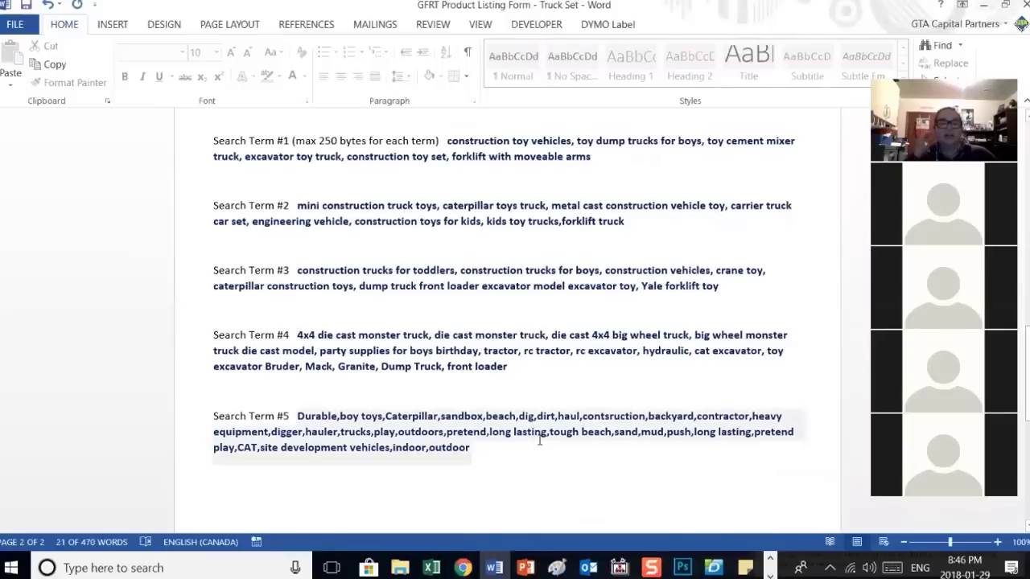
click(463, 566)
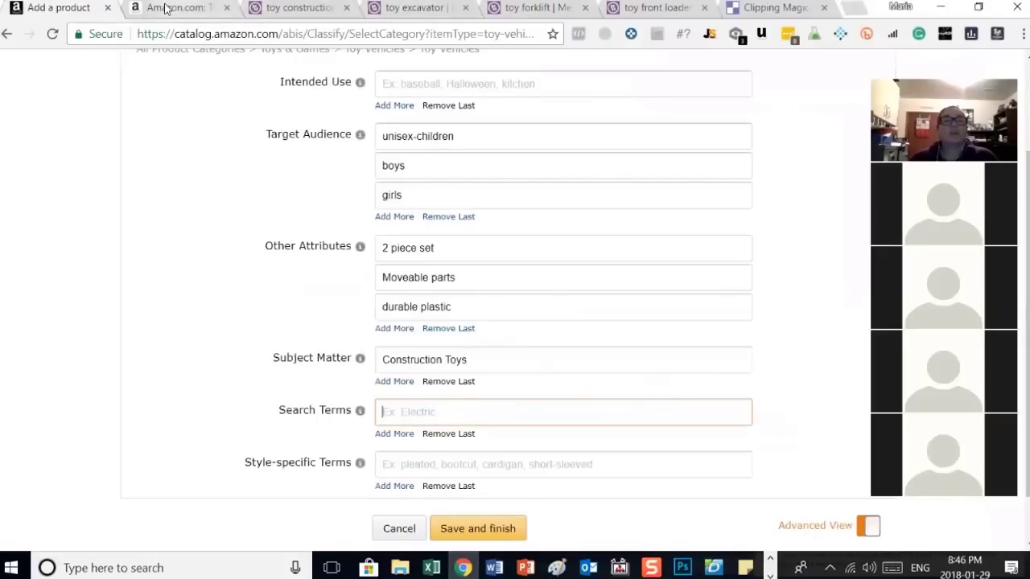
Step: On the Amazon store page, look up the search suggestions for "toy truck" across All Departments
click(165, 8)
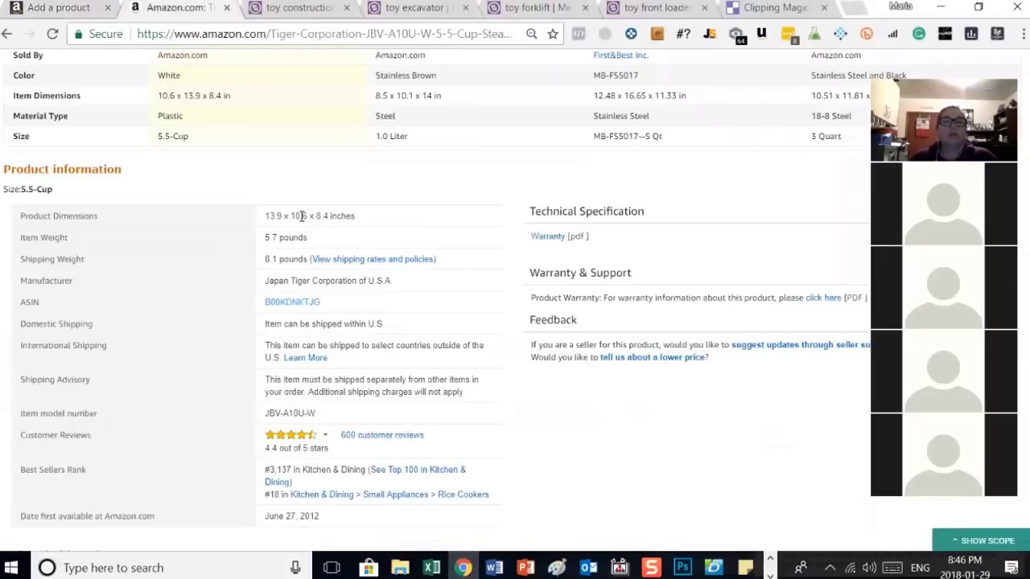
scroll(408, 188, up, 15)
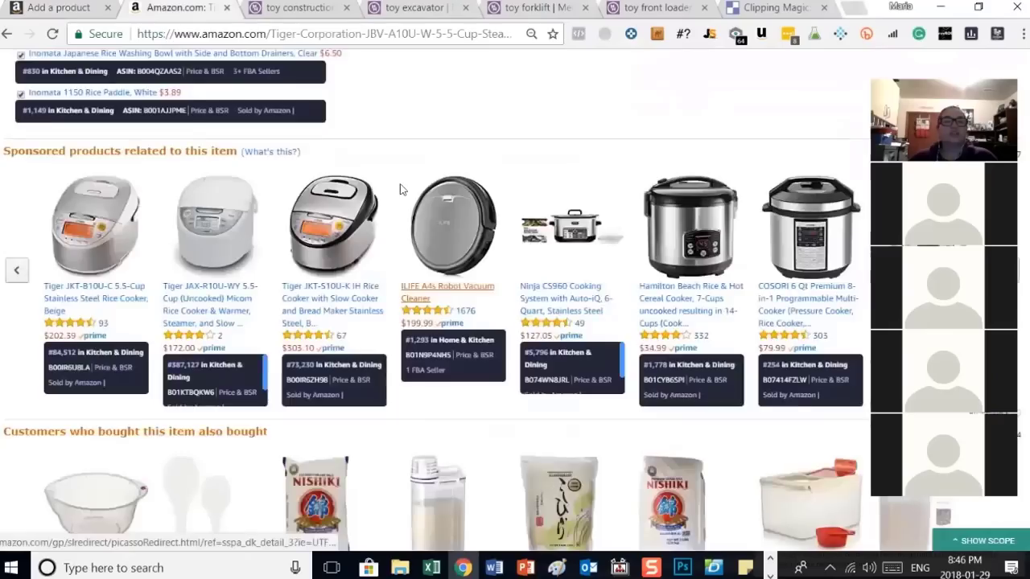
scroll(386, 189, up, 10)
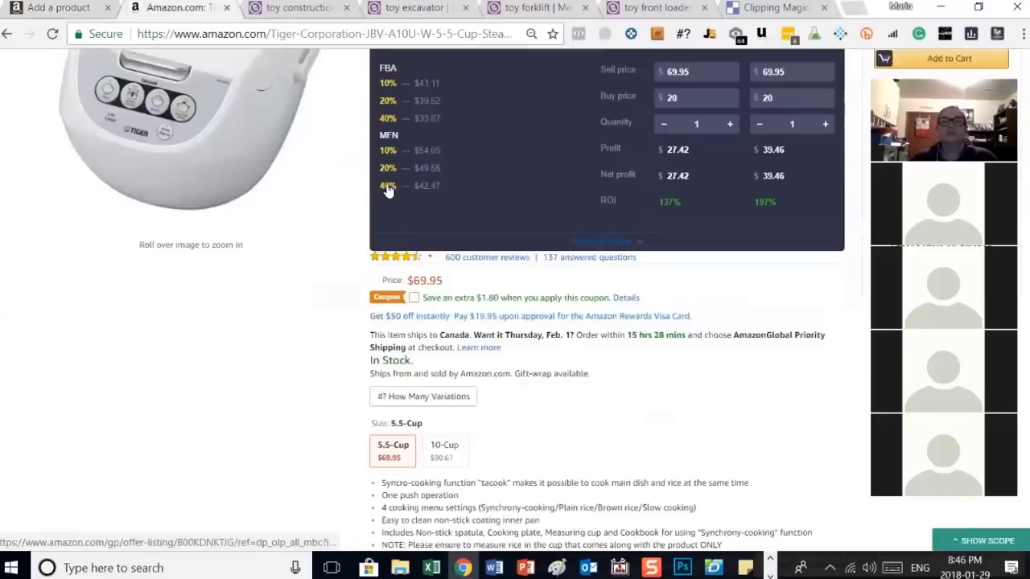
click(191, 104)
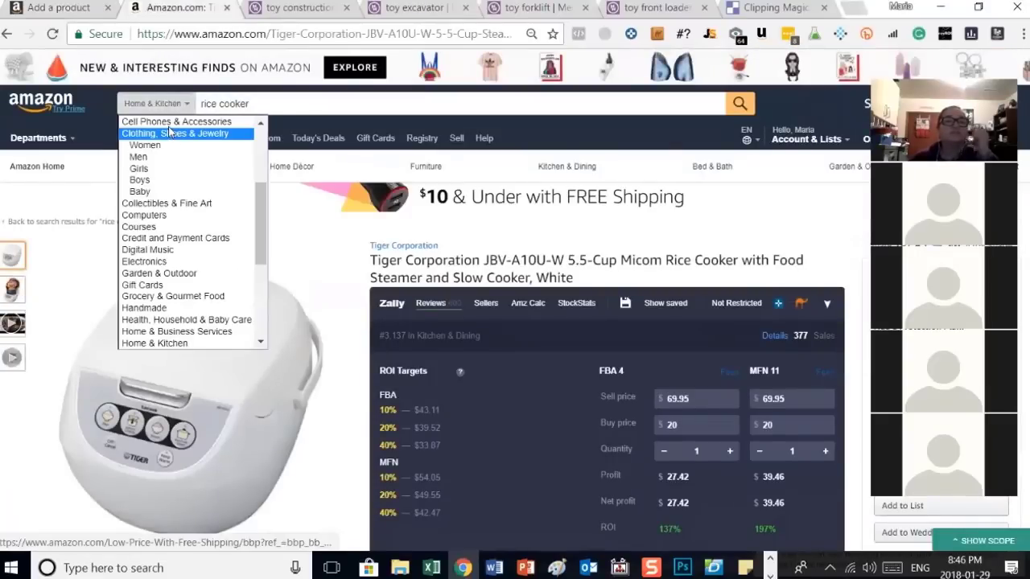
scroll(215, 145, up, 4)
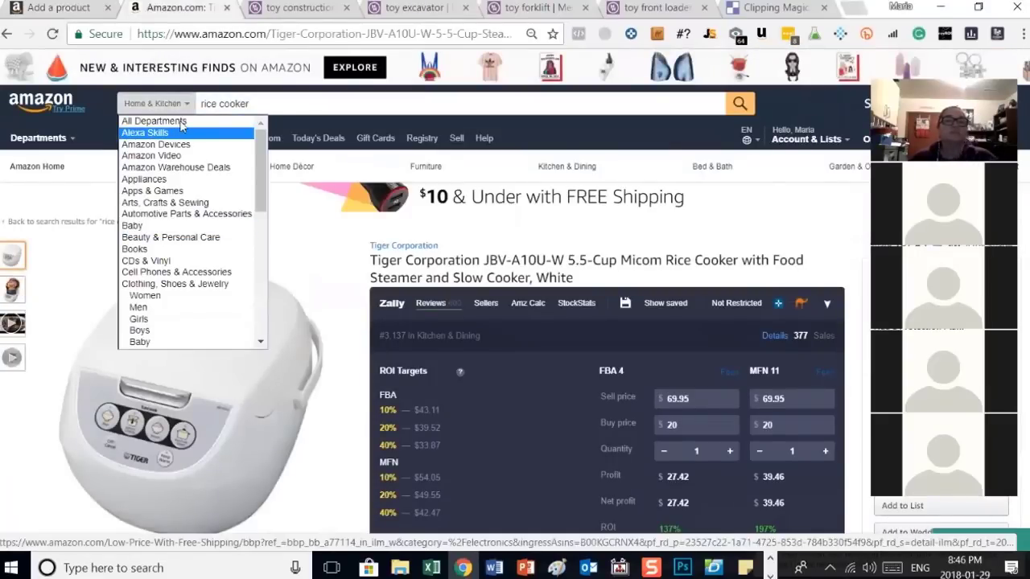
click(270, 105)
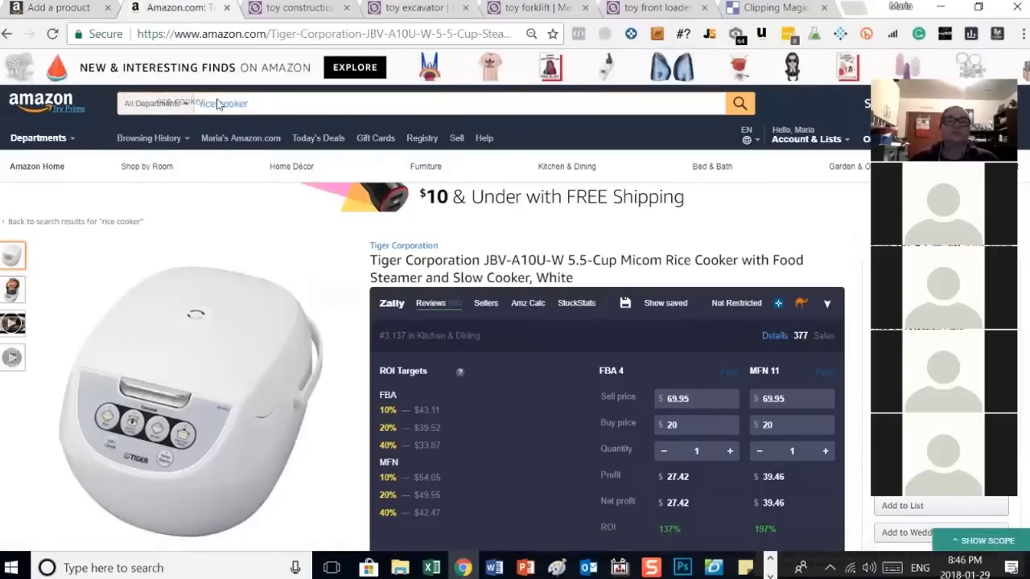
text(toy)
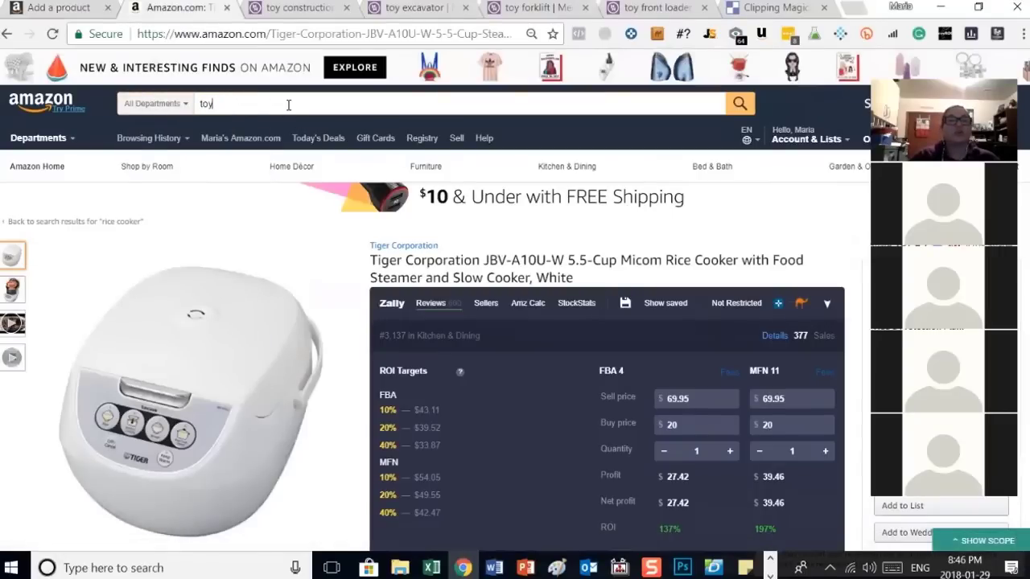
text( truck)
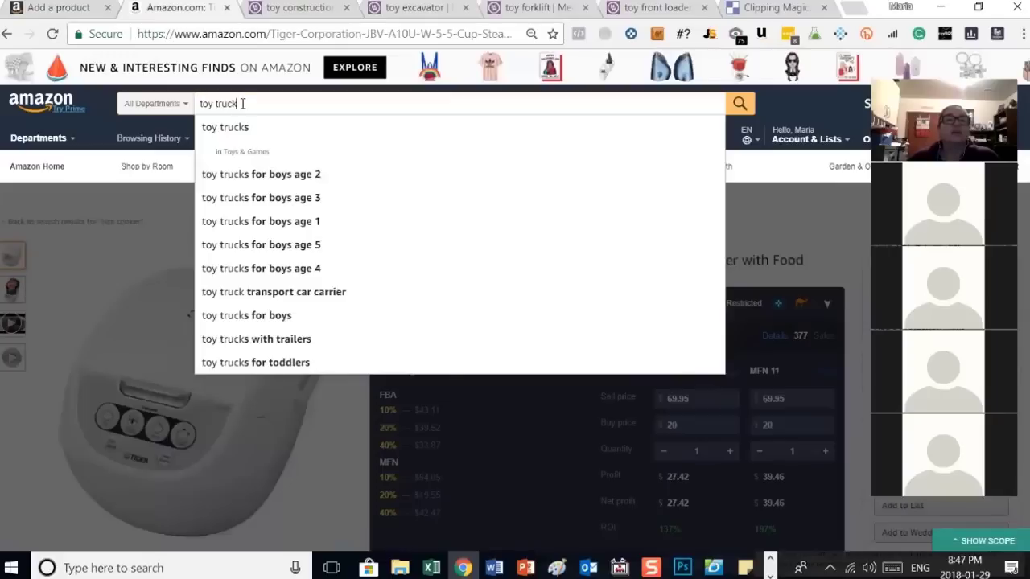
Step: Look up Amazon's search suggestions for "construction toys"
key(ctrl+a)
text(co)
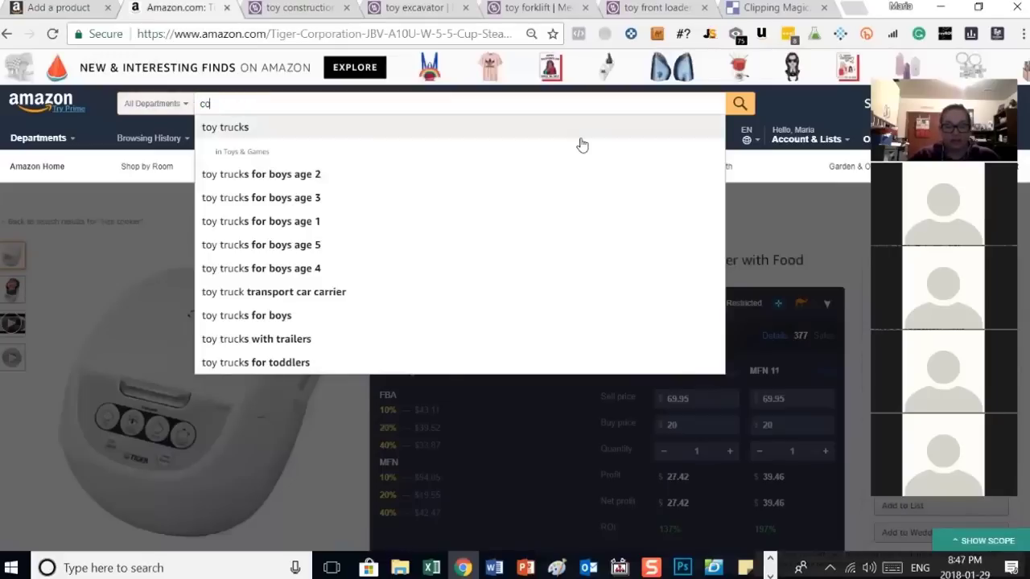
text(nstruction )
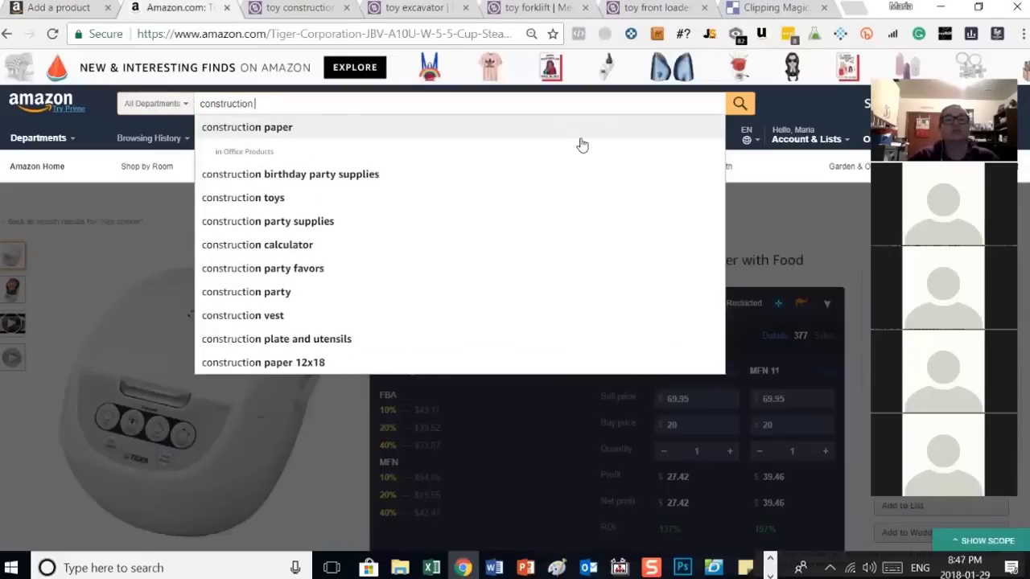
text(toys)
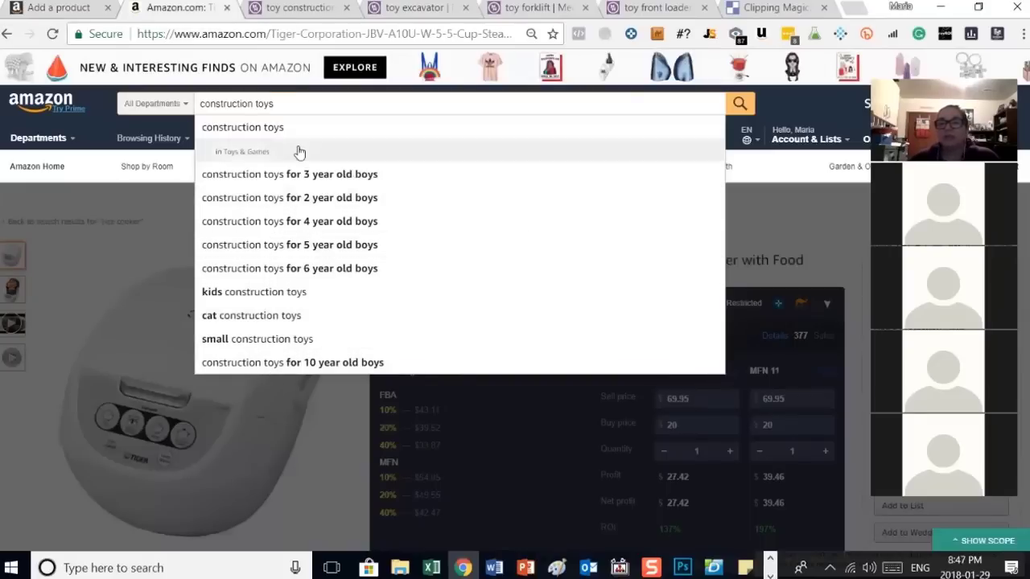
Step: Look up Amazon's search suggestions for "forklift toy"
drag(292, 104, 173, 103)
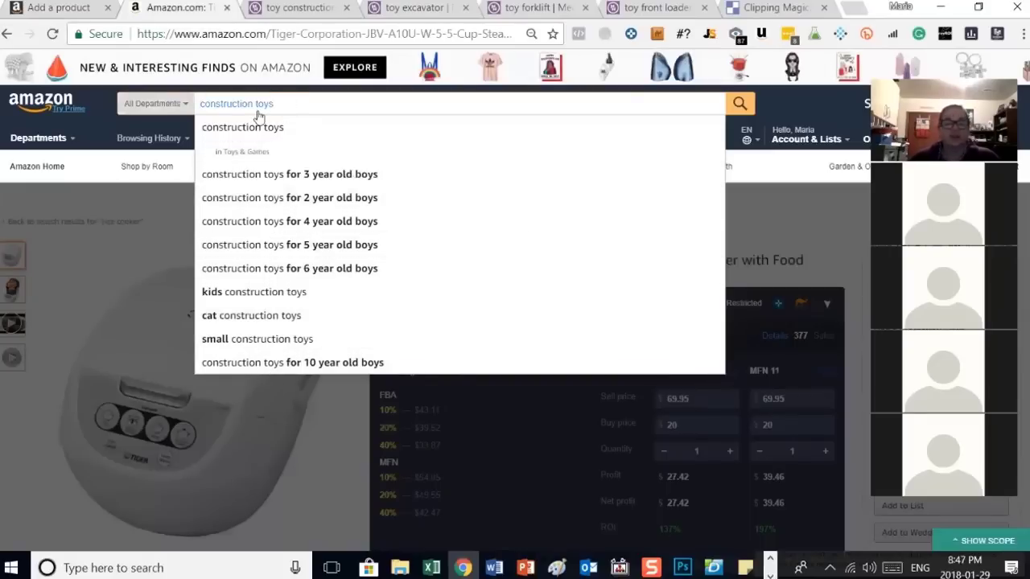
text(fork)
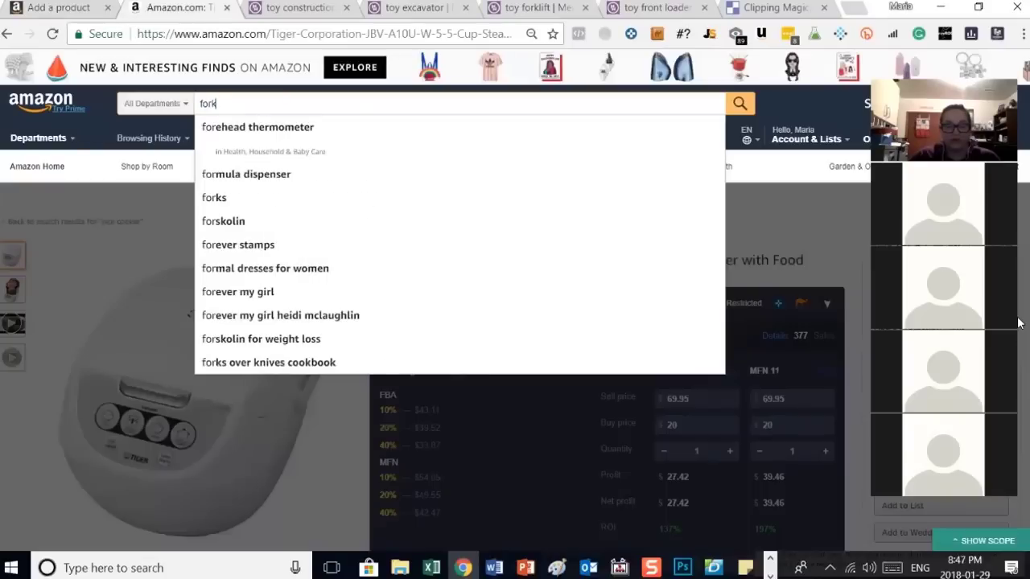
text(lift)
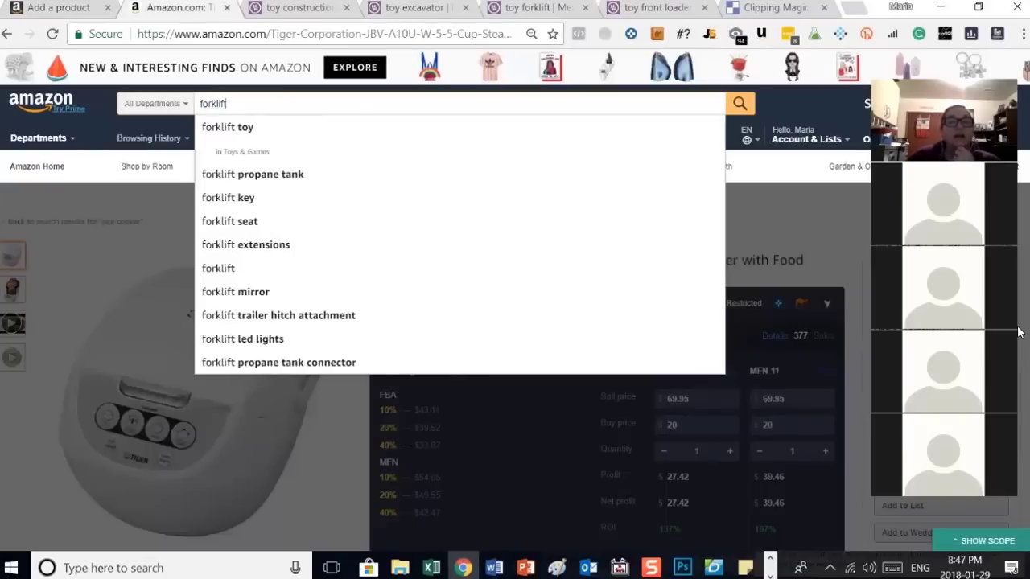
text( toy)
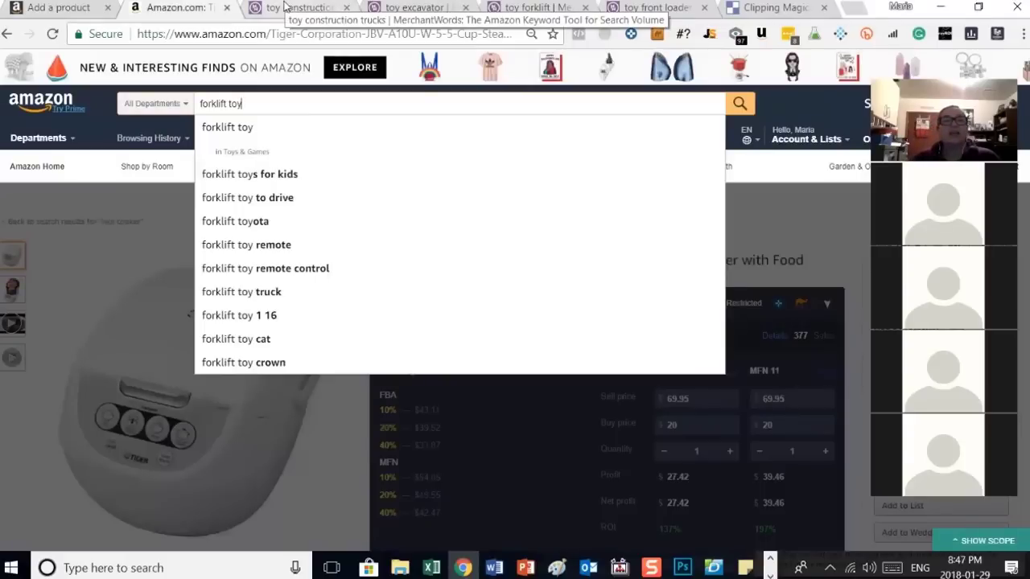
Step: Review the MerchantWords monthly search volumes for toy construction trucks
click(283, 6)
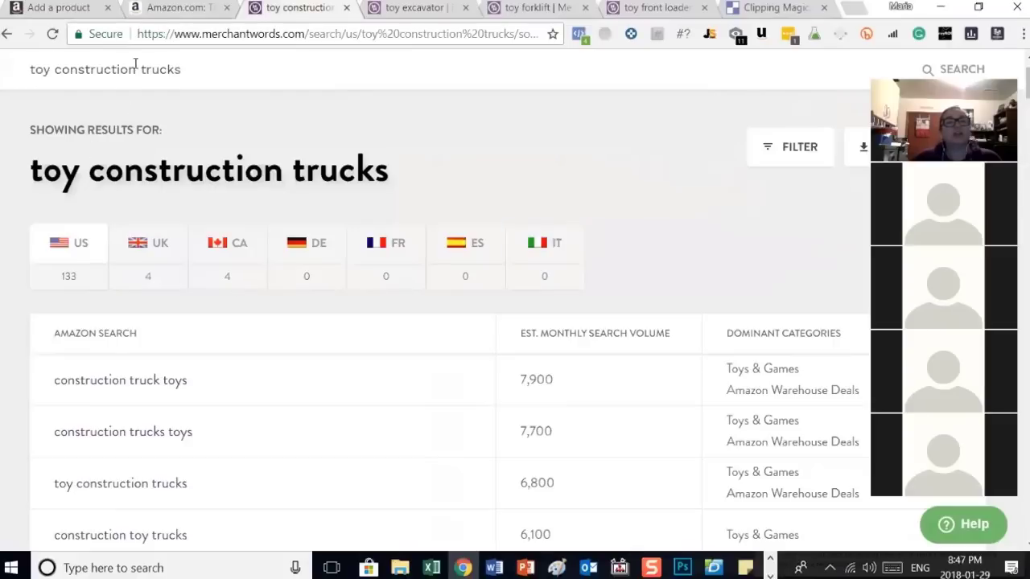
scroll(239, 370, down, 3)
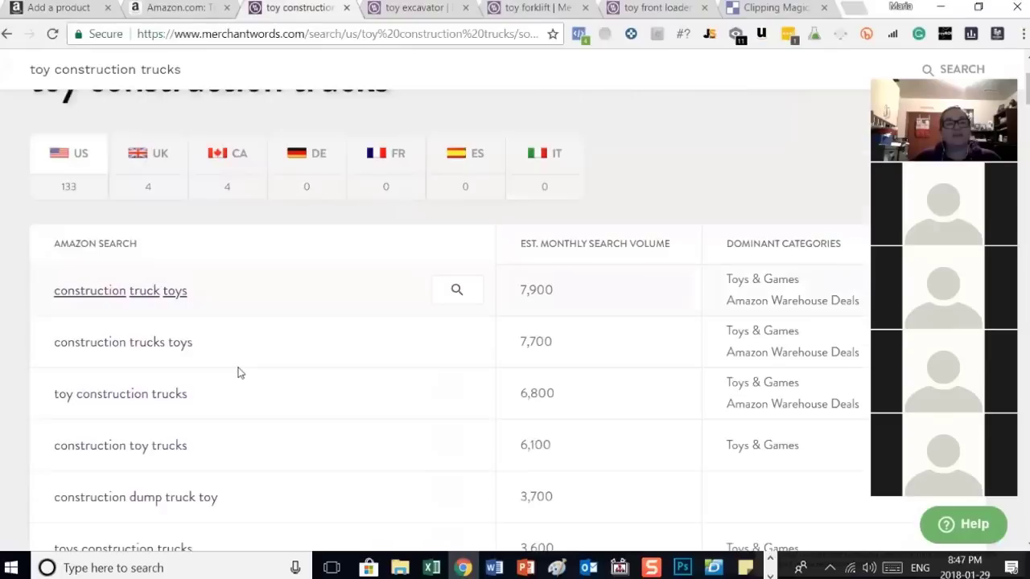
scroll(237, 372, down, 2)
scroll(237, 372, up, 2)
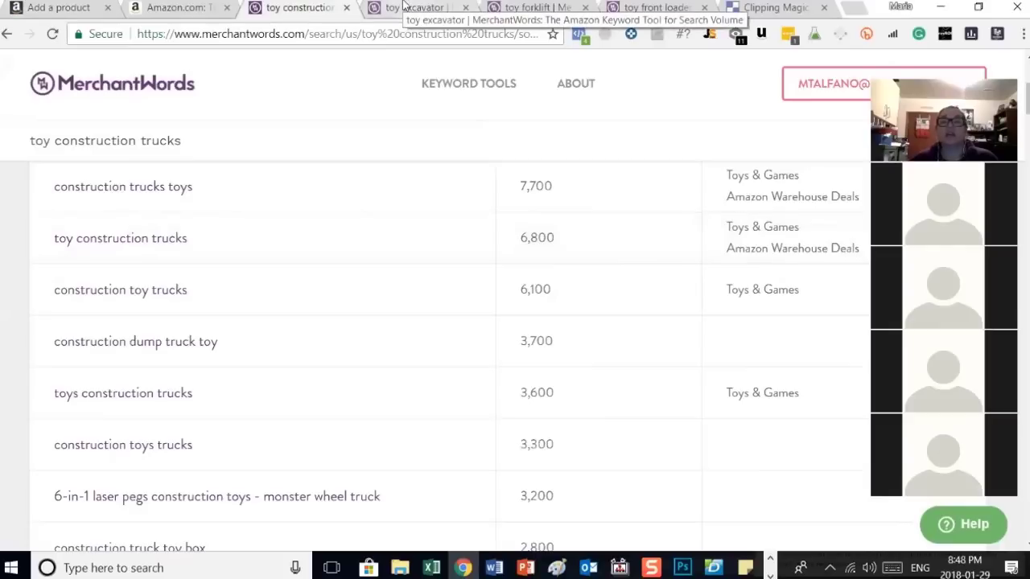
Step: Check the MerchantWords keyword results for toy excavator, toy forklift and toy front loader
click(404, 6)
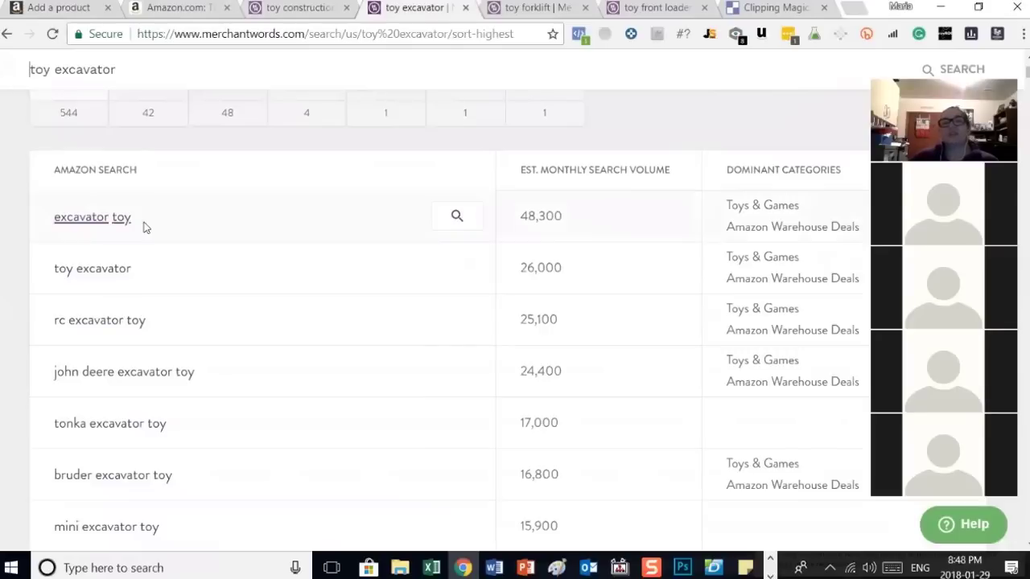
click(521, 6)
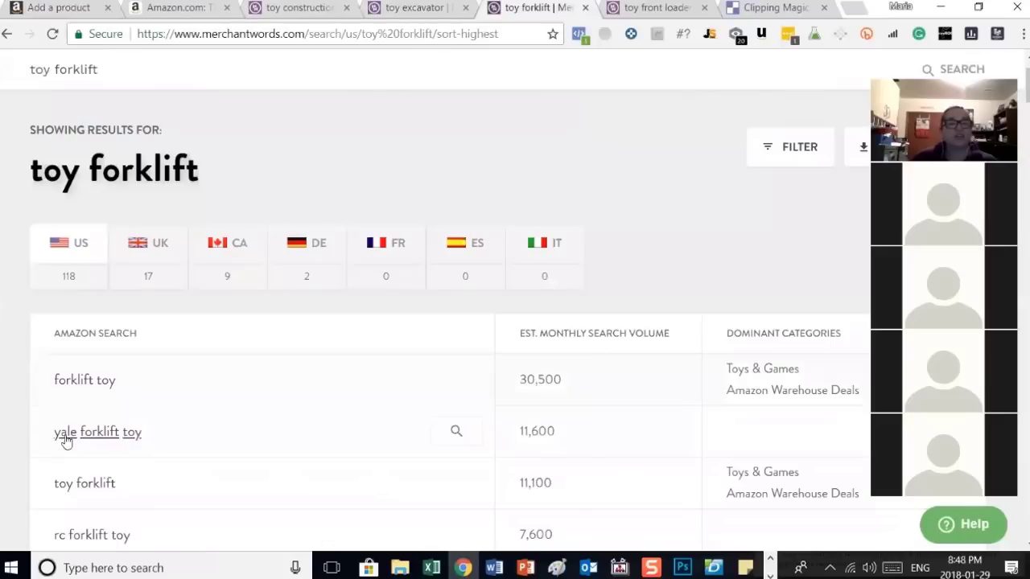
scroll(204, 435, down, 1)
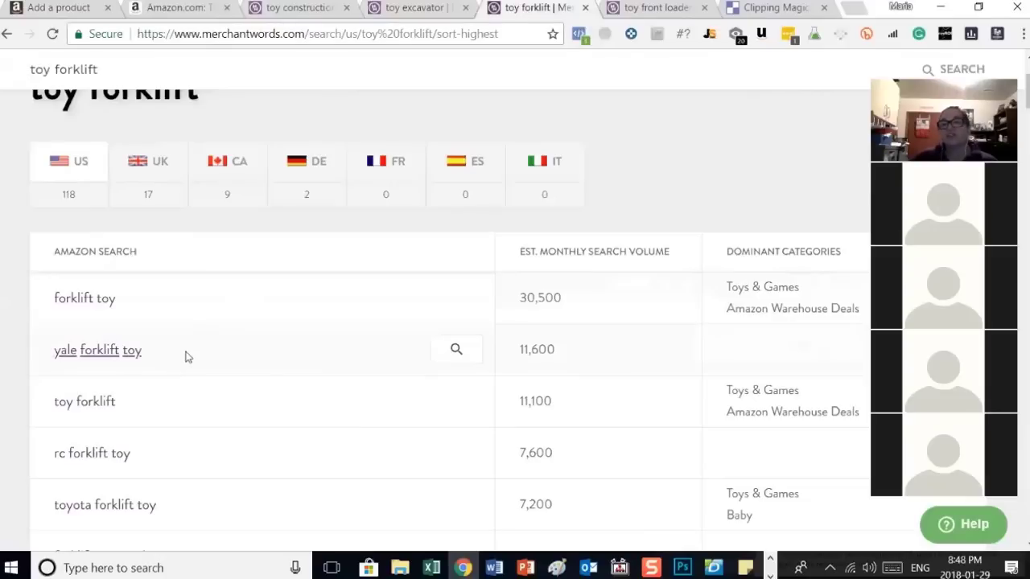
click(646, 7)
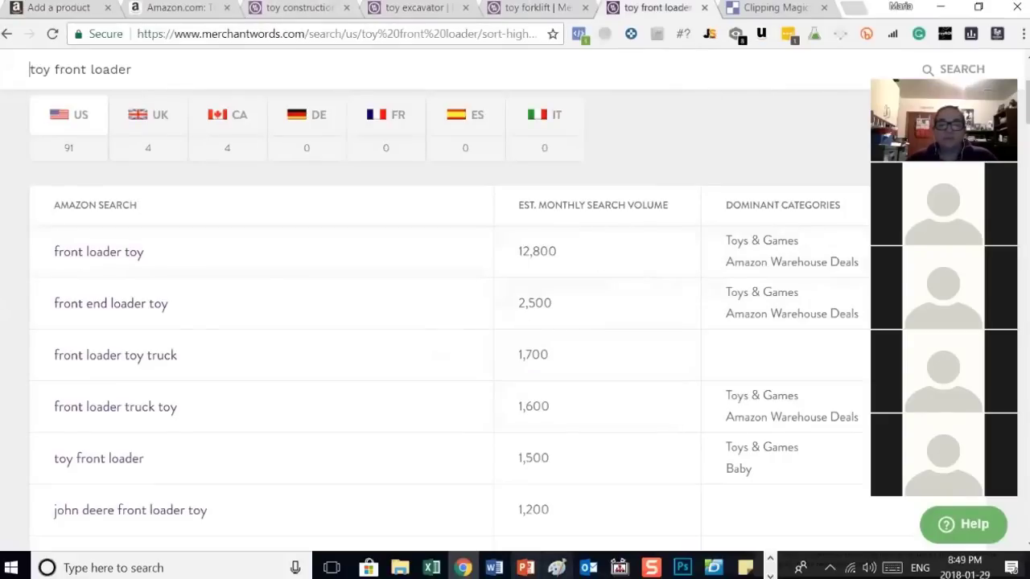
Step: Copy the Search Term #1 keywords from the Word product listing form into the first Search Terms field of the Amazon listing
key(alt+Tab)
scroll(575, 333, up, 2)
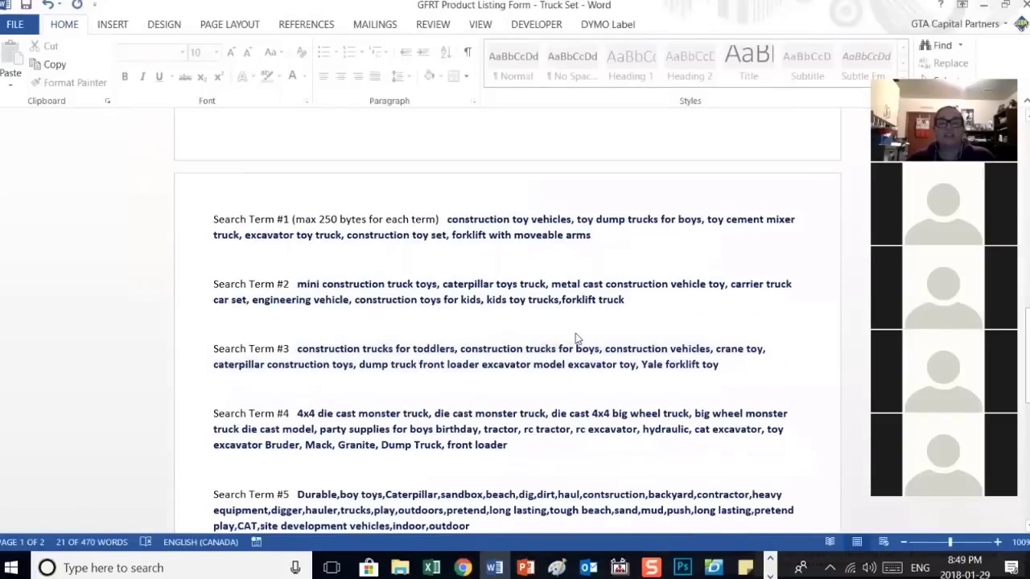
click(320, 221)
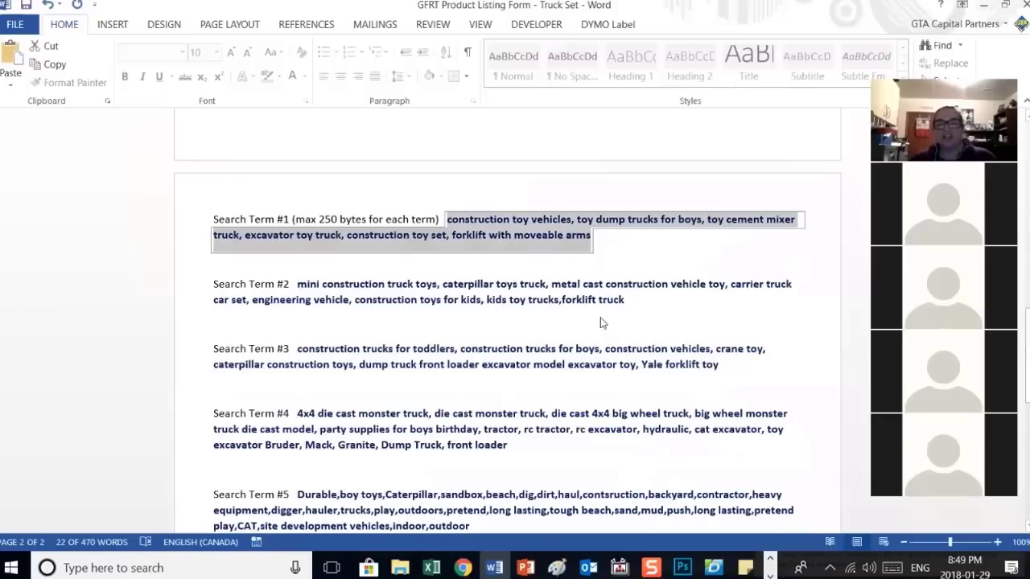
scroll(588, 333, down, 1)
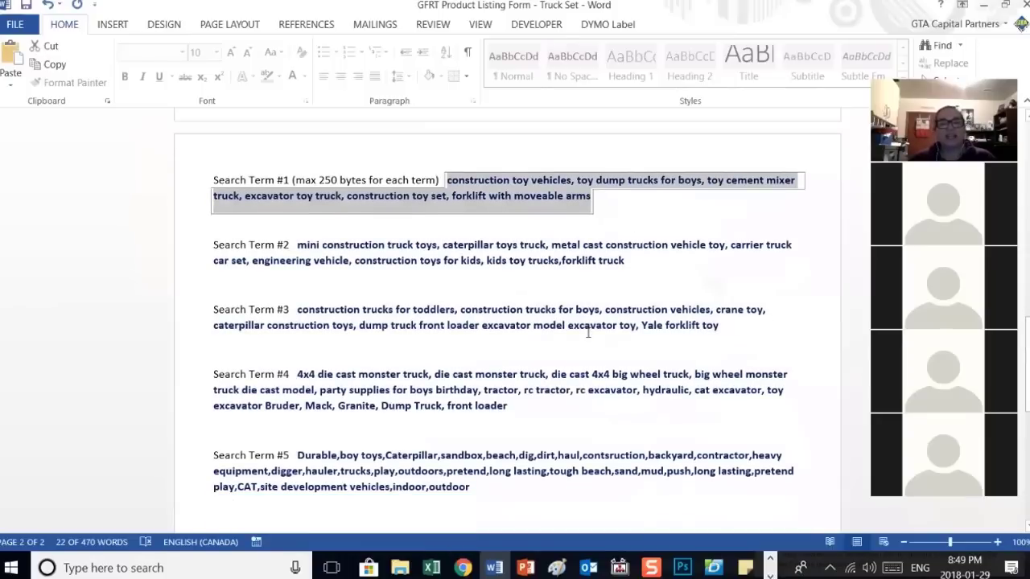
scroll(588, 333, up, 1)
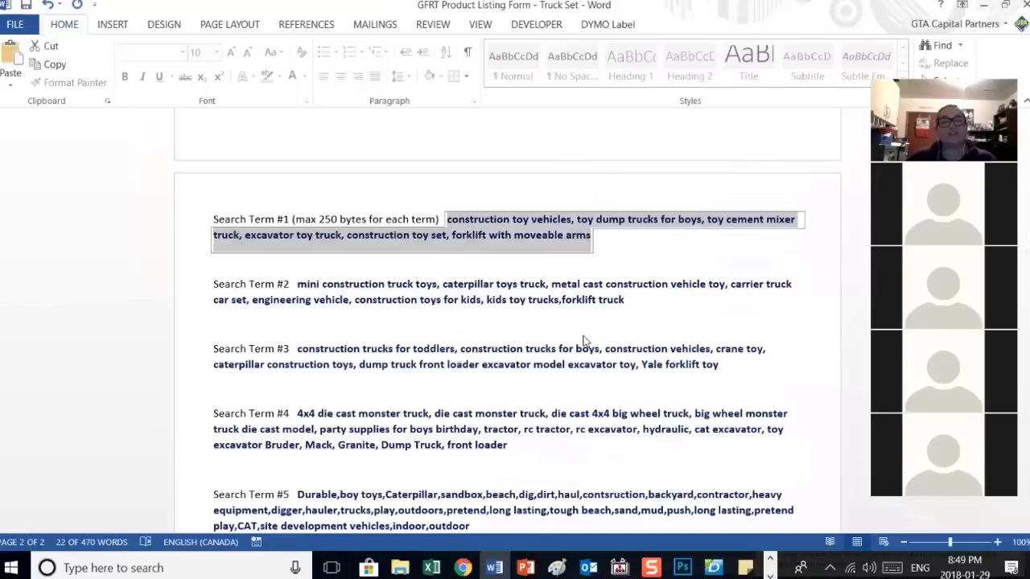
right_click(533, 232)
click(558, 257)
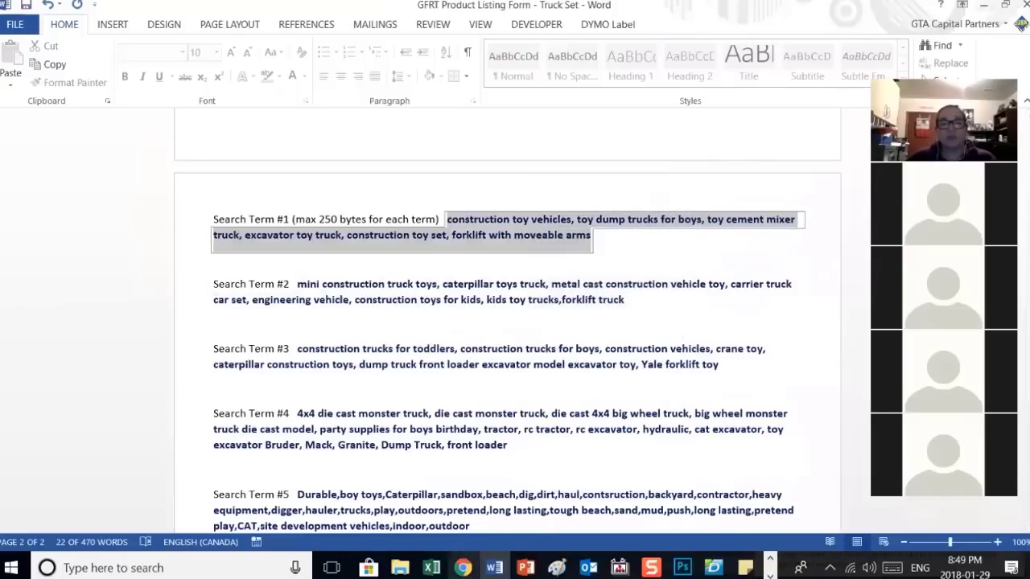
click(463, 568)
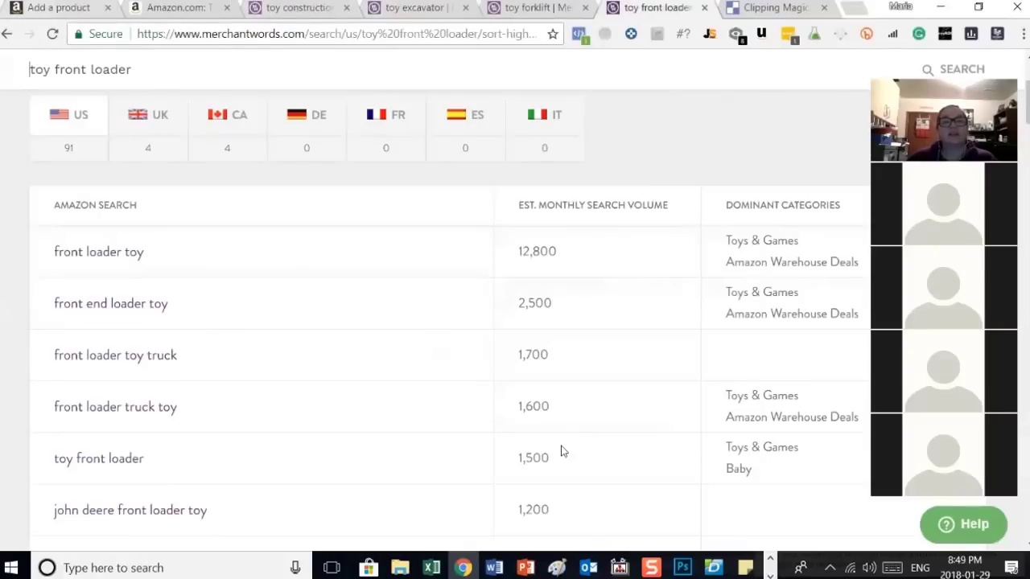
key(ctrl+1)
right_click(415, 411)
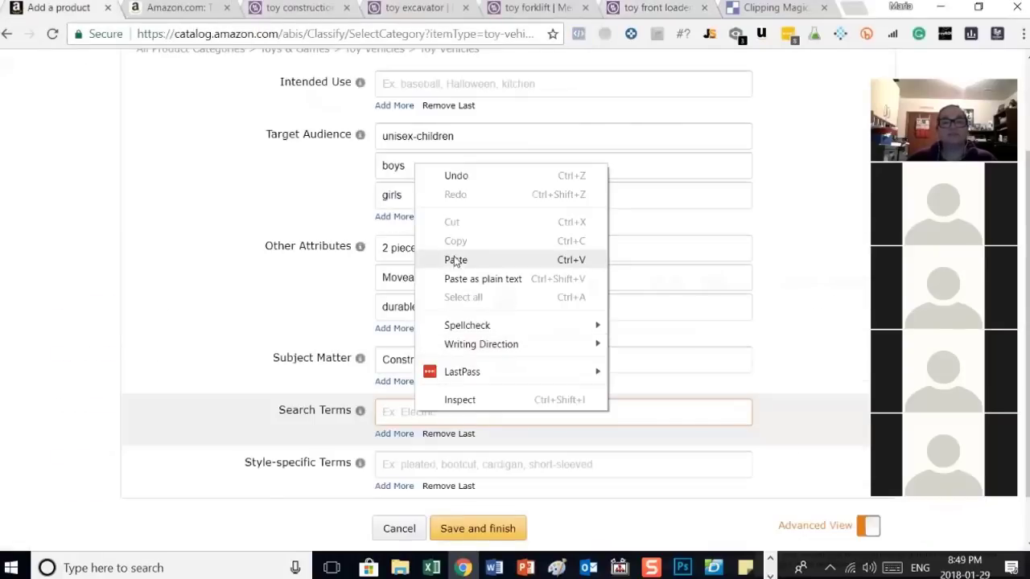
click(459, 260)
Step: Add a second Search Terms field and fill it with the Search Term #2 keywords from the Word product listing form
click(394, 434)
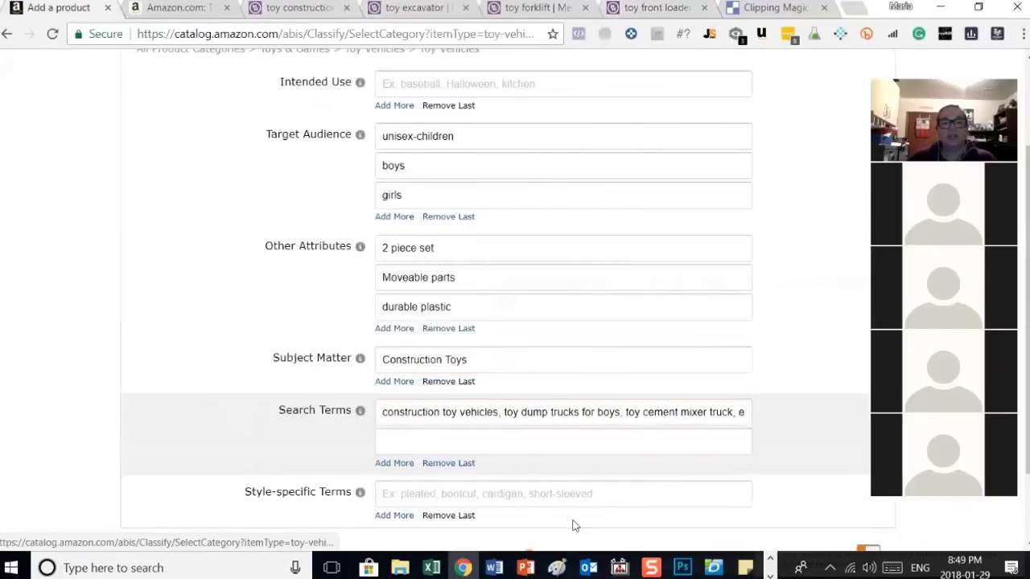
key(alt+Tab)
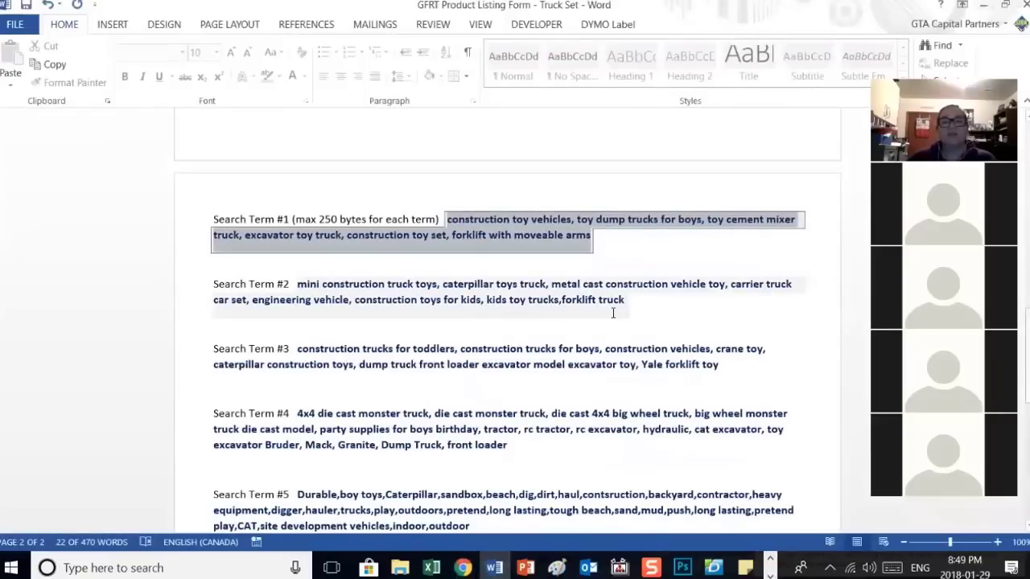
drag(622, 299, 297, 284)
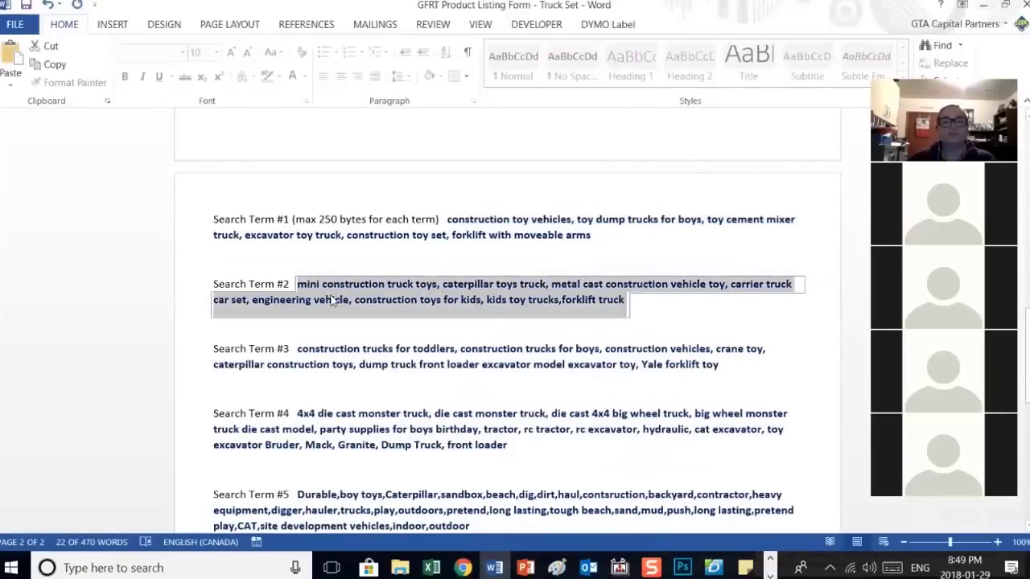
right_click(334, 301)
click(367, 61)
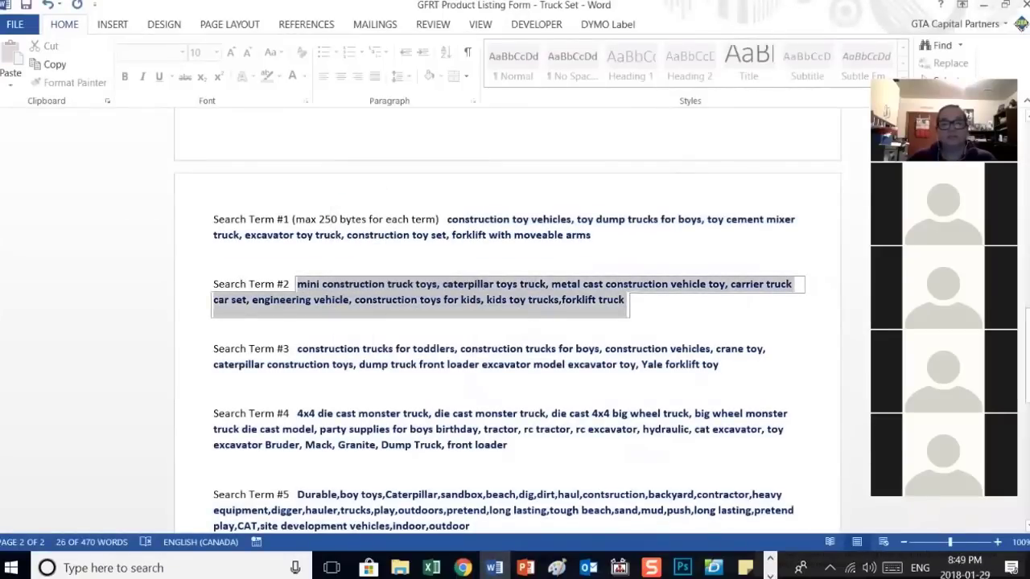
key(alt+Tab)
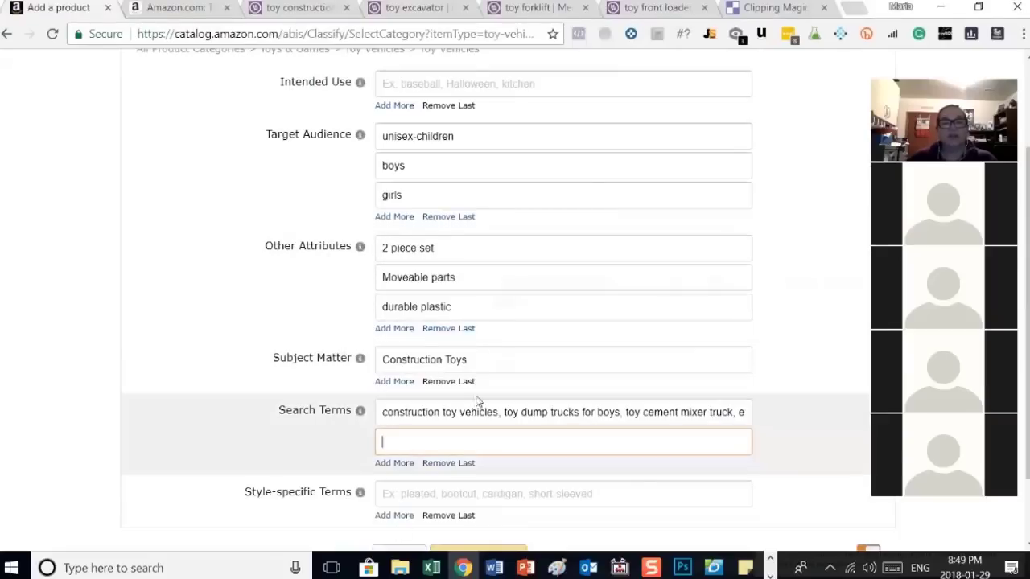
right_click(404, 442)
click(438, 308)
Step: Check the suggested Style-specific Terms, then enter "construction toys" as the style-specific term
scroll(415, 425, down, 2)
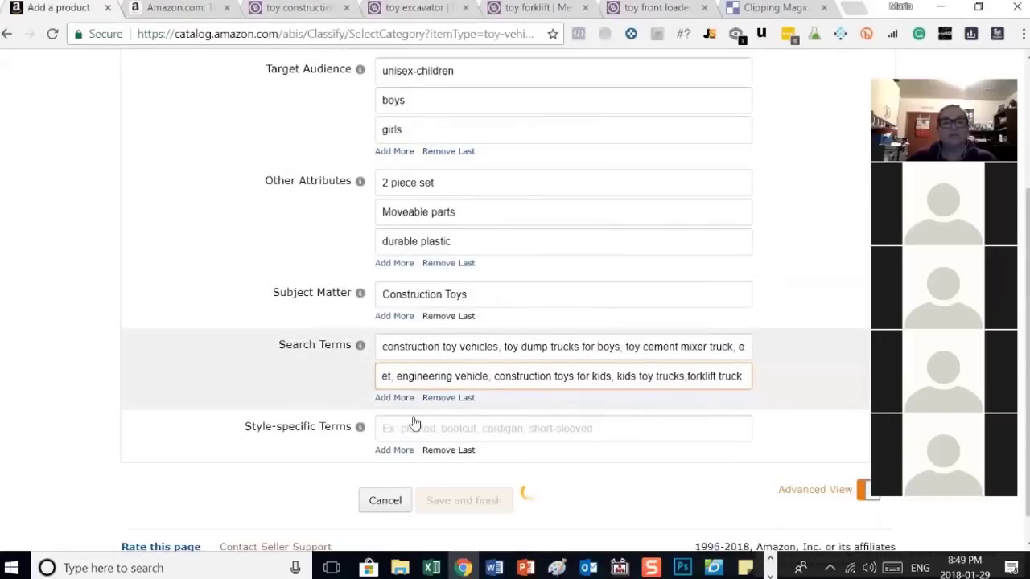
click(388, 405)
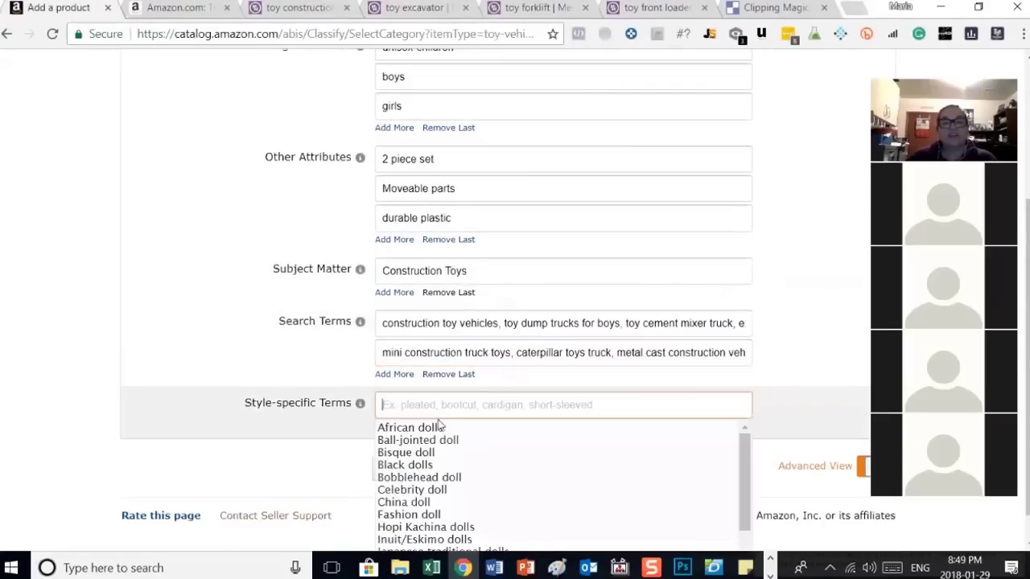
scroll(318, 445, down, 1)
scroll(469, 501, down, 1)
scroll(522, 490, down, 2)
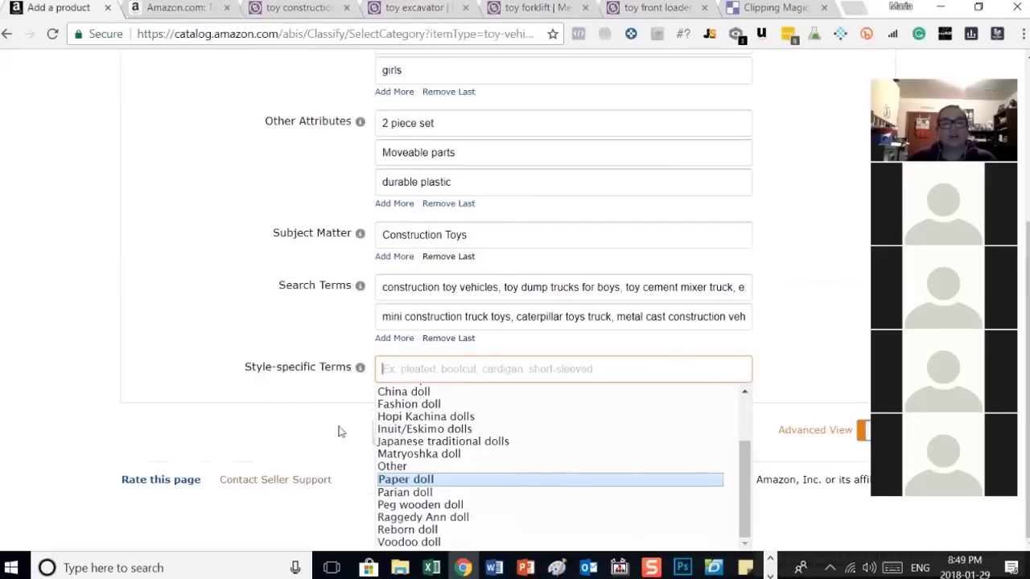
drag(282, 411, 455, 449)
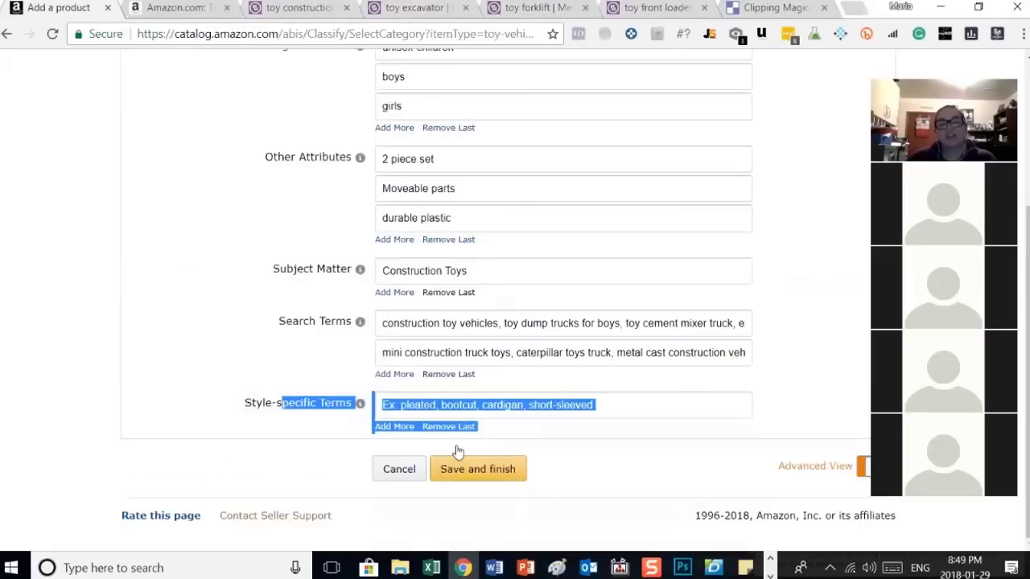
click(419, 403)
click(415, 368)
text(c)
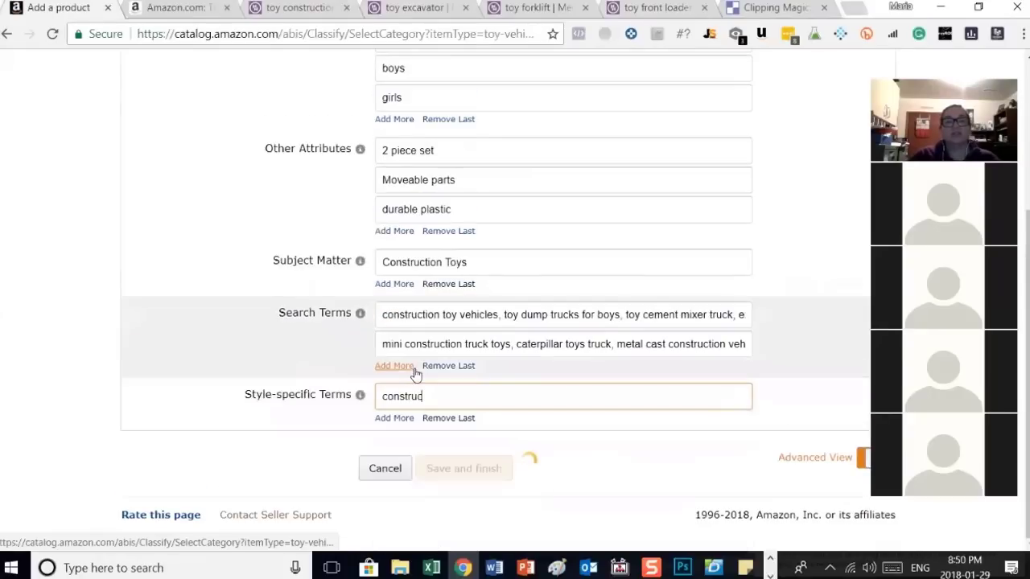
text(dnstruction toys)
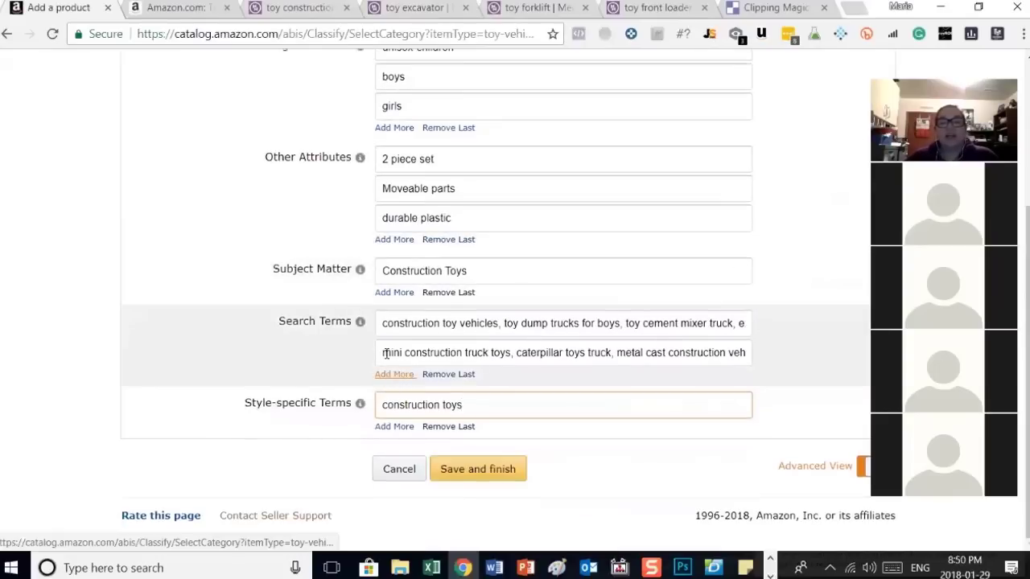
Step: Open the listing's More Details section and set the Minimum Manufacturer Age Recommended Unit Of Measure to Years
scroll(591, 322, up, 3)
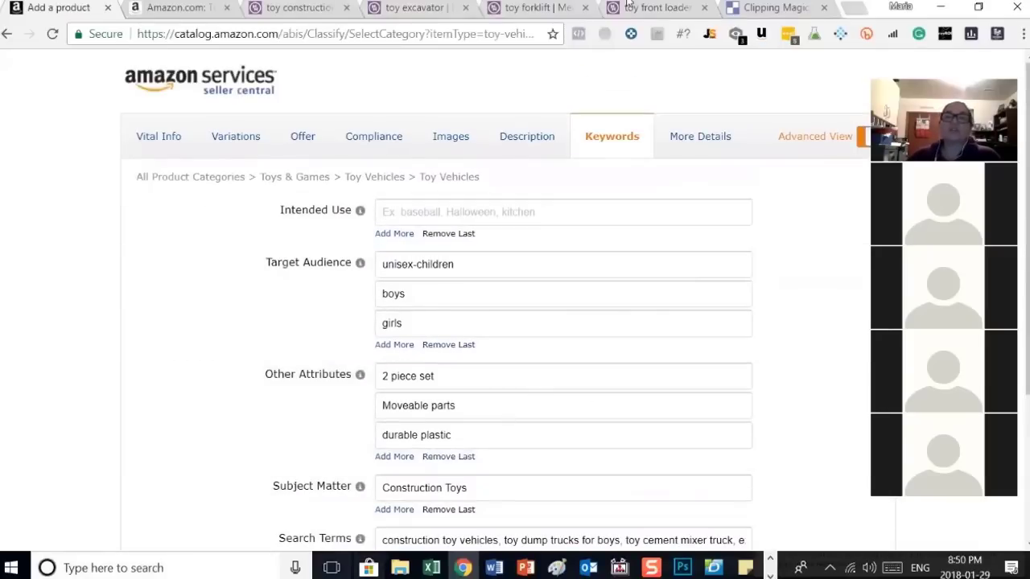
click(698, 138)
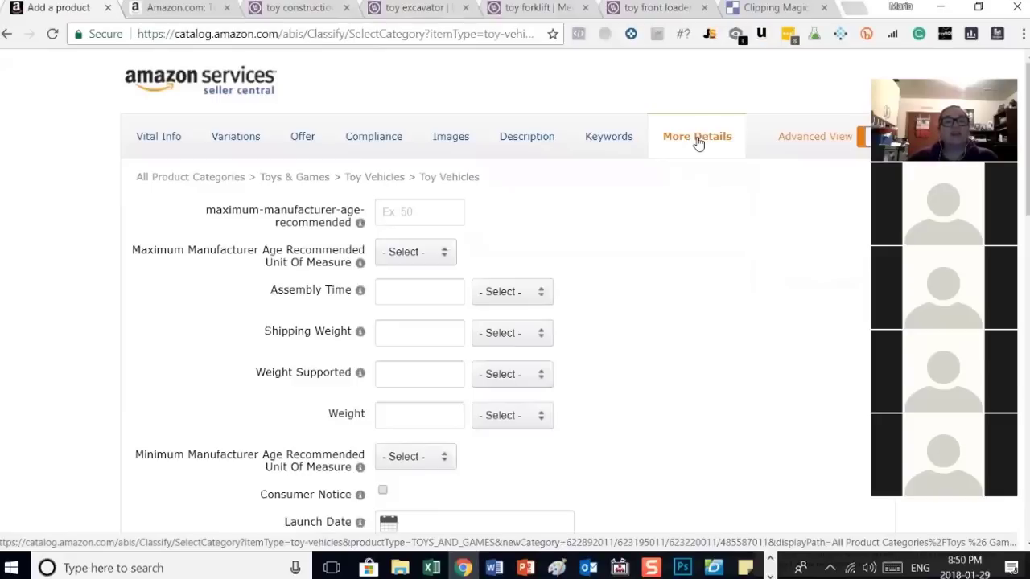
scroll(597, 303, down, 1)
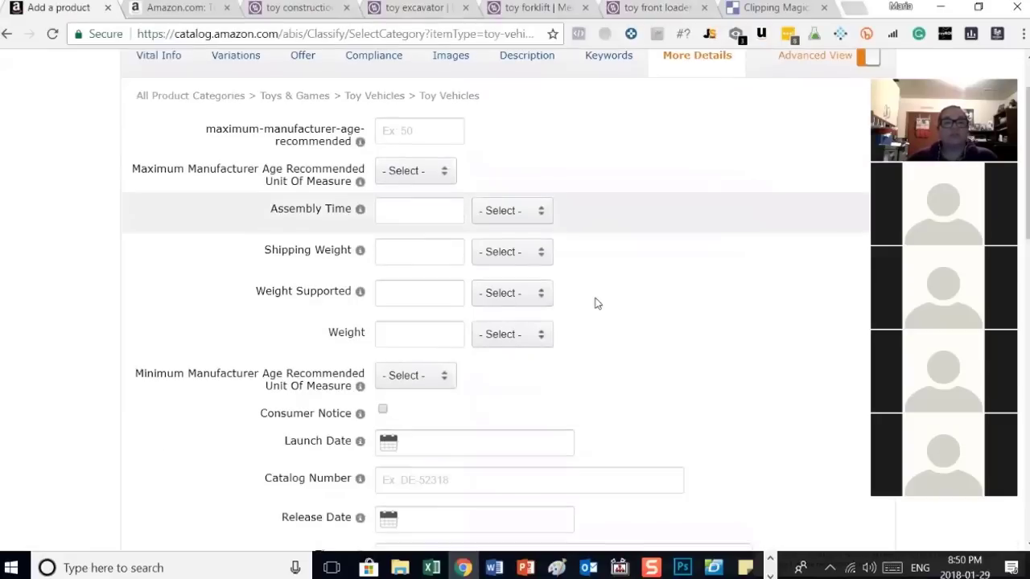
scroll(595, 302, up, 1)
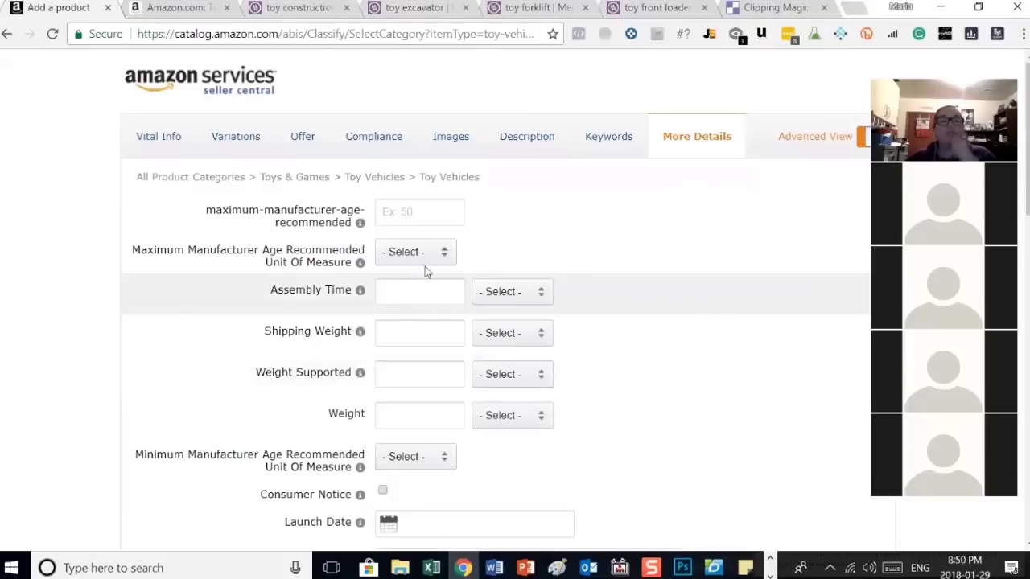
click(412, 465)
click(407, 490)
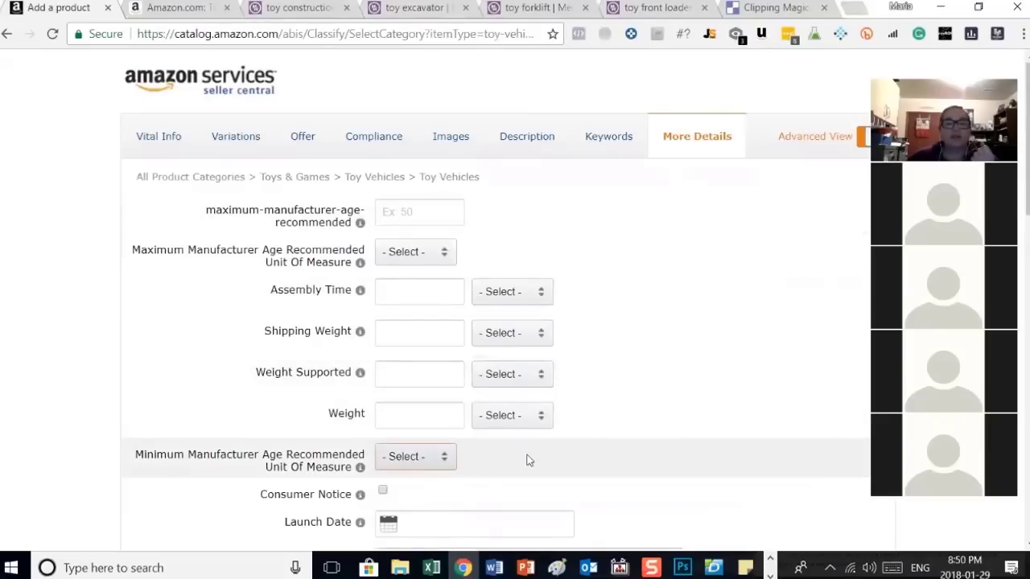
click(421, 461)
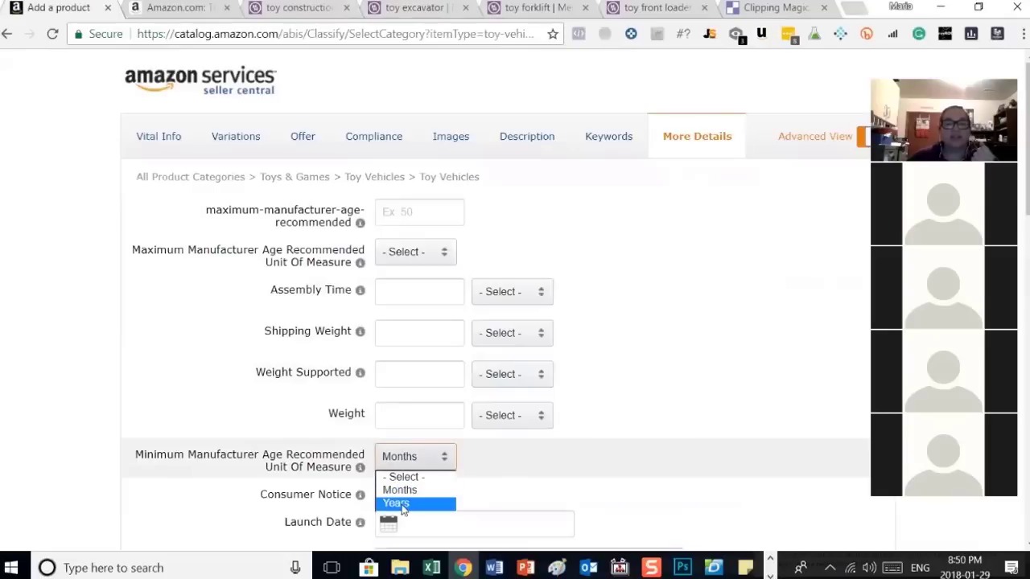
click(402, 503)
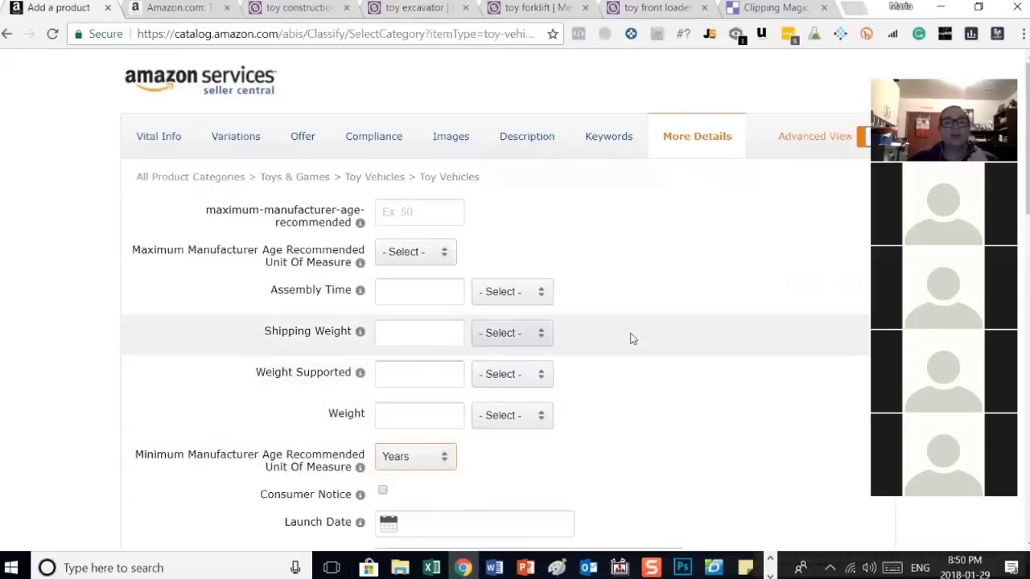
Step: Set the item dimensions in More Details to length 9, width 4 and height 3.5, with IN as the unit
scroll(656, 326, down, 1)
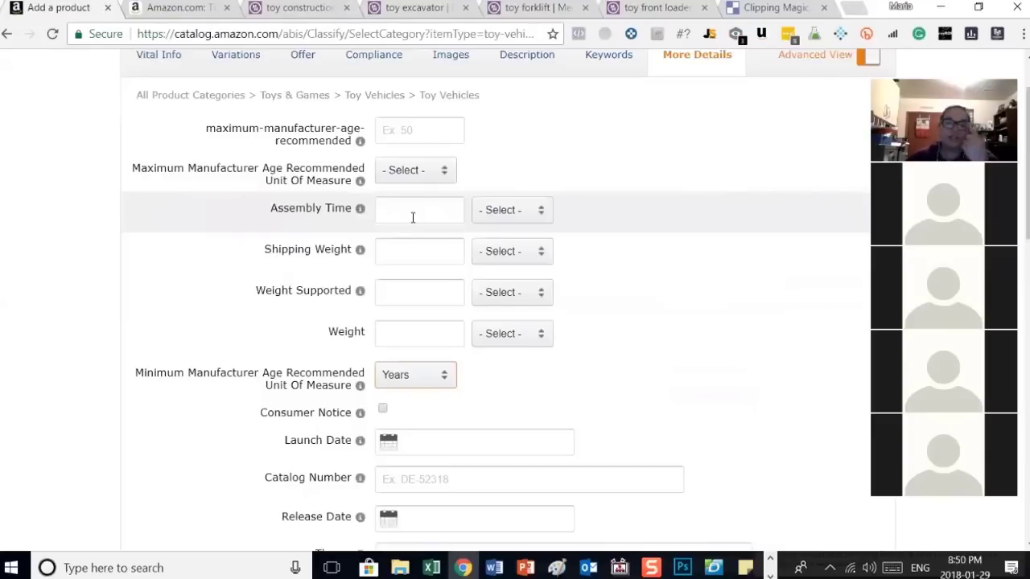
scroll(619, 344, down, 1)
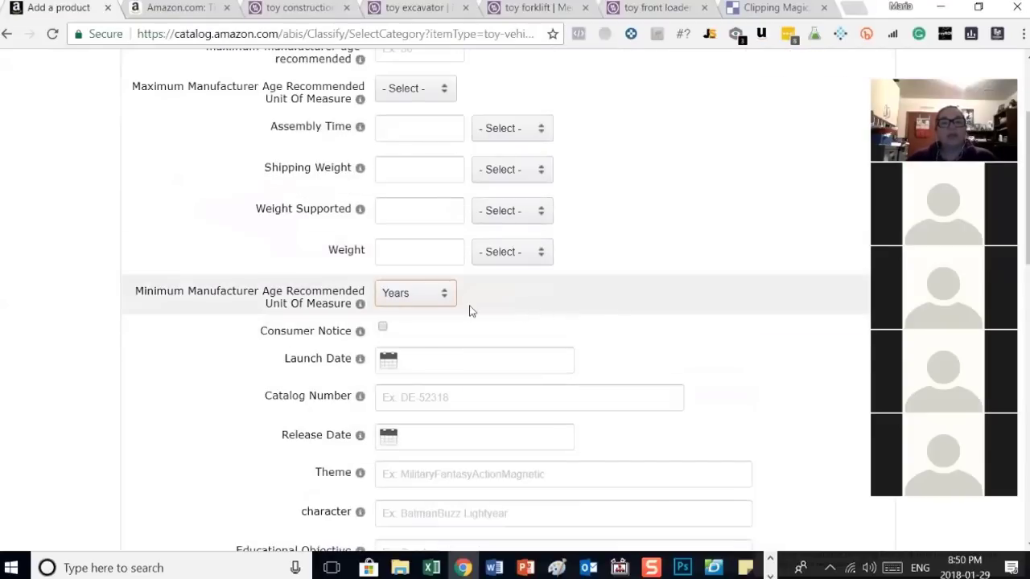
scroll(471, 311, down, 1)
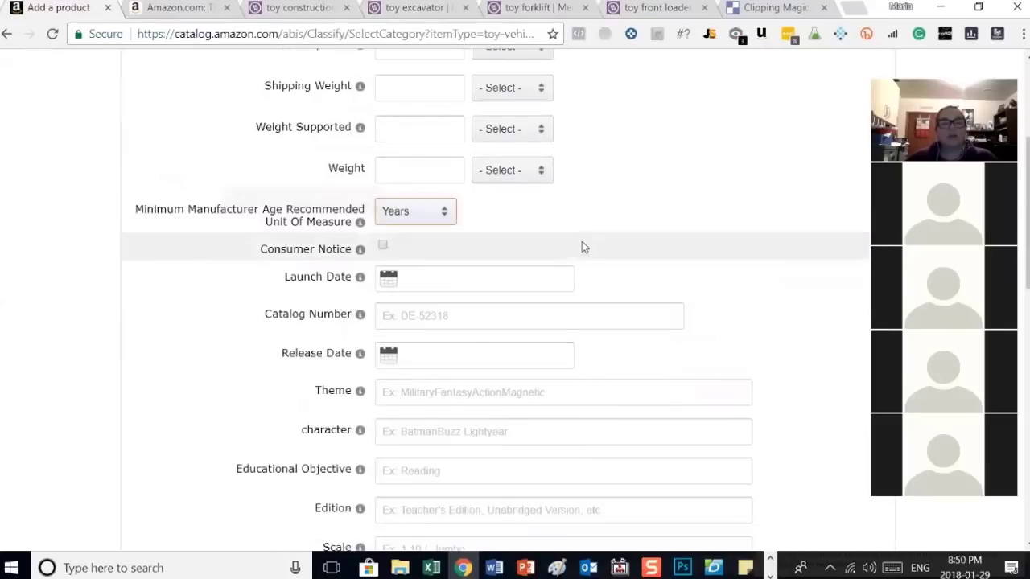
scroll(585, 243, down, 2)
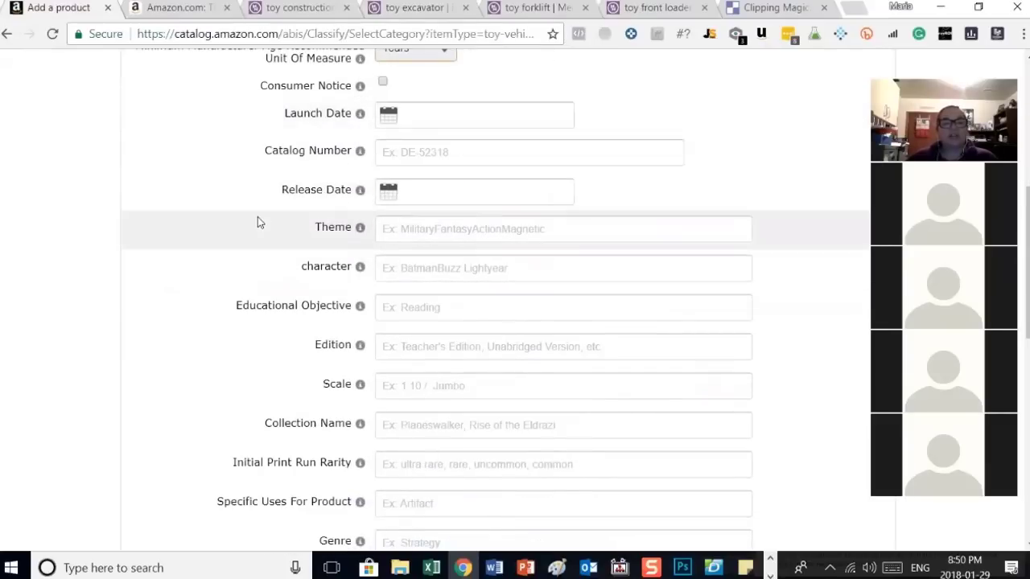
scroll(257, 222, down, 2)
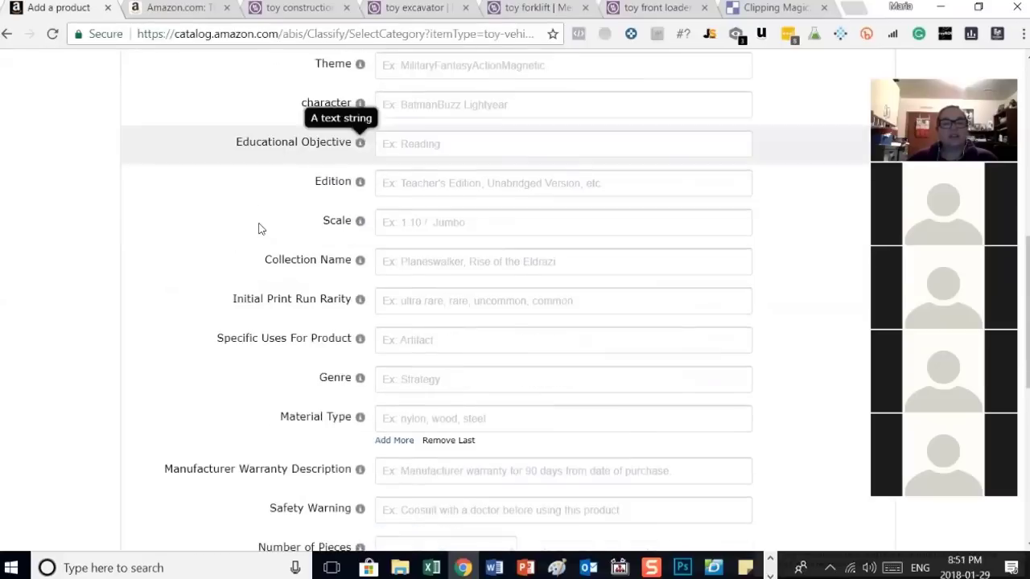
scroll(258, 228, down, 2)
scroll(259, 229, down, 4)
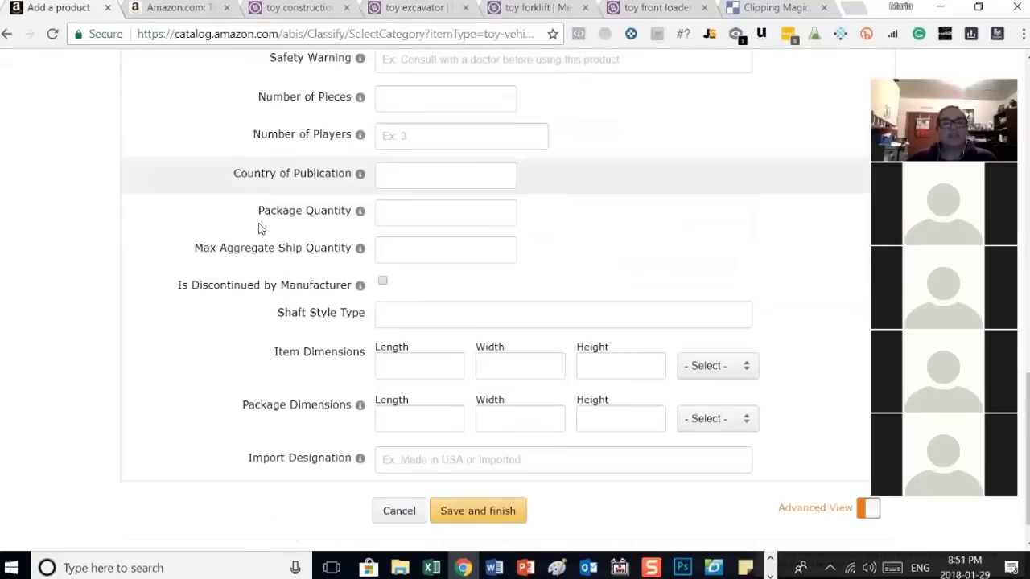
click(401, 325)
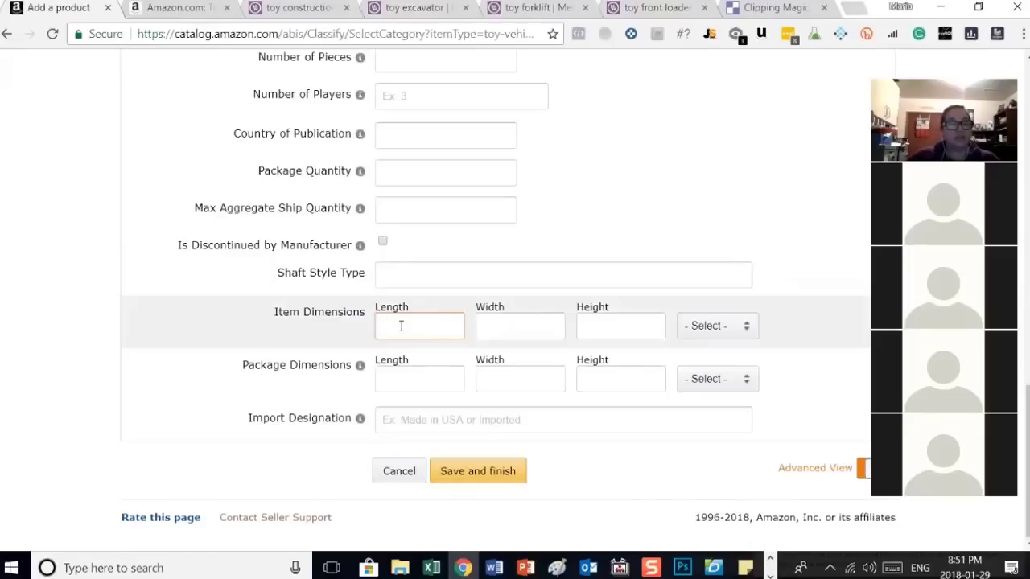
text(9)
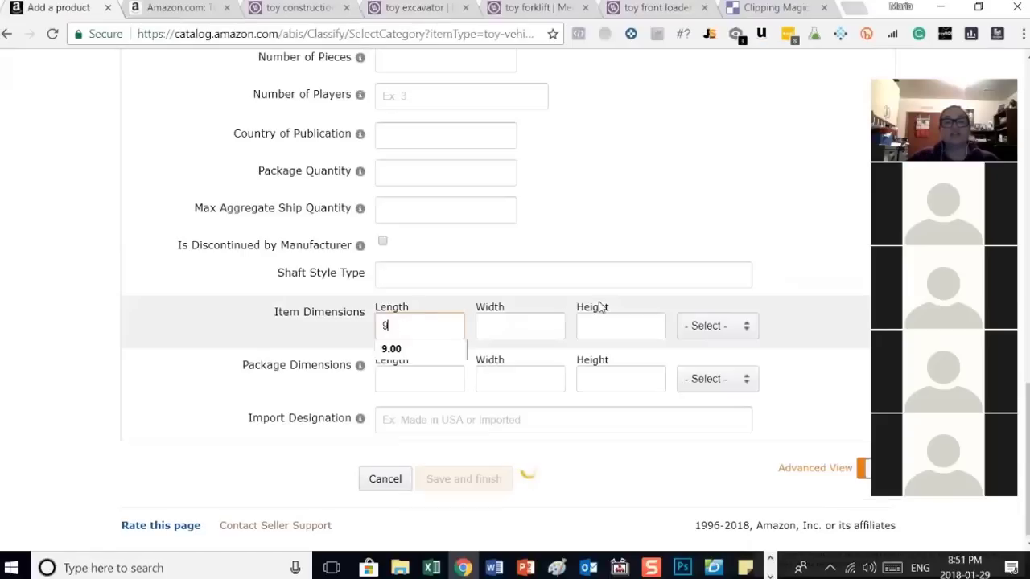
click(512, 325)
text(4)
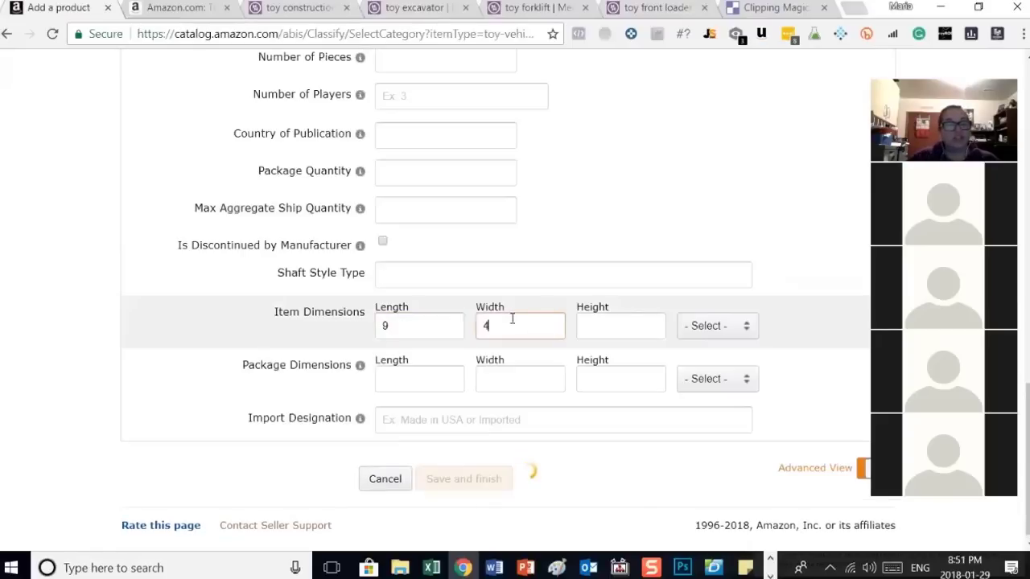
click(632, 326)
text(3)
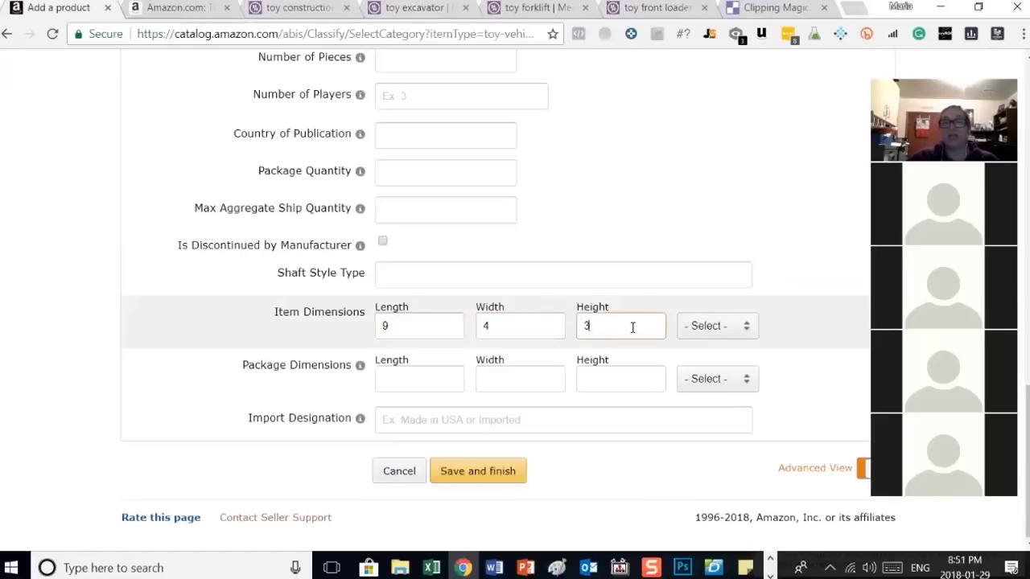
text(.5)
click(699, 326)
click(693, 372)
Step: Set the package dimensions to length 10.2, width 6.5 and height 5, with IN as the unit
click(396, 378)
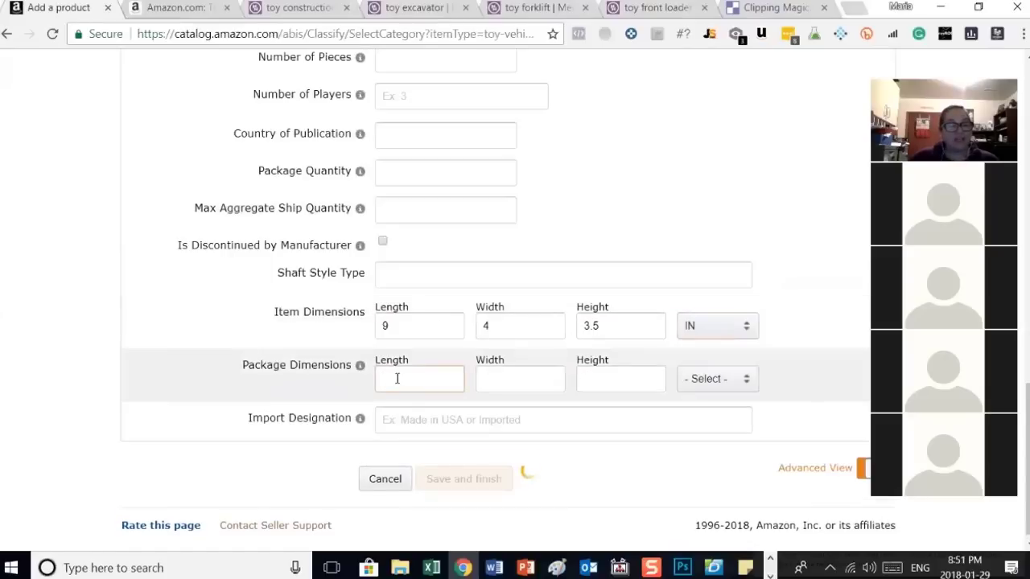
text(10.2)
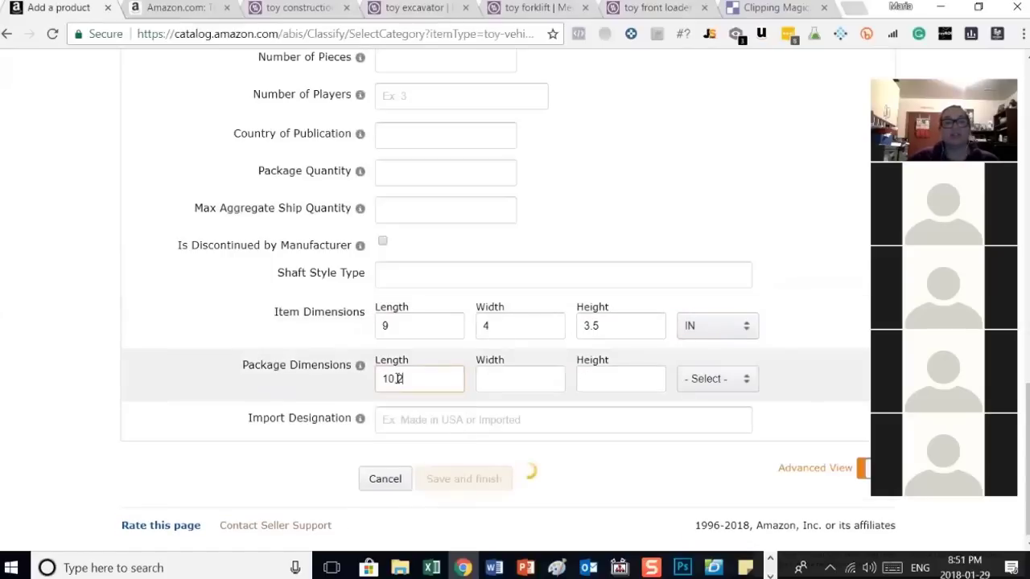
click(492, 381)
text(6.5)
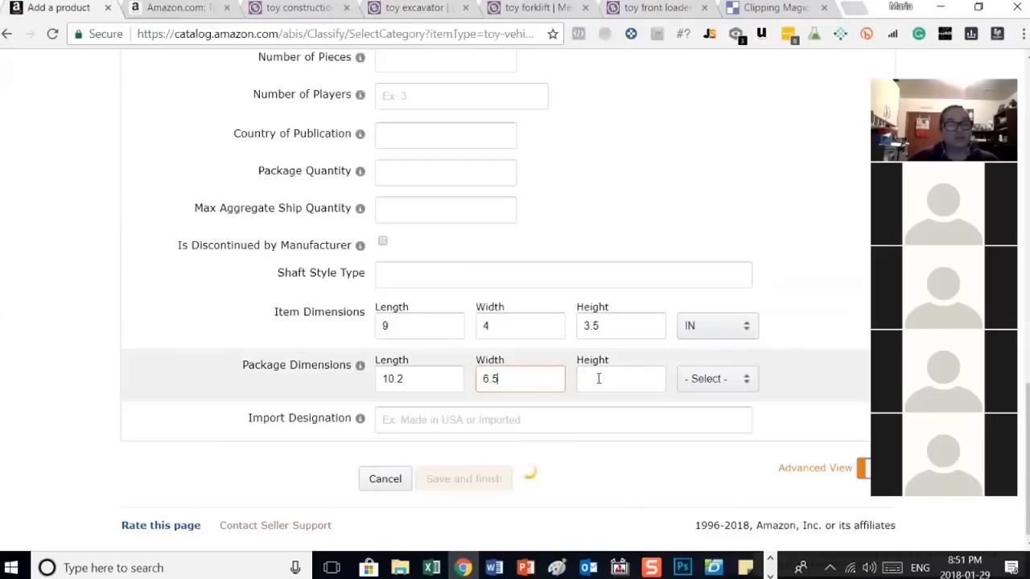
click(598, 378)
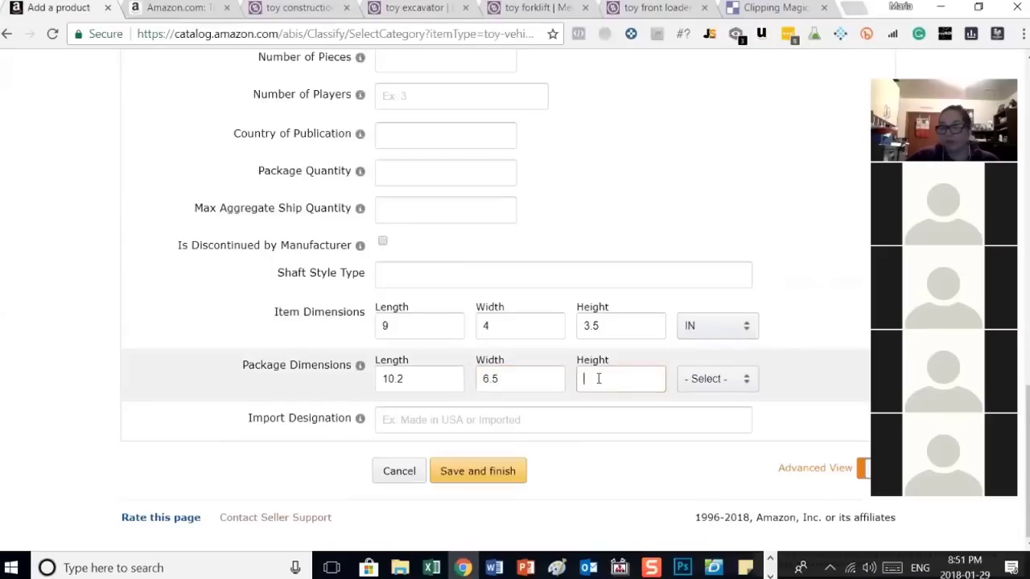
click(706, 383)
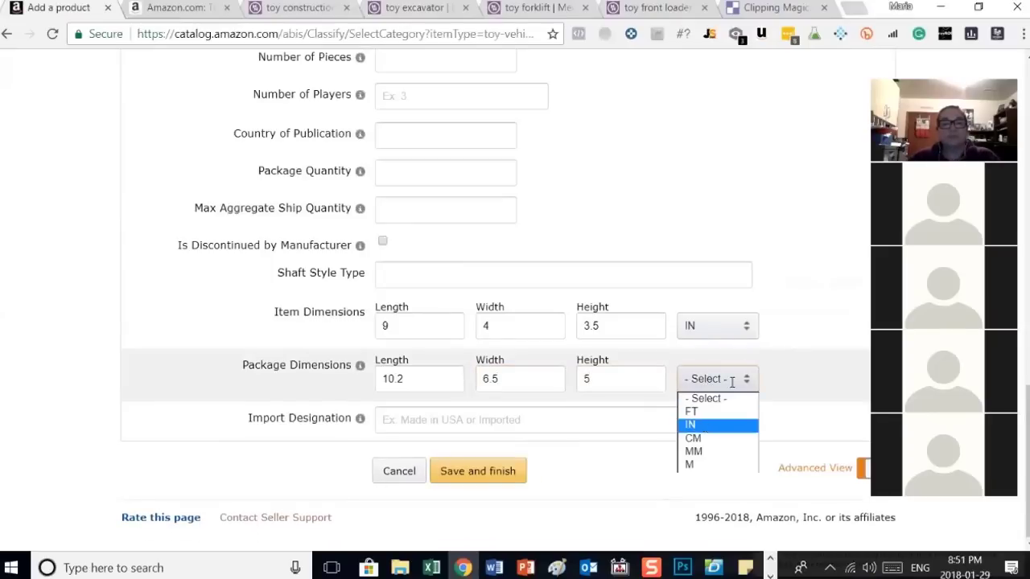
click(697, 425)
Step: Set the item's Weight to 10.2 with OZ as the unit
scroll(650, 210, up, 2)
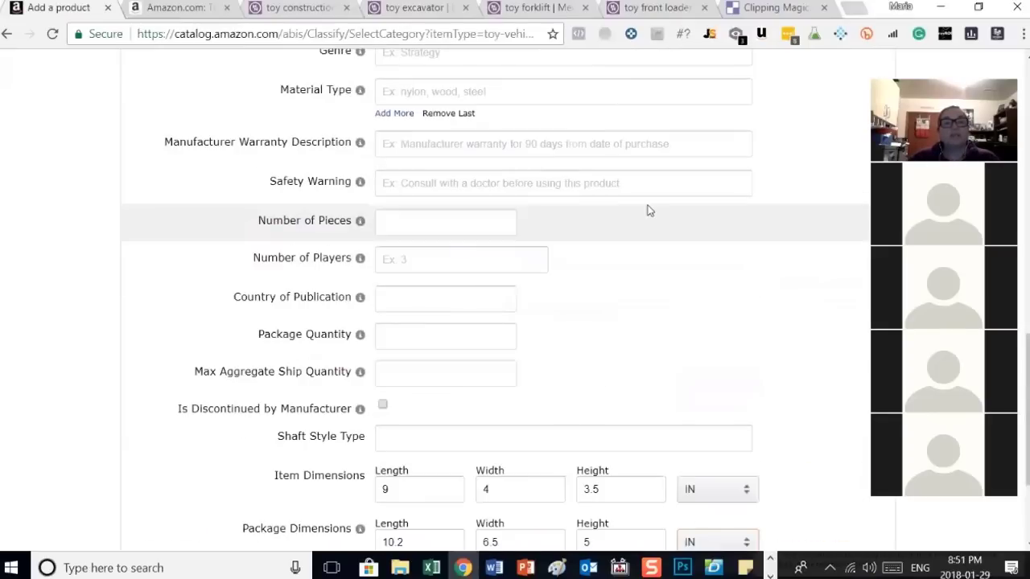
scroll(649, 209, up, 8)
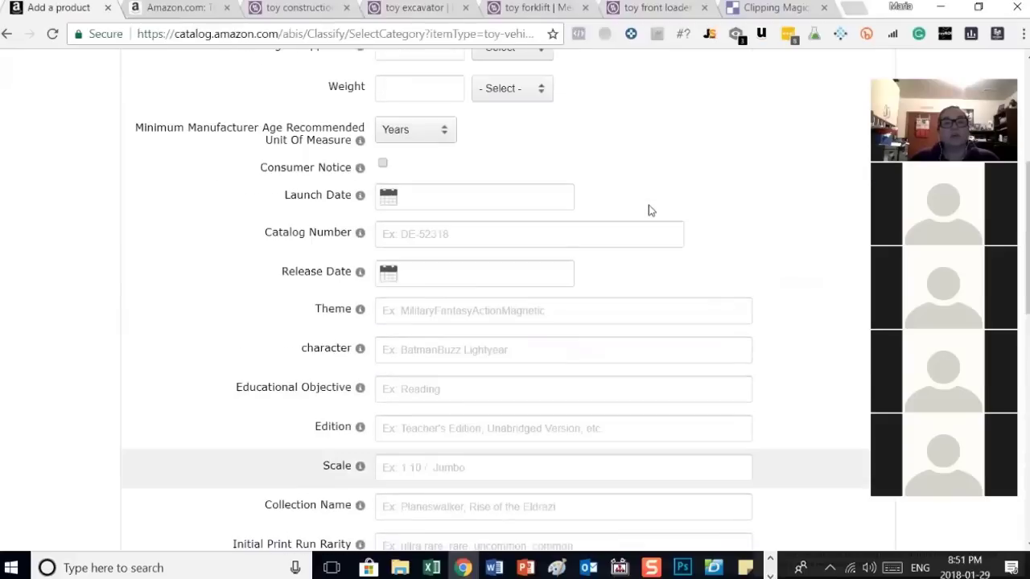
scroll(649, 209, up, 2)
click(426, 254)
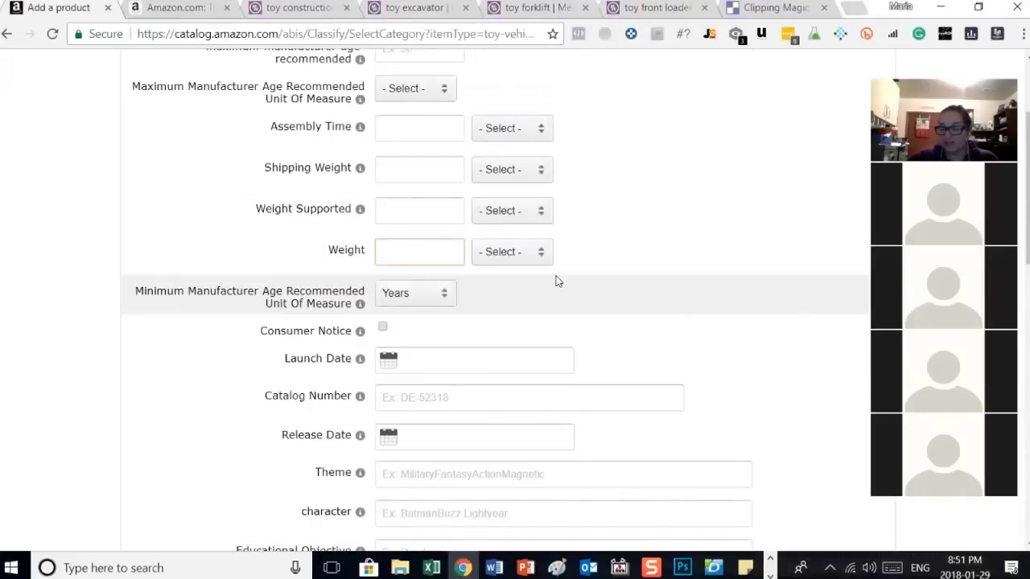
click(531, 254)
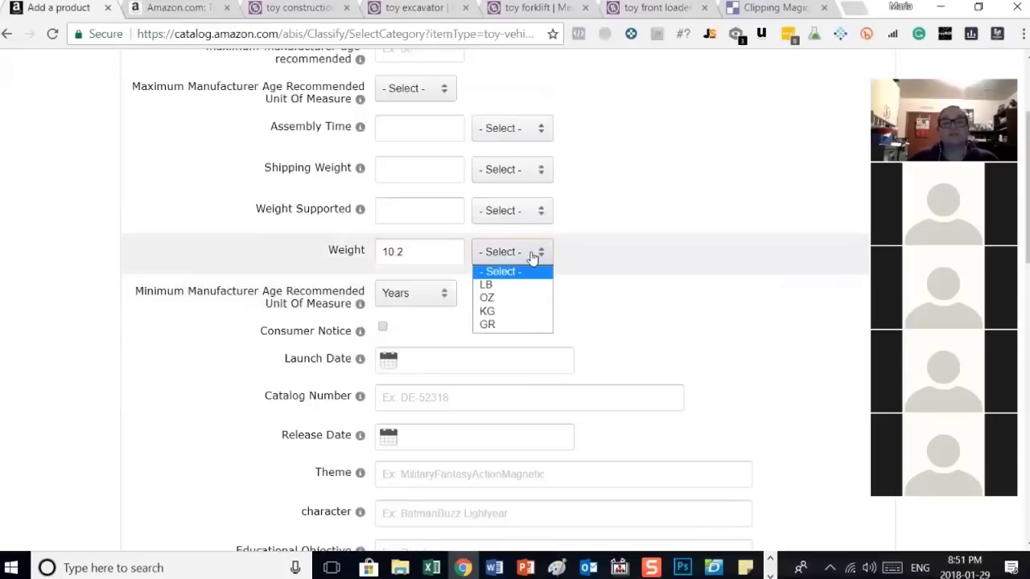
key(Return)
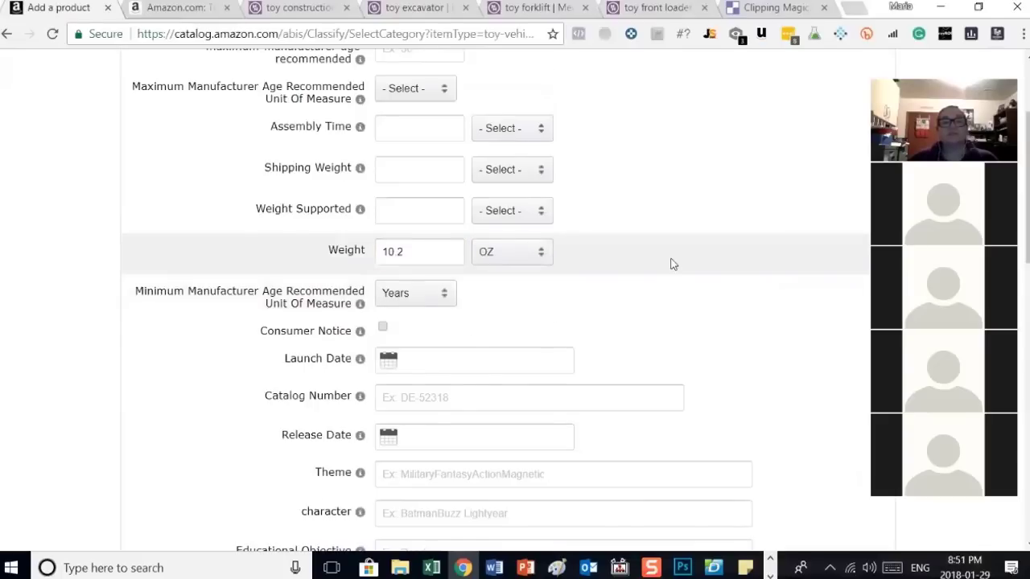
Step: Recheck the More Details entries, save and finish the listing, and continue to the Manage Inventory page
scroll(662, 265, down, 8)
scroll(671, 262, down, 3)
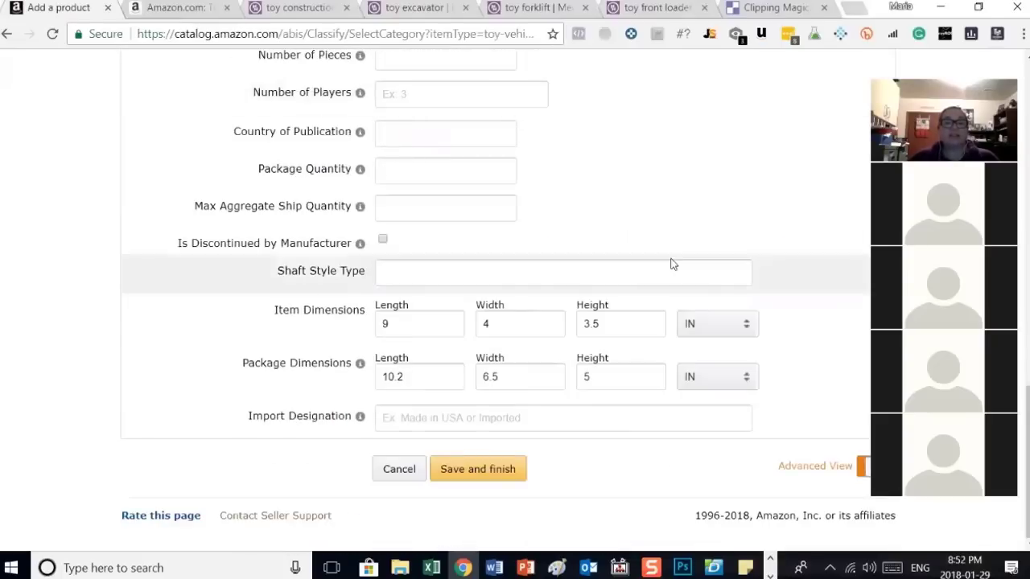
scroll(671, 264, up, 13)
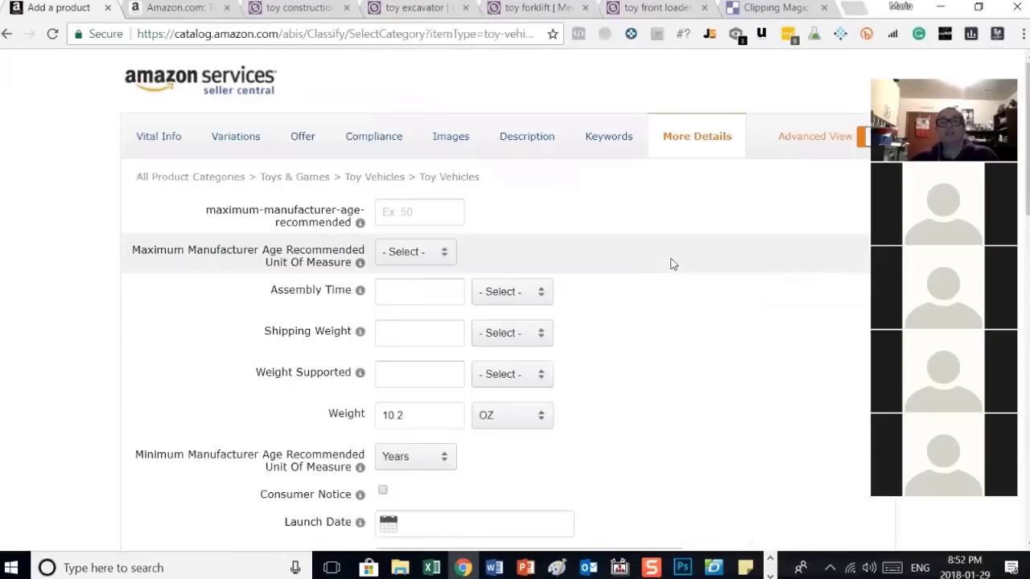
scroll(635, 313, down, 13)
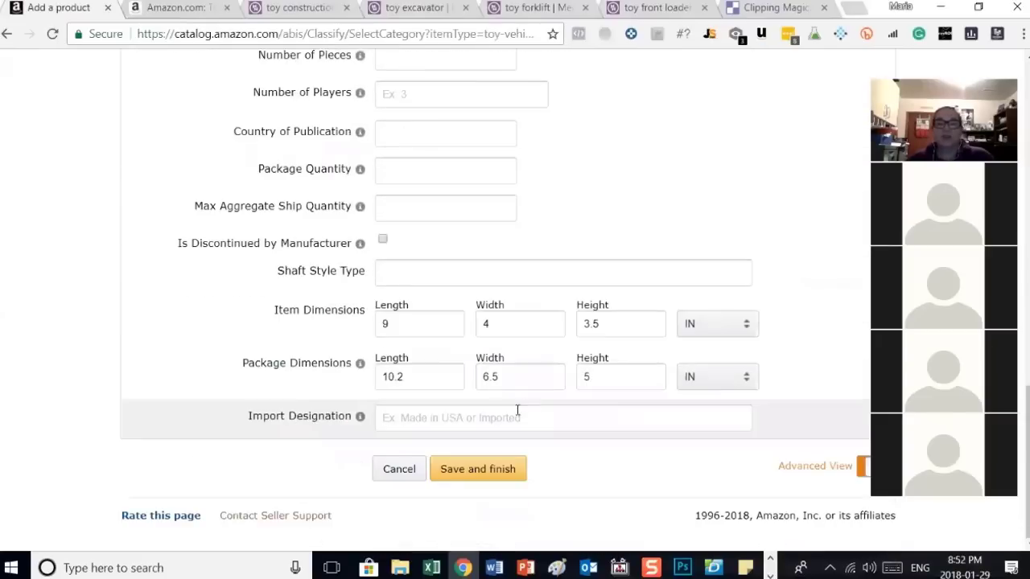
click(463, 474)
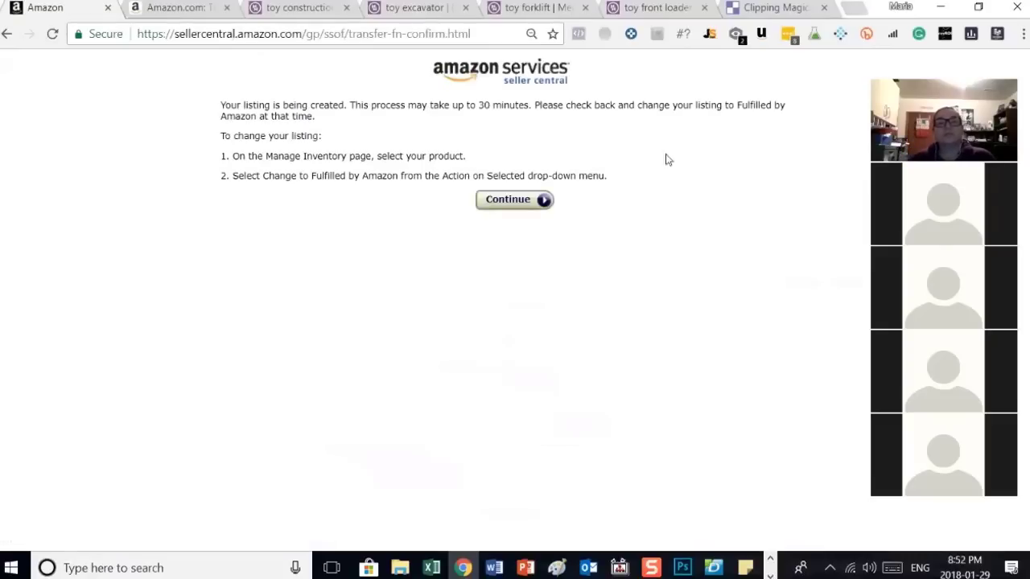
click(510, 202)
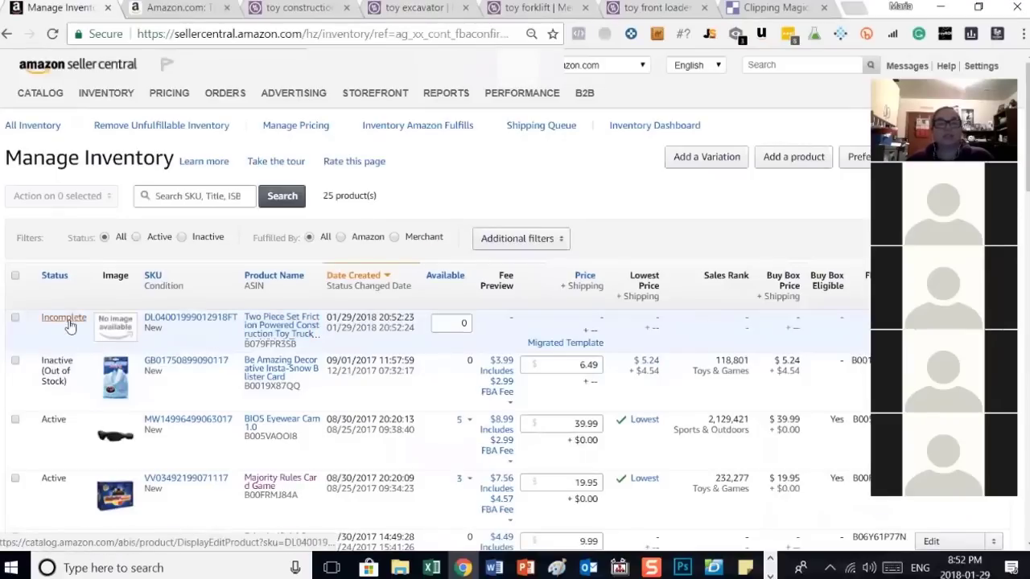
Step: Look through the inventory list, reload Manage Inventory, and expand the variations of the Two Piece Set construction toy truck listing
scroll(95, 384, down, 10)
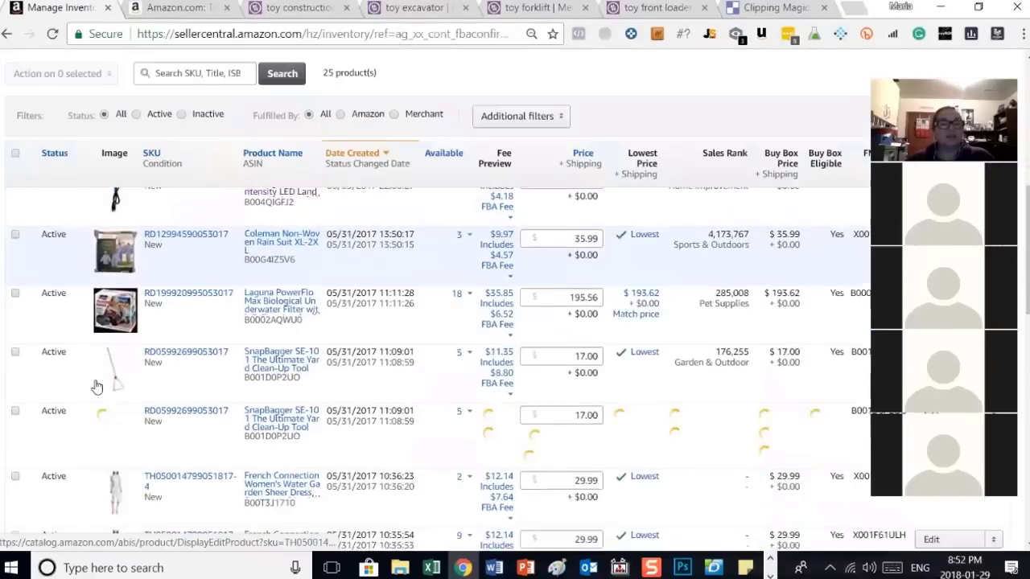
scroll(95, 387, down, 10)
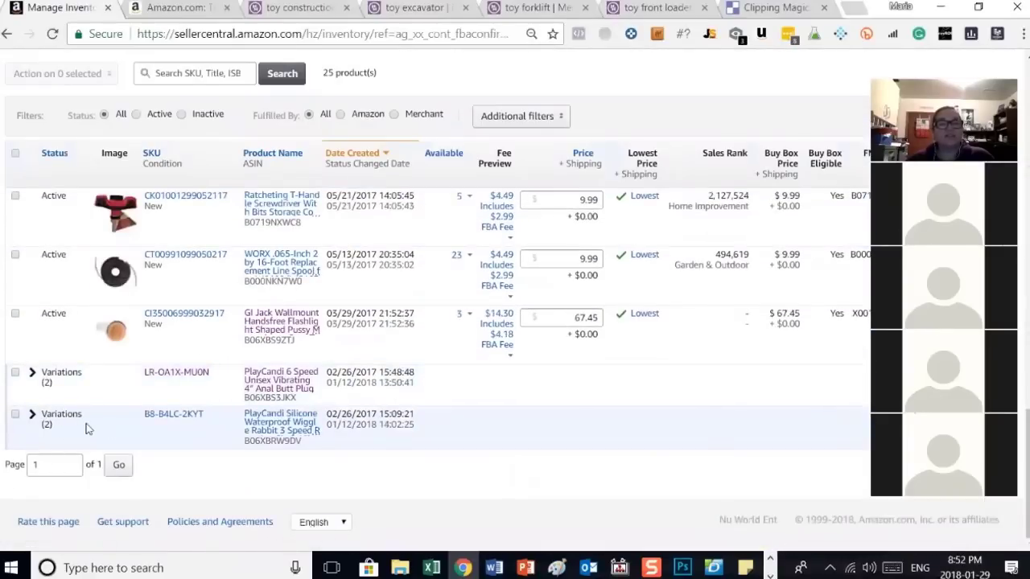
scroll(281, 406, up, 10)
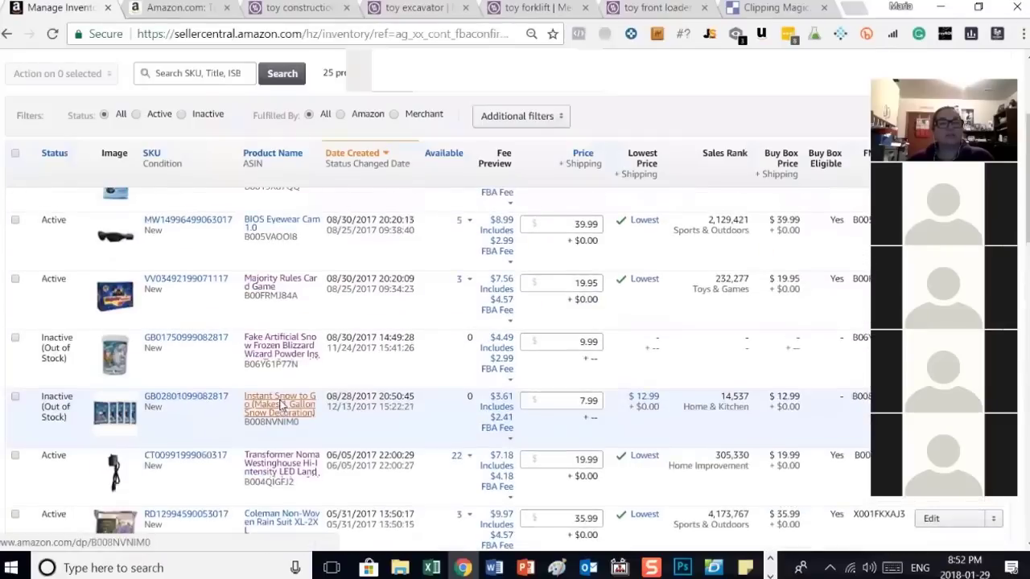
scroll(281, 406, up, 3)
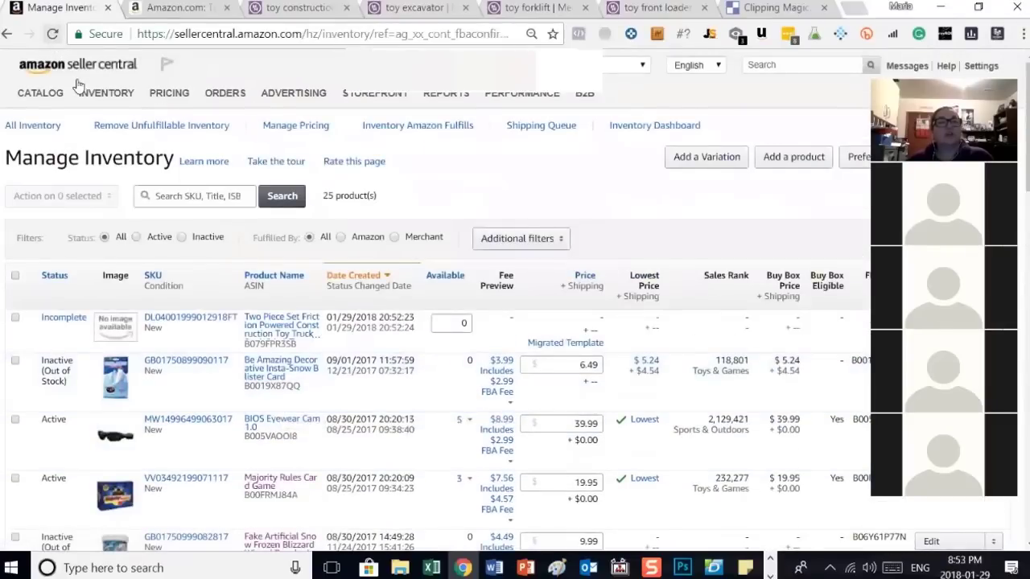
mouse_move(104, 97)
click(105, 126)
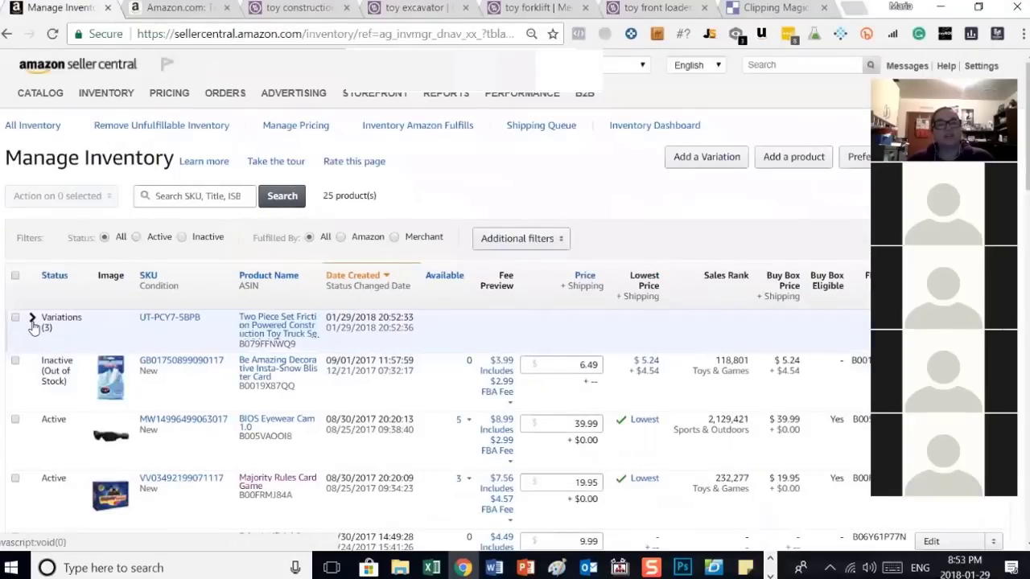
click(32, 323)
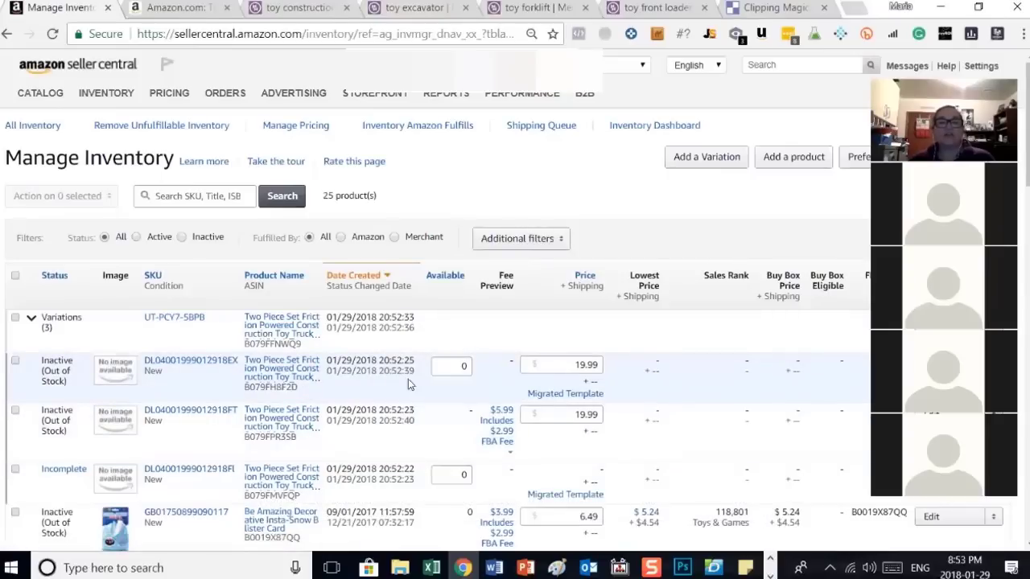
click(460, 366)
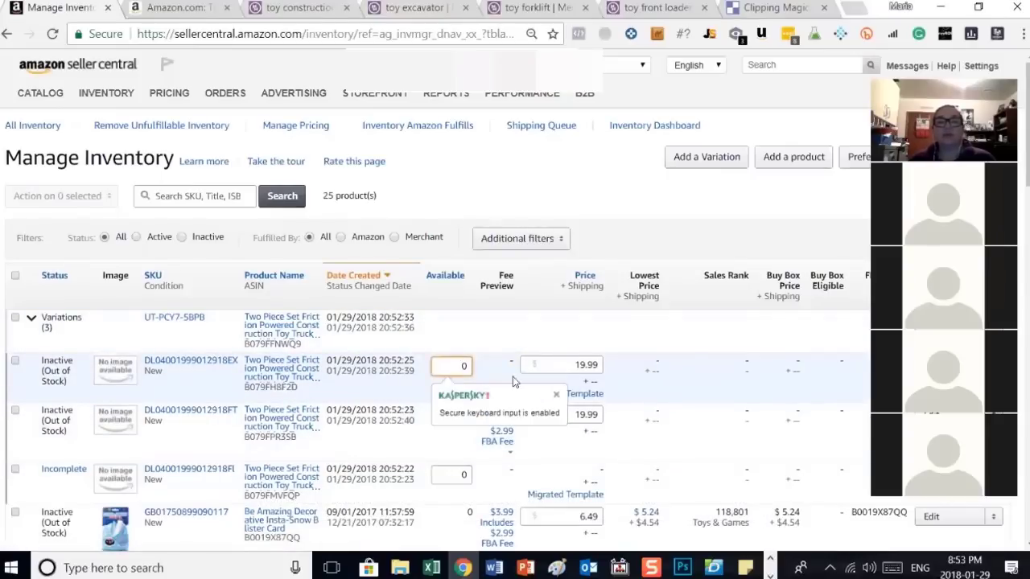
double_click(469, 366)
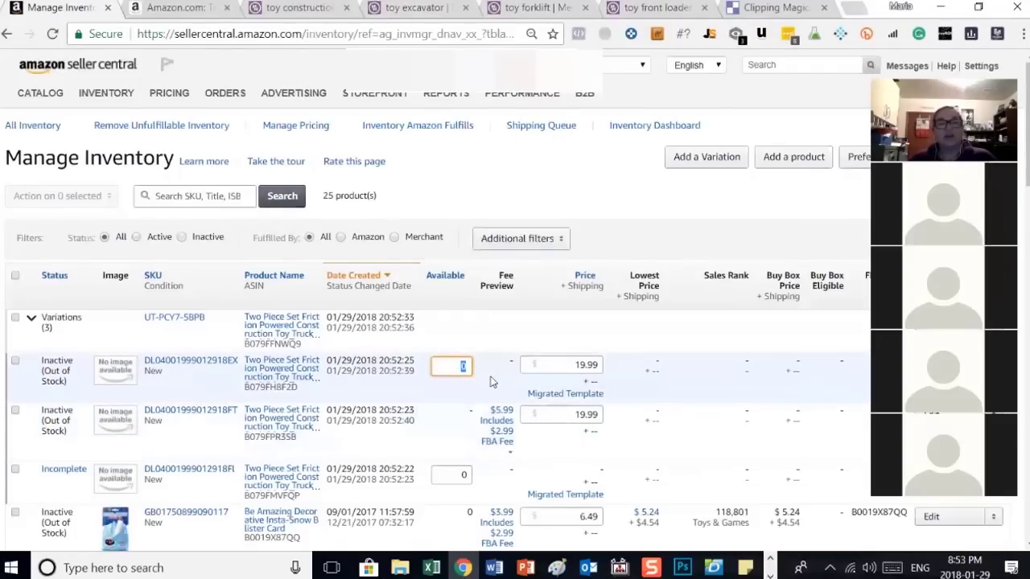
scroll(493, 381, down, 1)
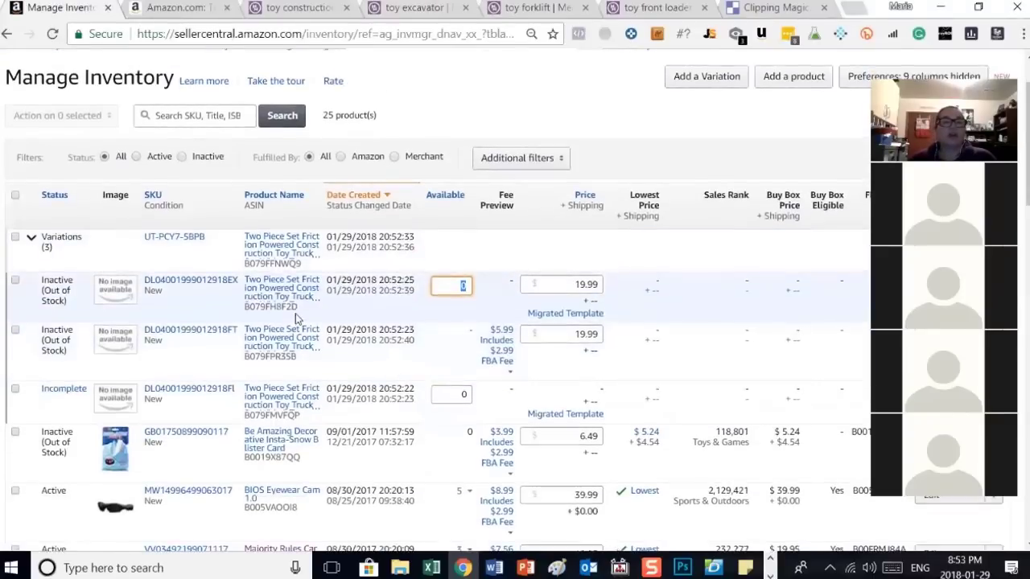
Step: Open the toy truck set's Amazon product page and review its title, bullet points, safety warning, description and product information
scroll(295, 313, up, 1)
click(287, 330)
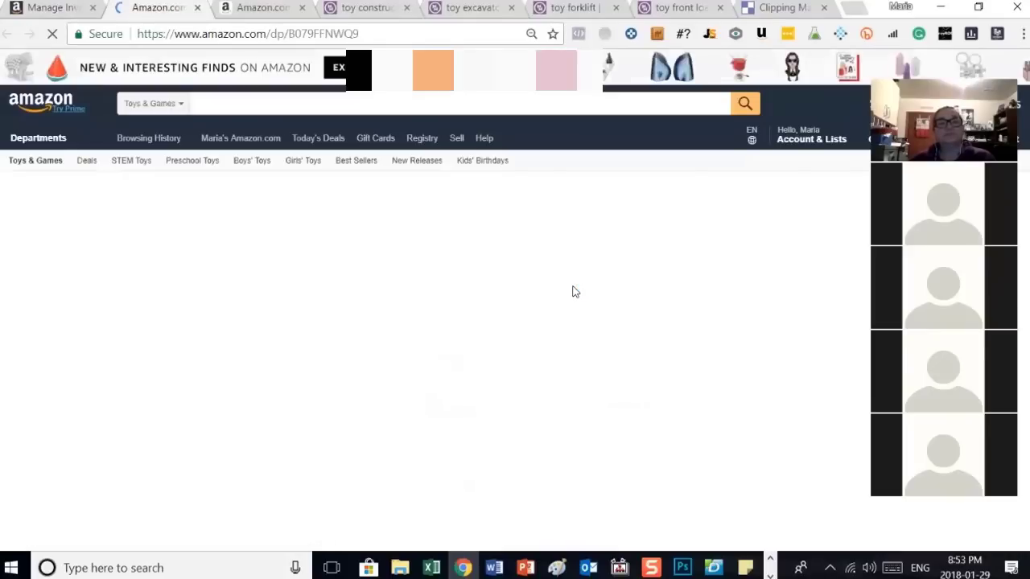
scroll(605, 315, down, 2)
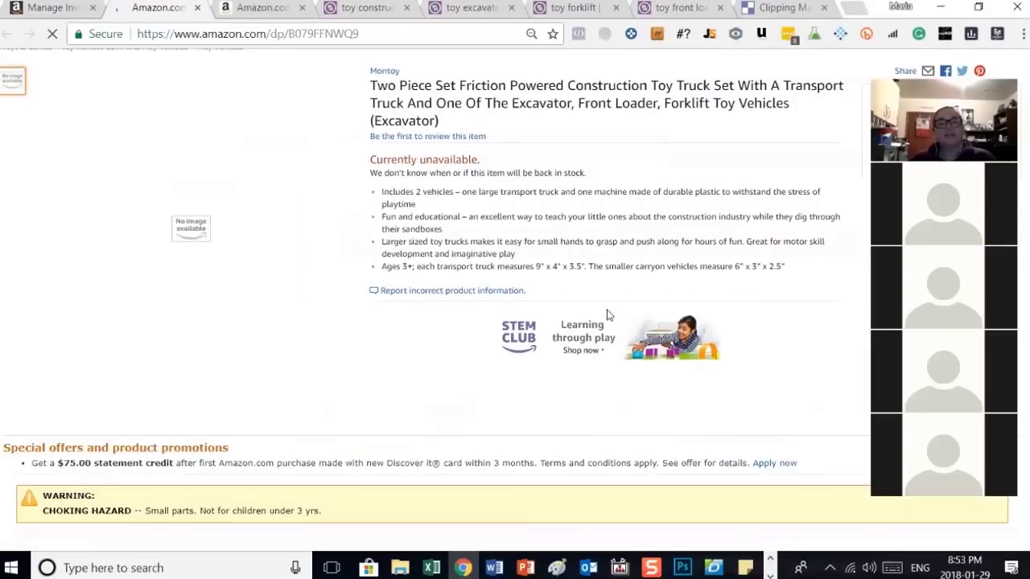
scroll(606, 316, up, 1)
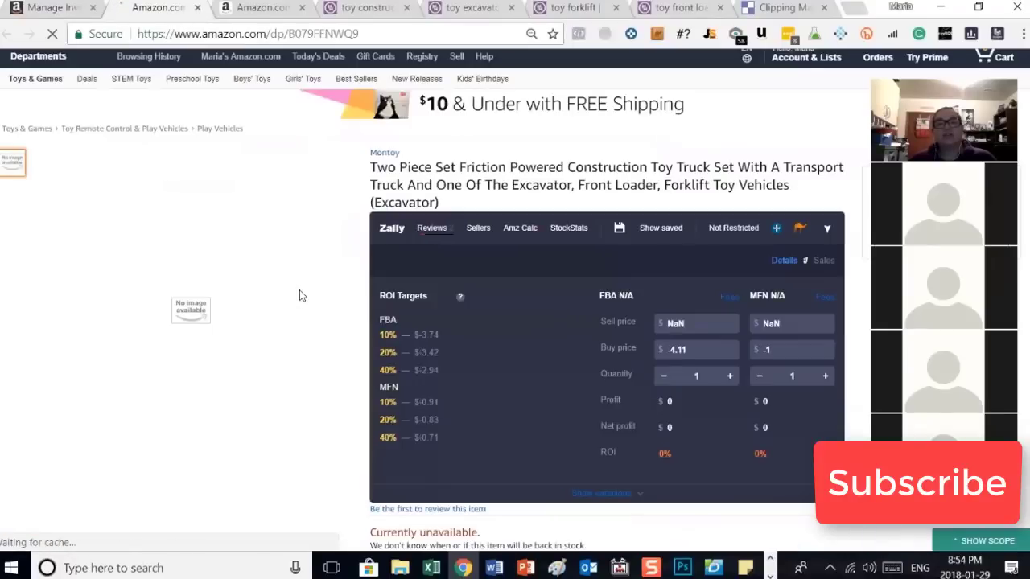
scroll(466, 326, down, 5)
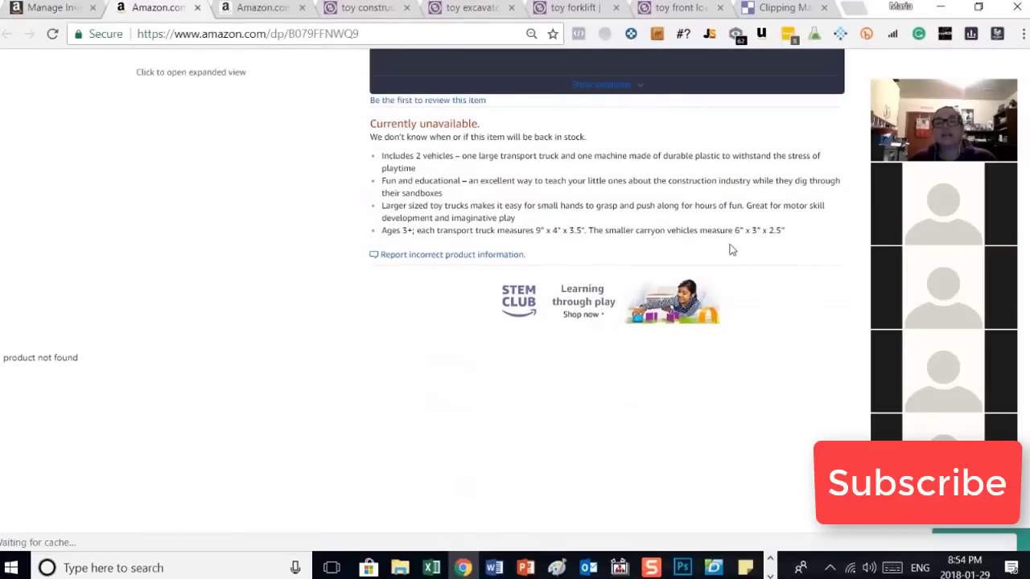
scroll(306, 447, down, 3)
scroll(305, 422, down, 3)
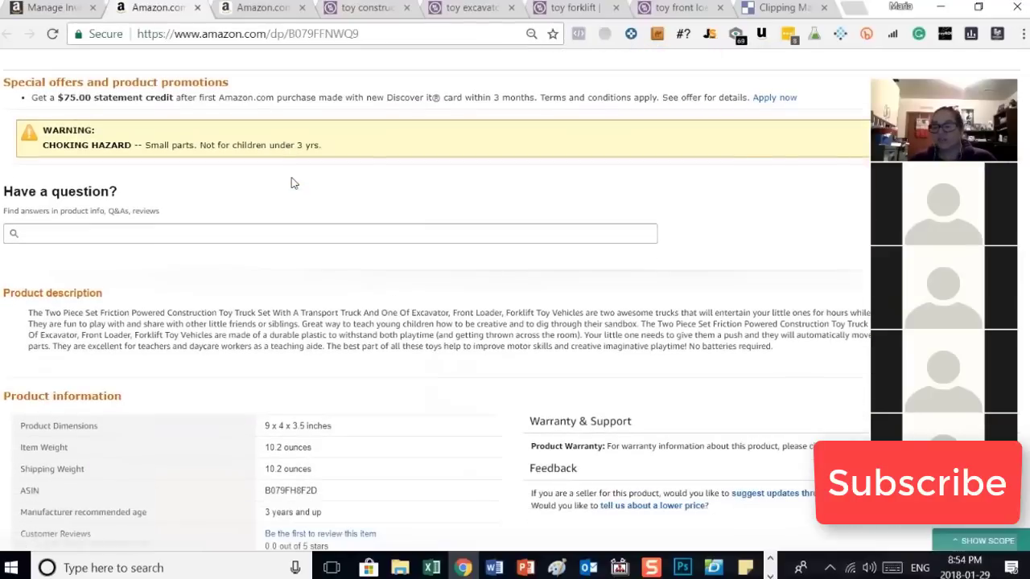